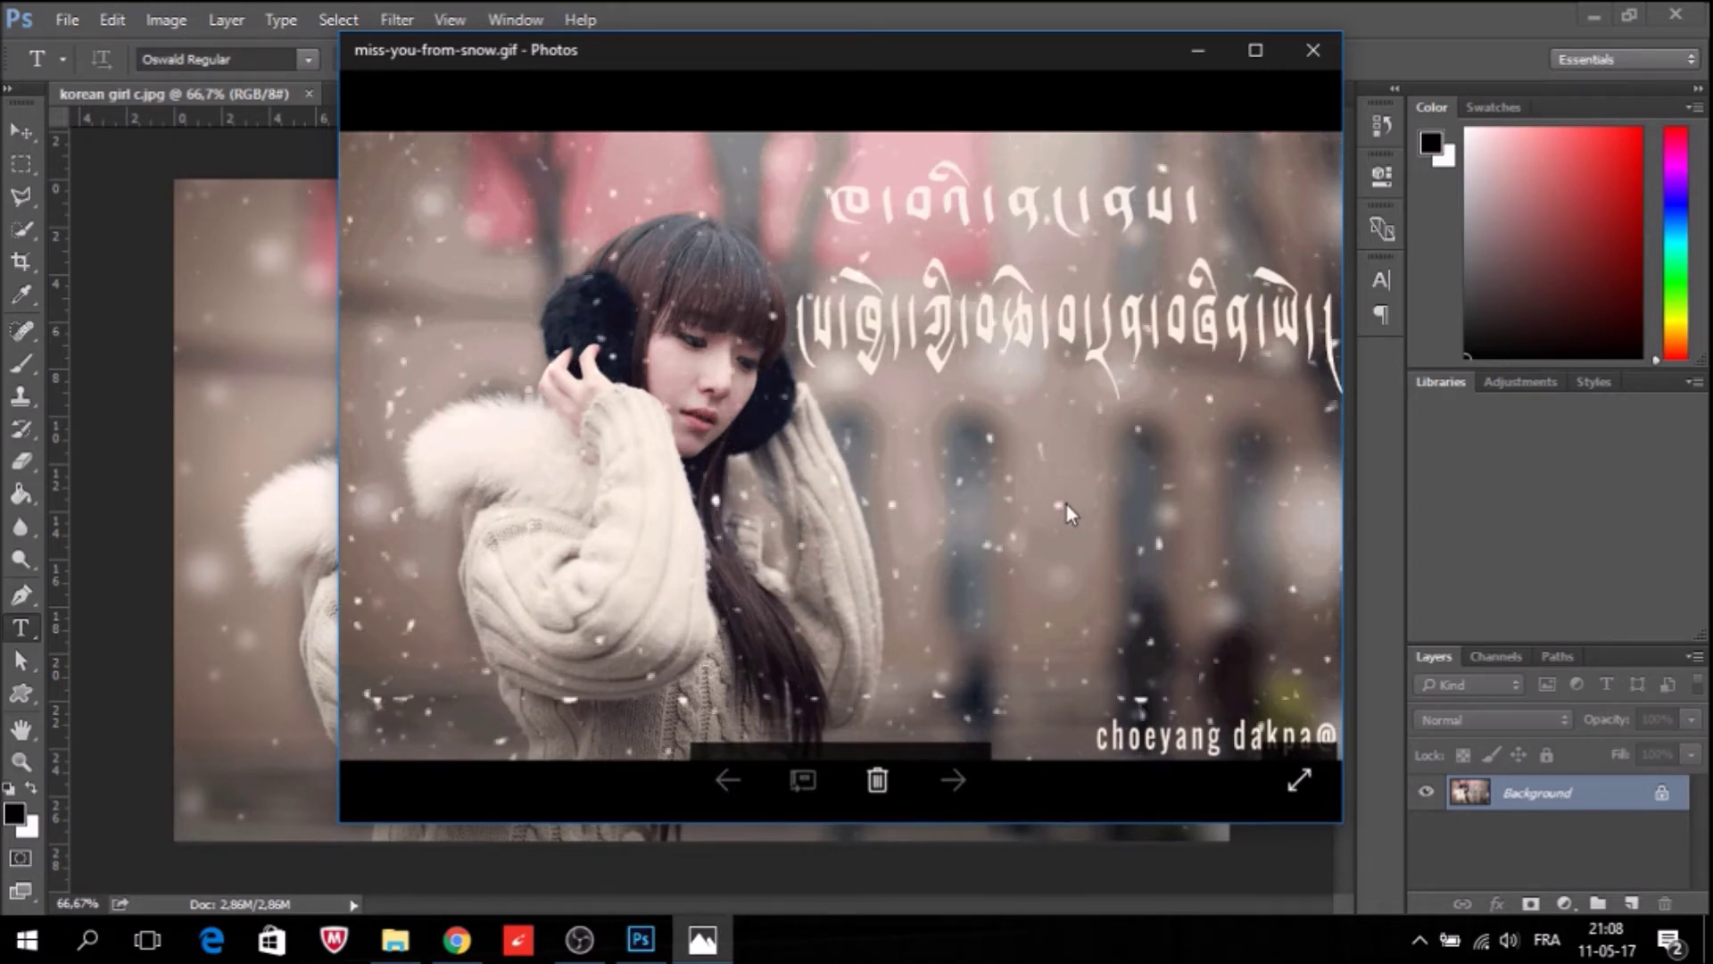
Preview the finished snowy GIF full-size in Windows Photos, then minimize it.
left_click(1256, 51)
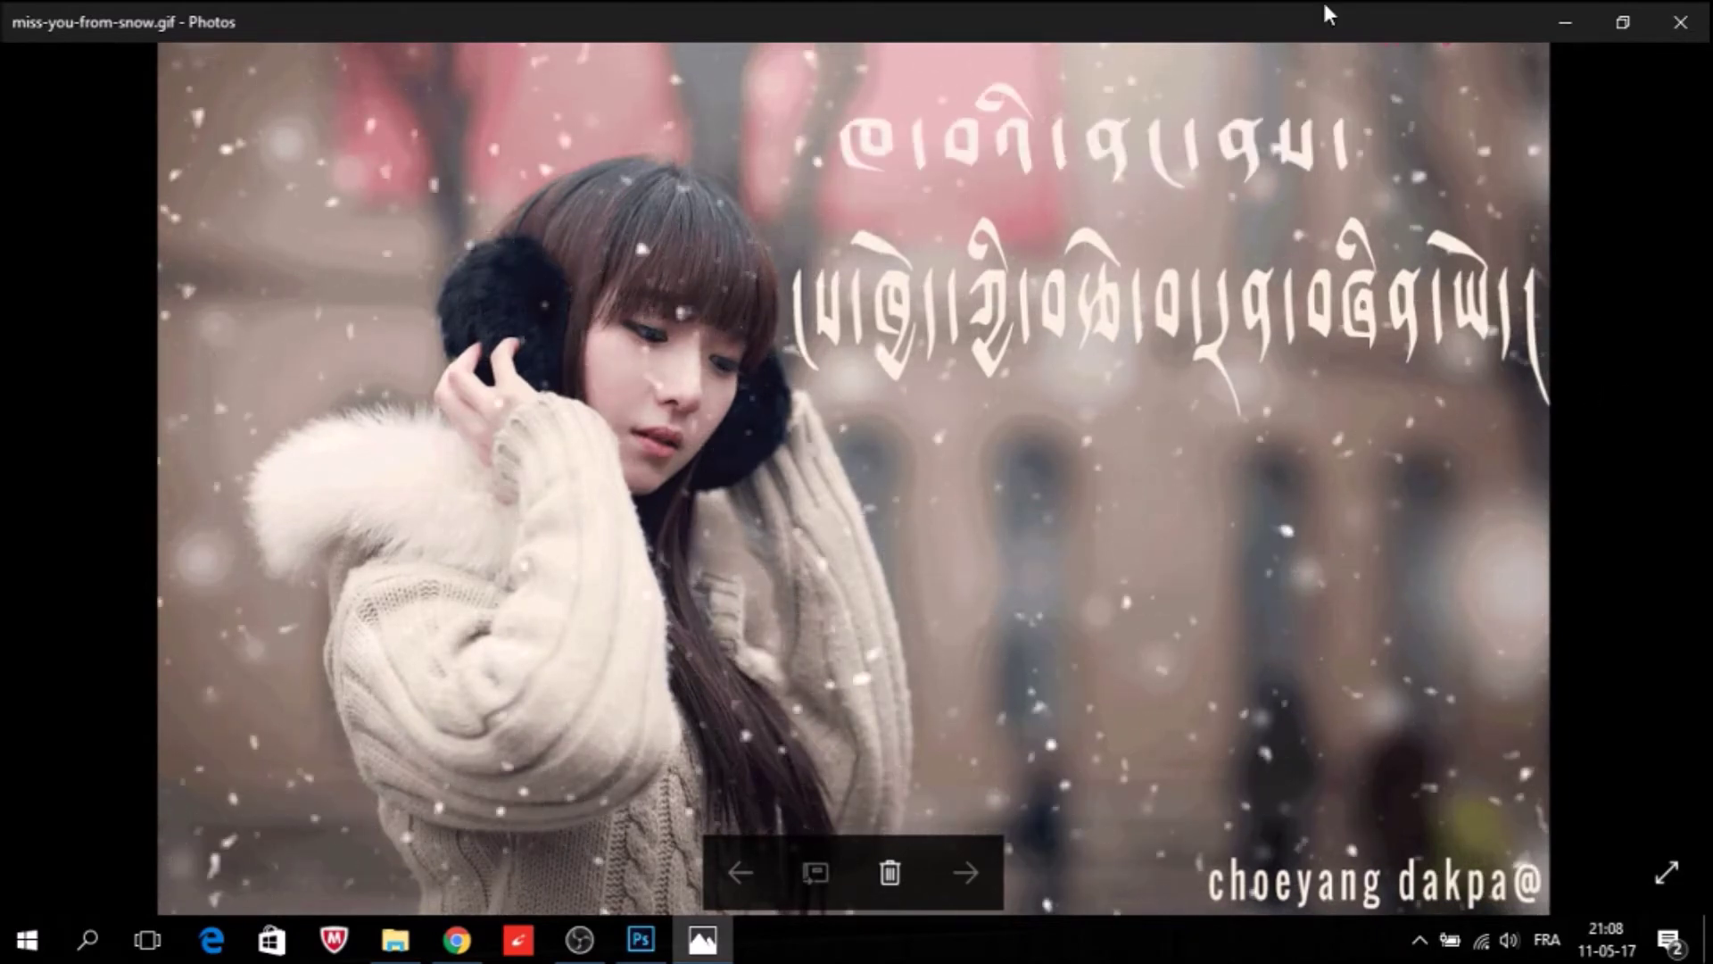
left_click(1567, 21)
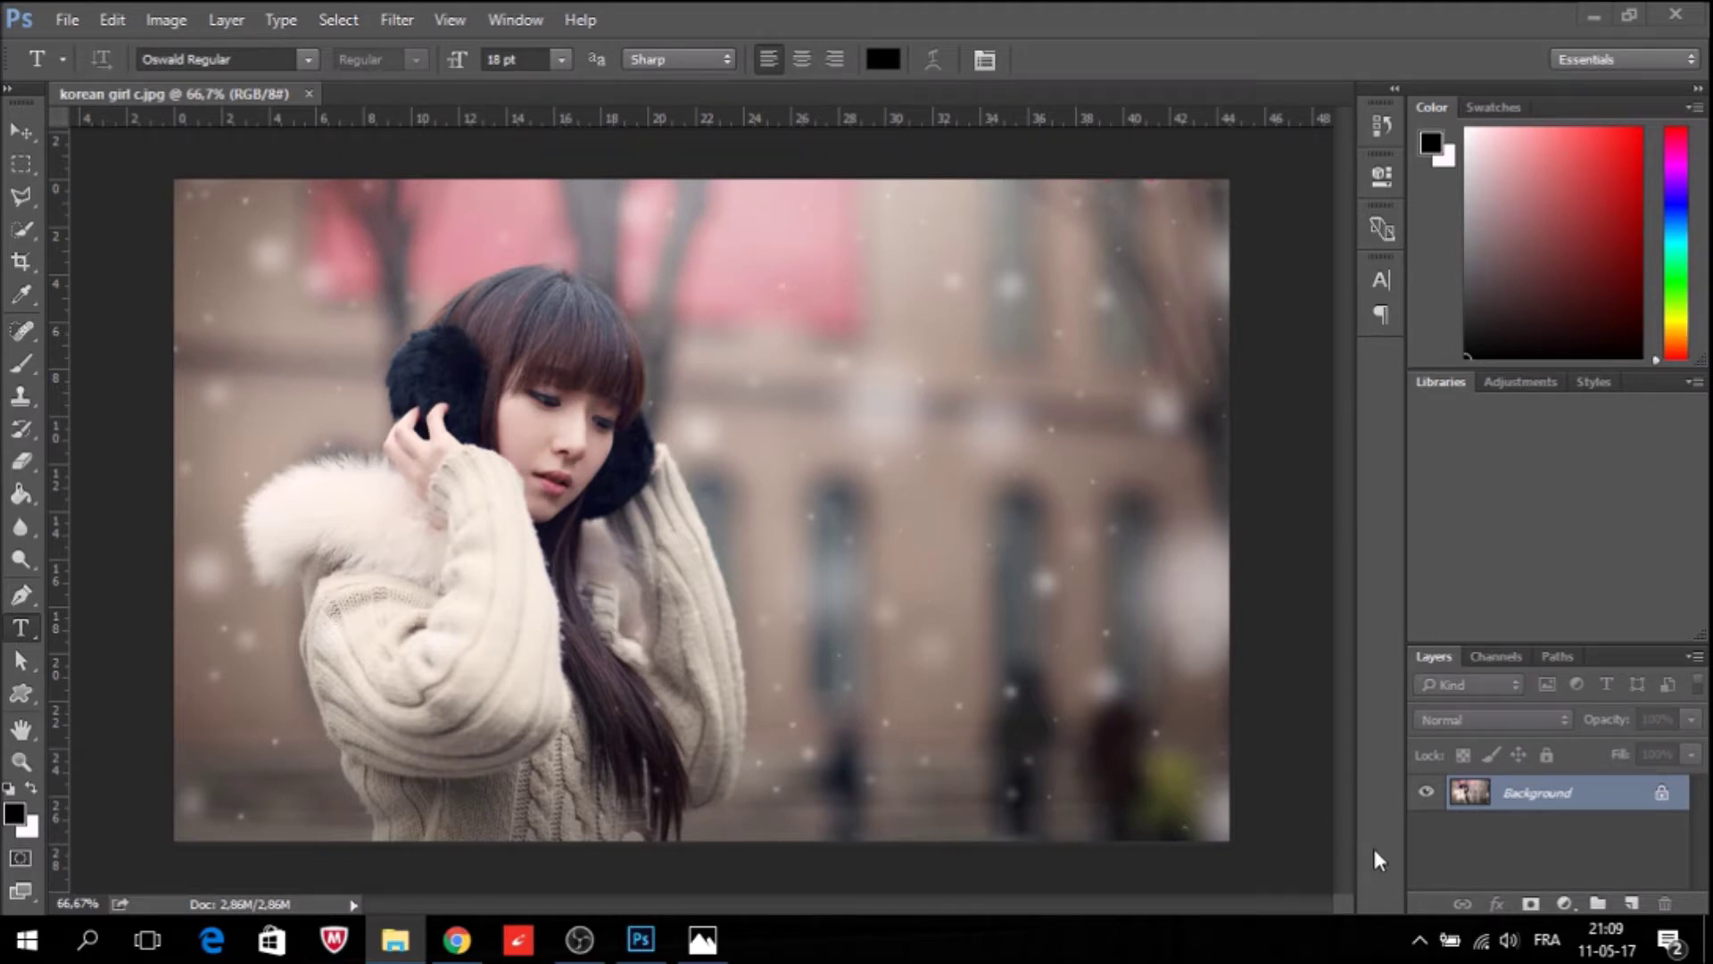
Add a new empty layer above the photo and a Solid Color fill layer.
left_click(1629, 905)
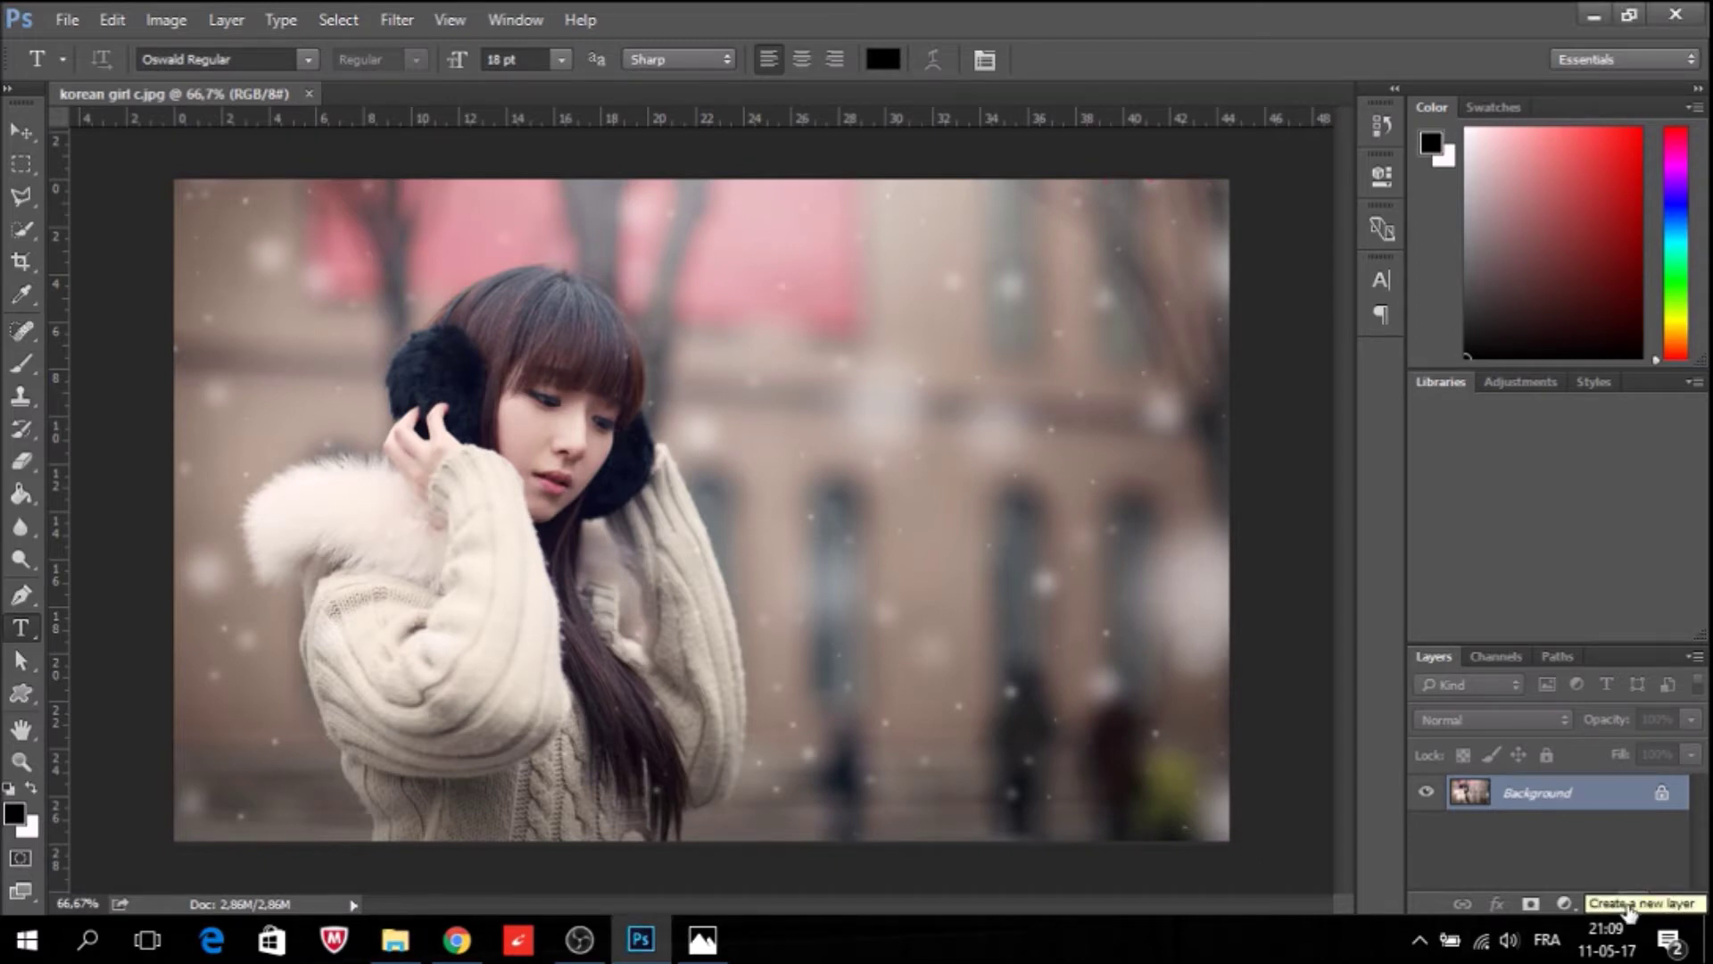
left_click(1629, 905)
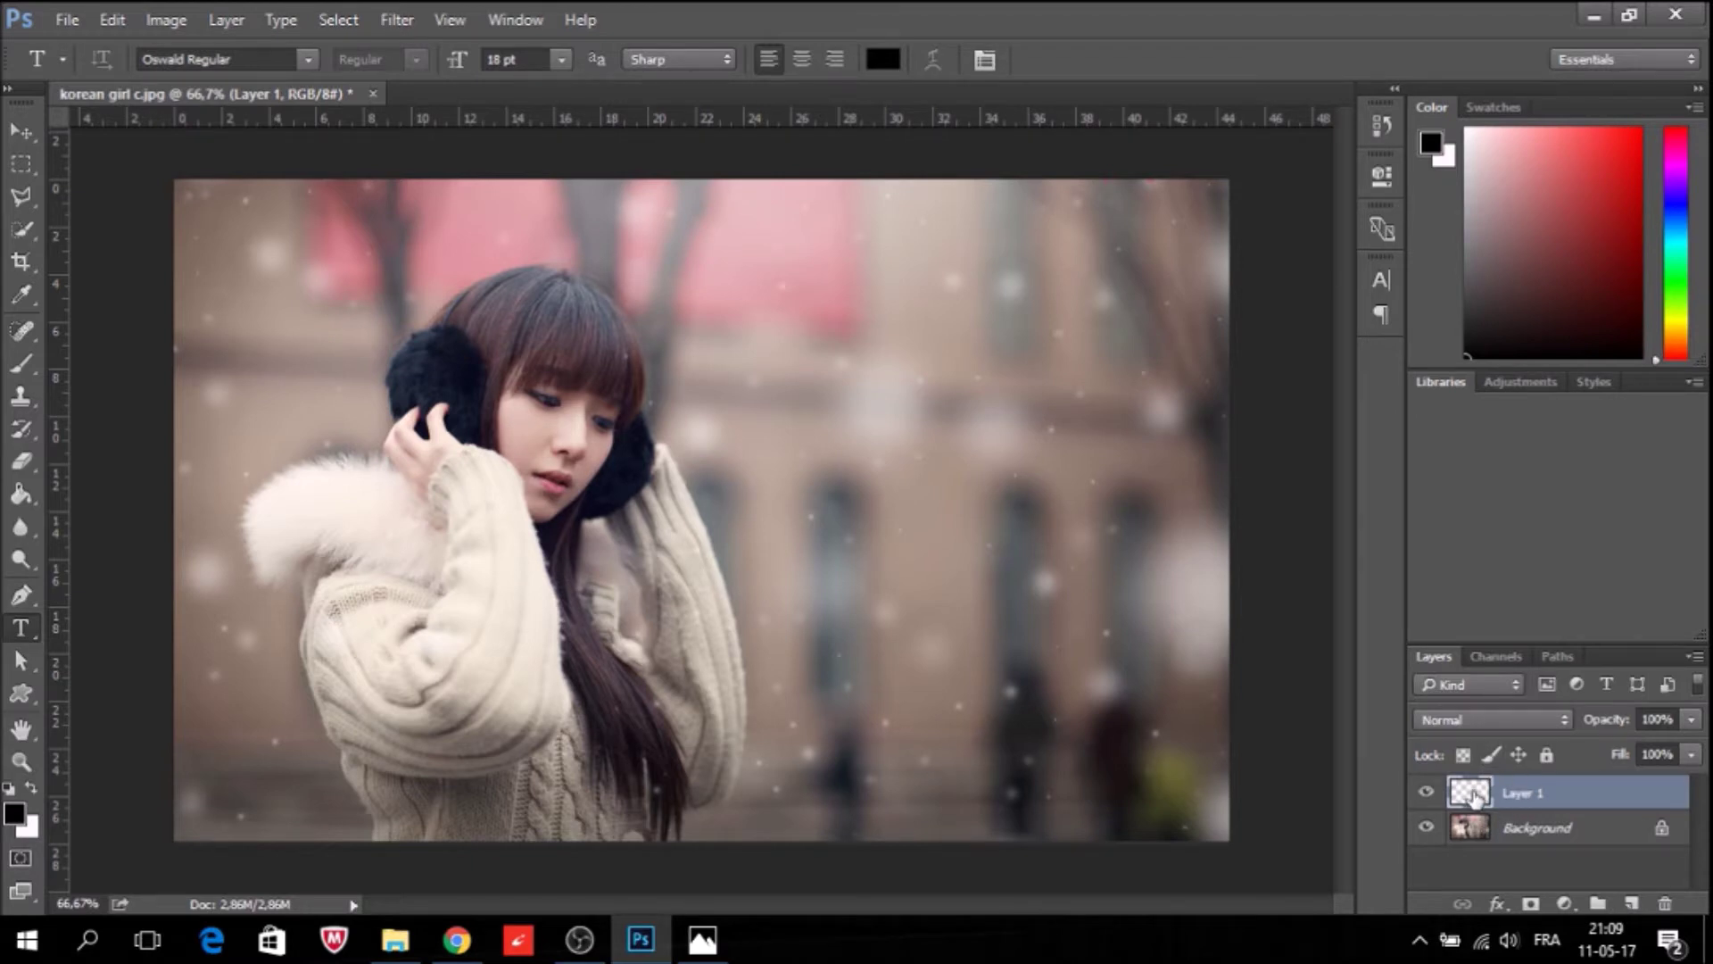
left_click(1565, 904)
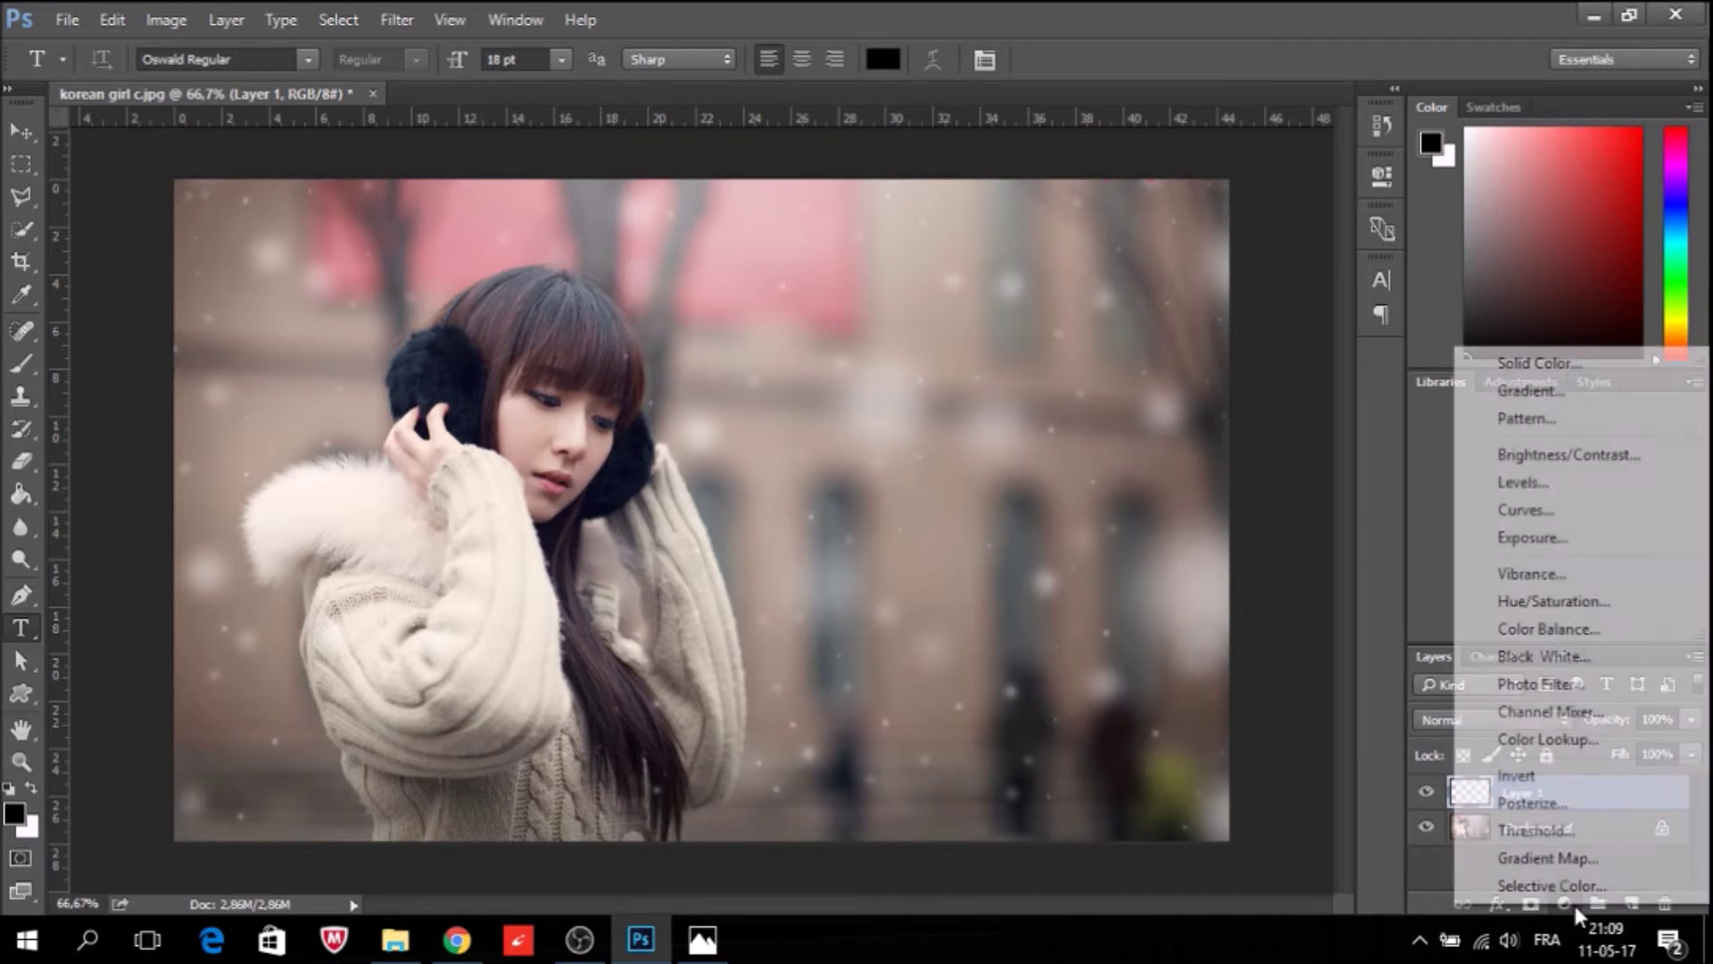
left_click(1570, 364)
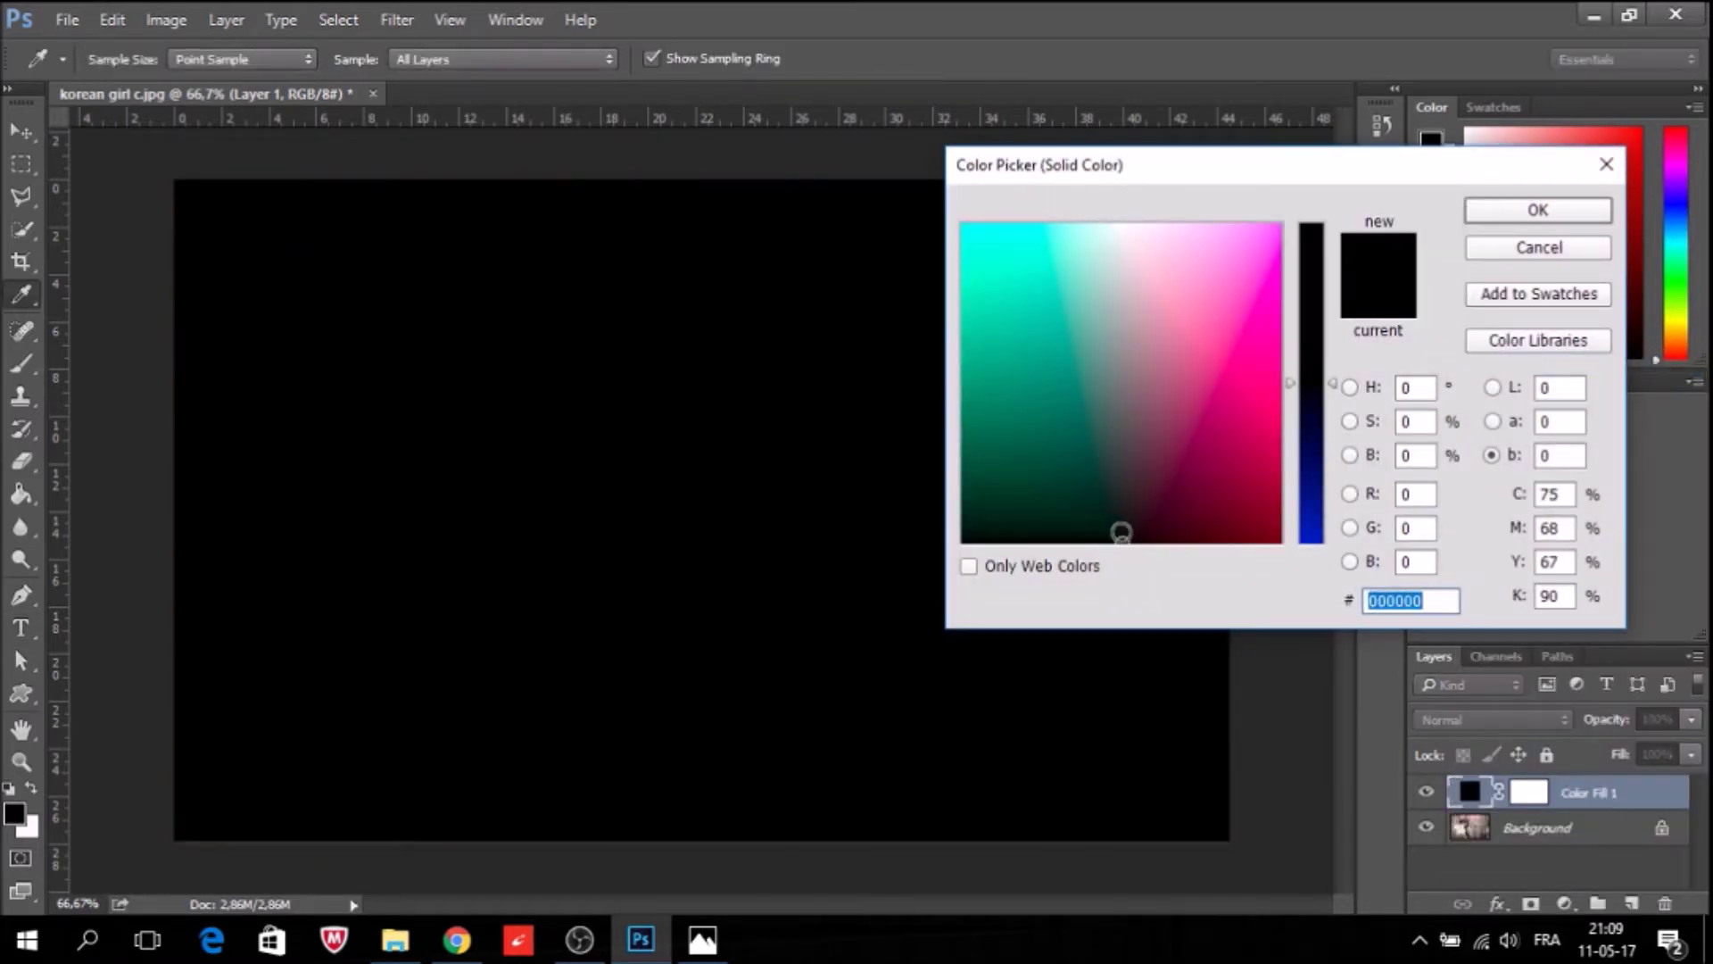
Set the solid fill colour to very dark grey 1f1d1d and confirm.
left_click(1121, 532)
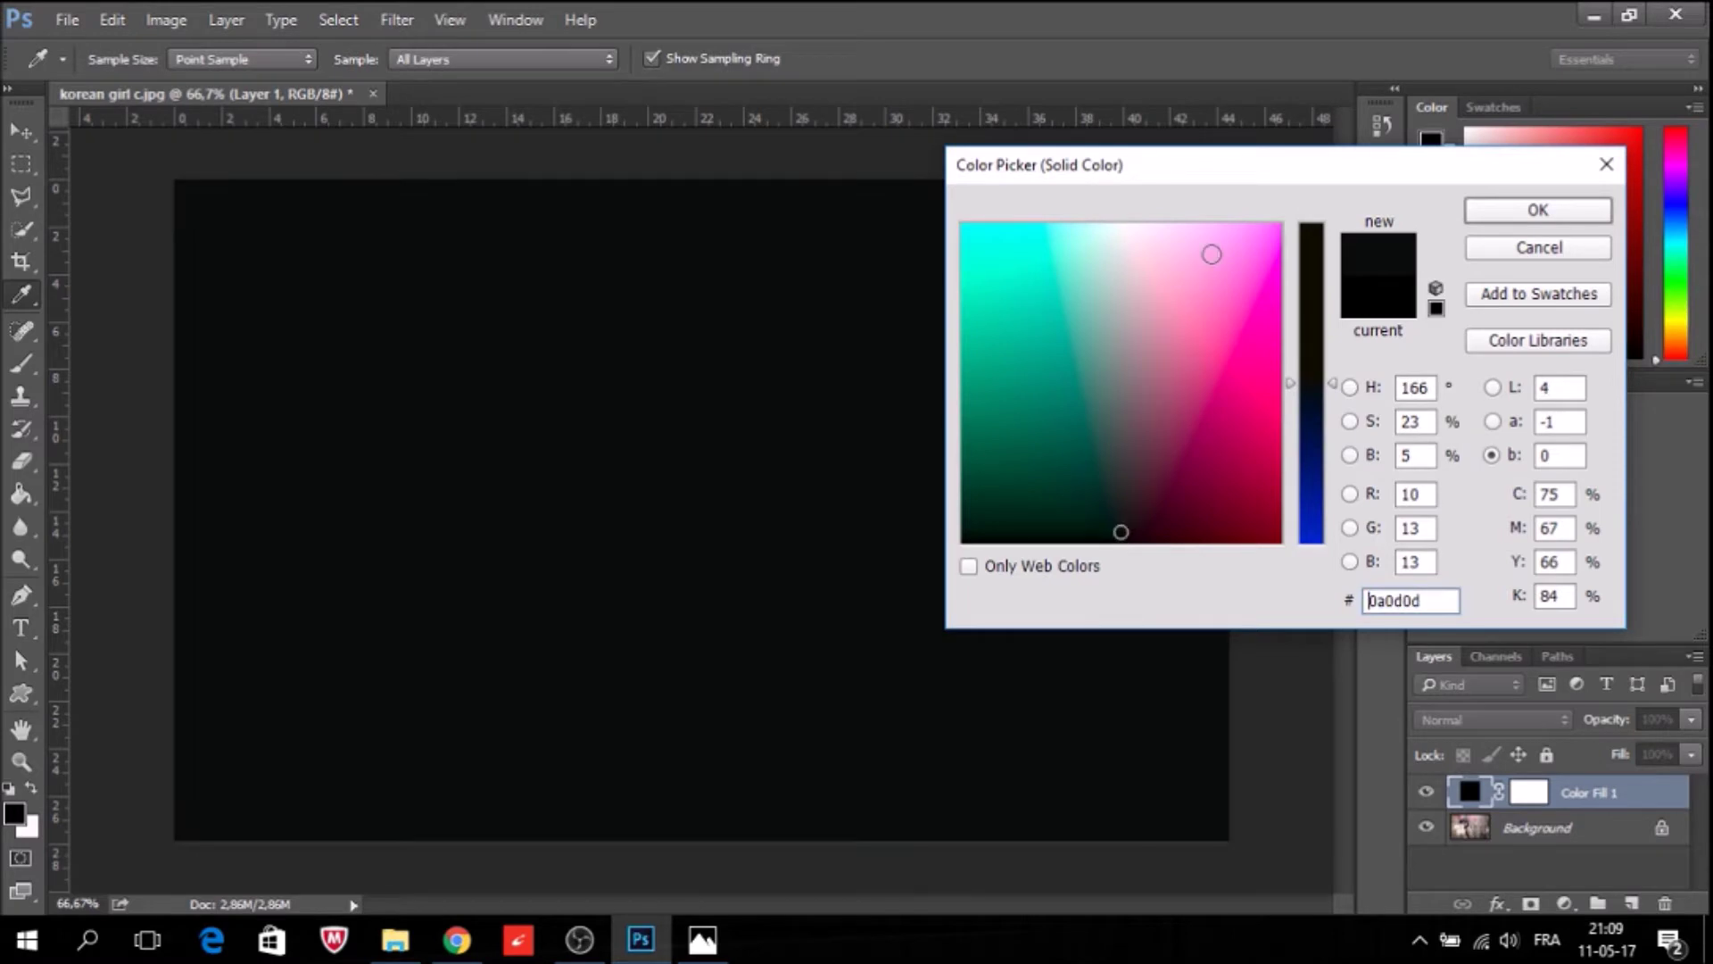
mouse_move(1169, 536)
left_mouse_down()
mouse_move(1127, 531)
mouse_move(1126, 485)
left_mouse_up()
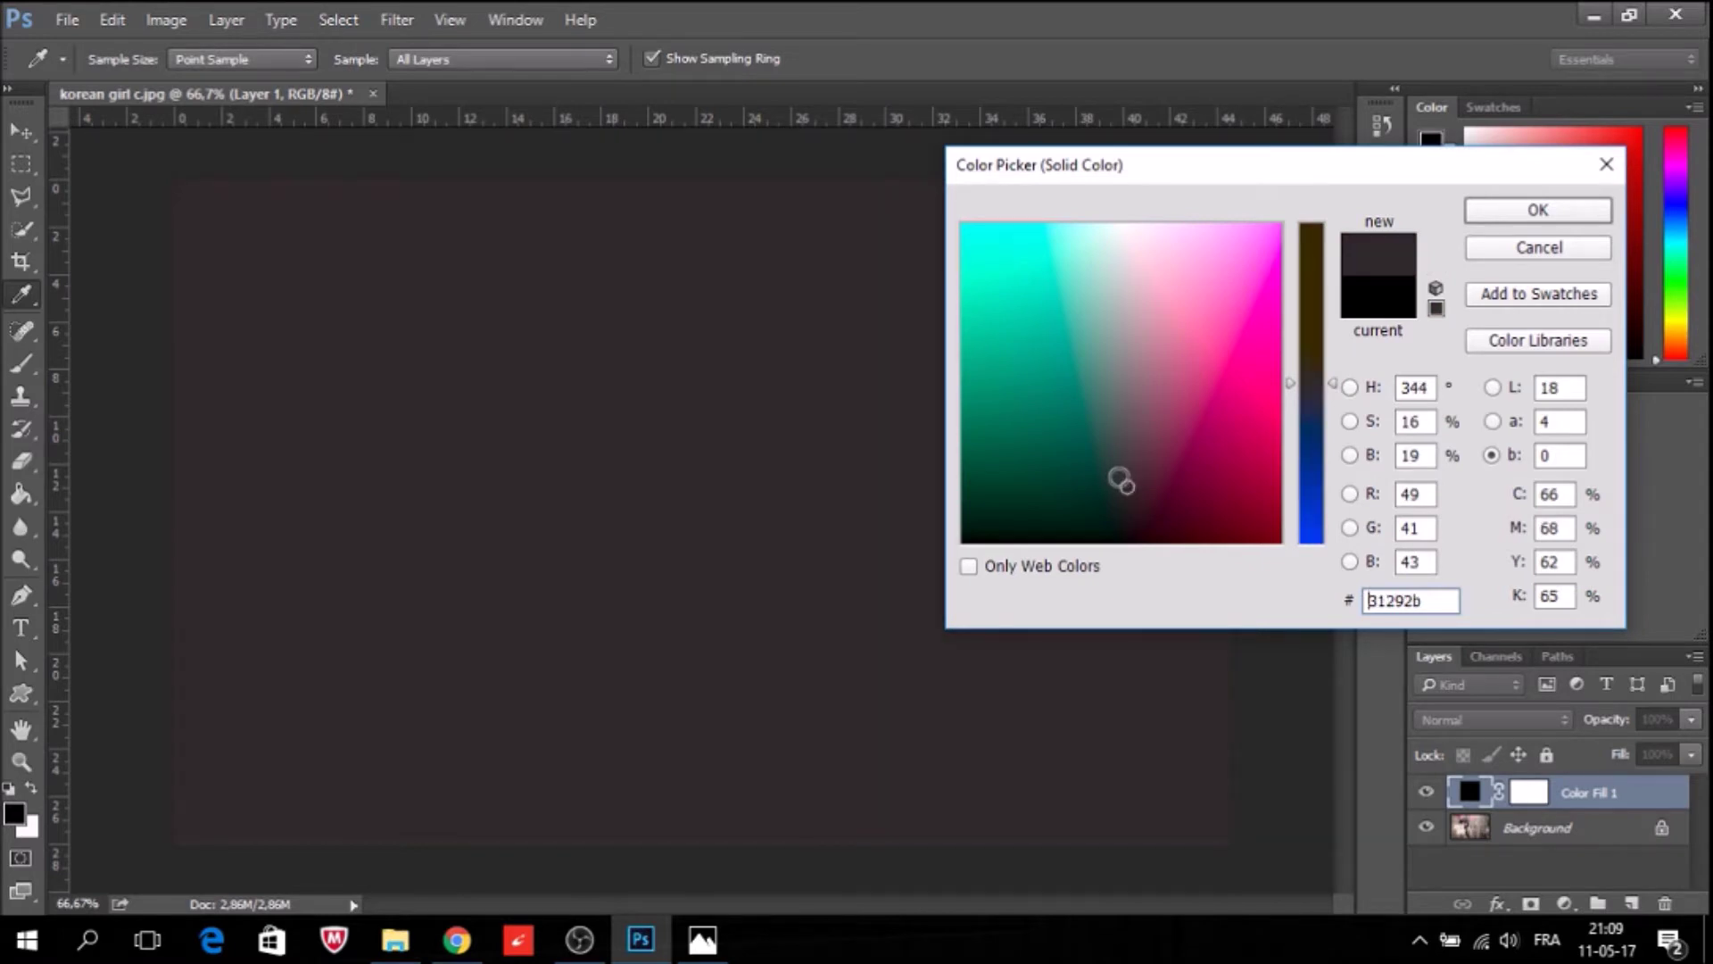
left_click_drag(1121, 479, 1125, 493)
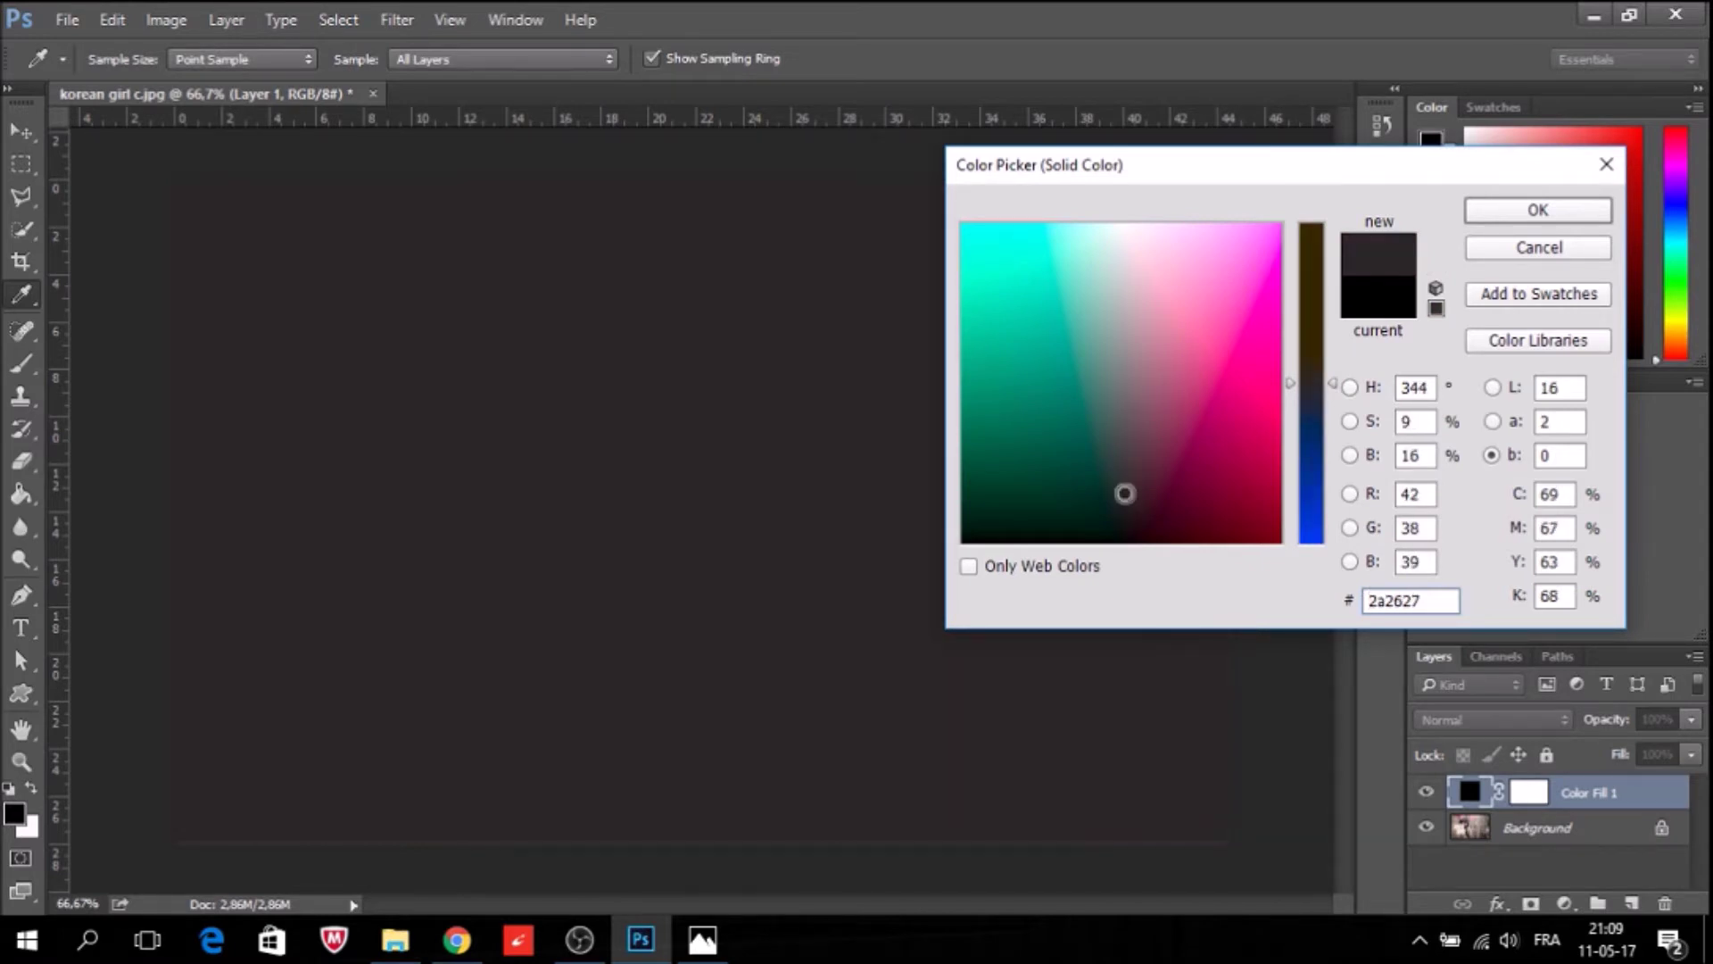
left_click_drag(1125, 493, 1125, 509)
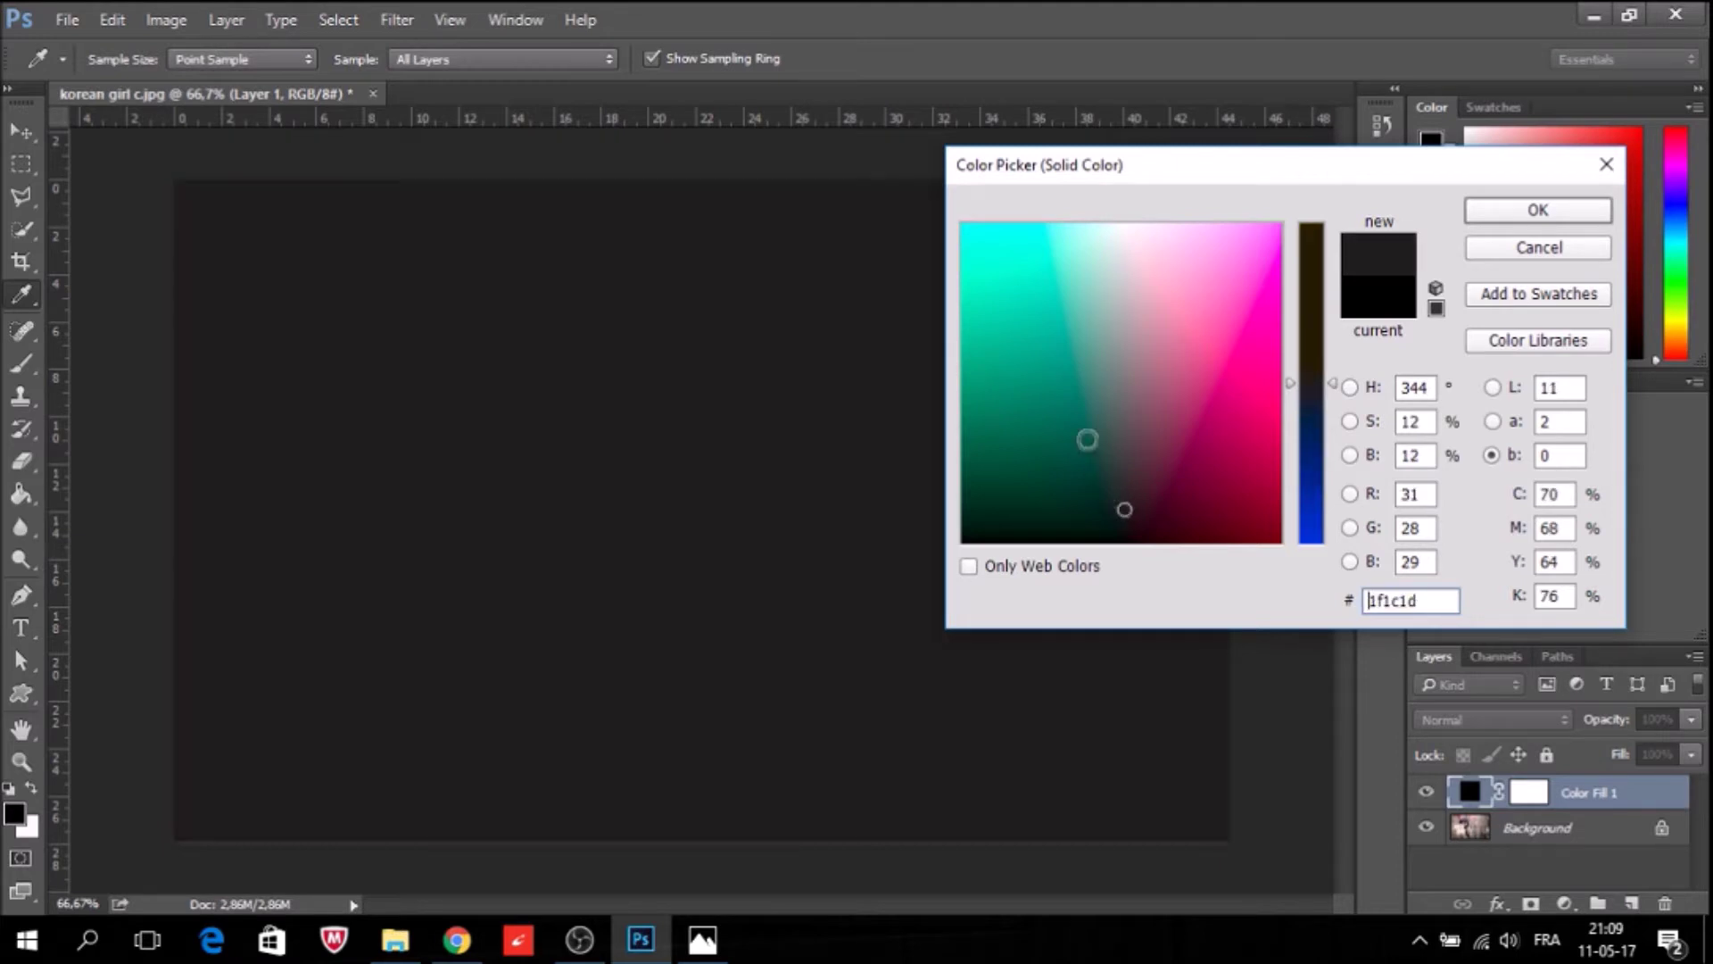
mouse_move(1317, 185)
left_mouse_down()
mouse_move(1544, 464)
mouse_move(1024, 306)
mouse_move(375, 363)
mouse_move(536, 467)
mouse_move(685, 452)
left_mouse_up()
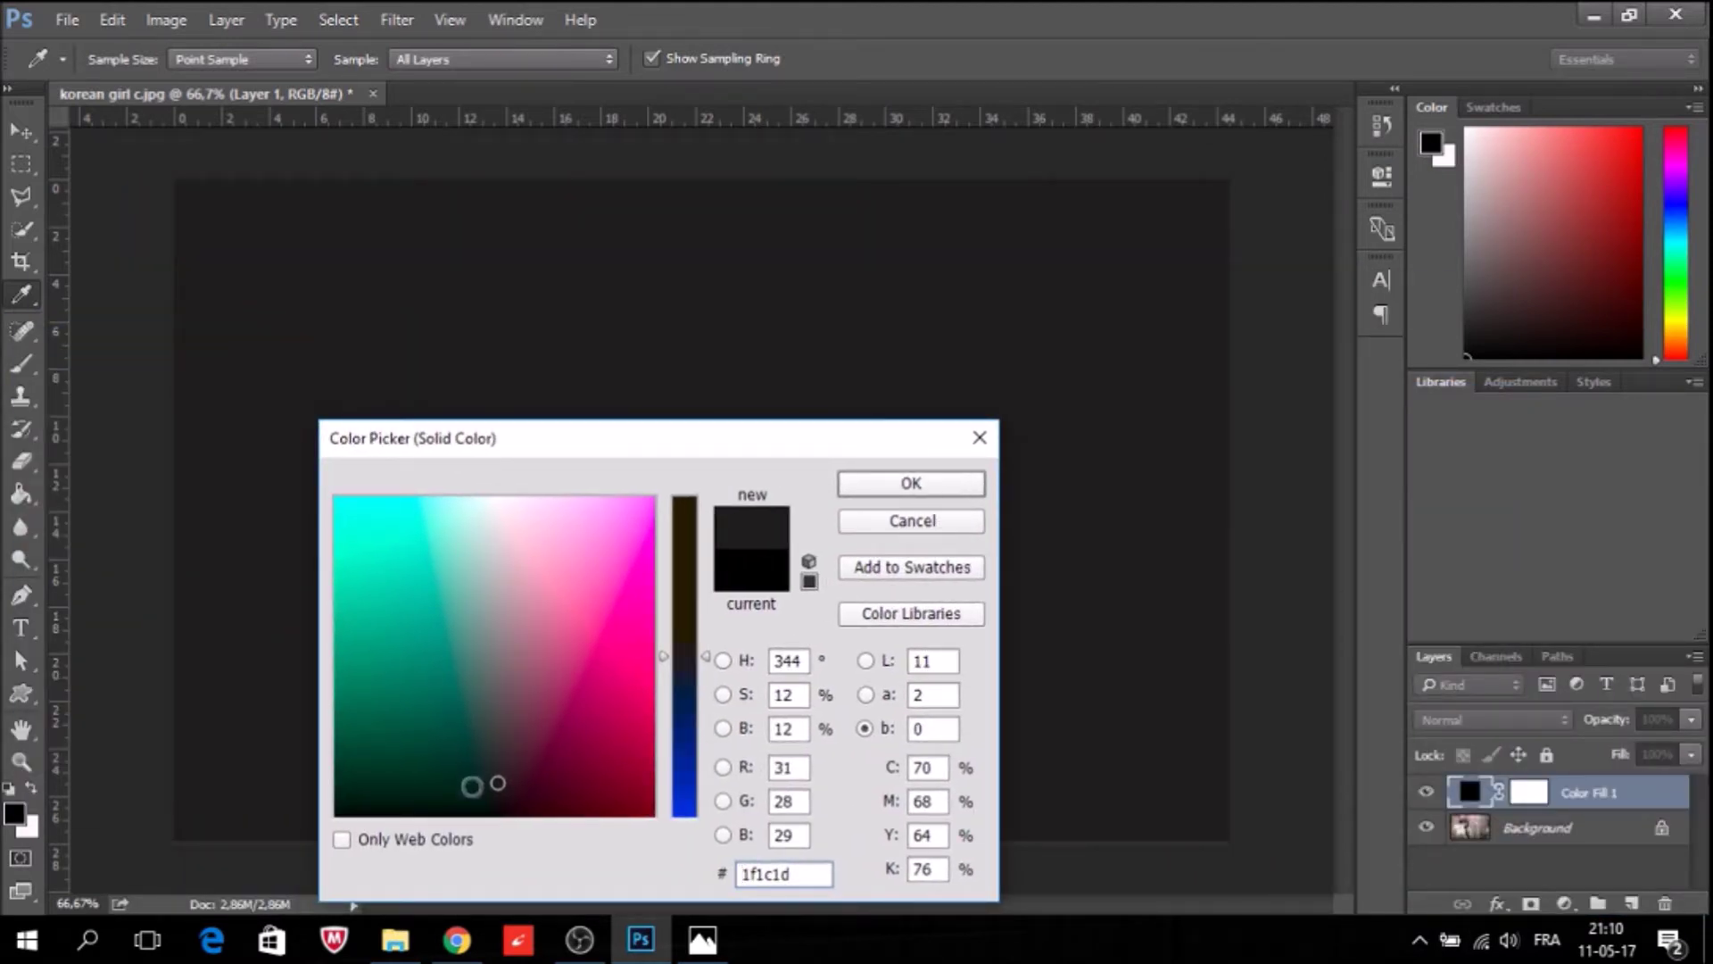
left_click(496, 793)
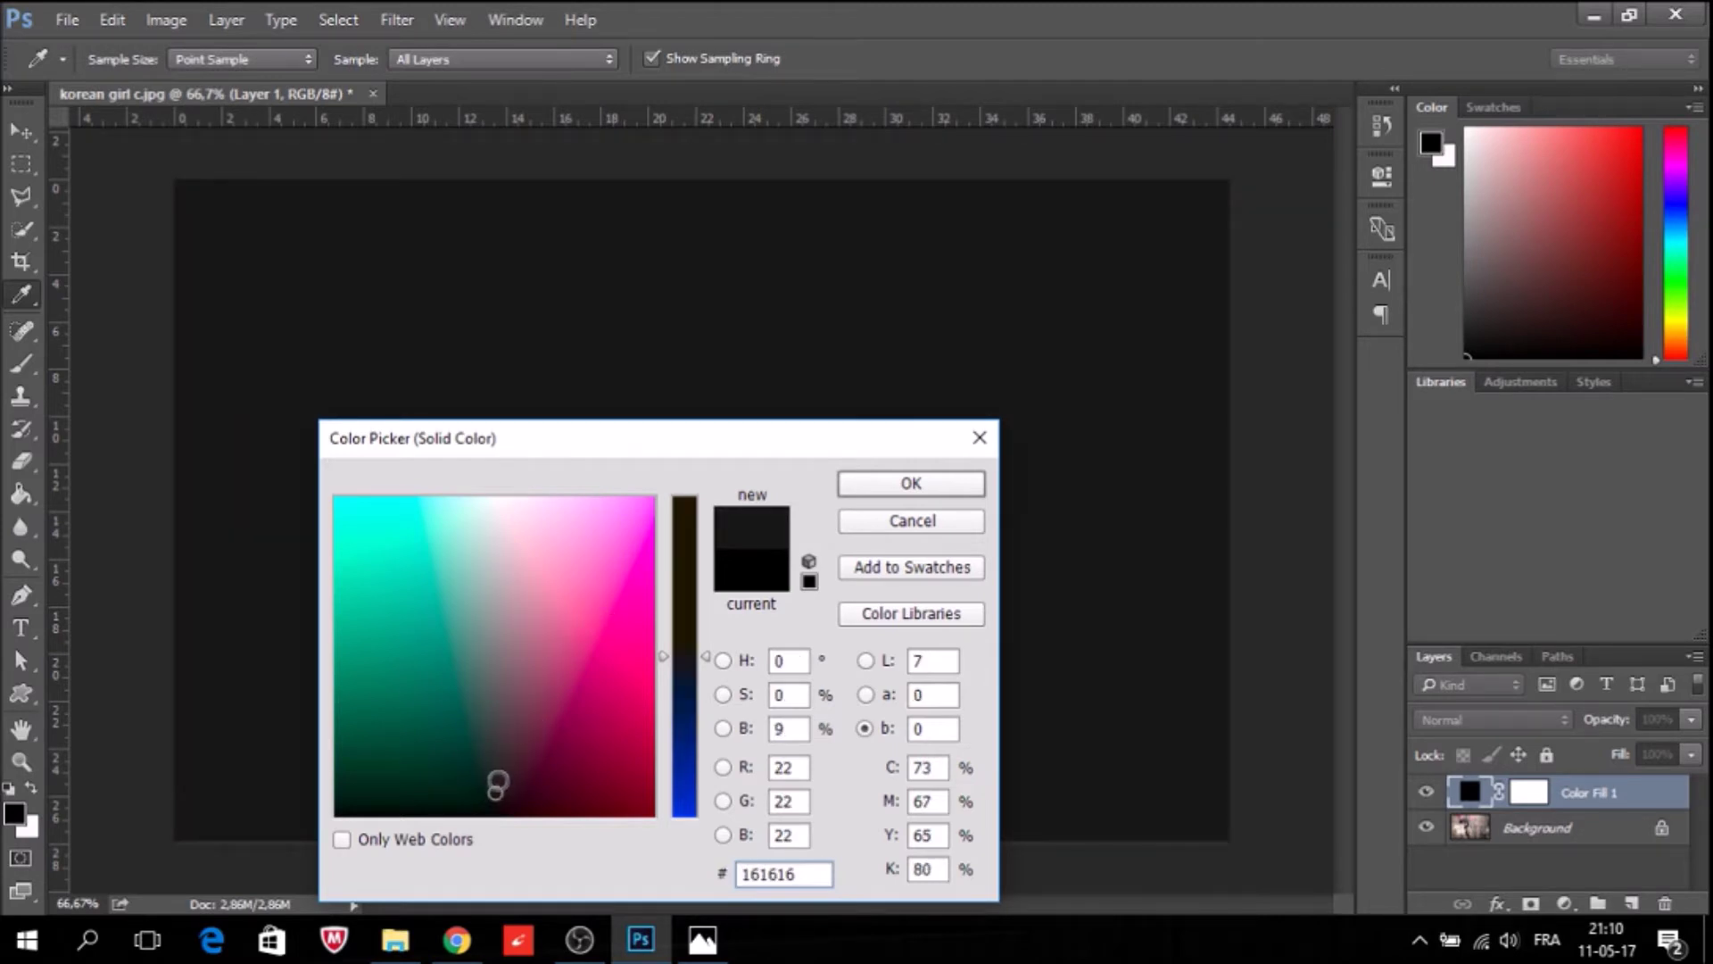
left_click(497, 781)
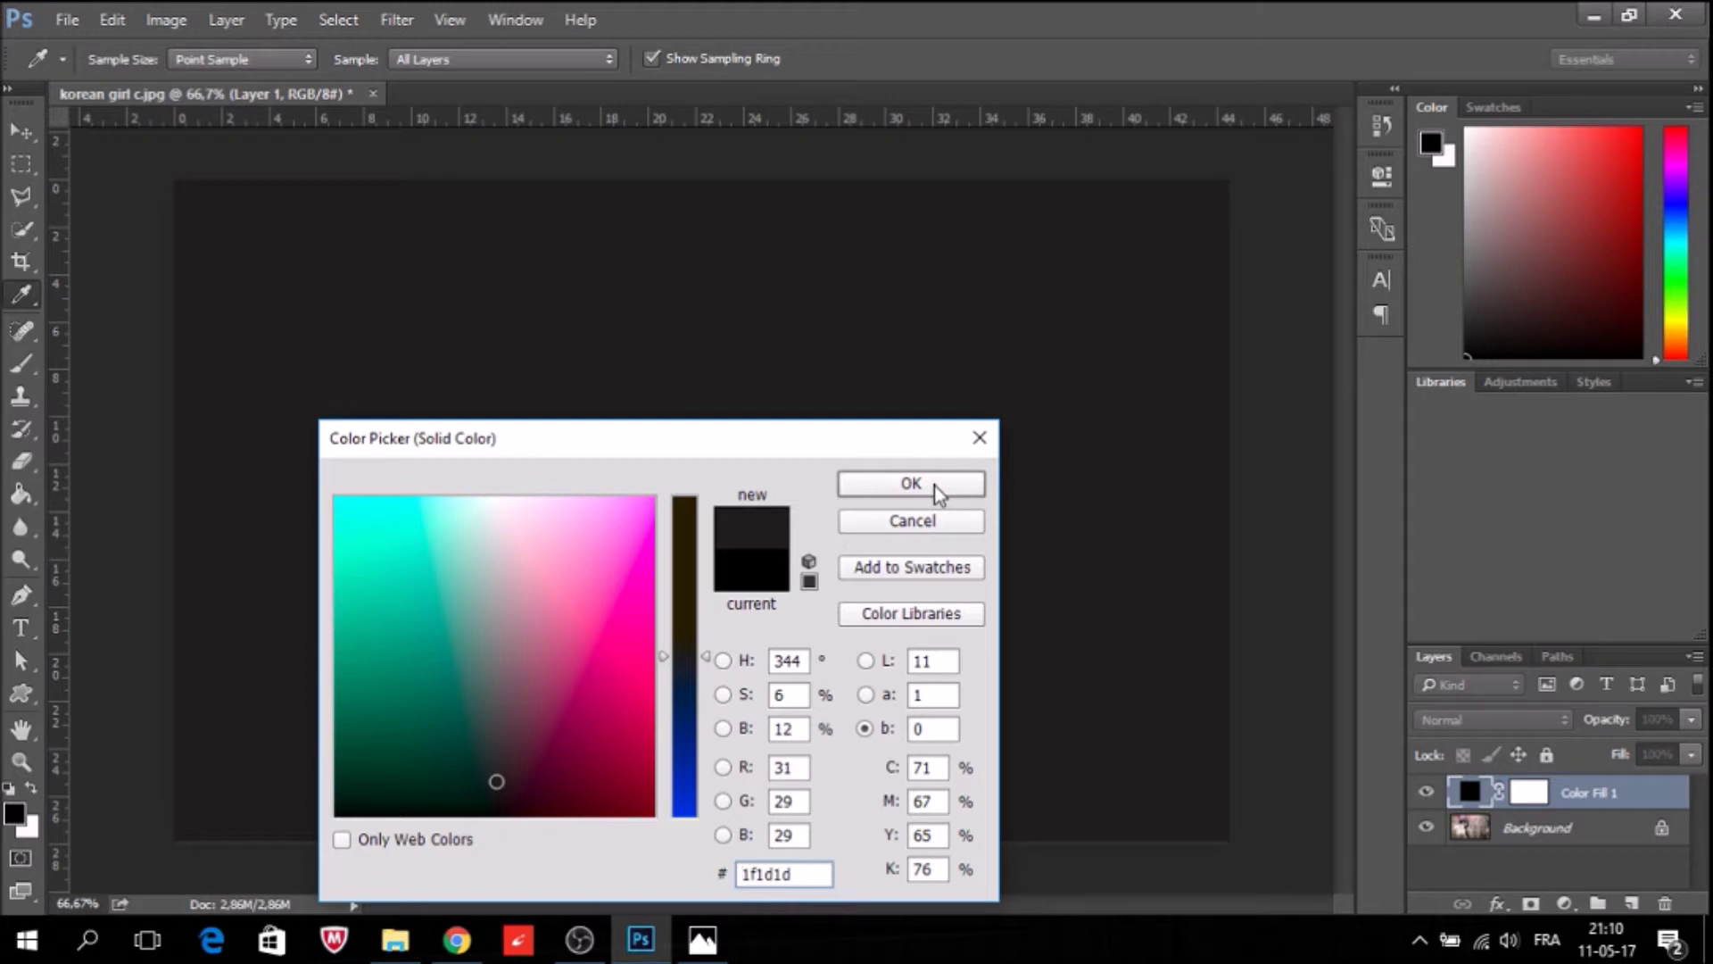
left_click(936, 492)
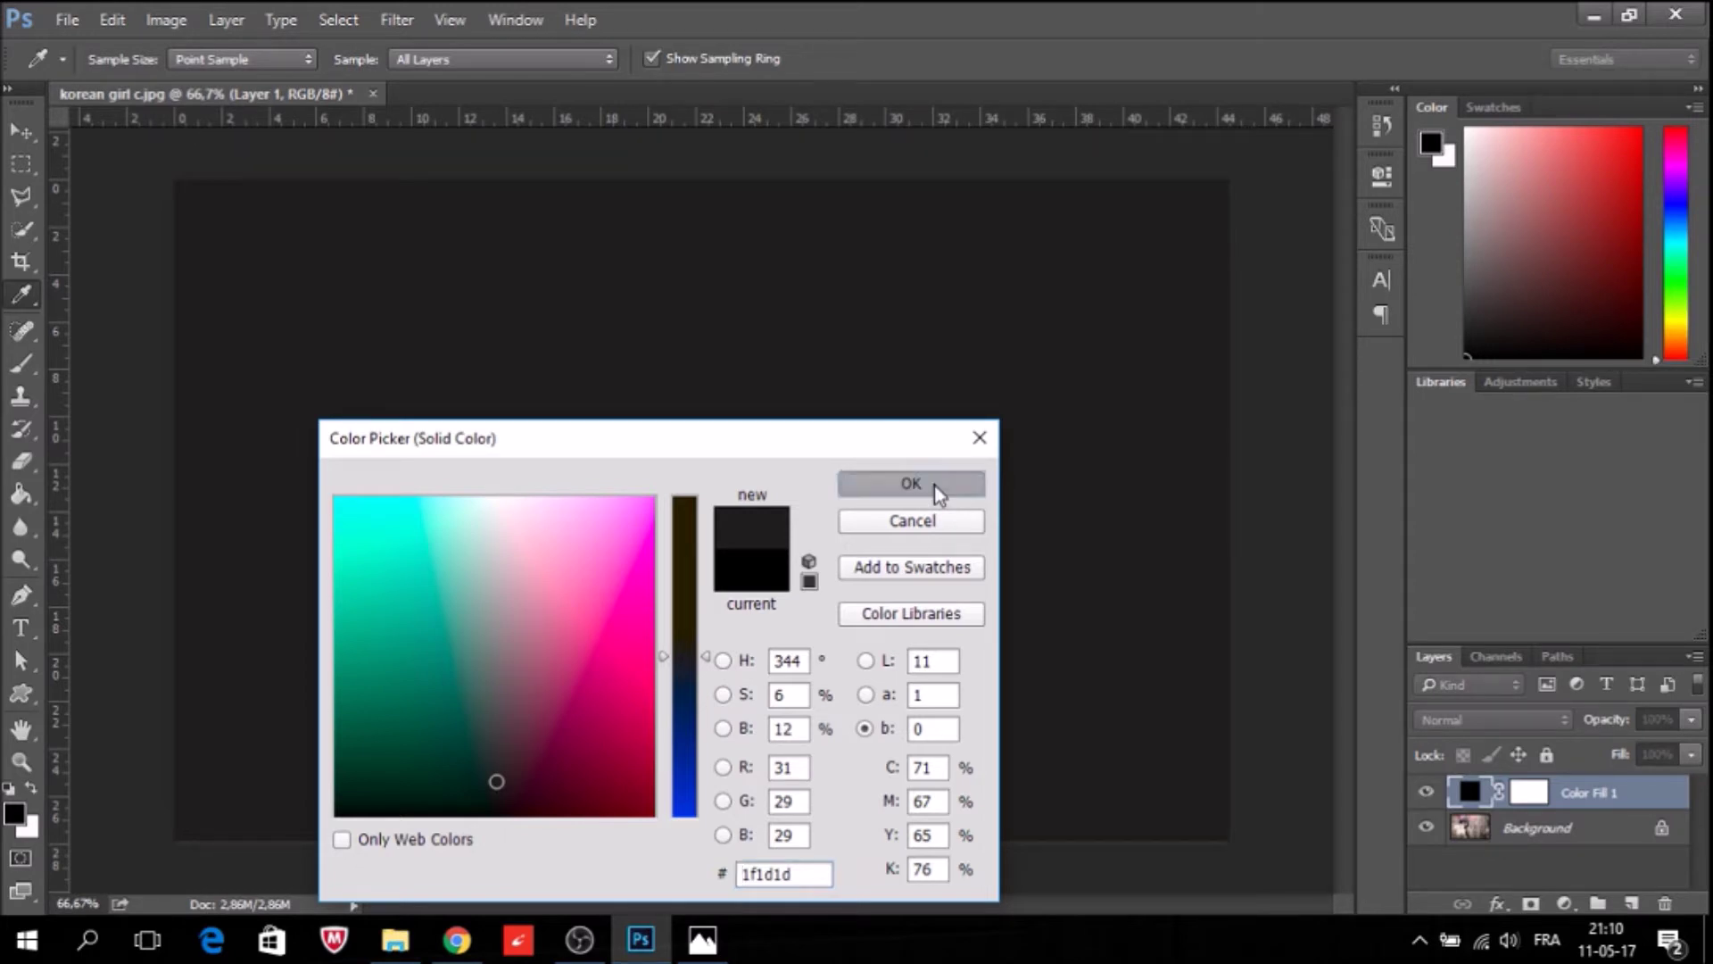
key("t")
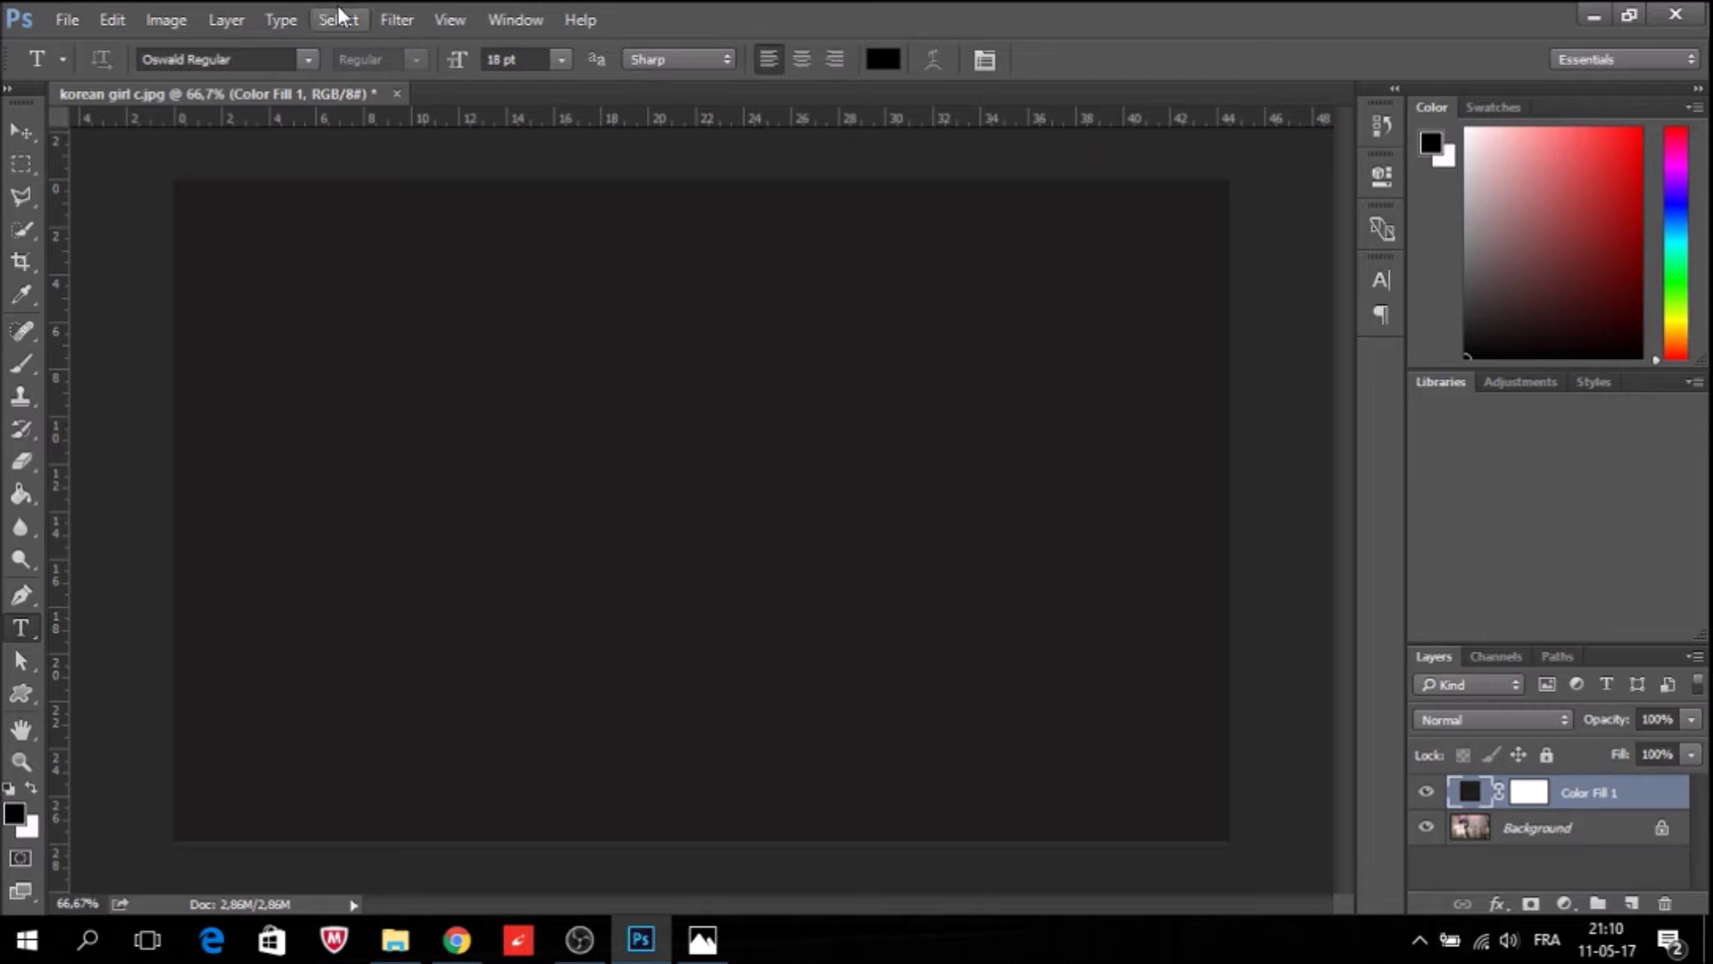
Convert the fill layer to a smart object and add 220% Gaussian monochromatic noise.
left_click(396, 20)
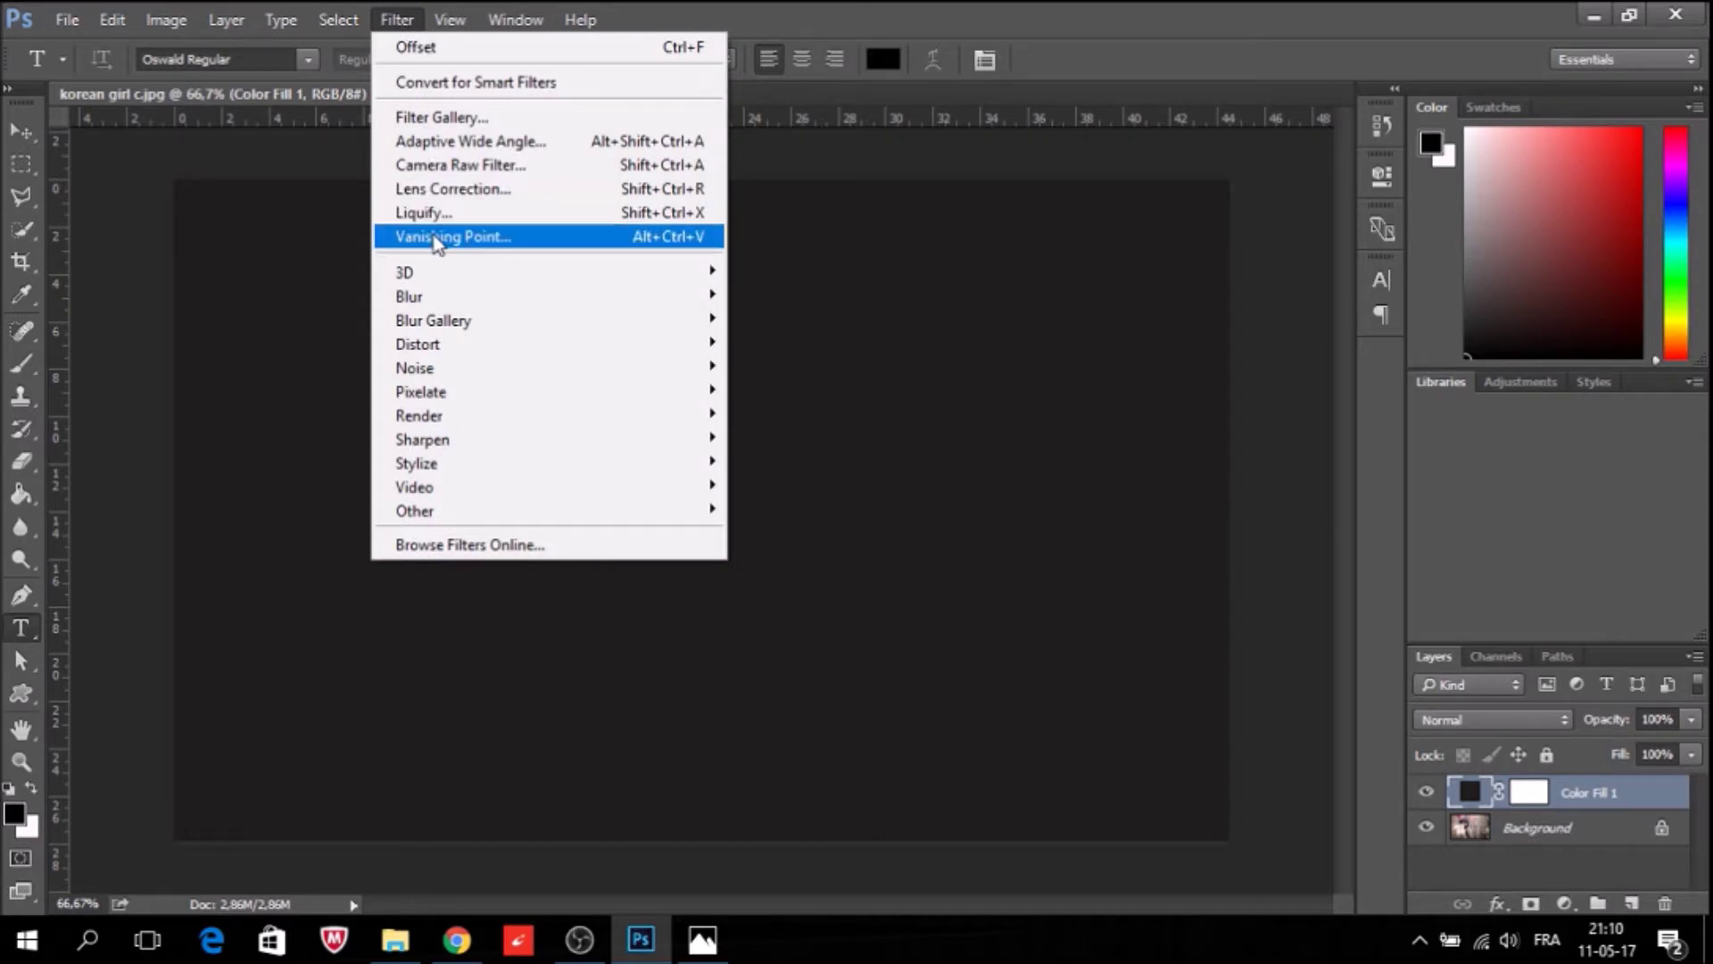
mouse_move(414, 367)
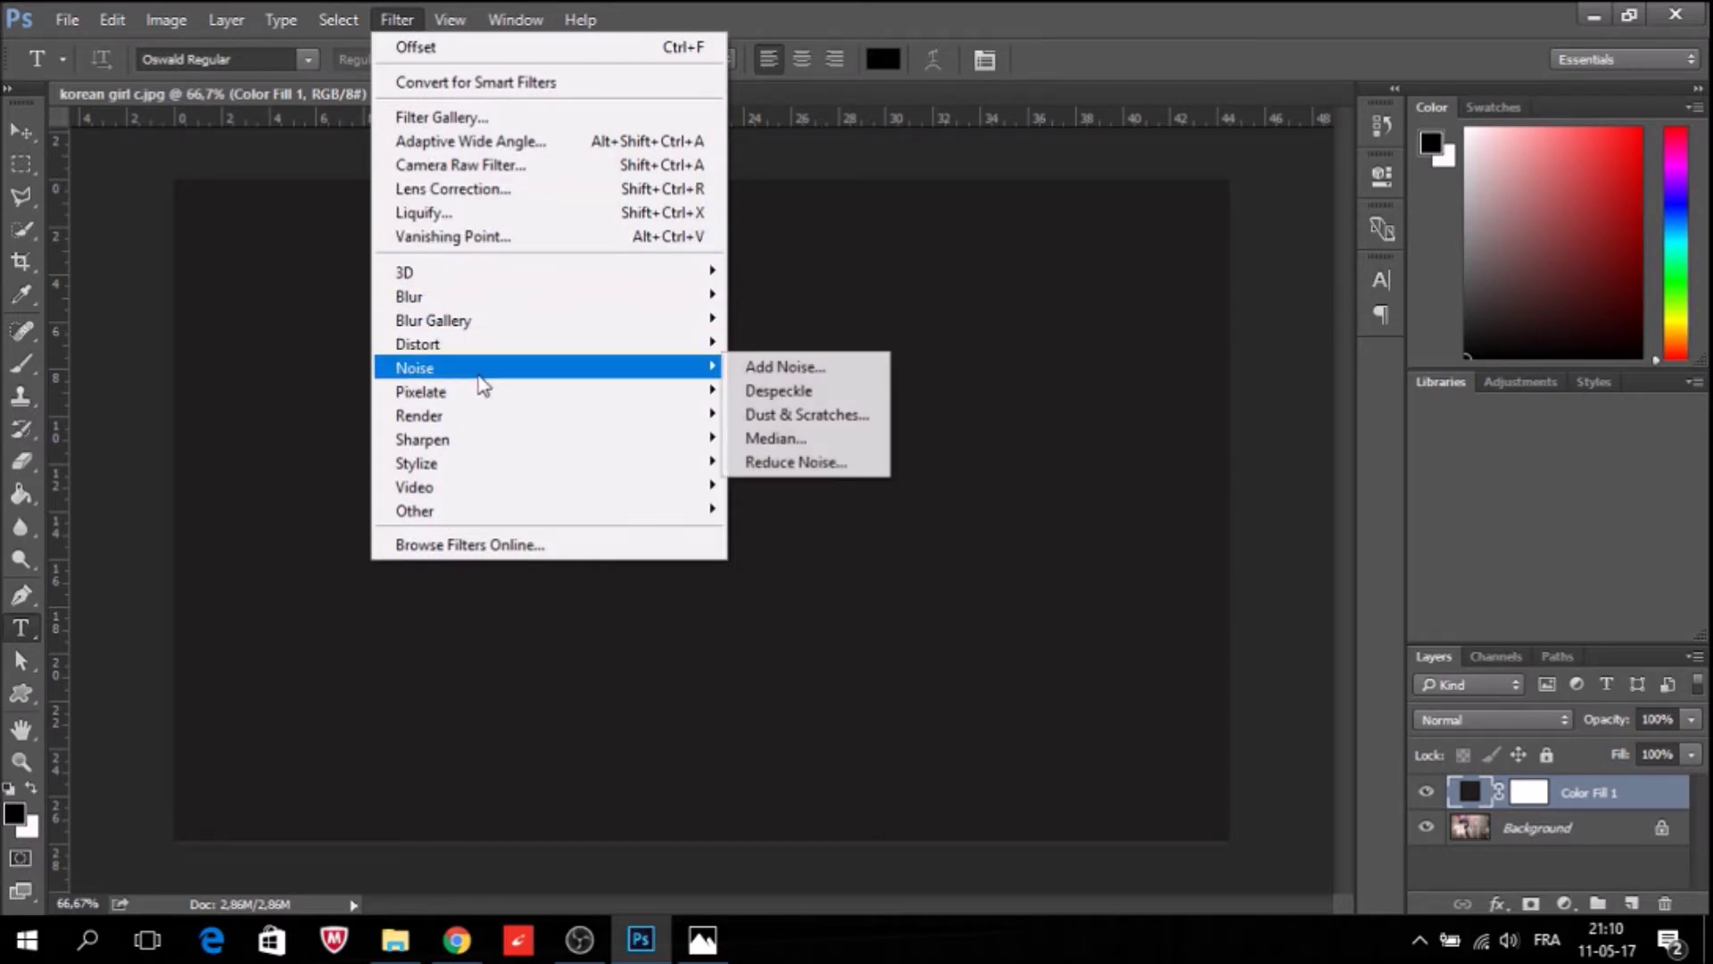
left_click(769, 368)
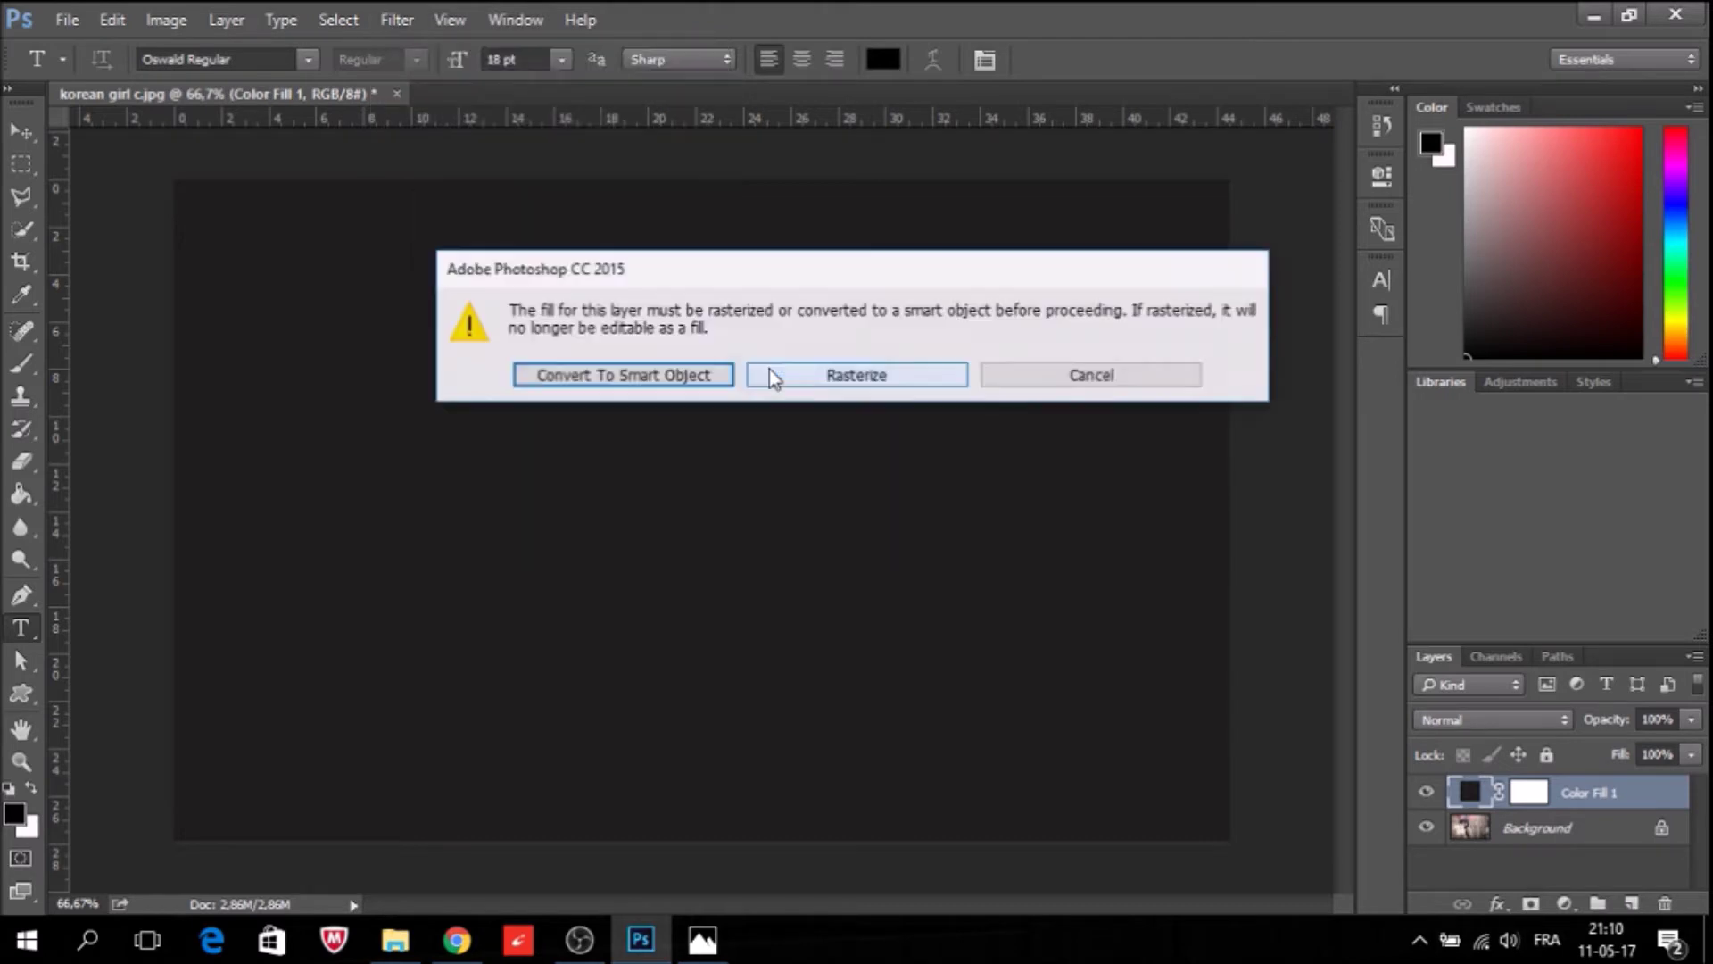
left_click(693, 384)
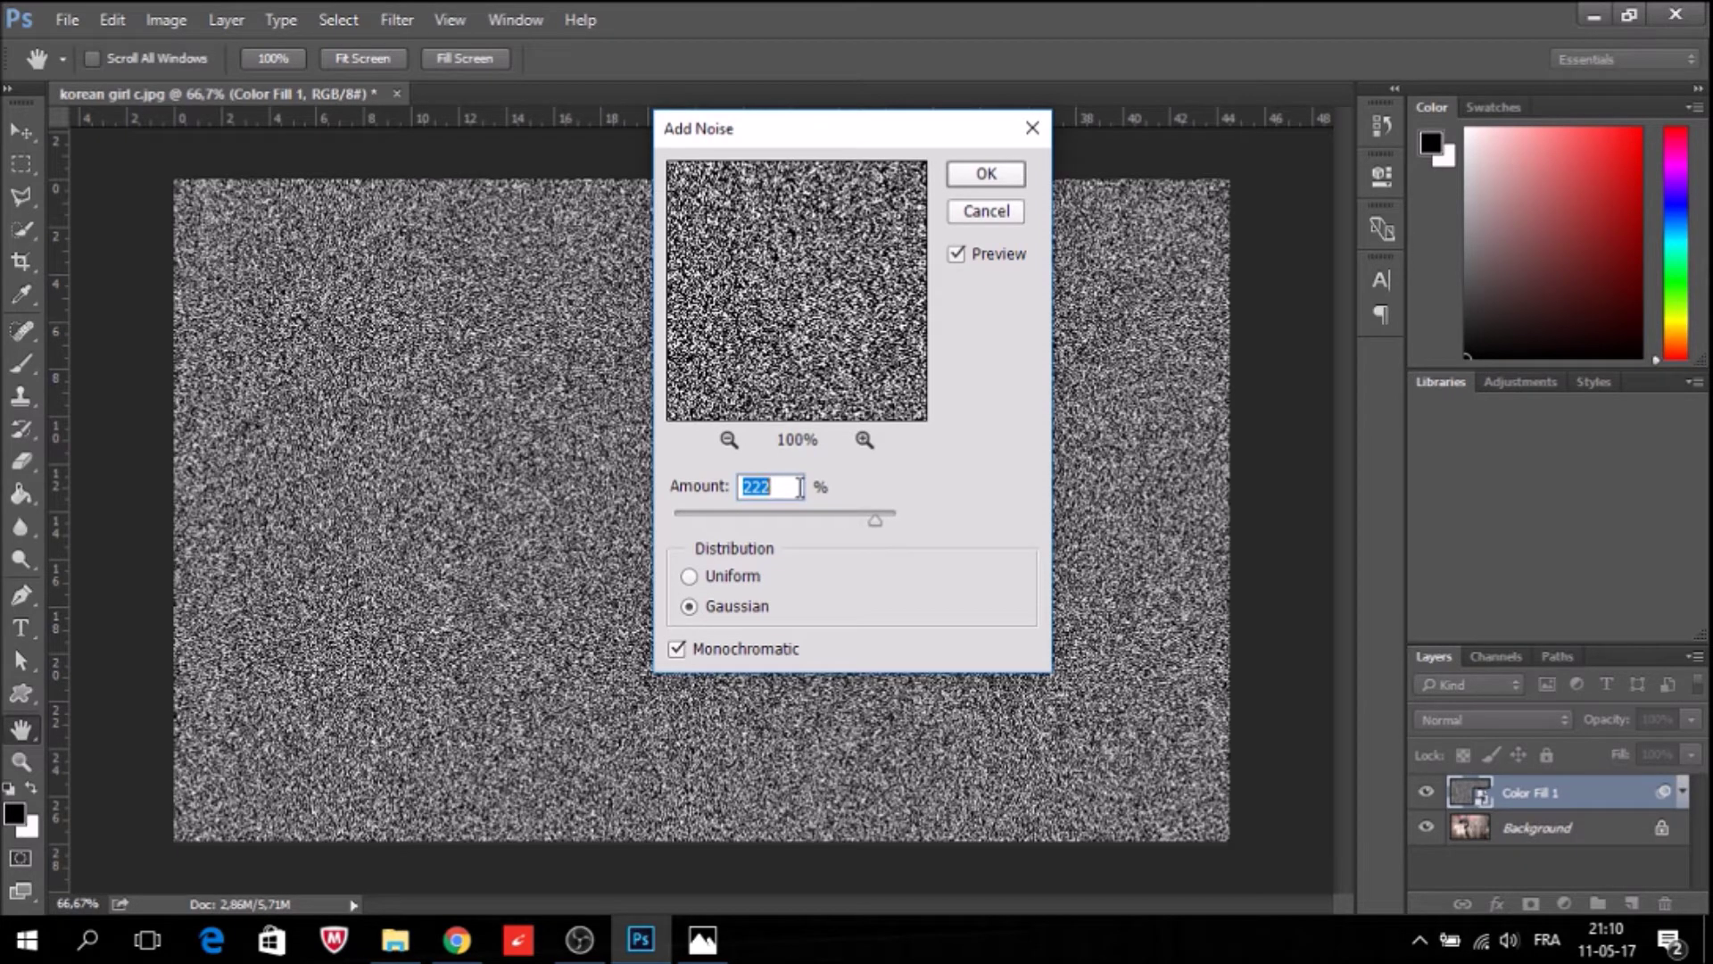
type("20")
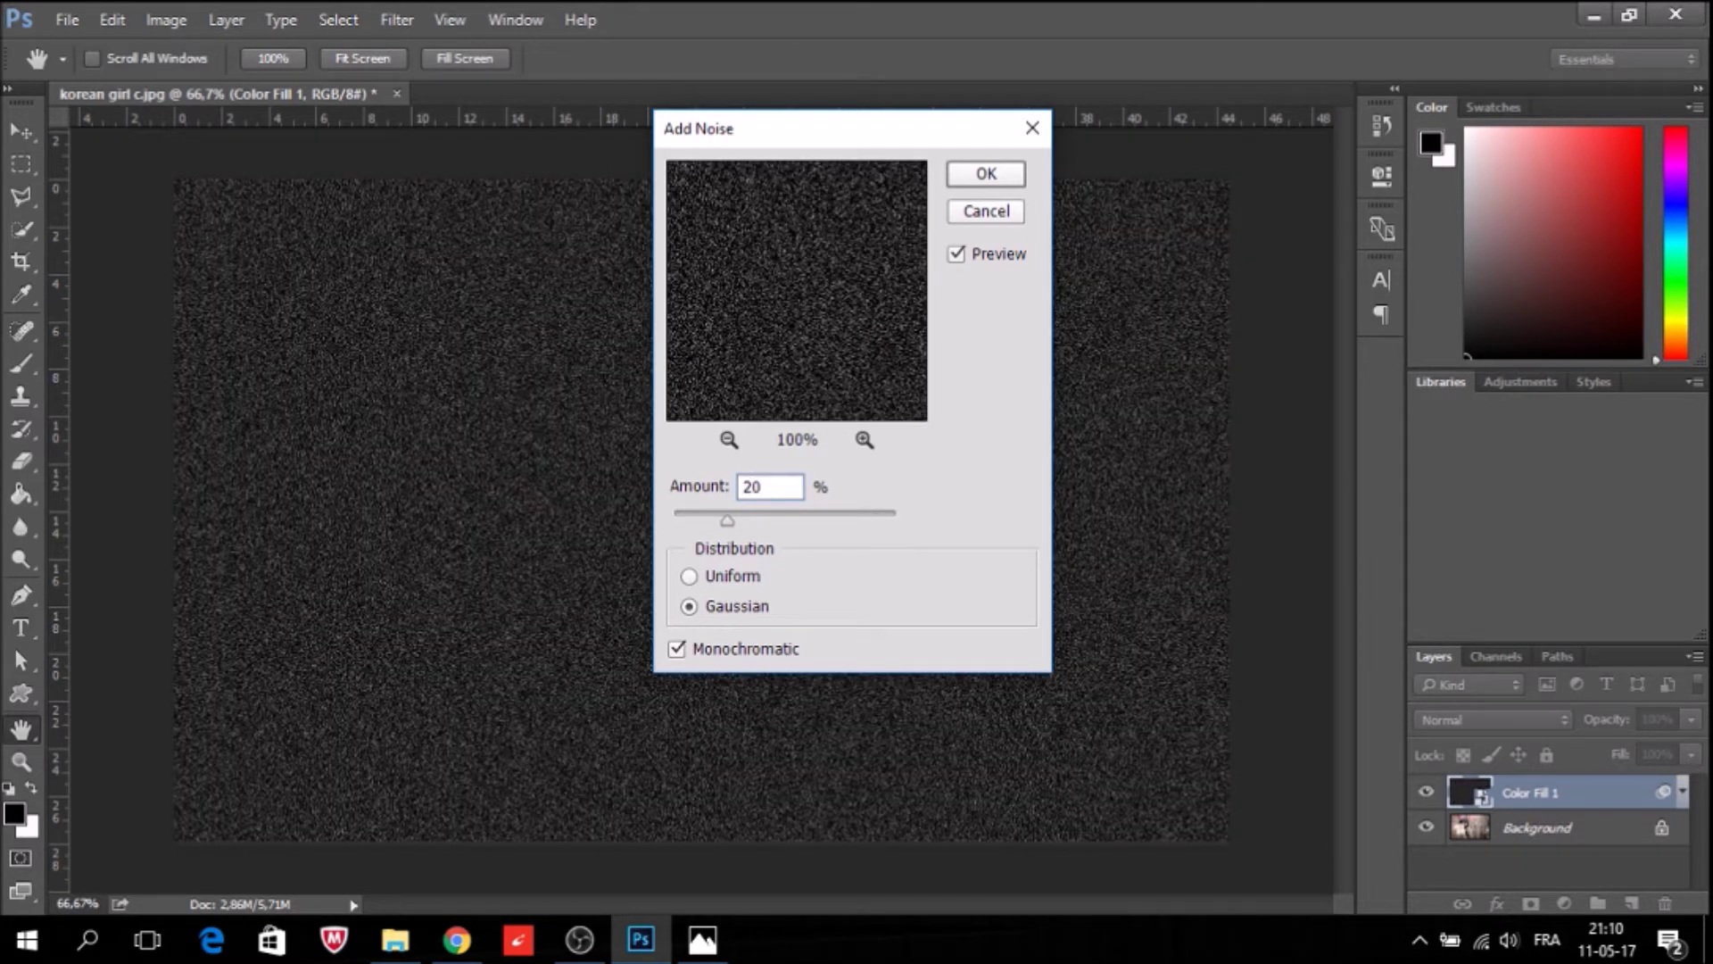
key("BackSpace")
type("2")
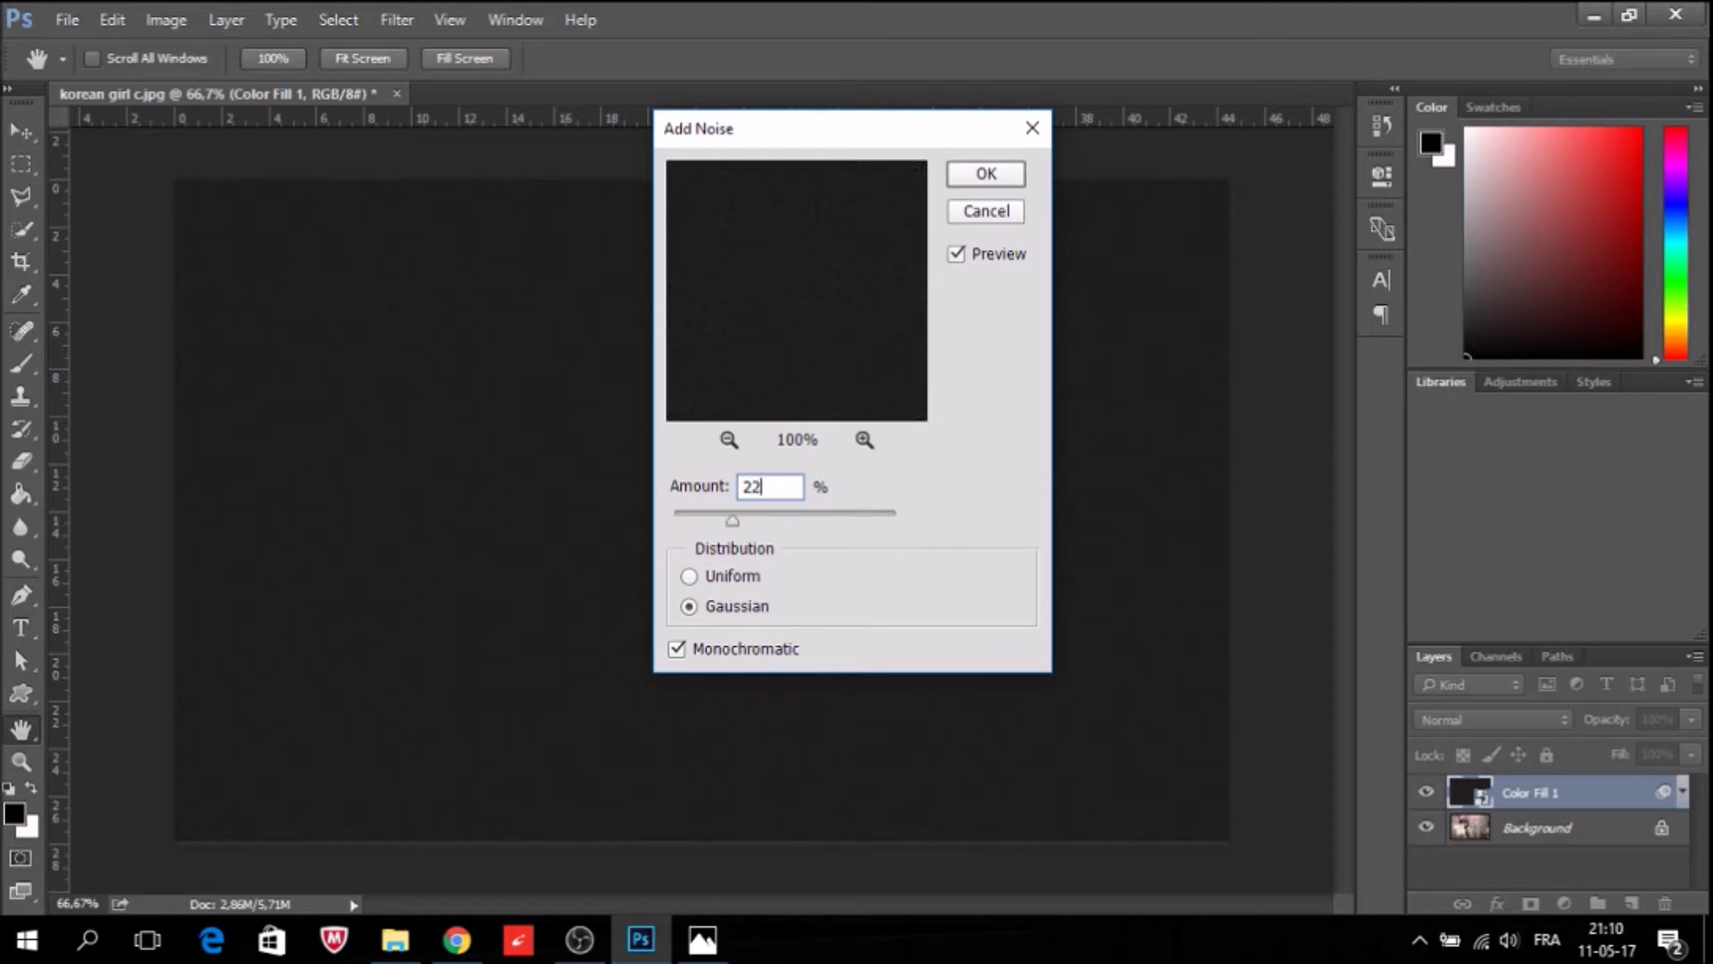
type("0")
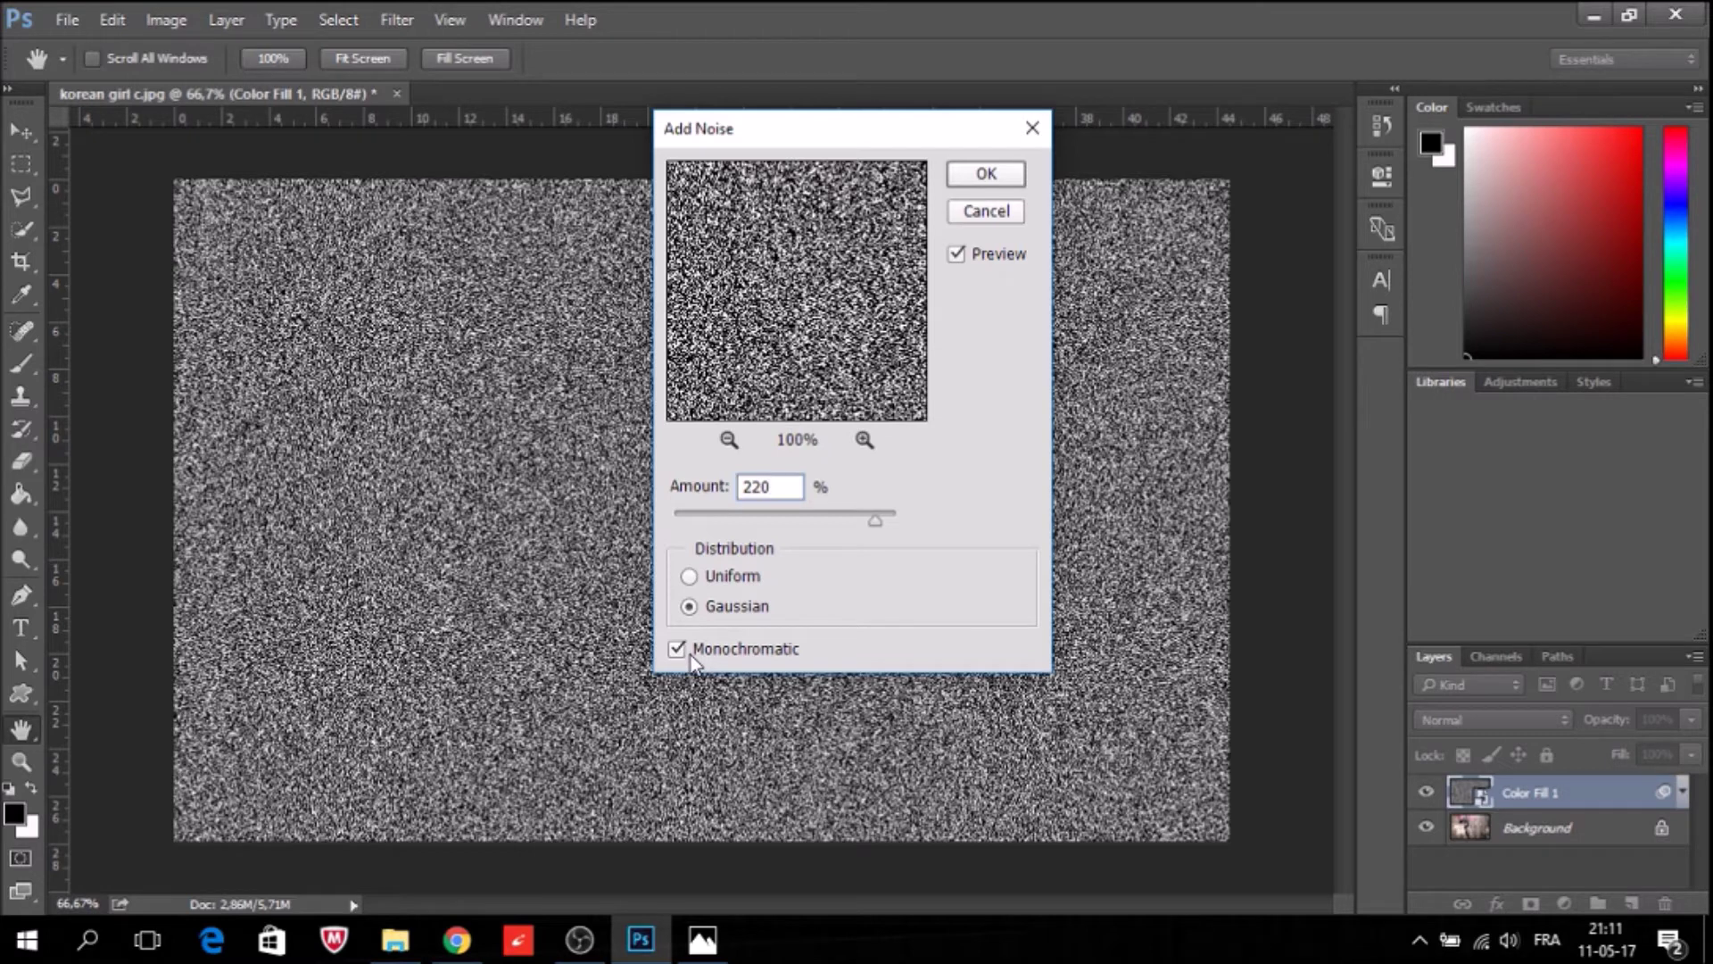
left_click(978, 172)
key("t")
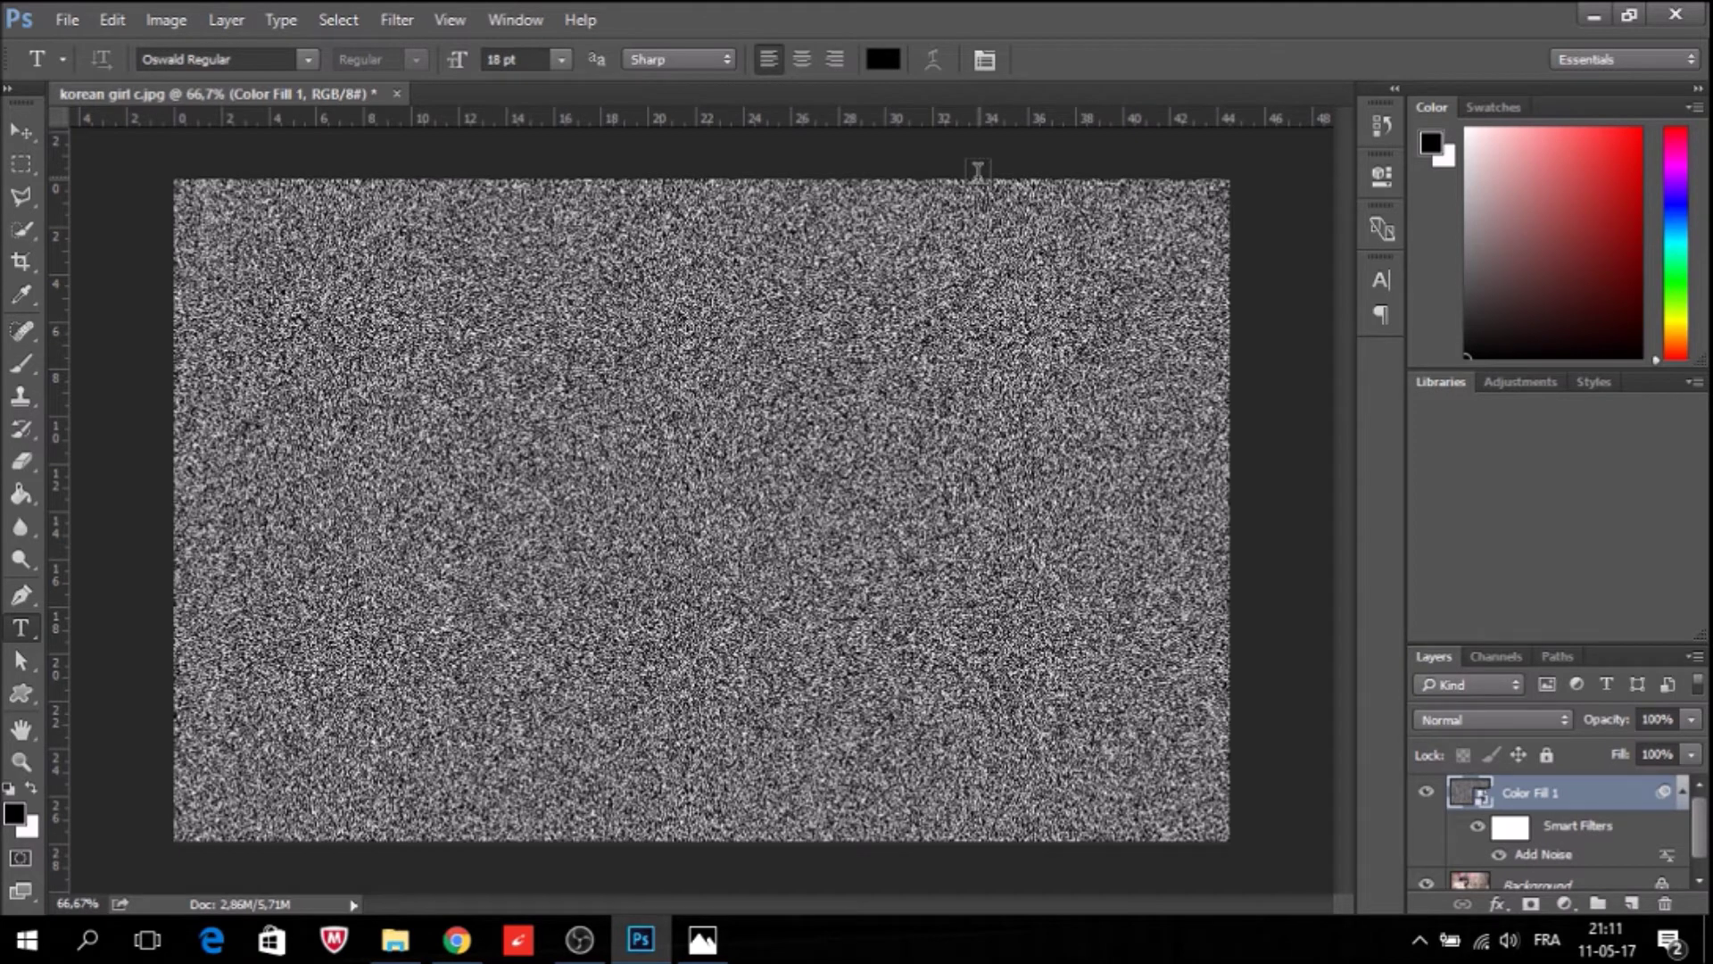
Soften the noise with a 2.0-pixel Gaussian Blur smart filter.
left_click(398, 20)
mouse_move(409, 297)
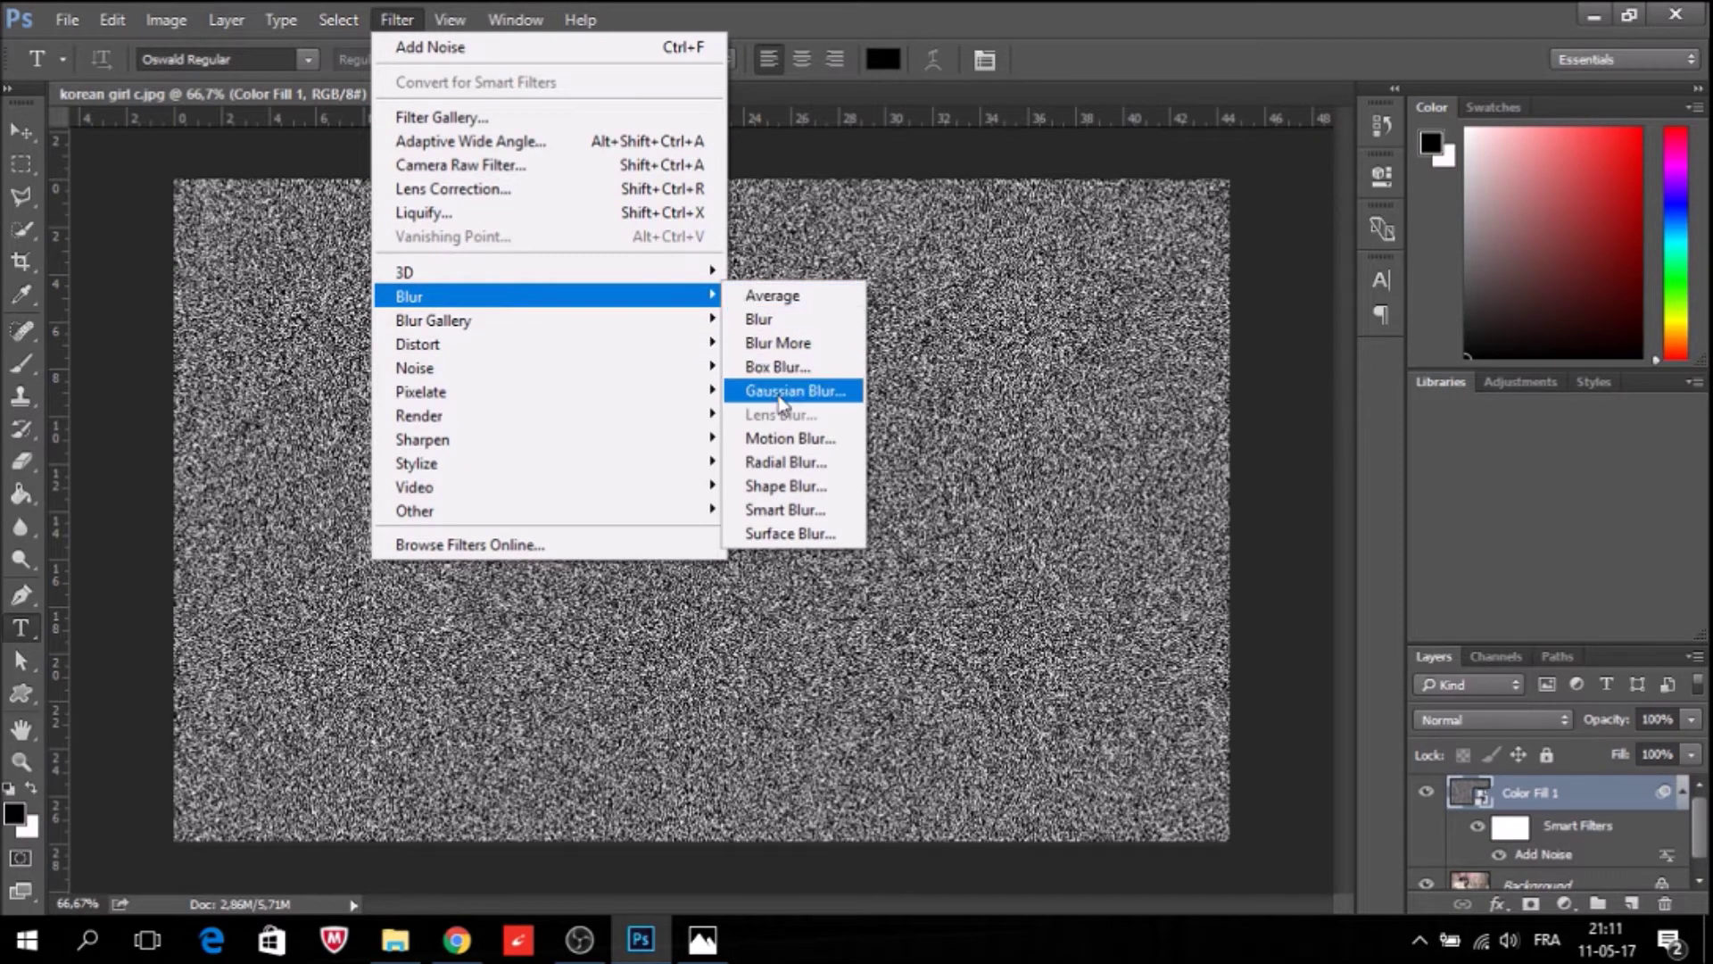
left_click(780, 393)
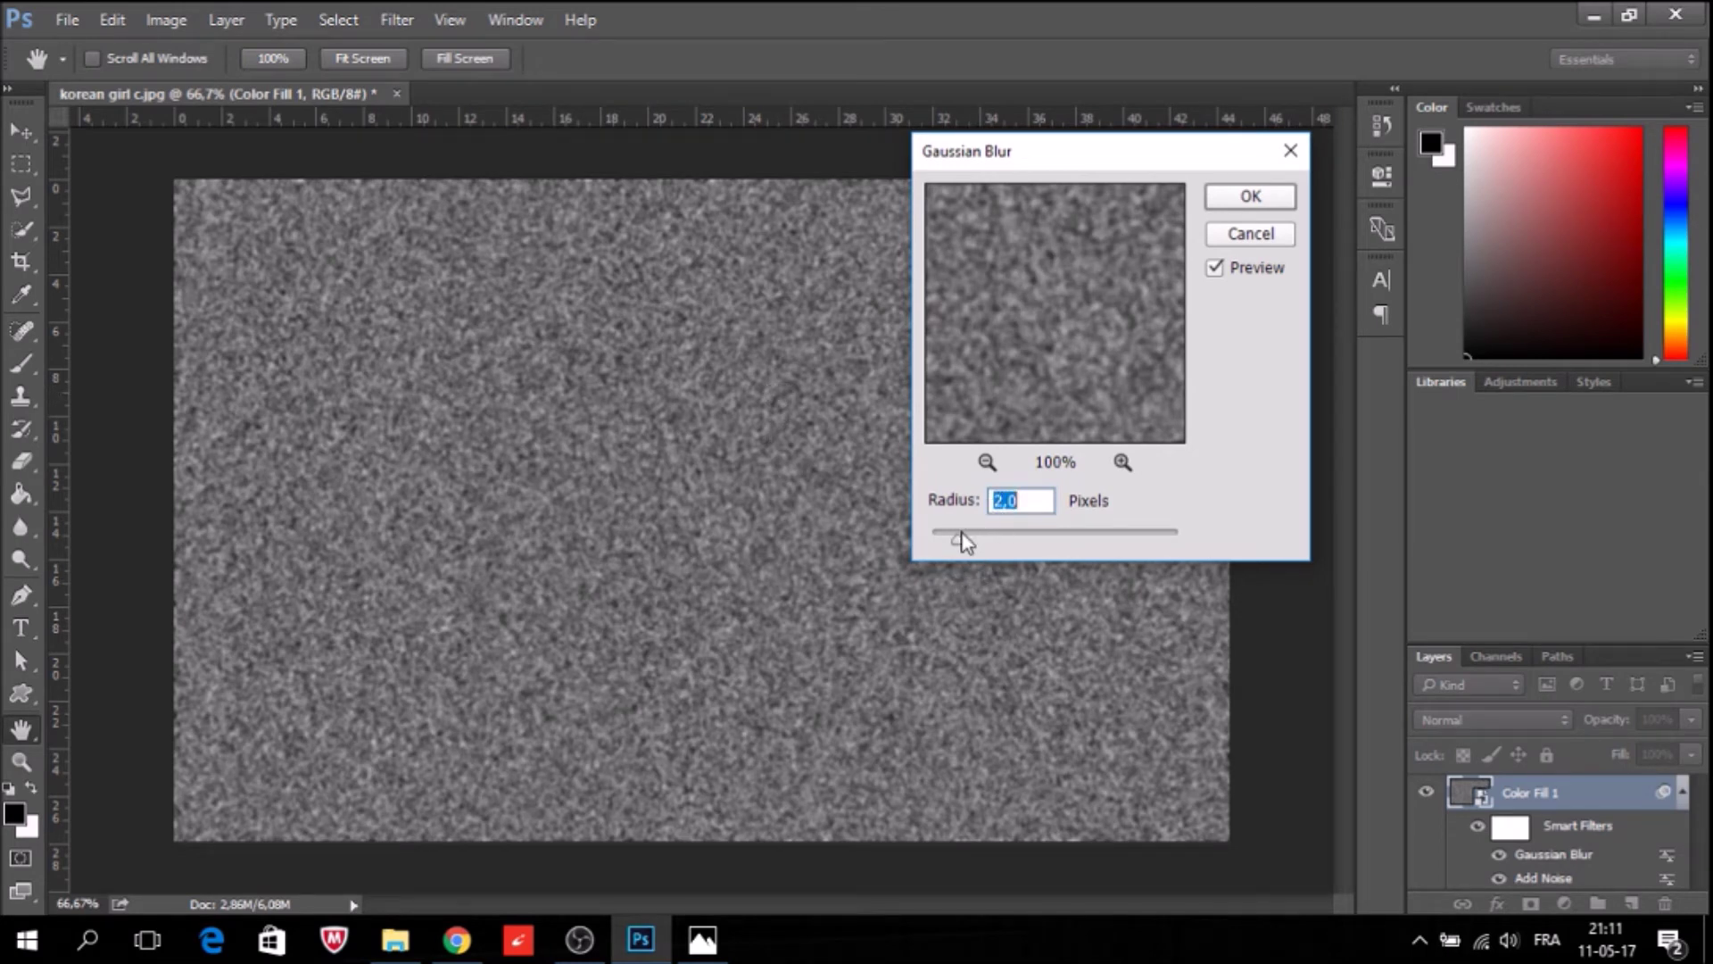
left_click(1283, 195)
key("t")
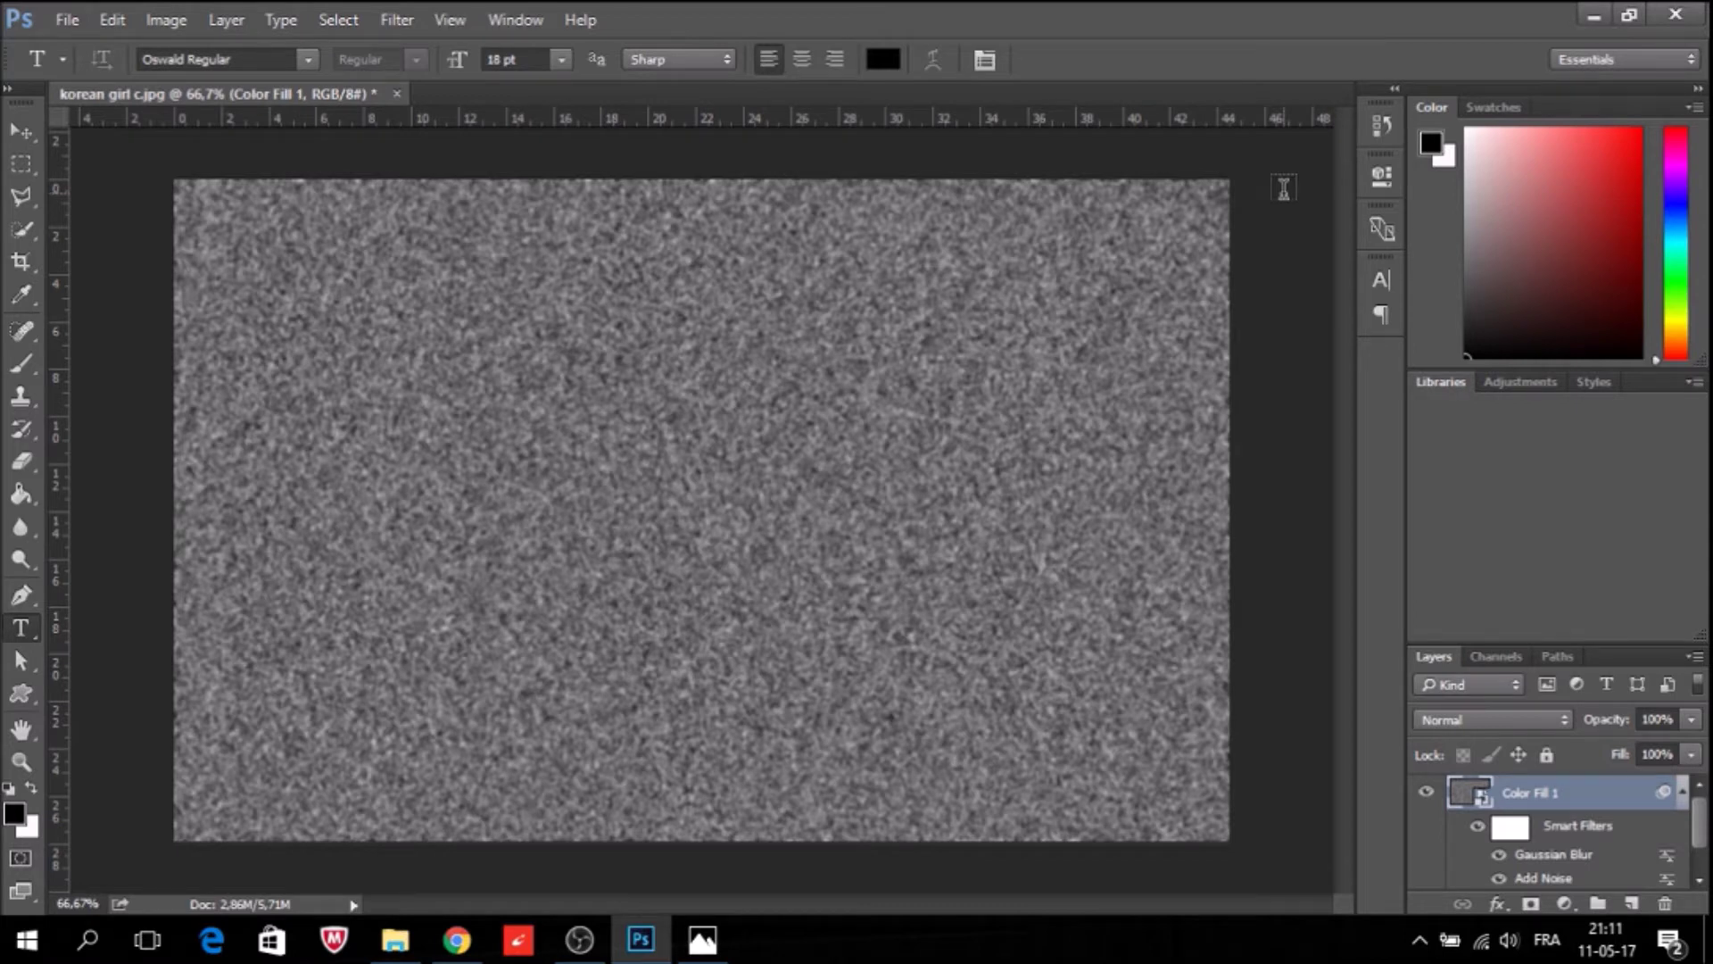
left_click(179, 20)
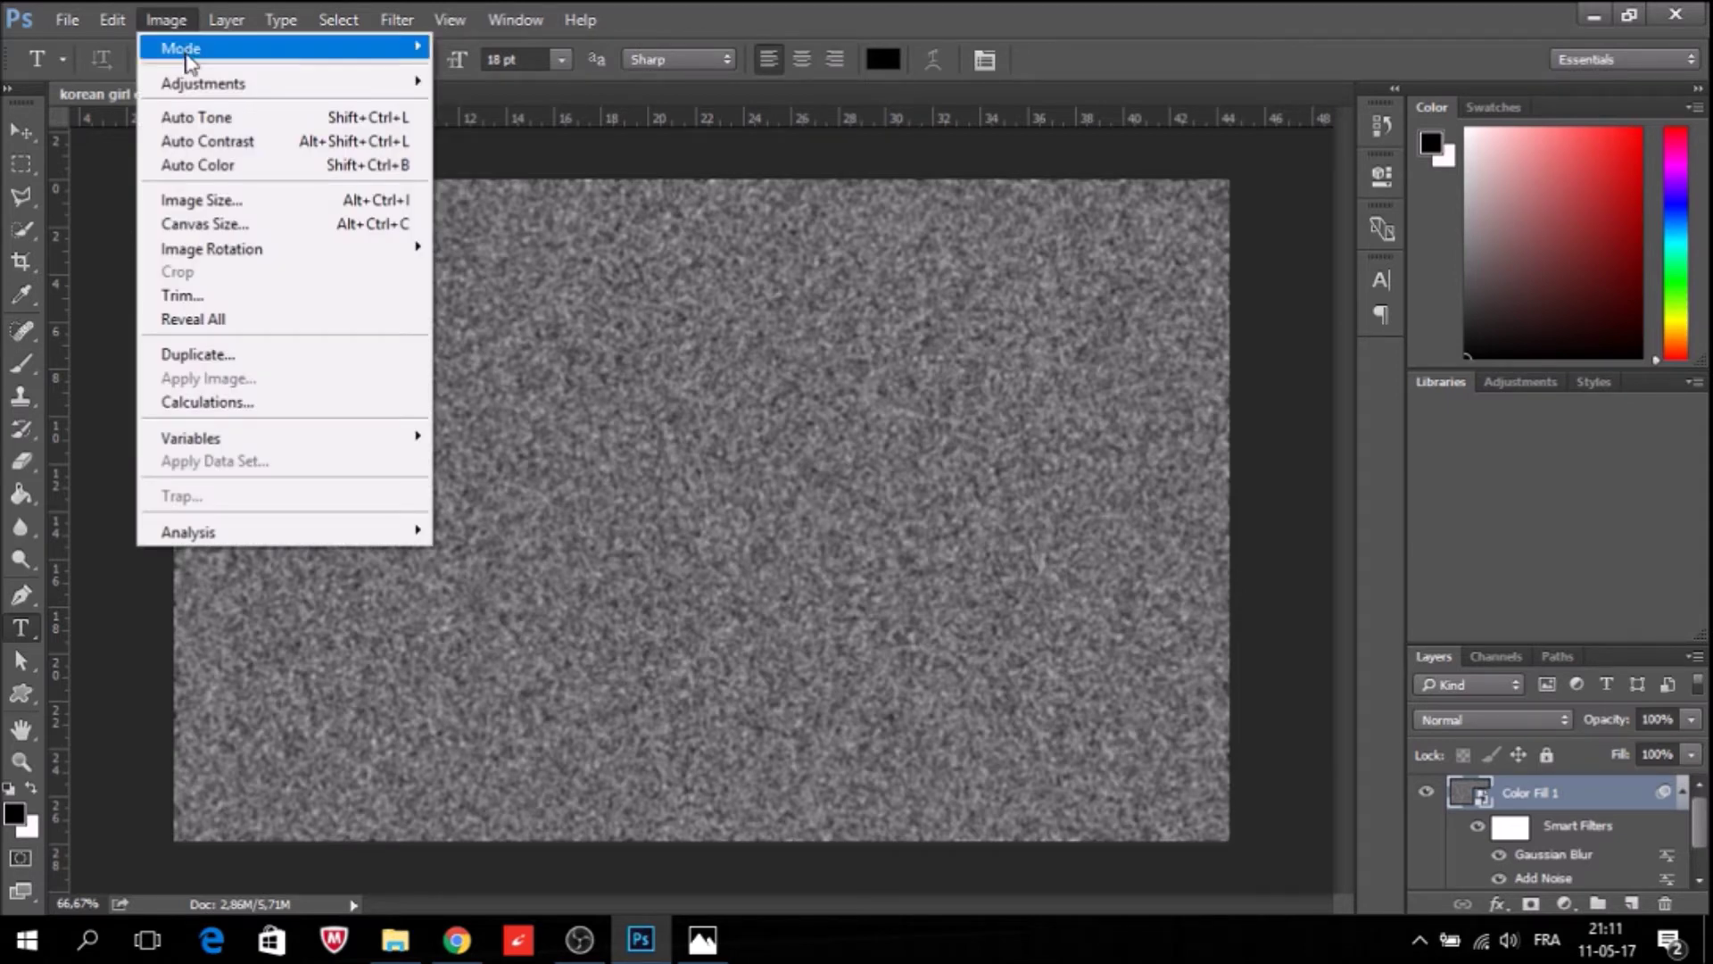
mouse_move(203, 83)
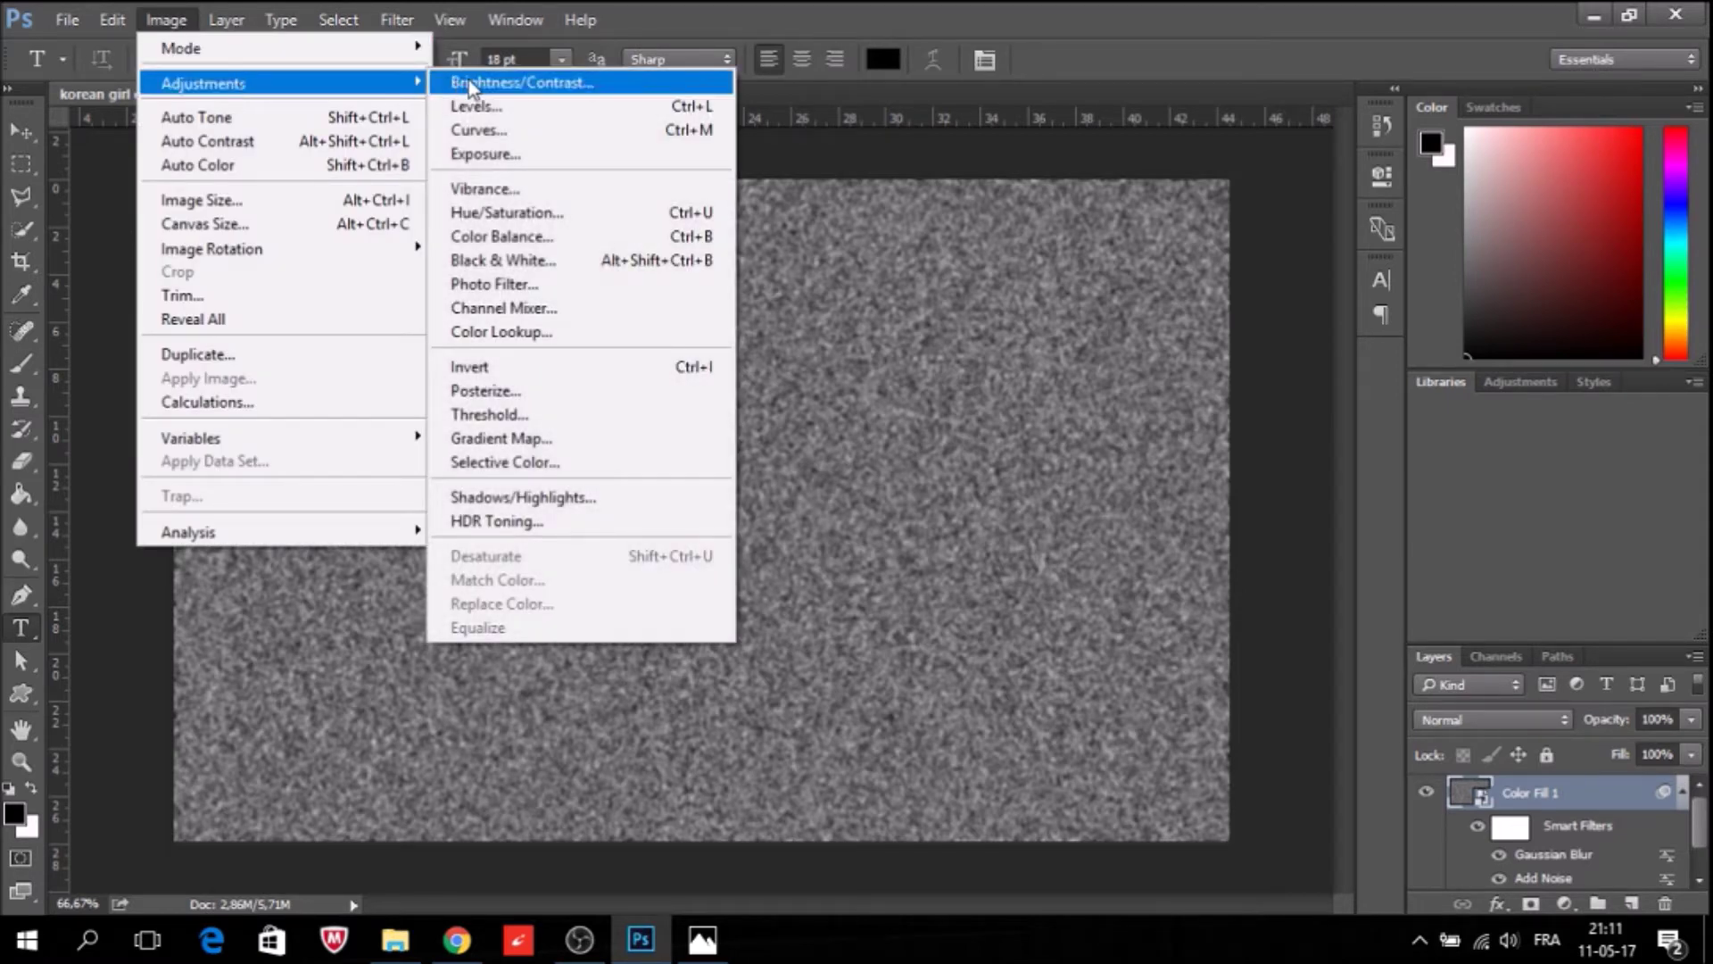
Apply Levels with inputs 134, 1.00 and 166 to leave sparse white flakes.
left_click(506, 115)
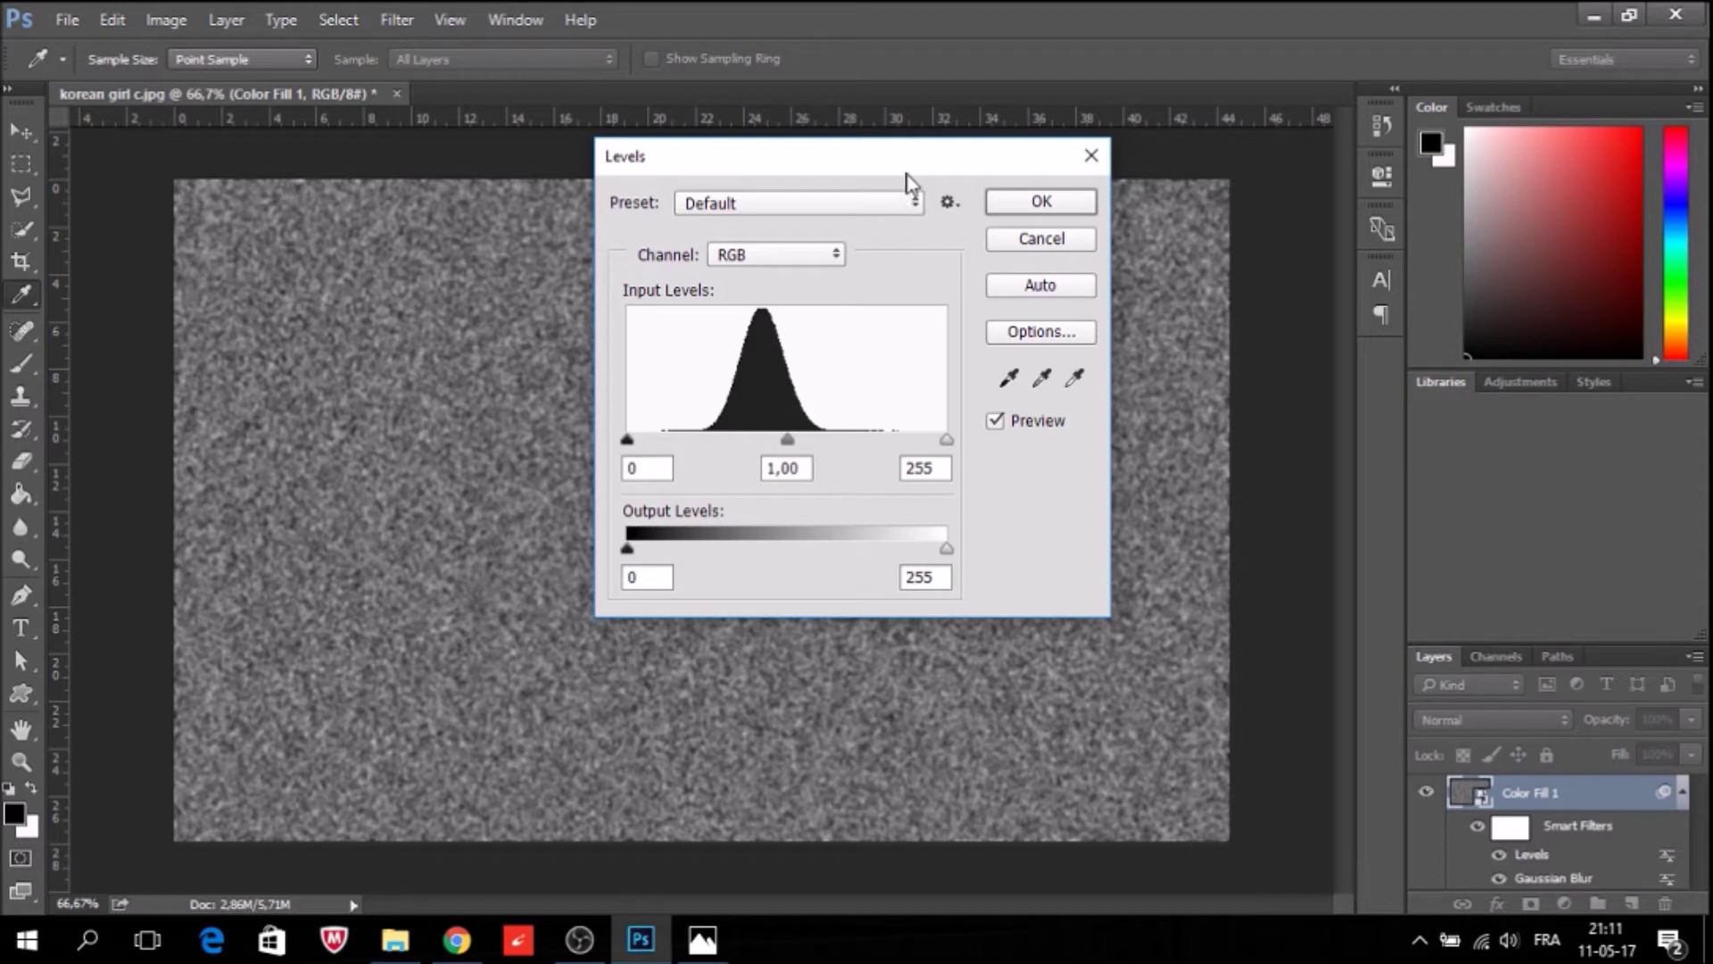
mouse_move(917, 170)
left_mouse_down()
mouse_move(1332, 119)
mouse_move(1274, 84)
left_mouse_up()
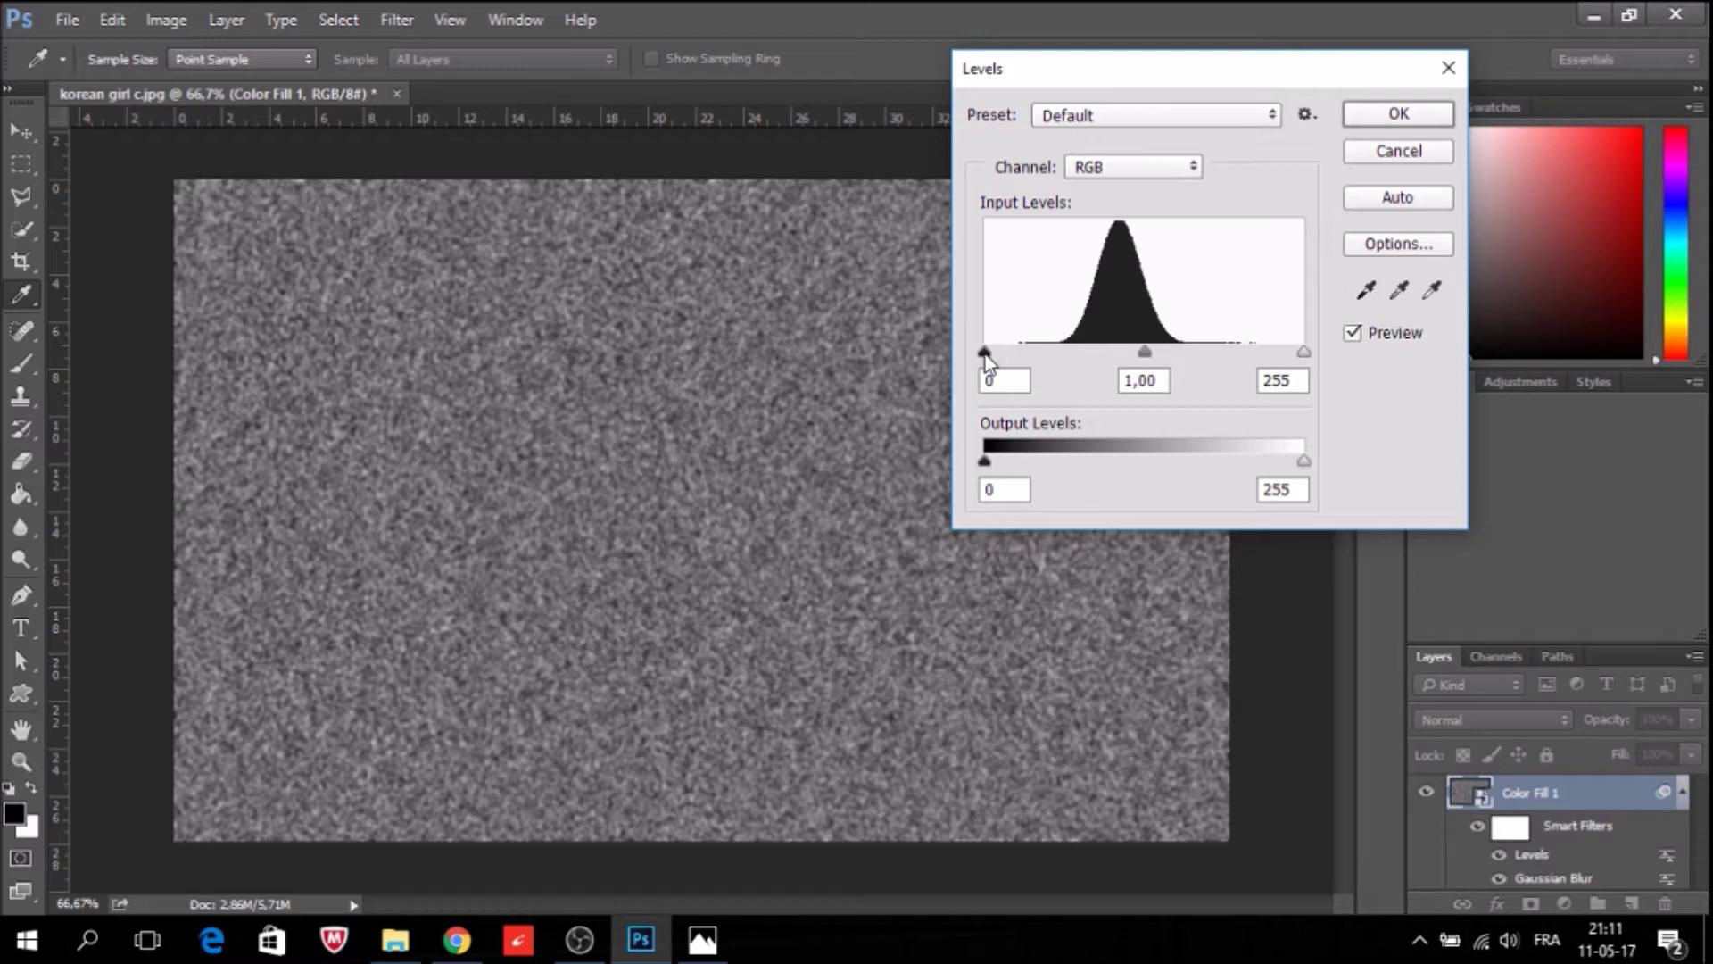
left_click_drag(985, 355, 996, 353)
left_click_drag(1039, 340, 1140, 331)
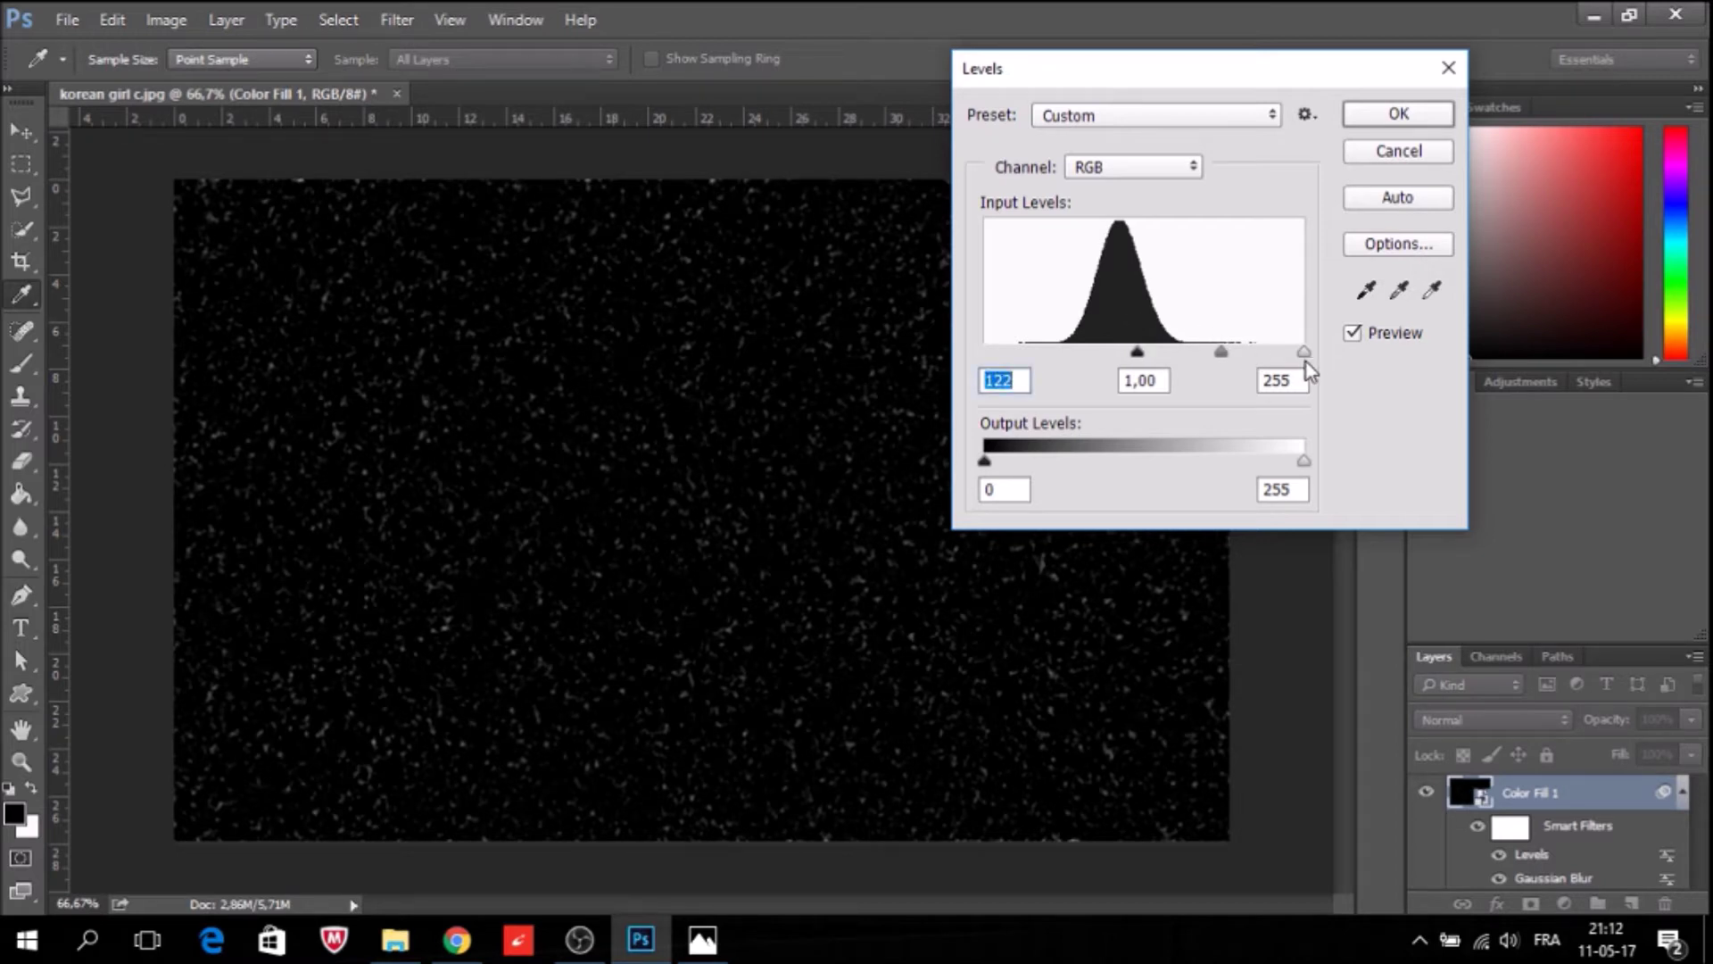
left_click_drag(1303, 352, 1302, 353)
mouse_move(1303, 350)
left_mouse_down()
mouse_move(1145, 353)
mouse_move(1158, 359)
left_mouse_up()
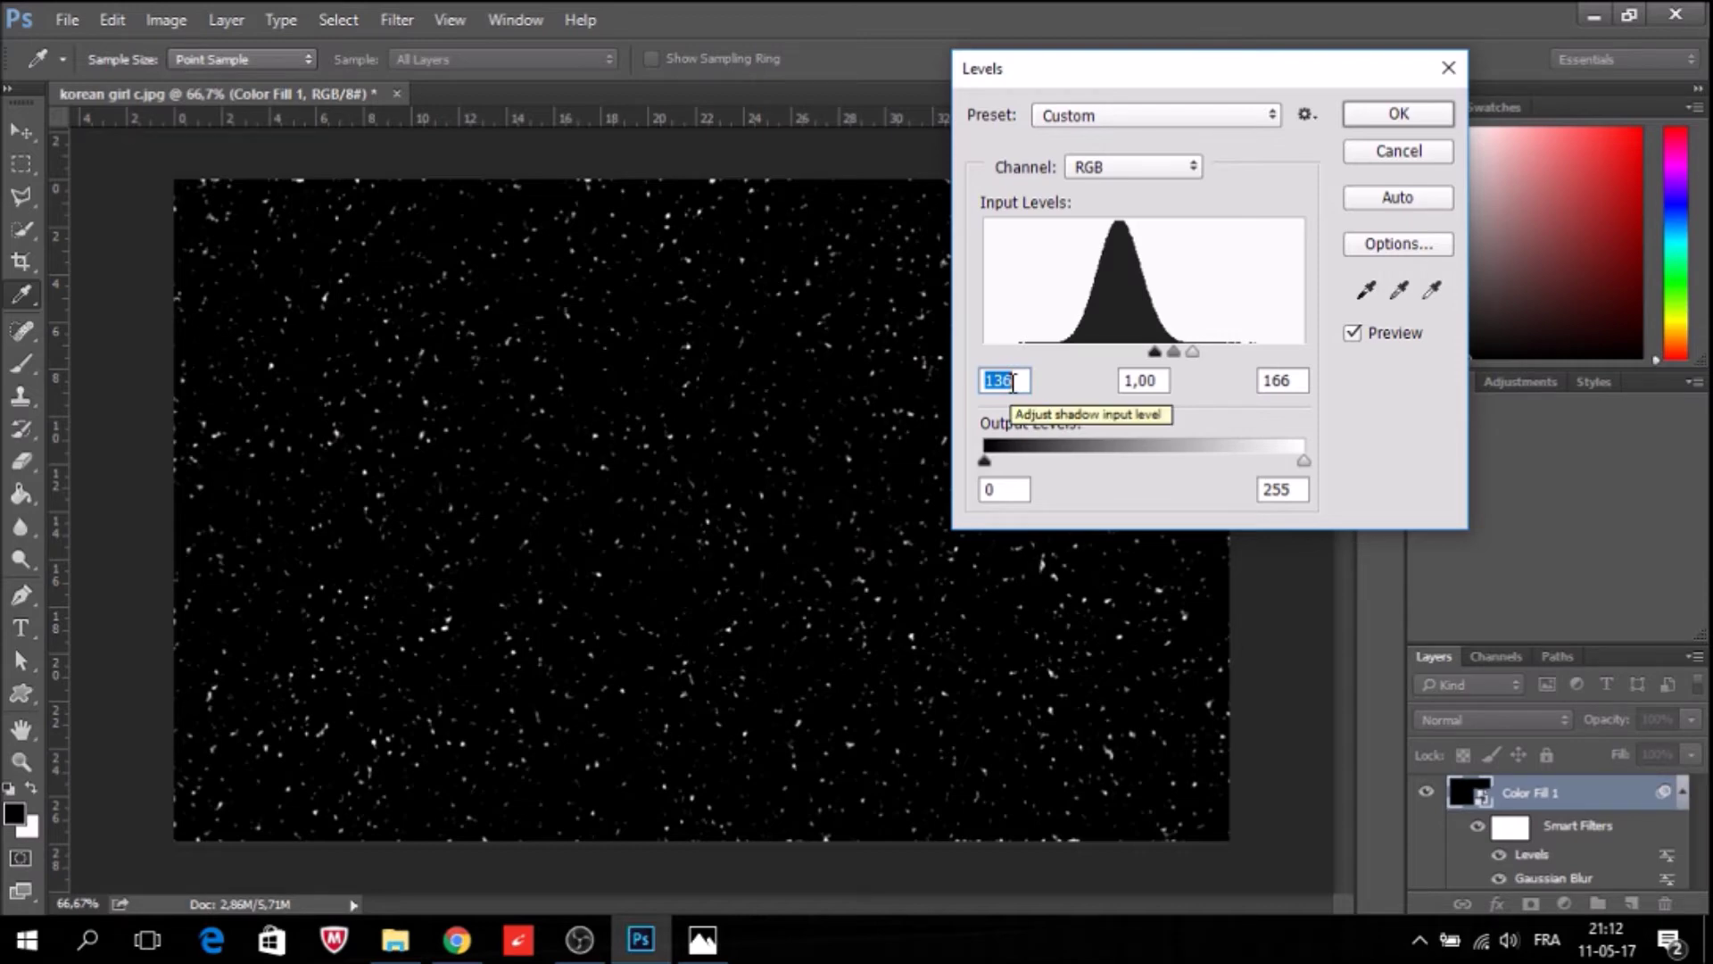
type("134")
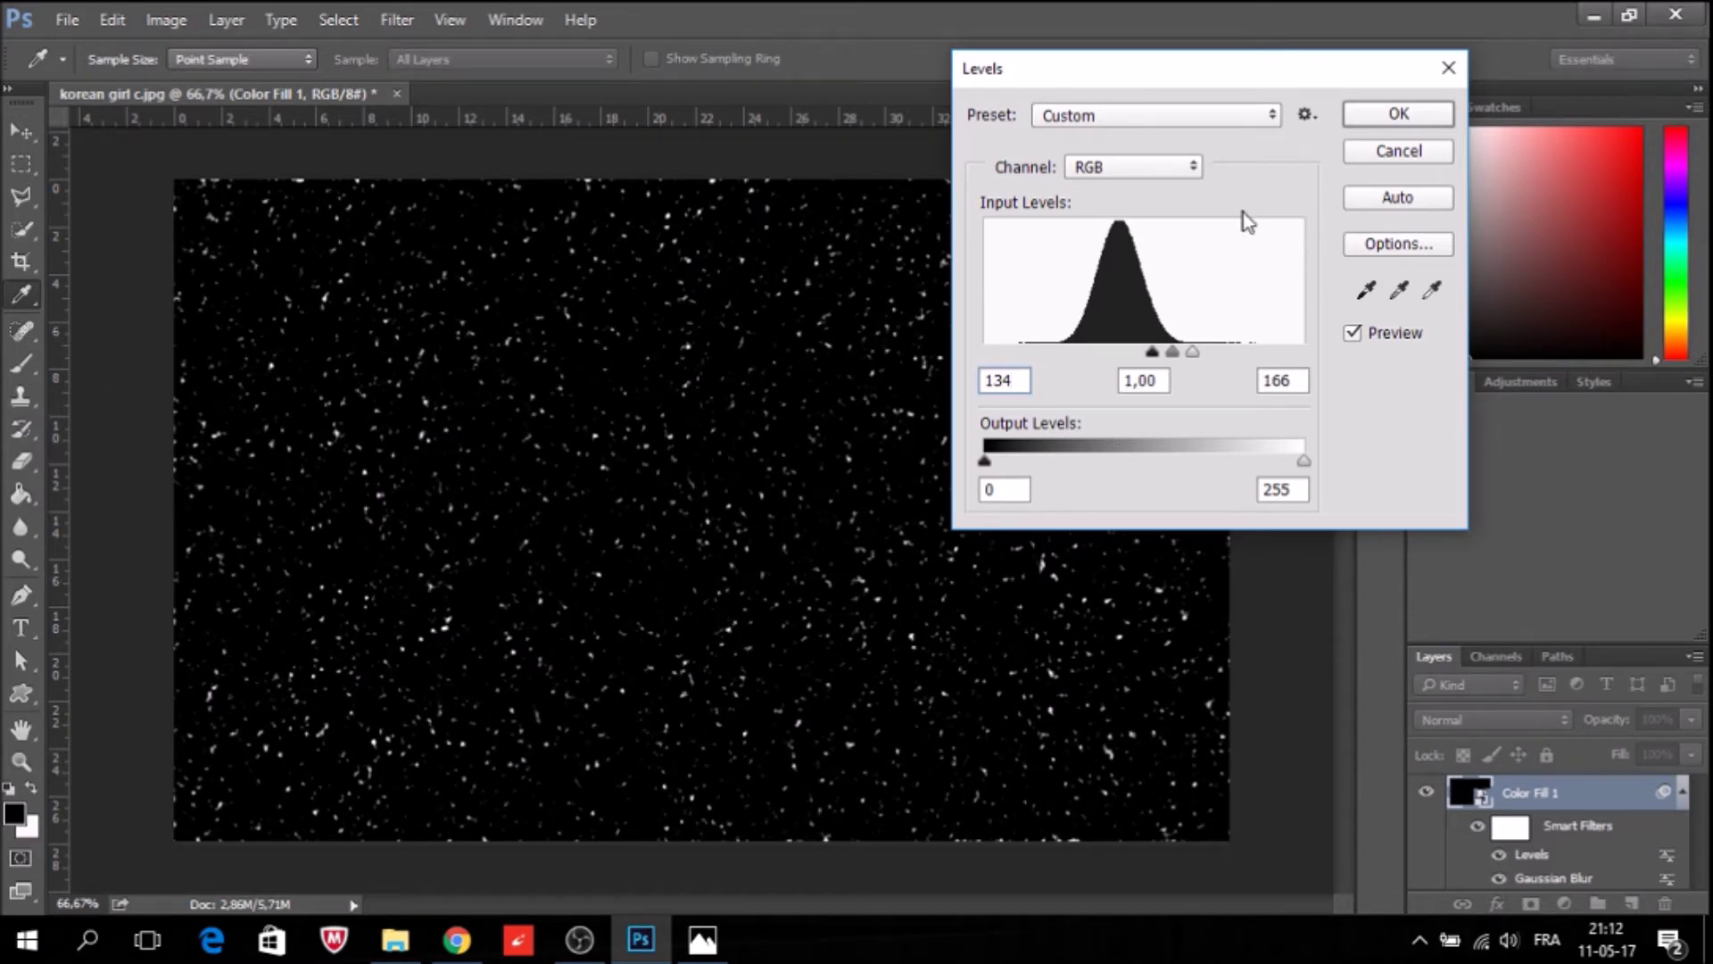
left_click(1400, 115)
key("t")
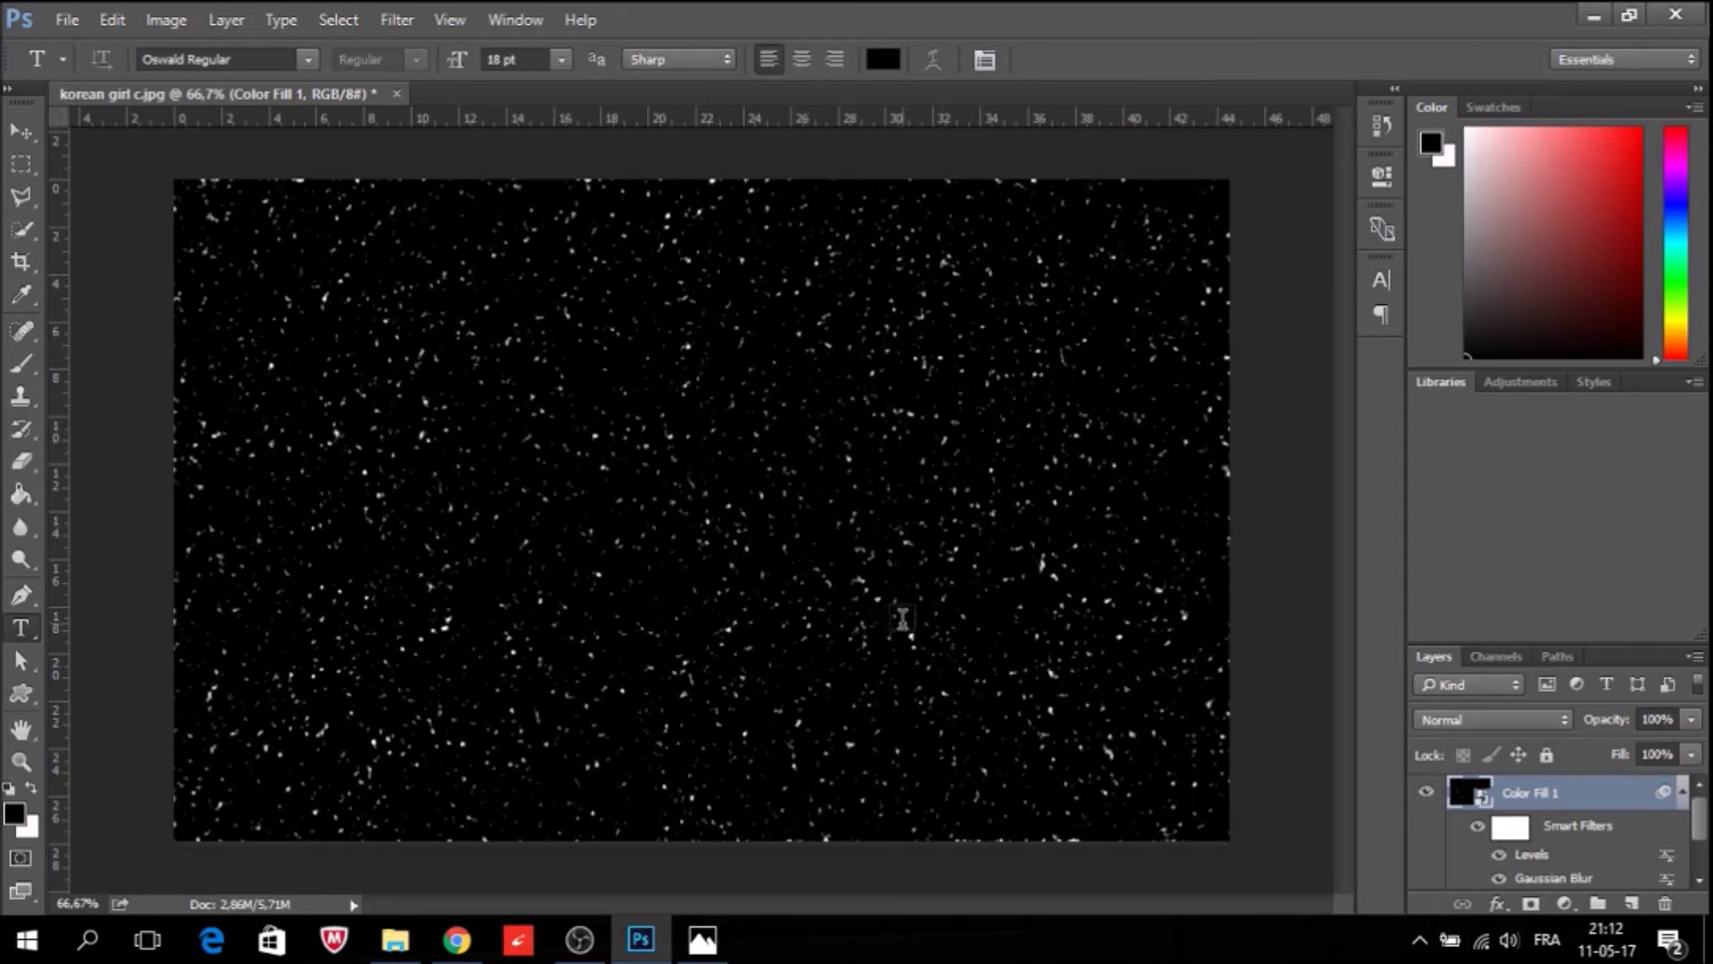
Offset the snow layer +278 px horizontally and +160 px vertically with Wrap Around.
left_click(410, 24)
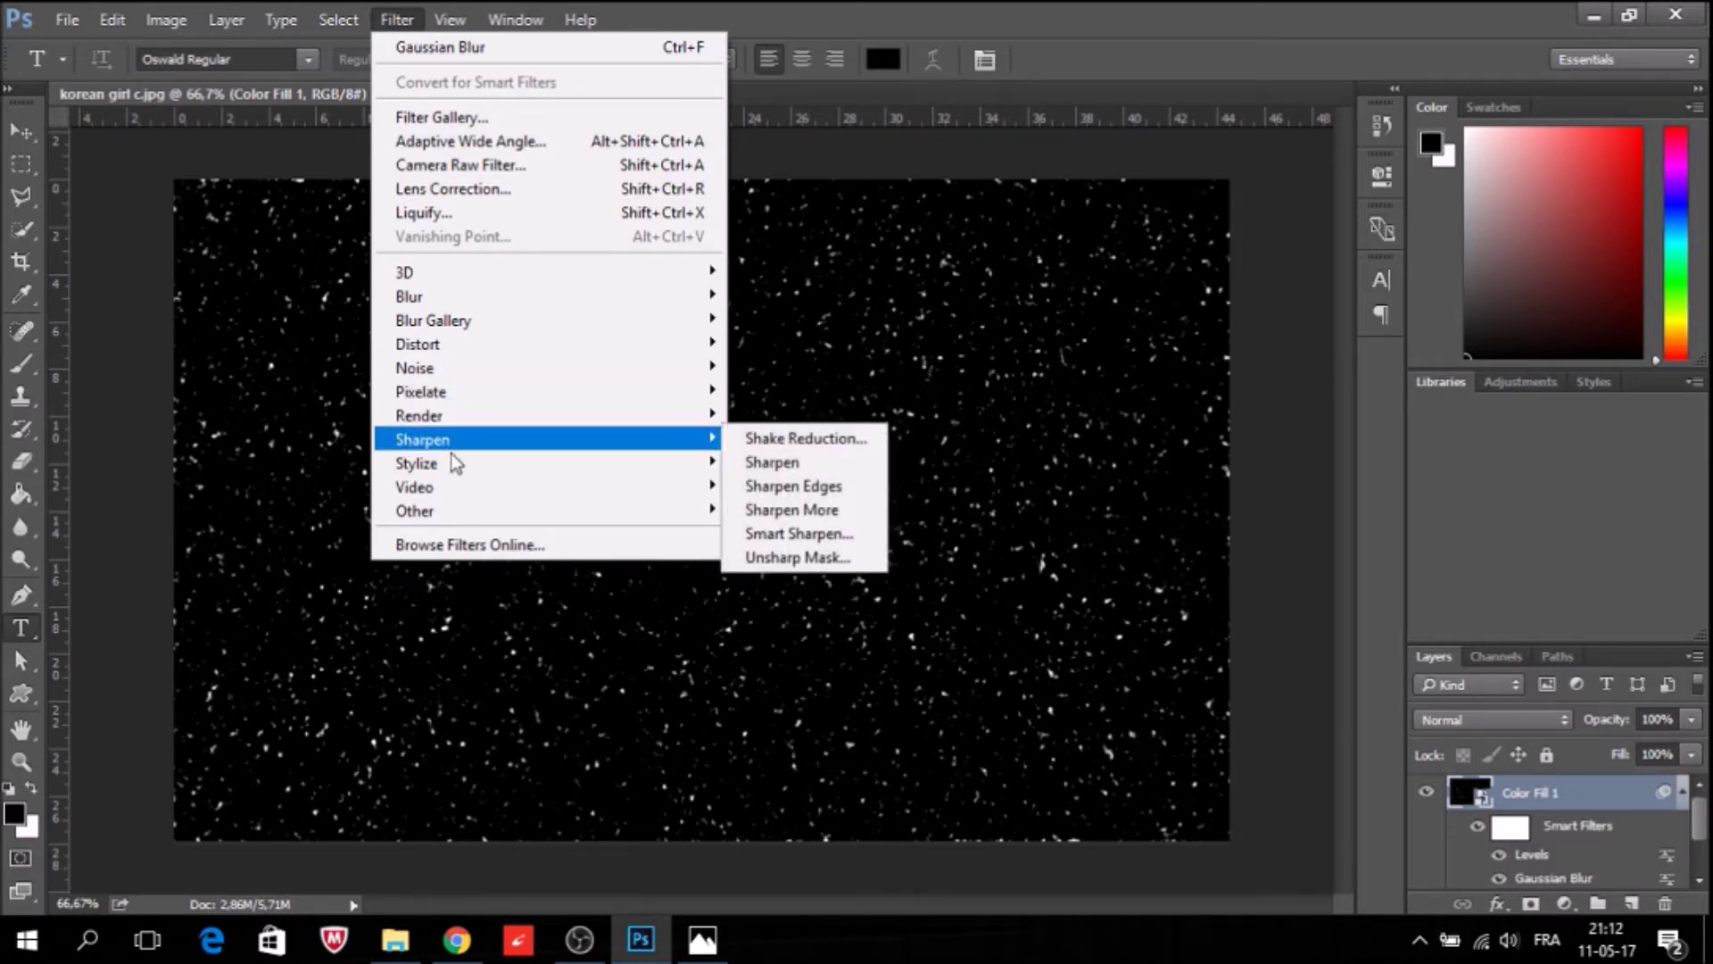
mouse_move(415, 510)
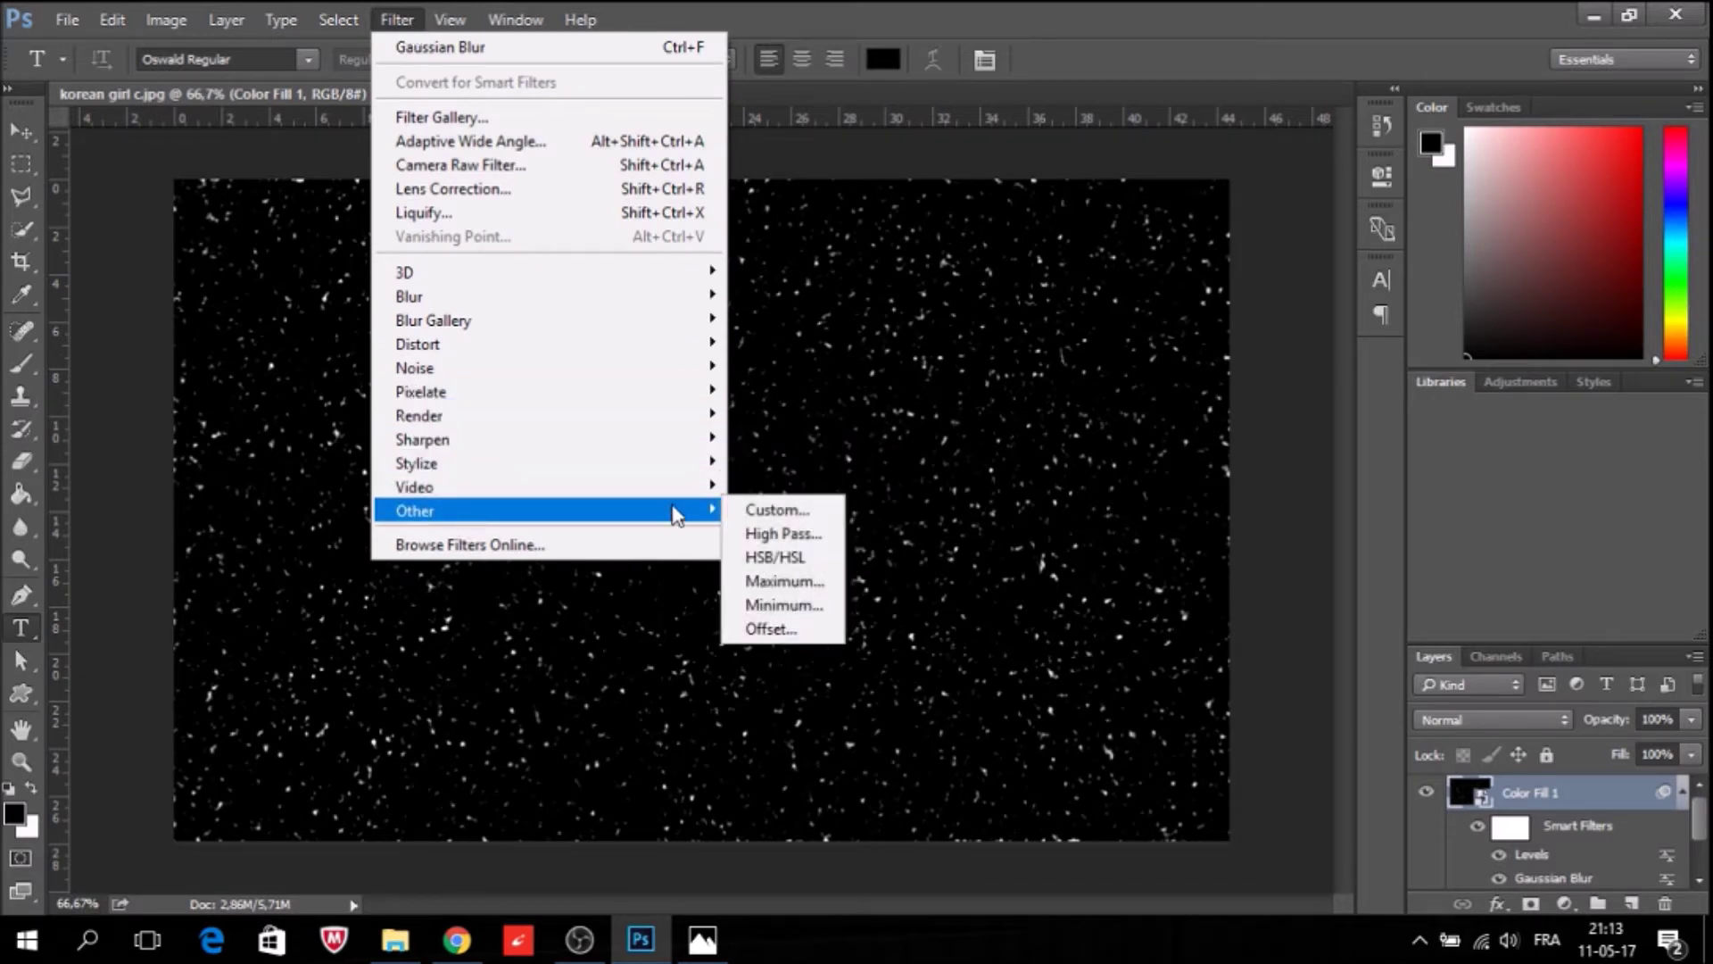
left_click(803, 629)
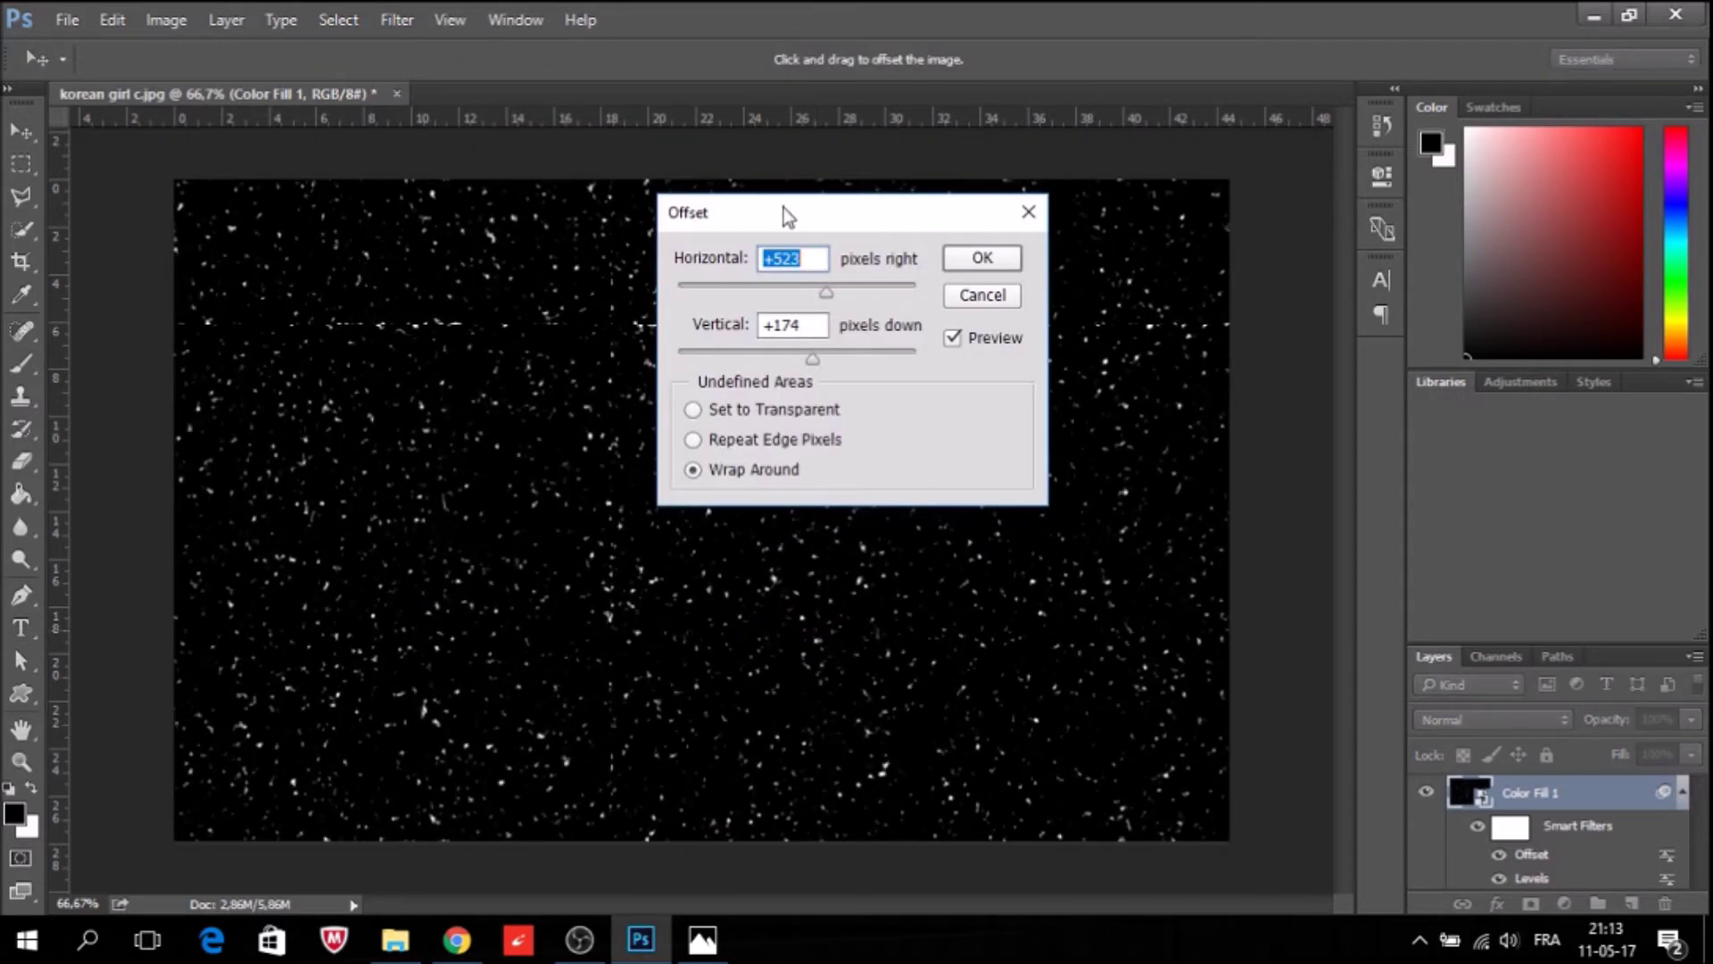
left_click(824, 287)
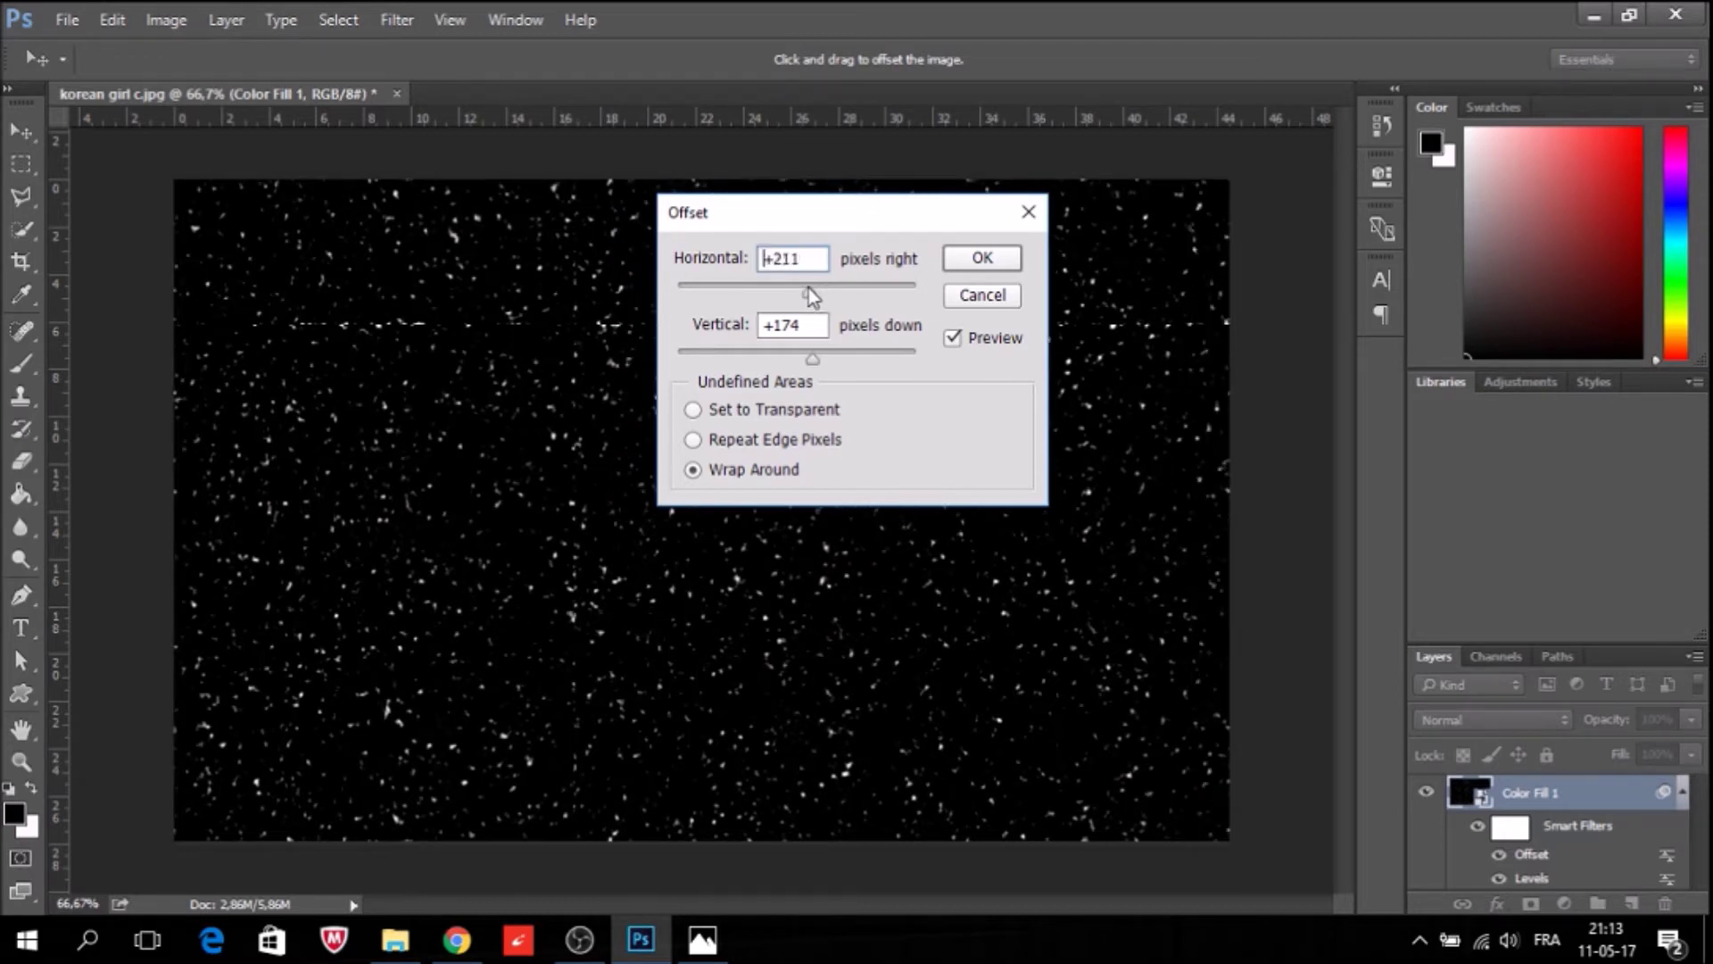
left_click(802, 289)
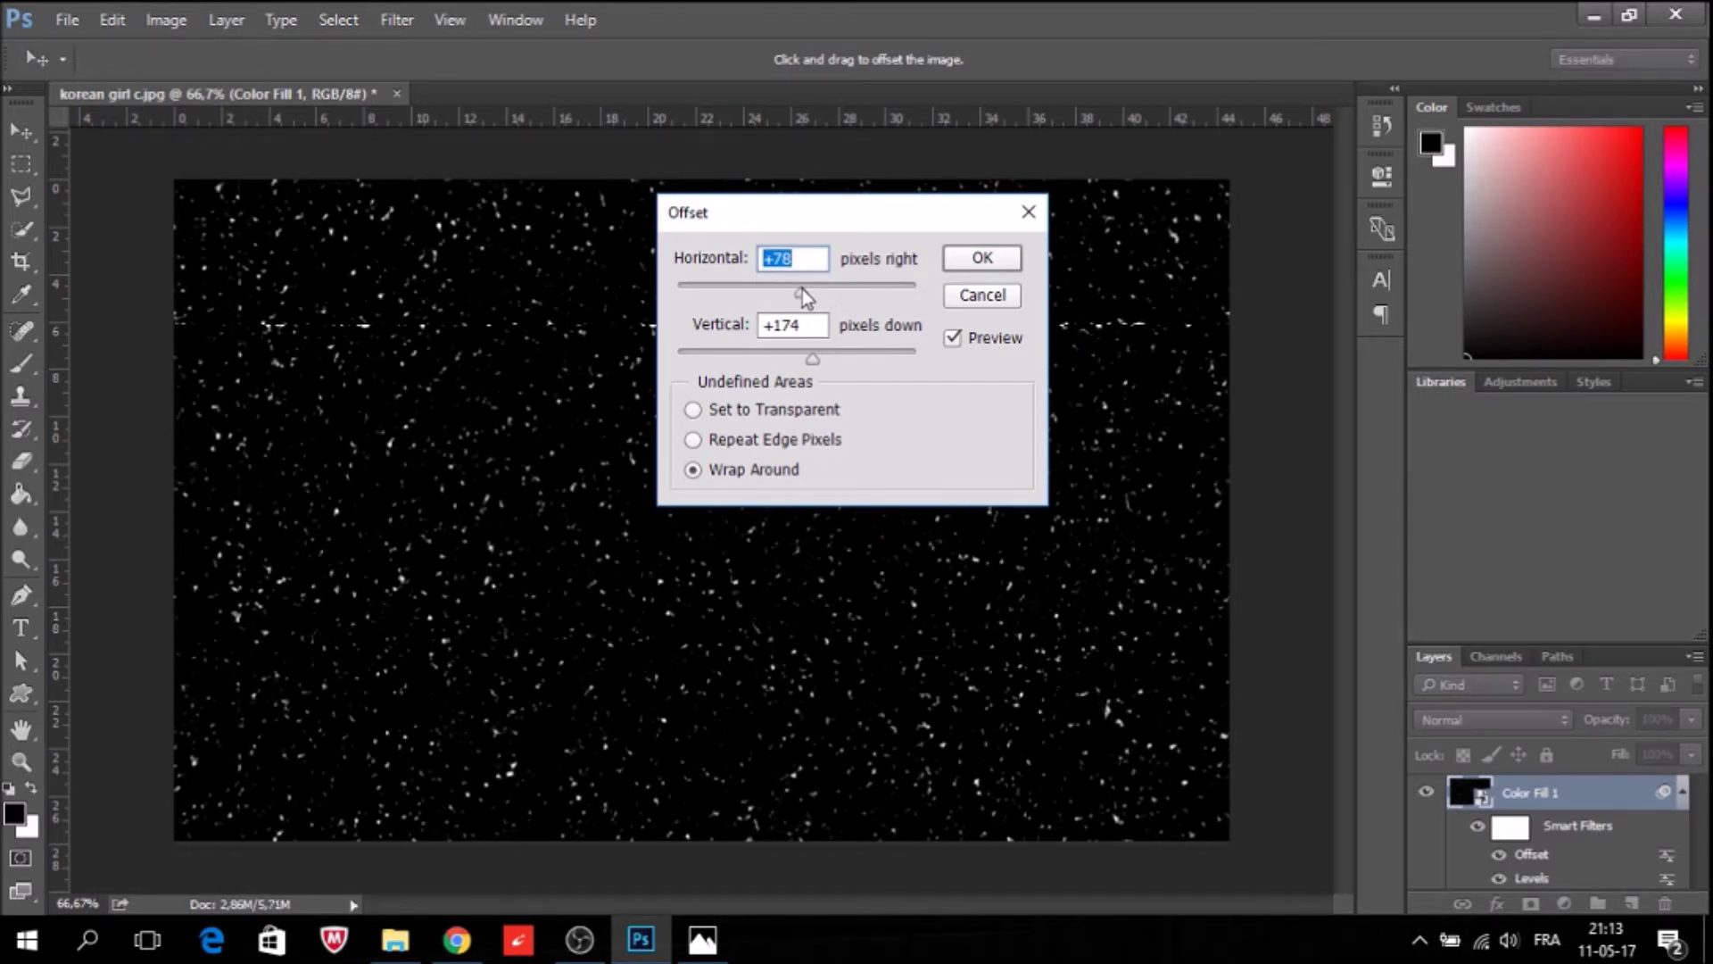
left_click(812, 291)
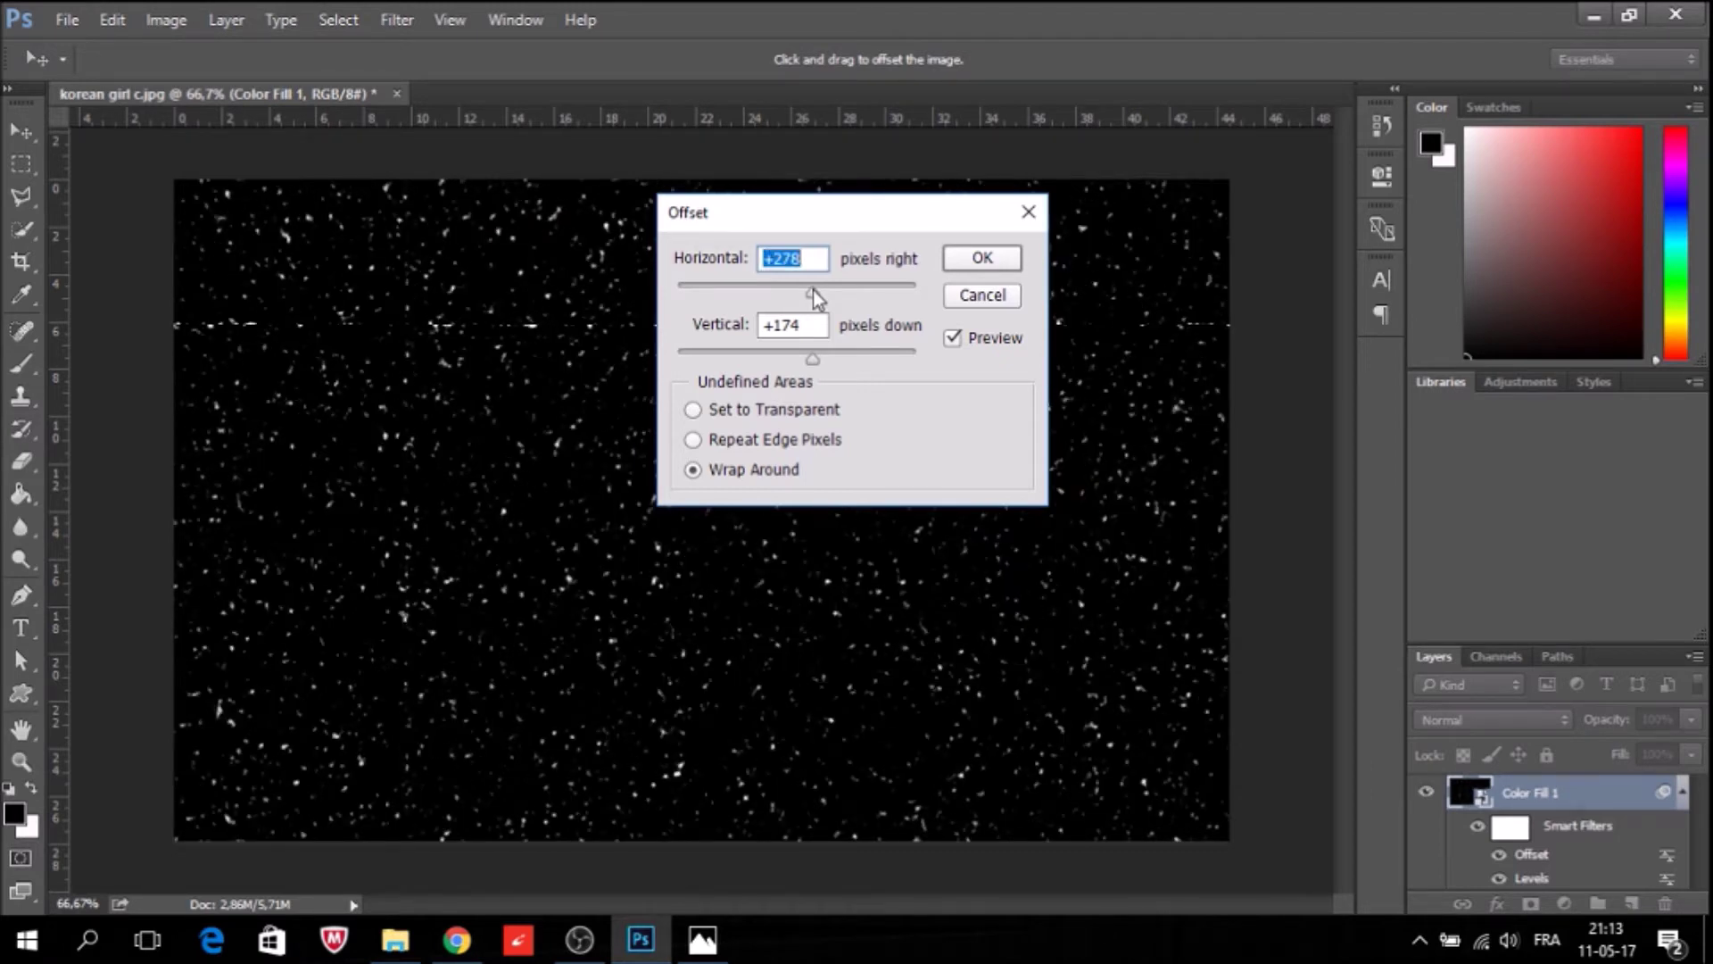
left_click_drag(812, 361, 810, 361)
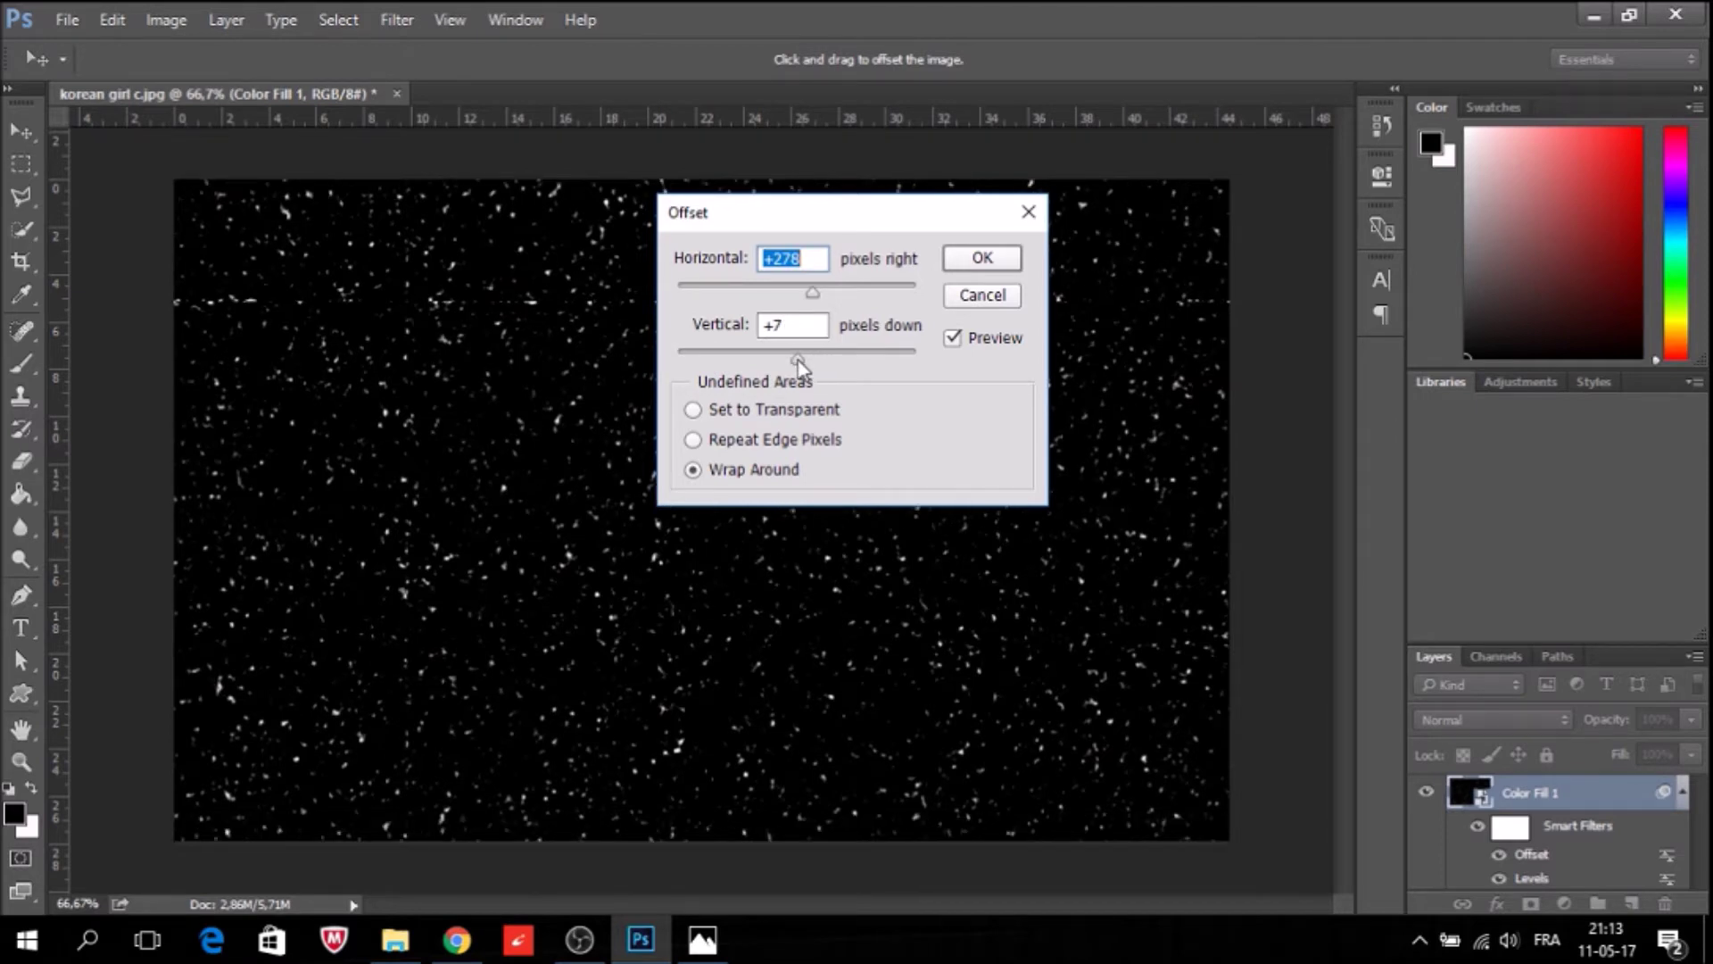
left_click(796, 361)
left_click_drag(795, 361, 812, 358)
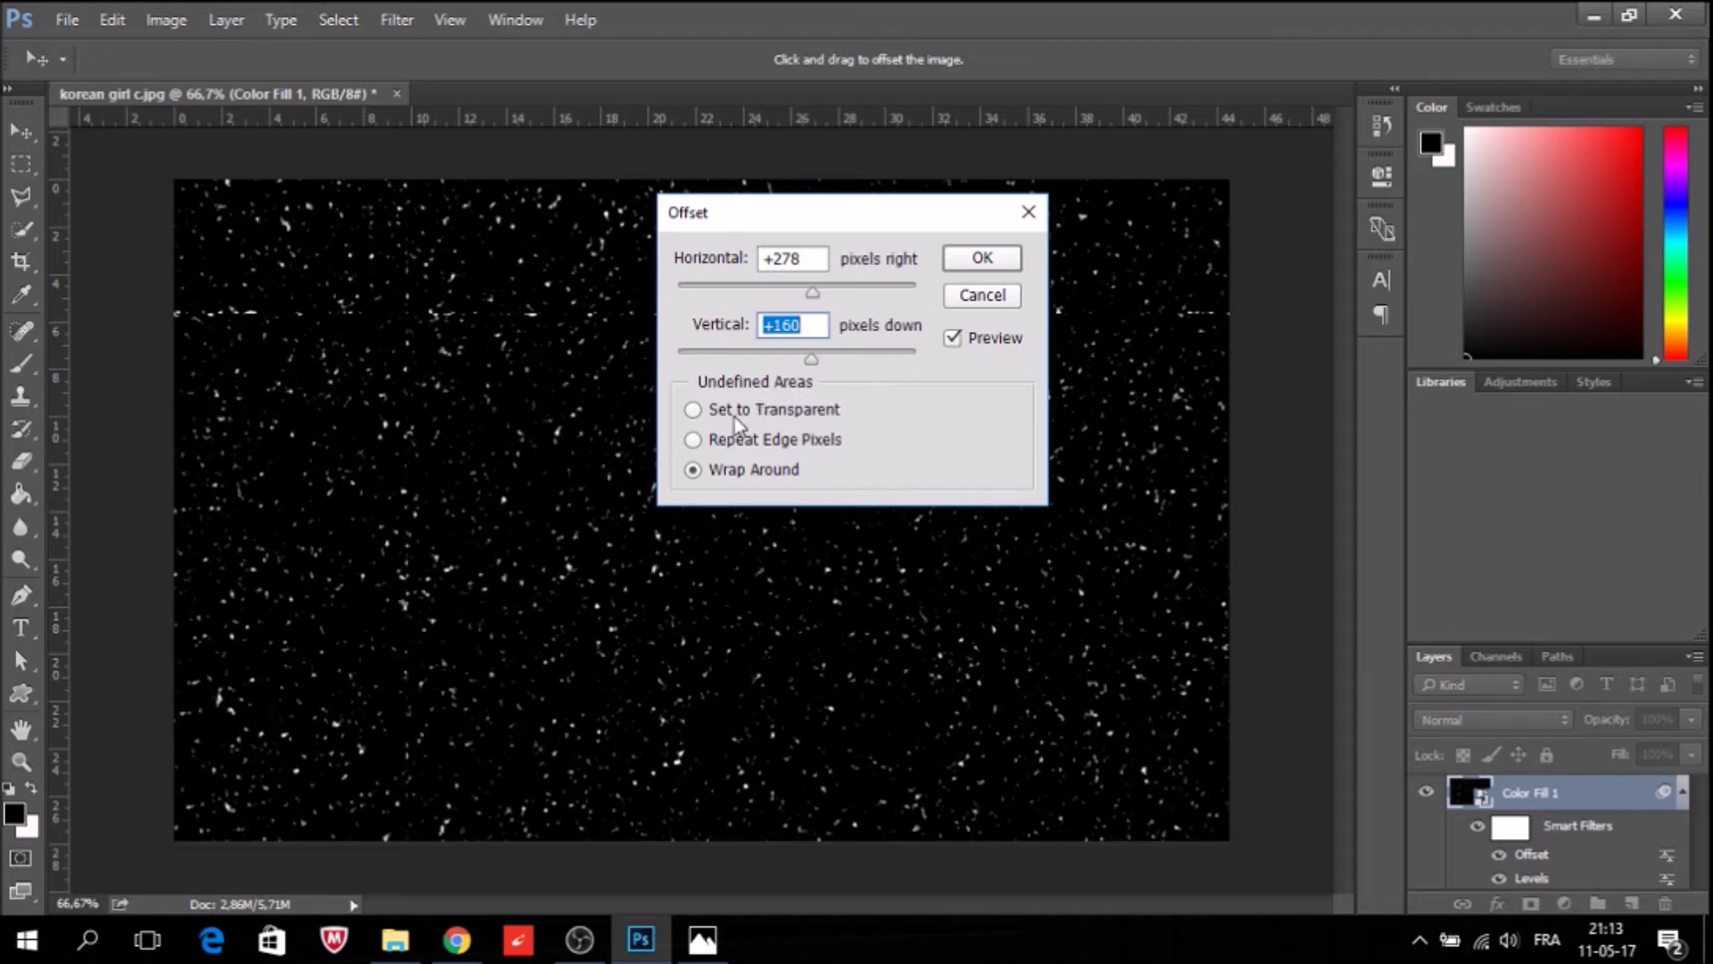
left_click(973, 259)
key("t")
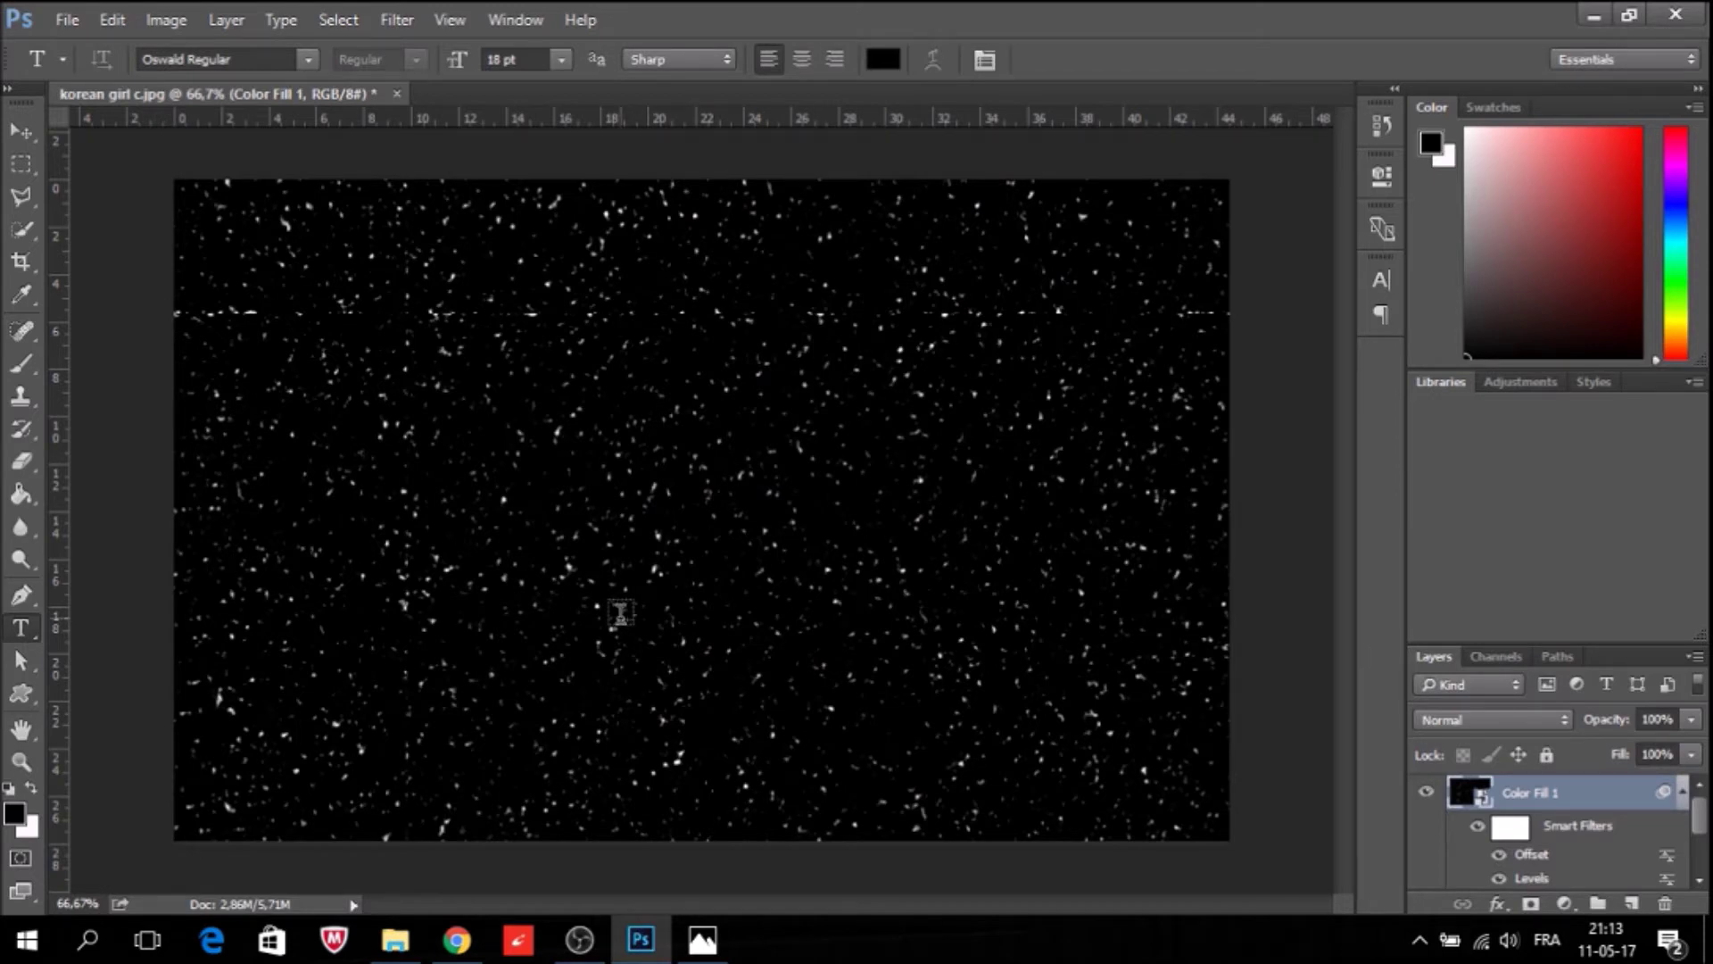
Define the snow texture as a pattern named 'miss in snow'.
left_click(117, 17)
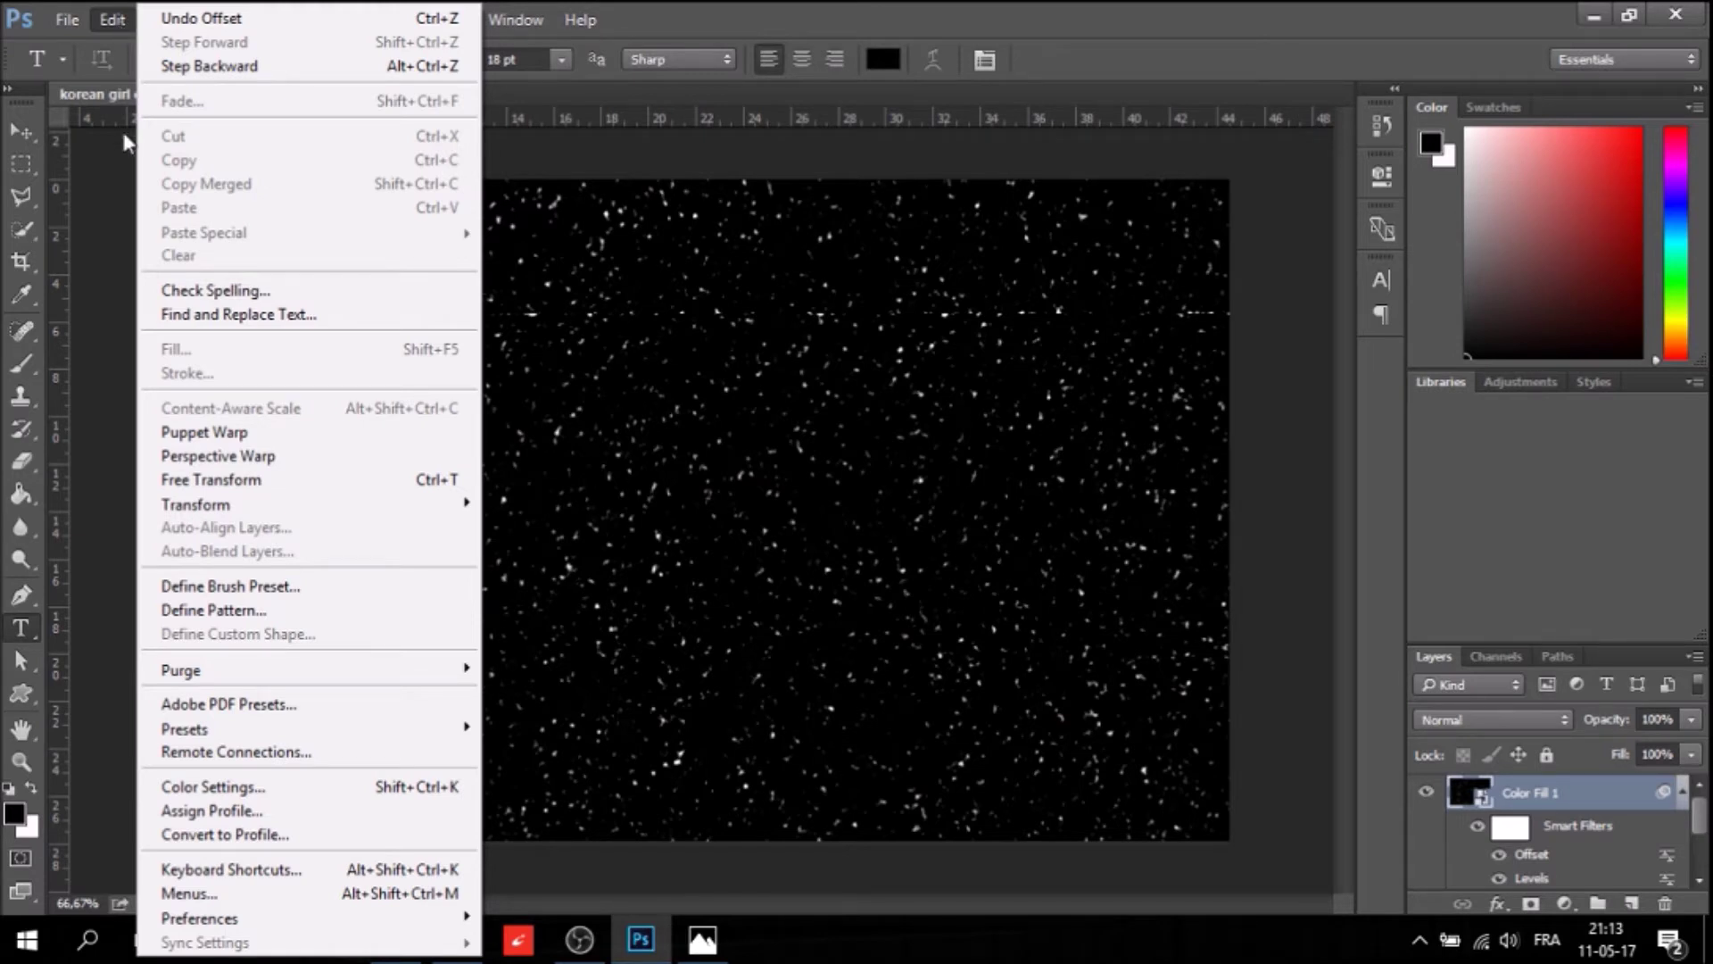
left_click(275, 614)
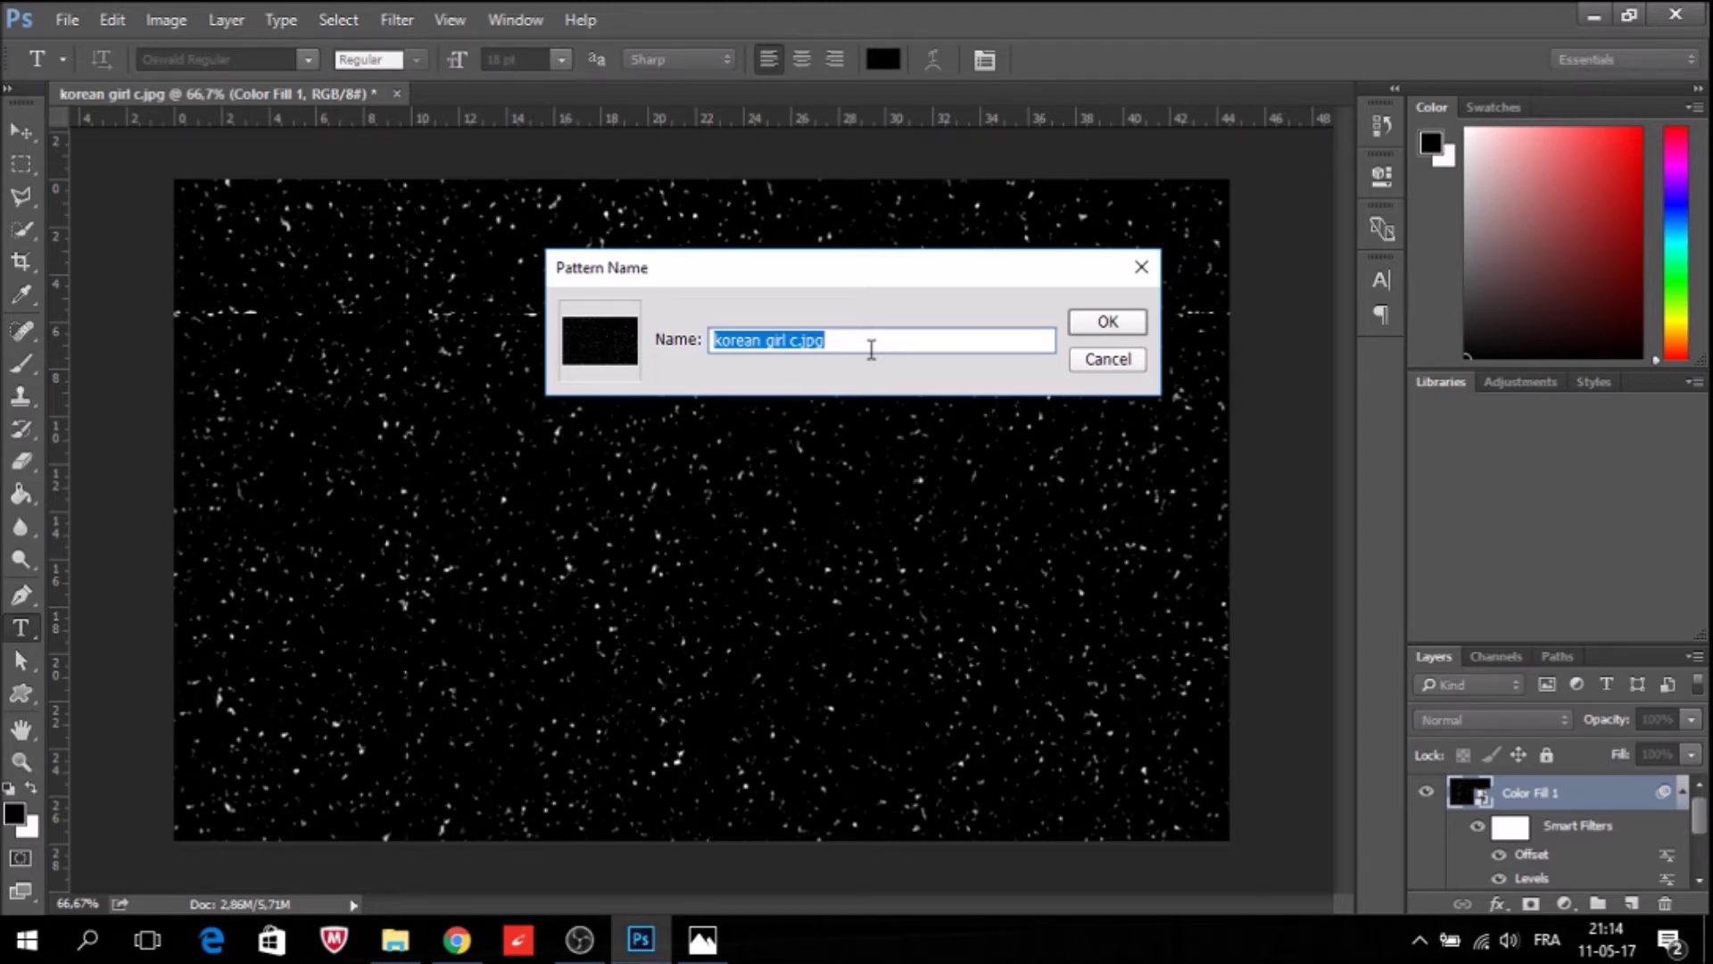
type("miss ")
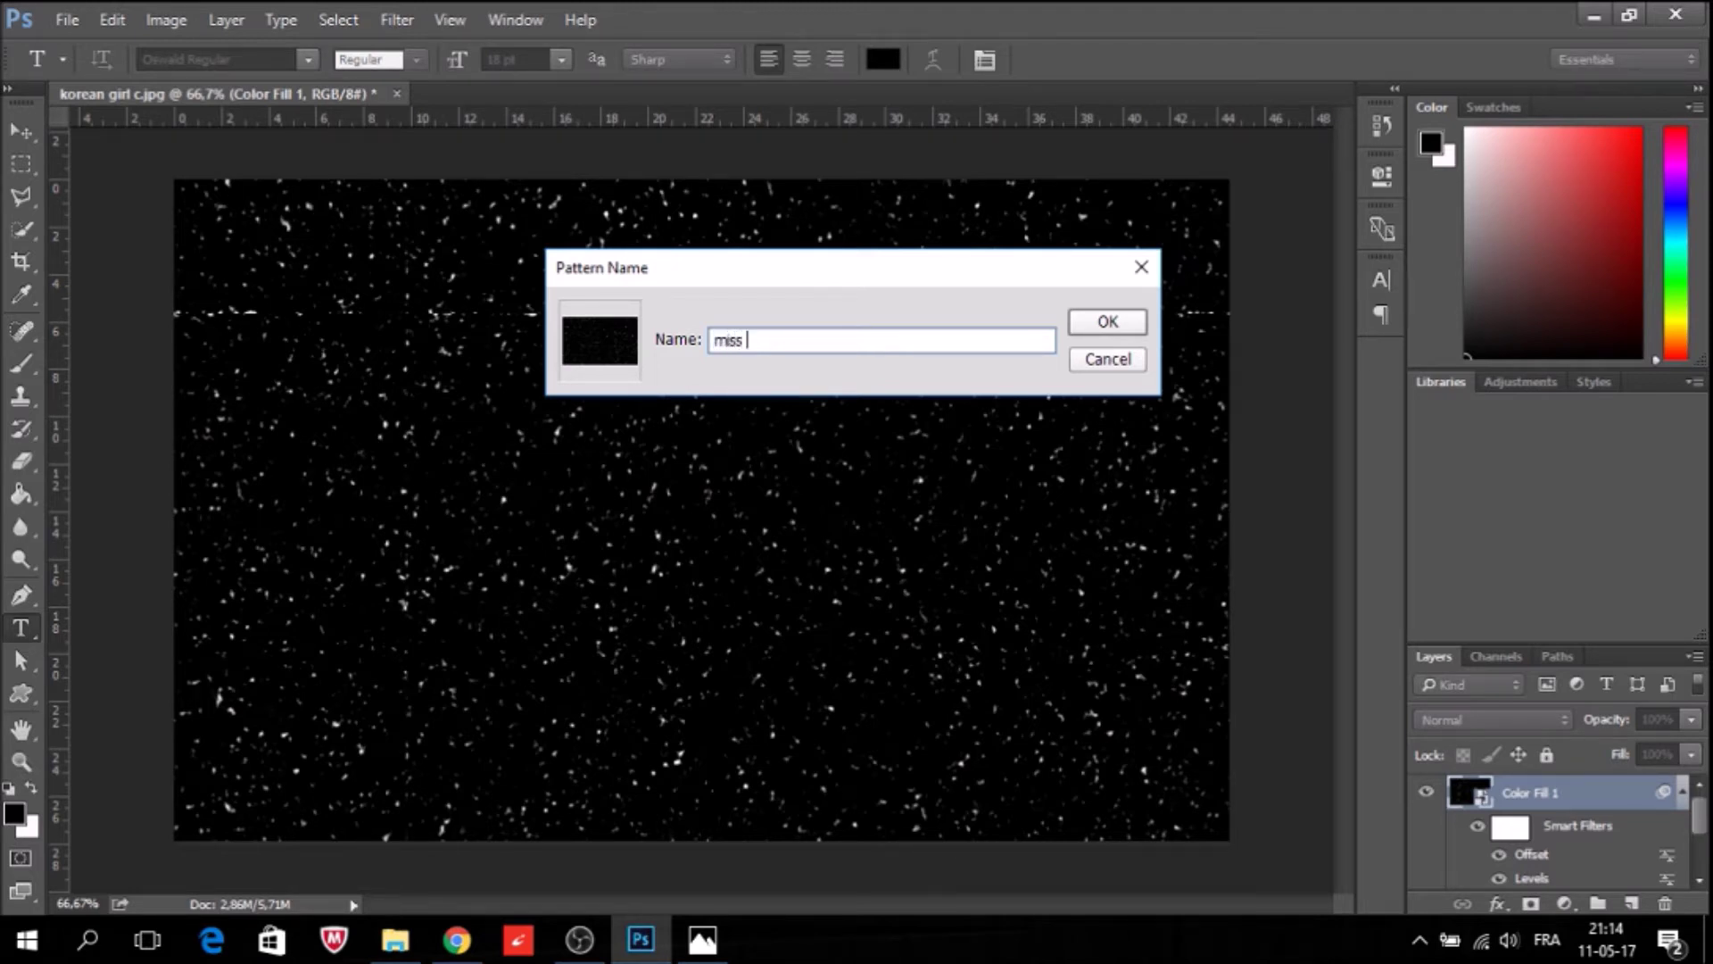
type("in snow")
left_click(1131, 330)
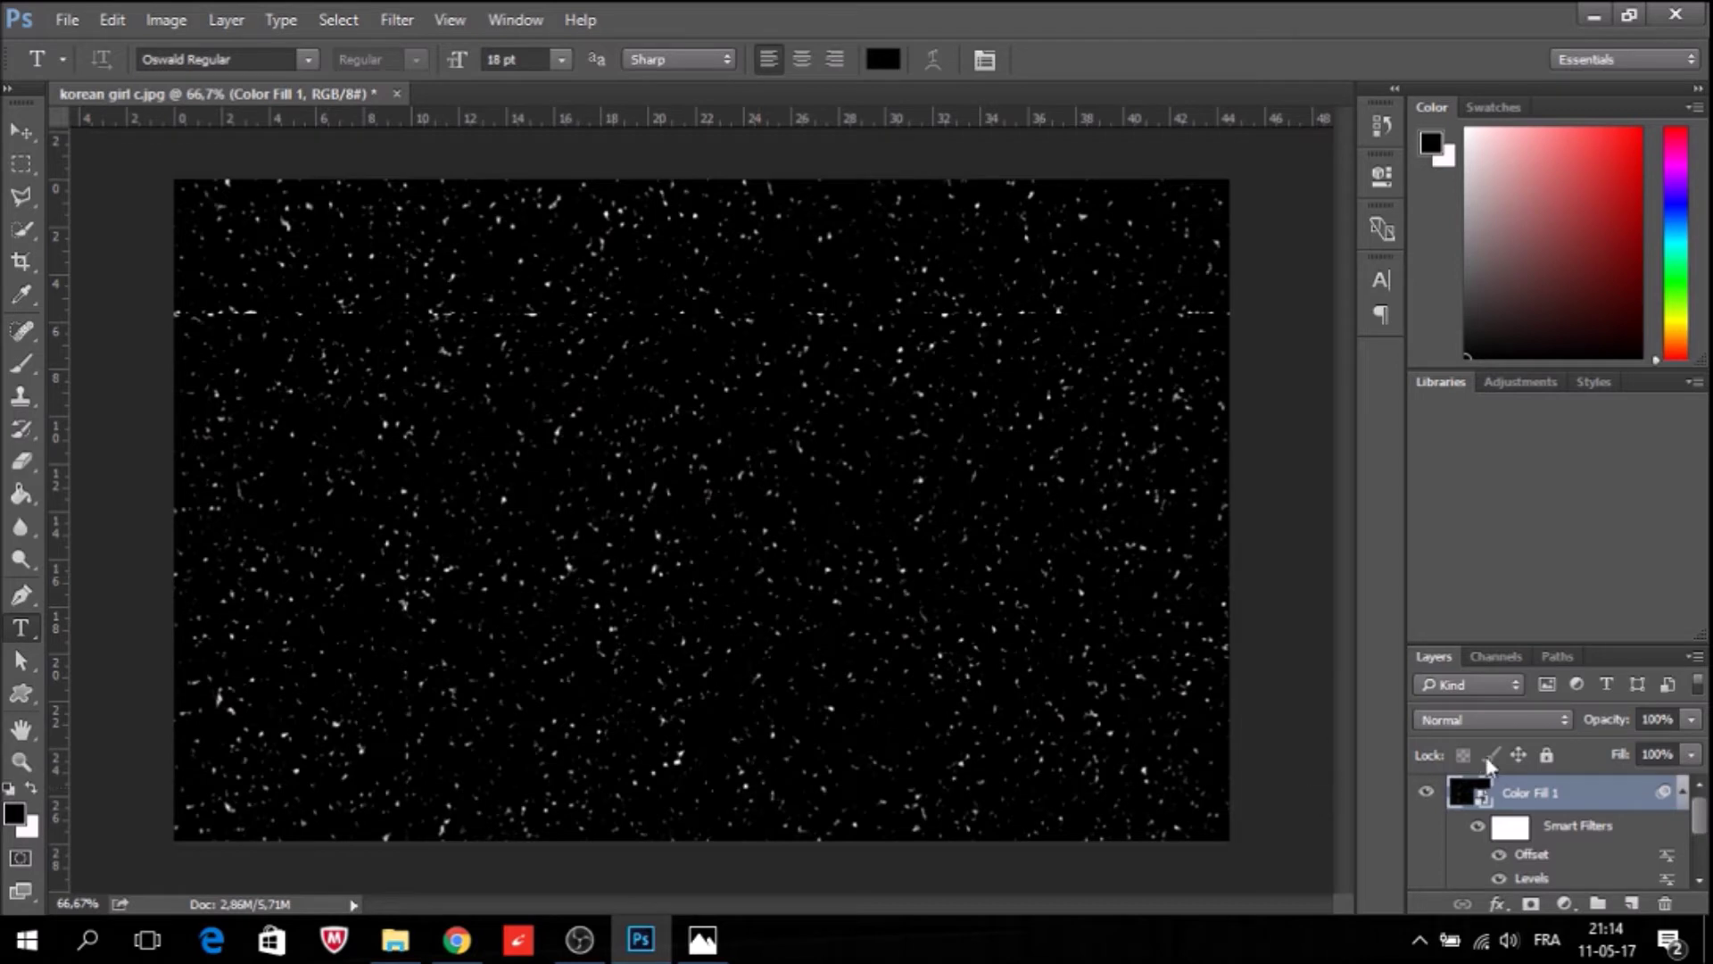
Delete the Color Fill 1 snow layer and add an empty Layer 1 above the photo.
scroll(1700, 817, "down", 3)
scroll(1700, 857, "up", 3)
left_click_drag(1454, 792, 1671, 910)
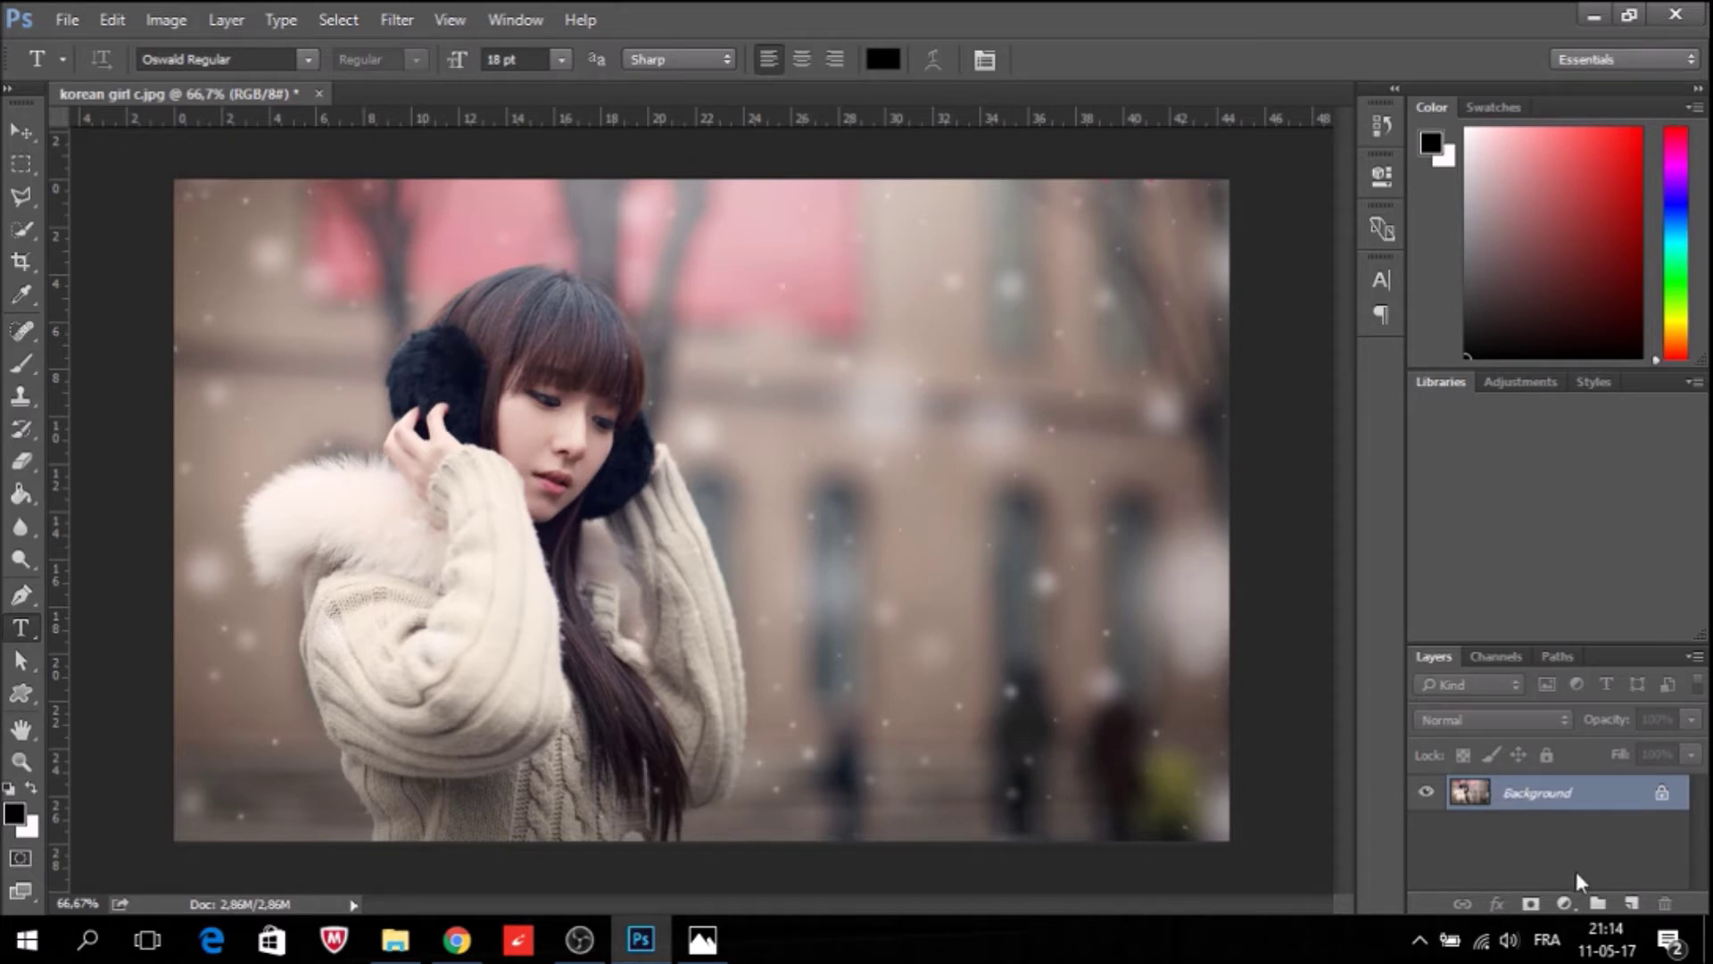
left_click(1632, 904)
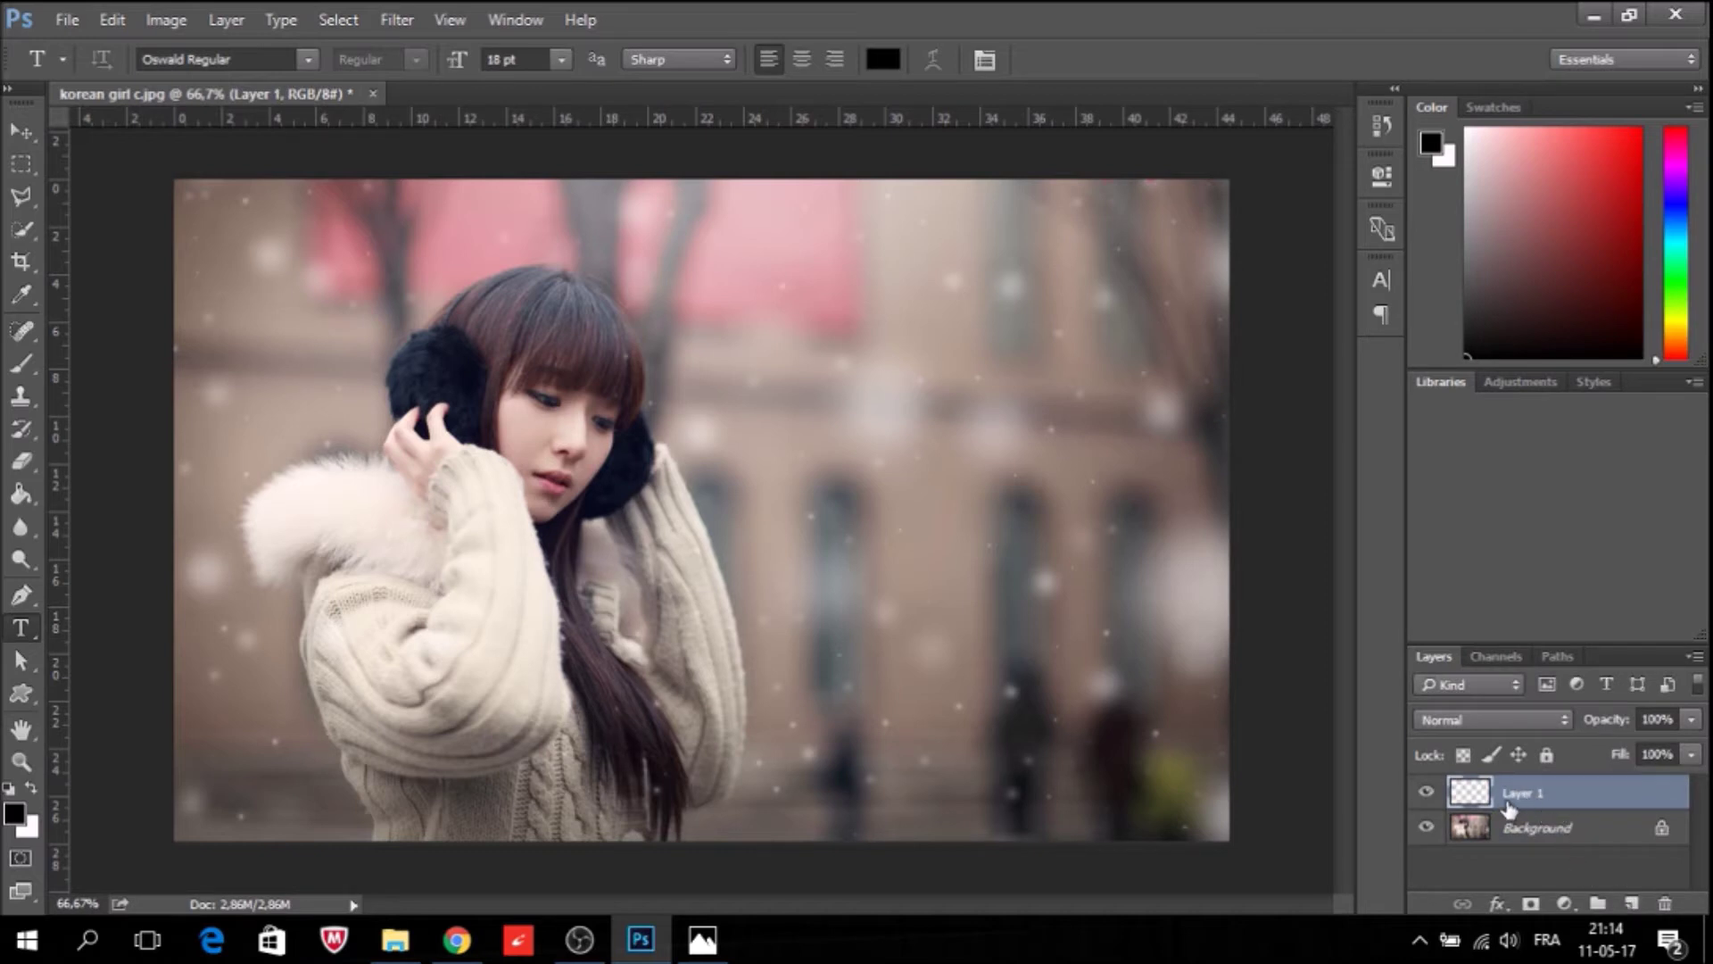
left_click(1565, 903)
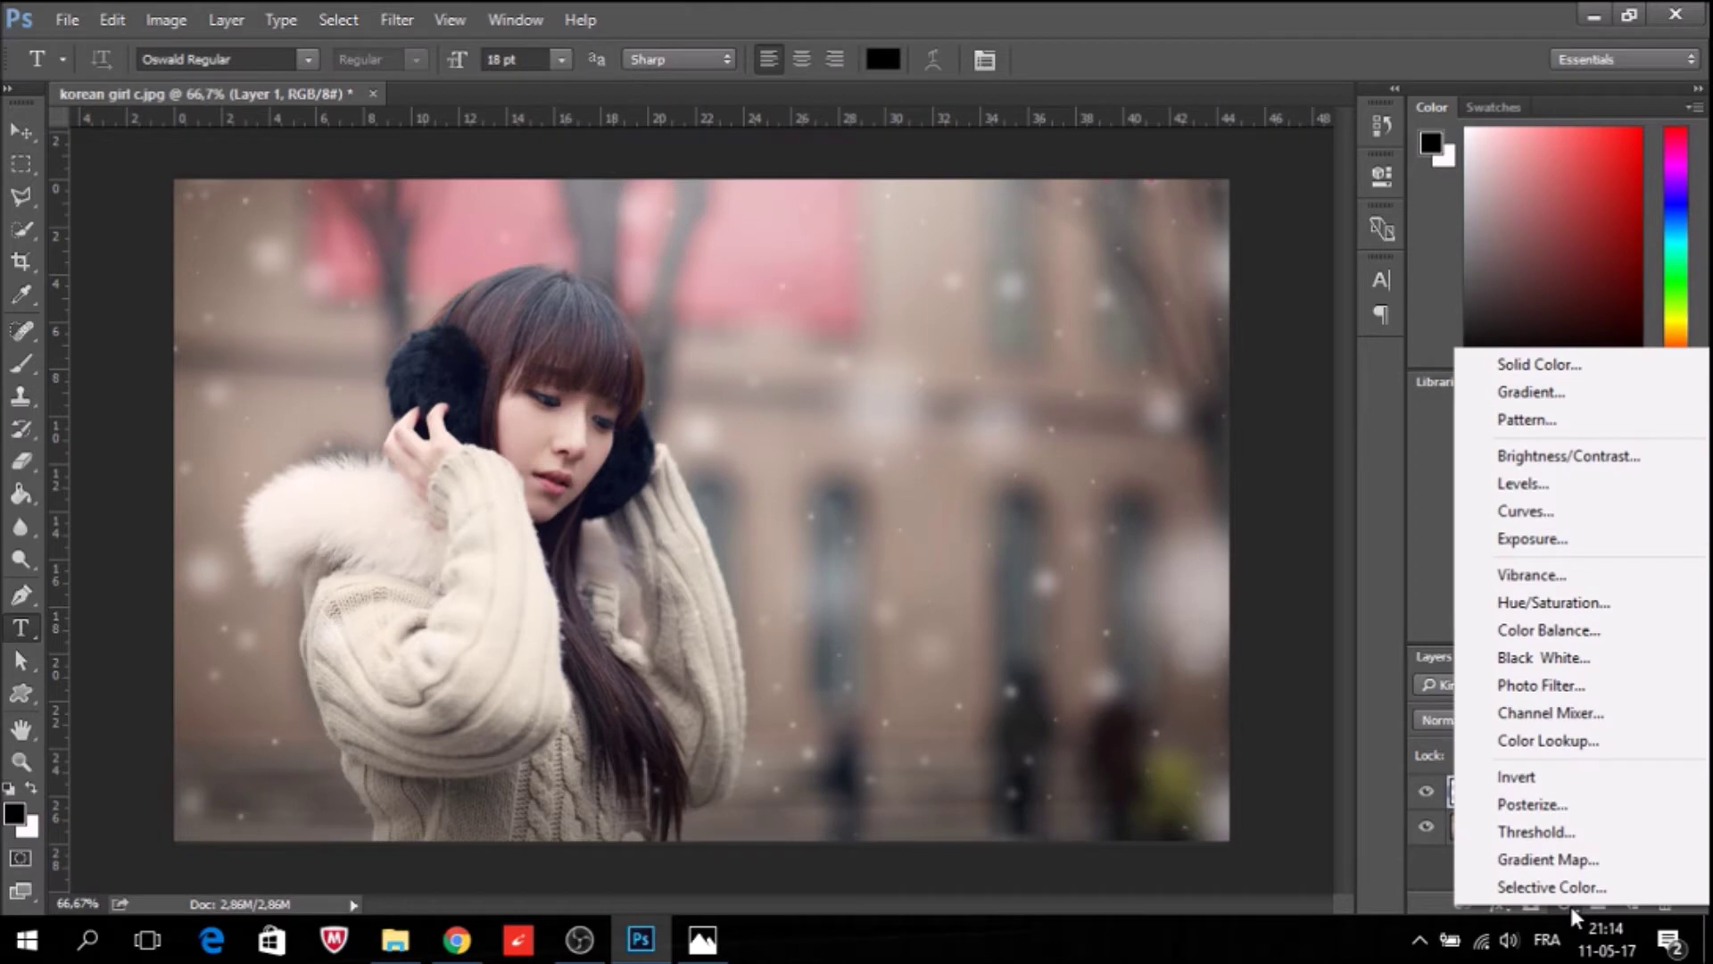
Add a Pattern Fill layer using the 'miss in snow' pattern at 100% scale.
left_click(1544, 421)
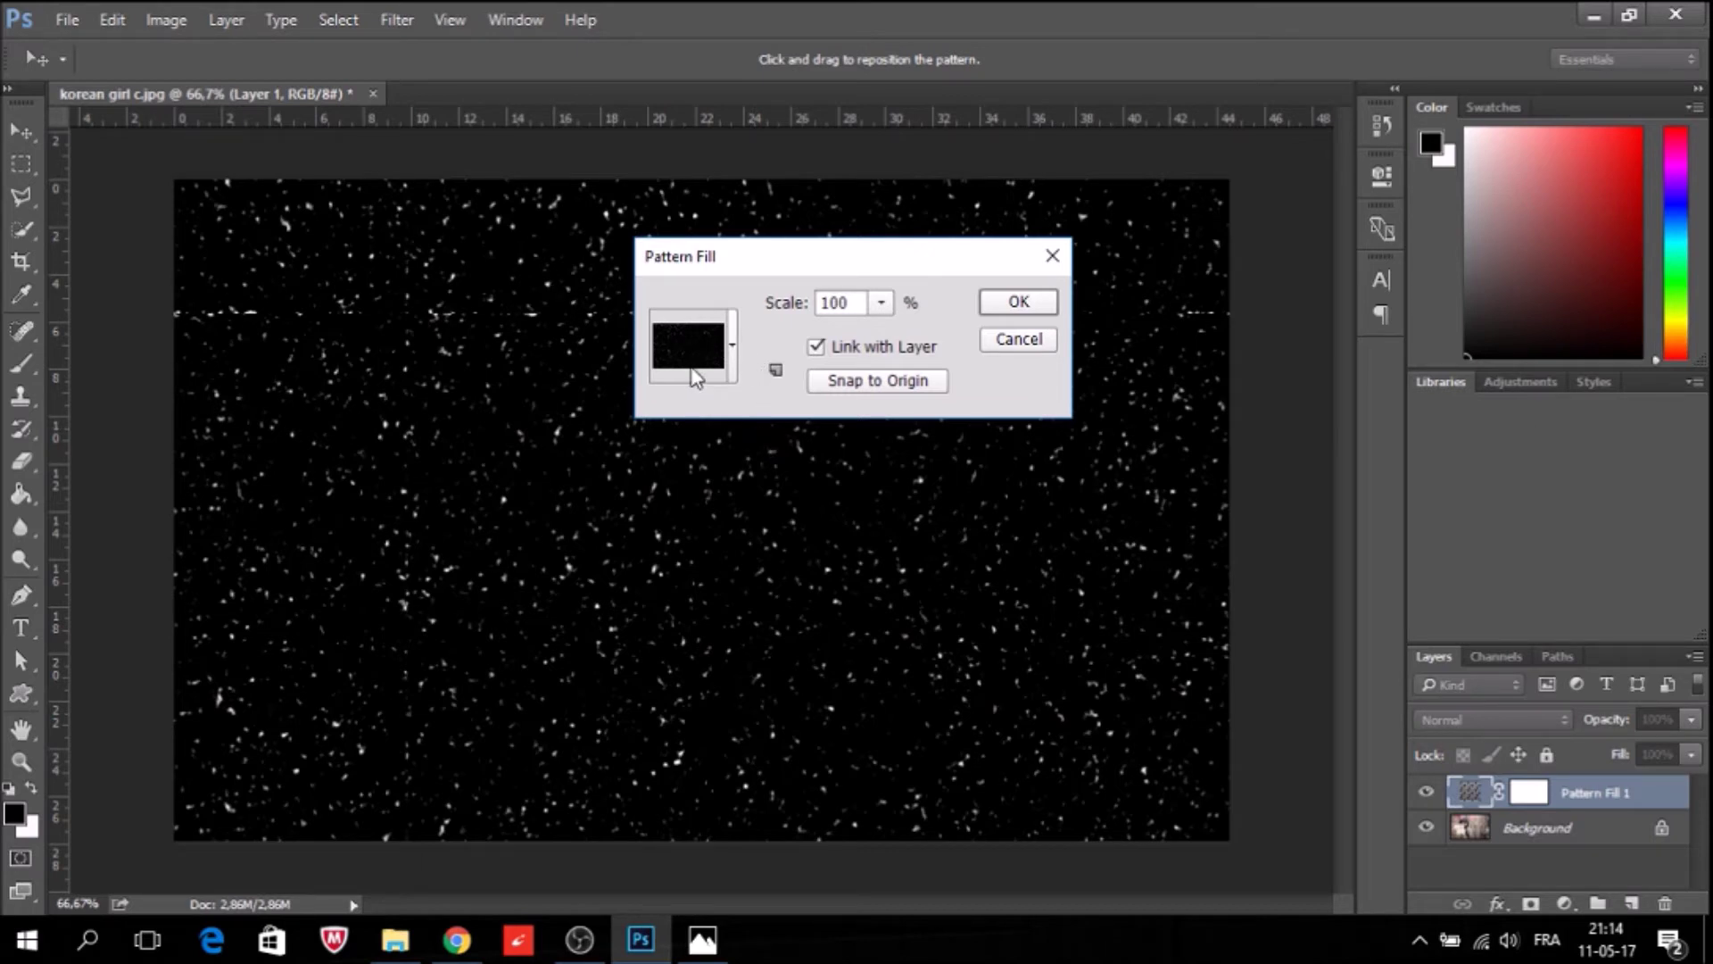
left_click(731, 349)
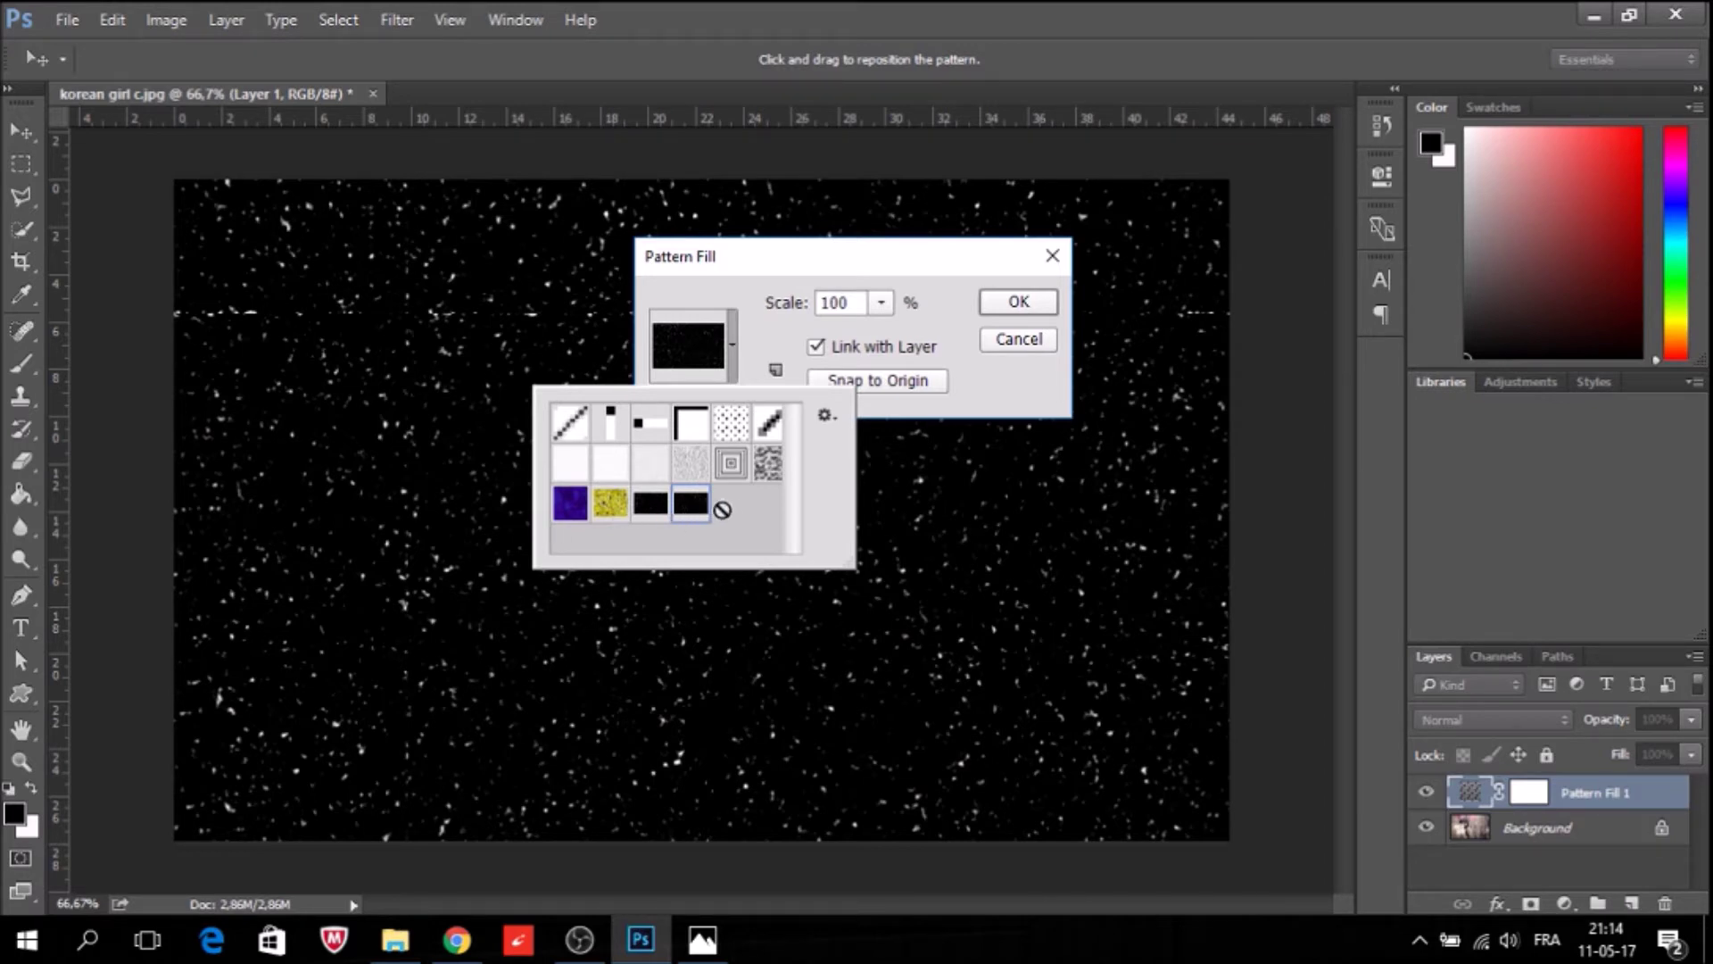
left_click(948, 251)
left_click(882, 303)
left_click(925, 276)
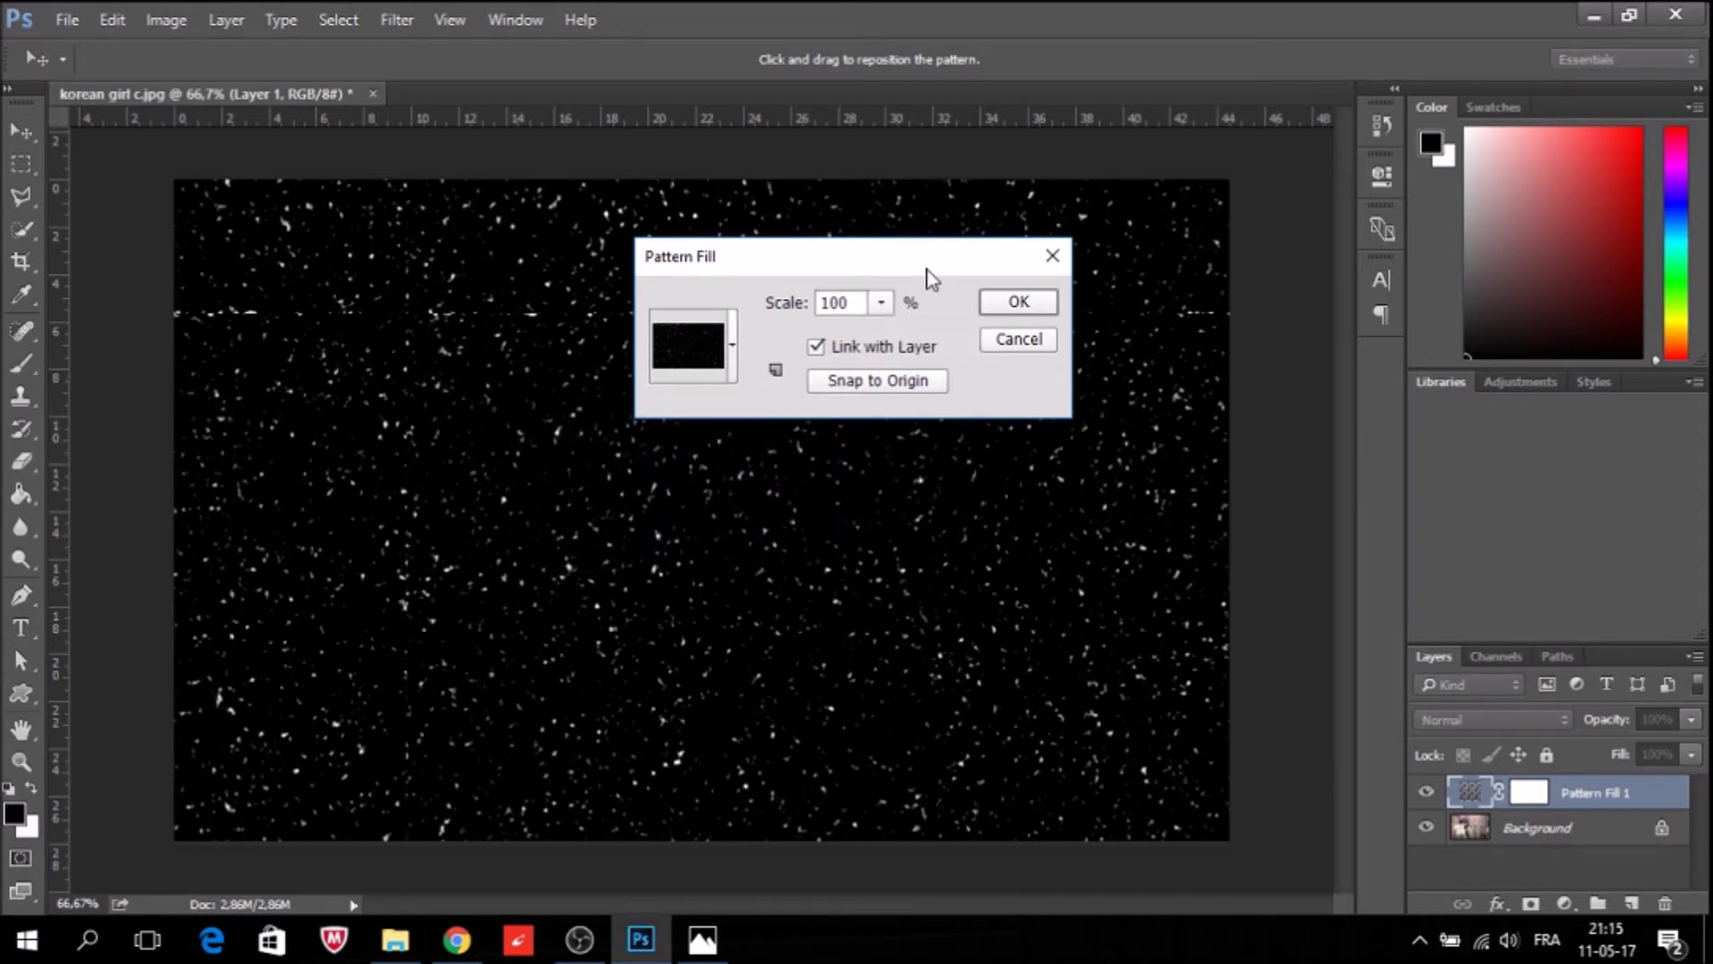
left_click(1033, 309)
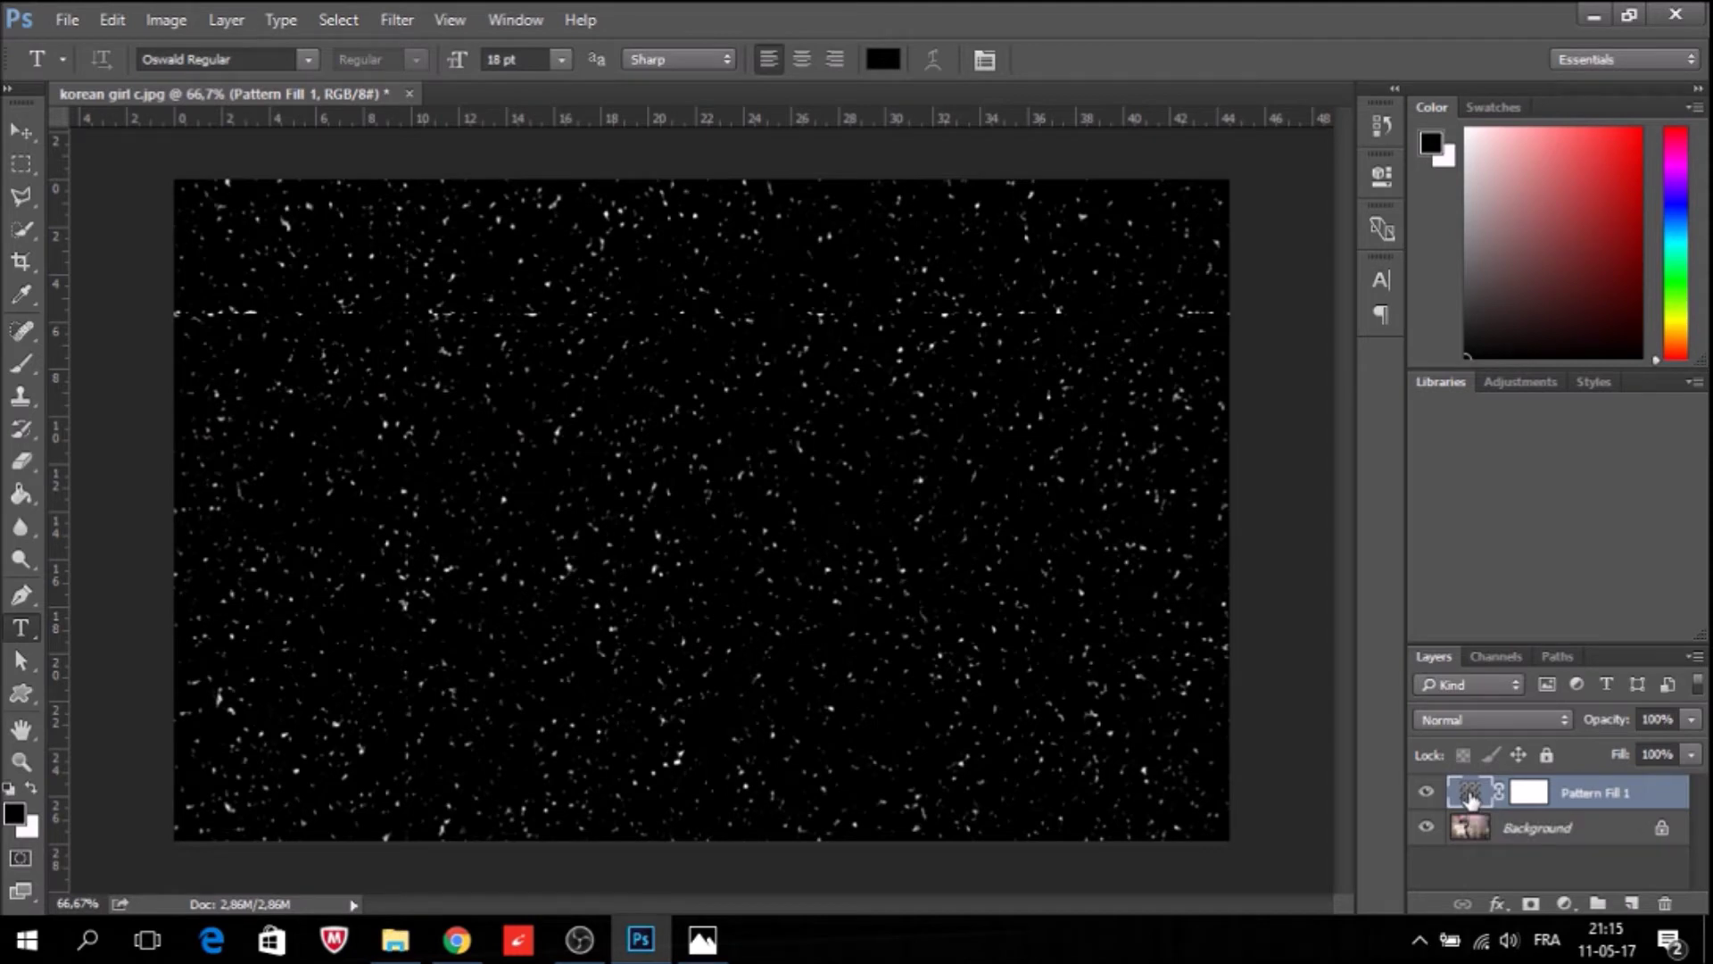
Blend Pattern Fill 1 in Screen mode and drag it to reposition the snowflakes.
left_click(1561, 718)
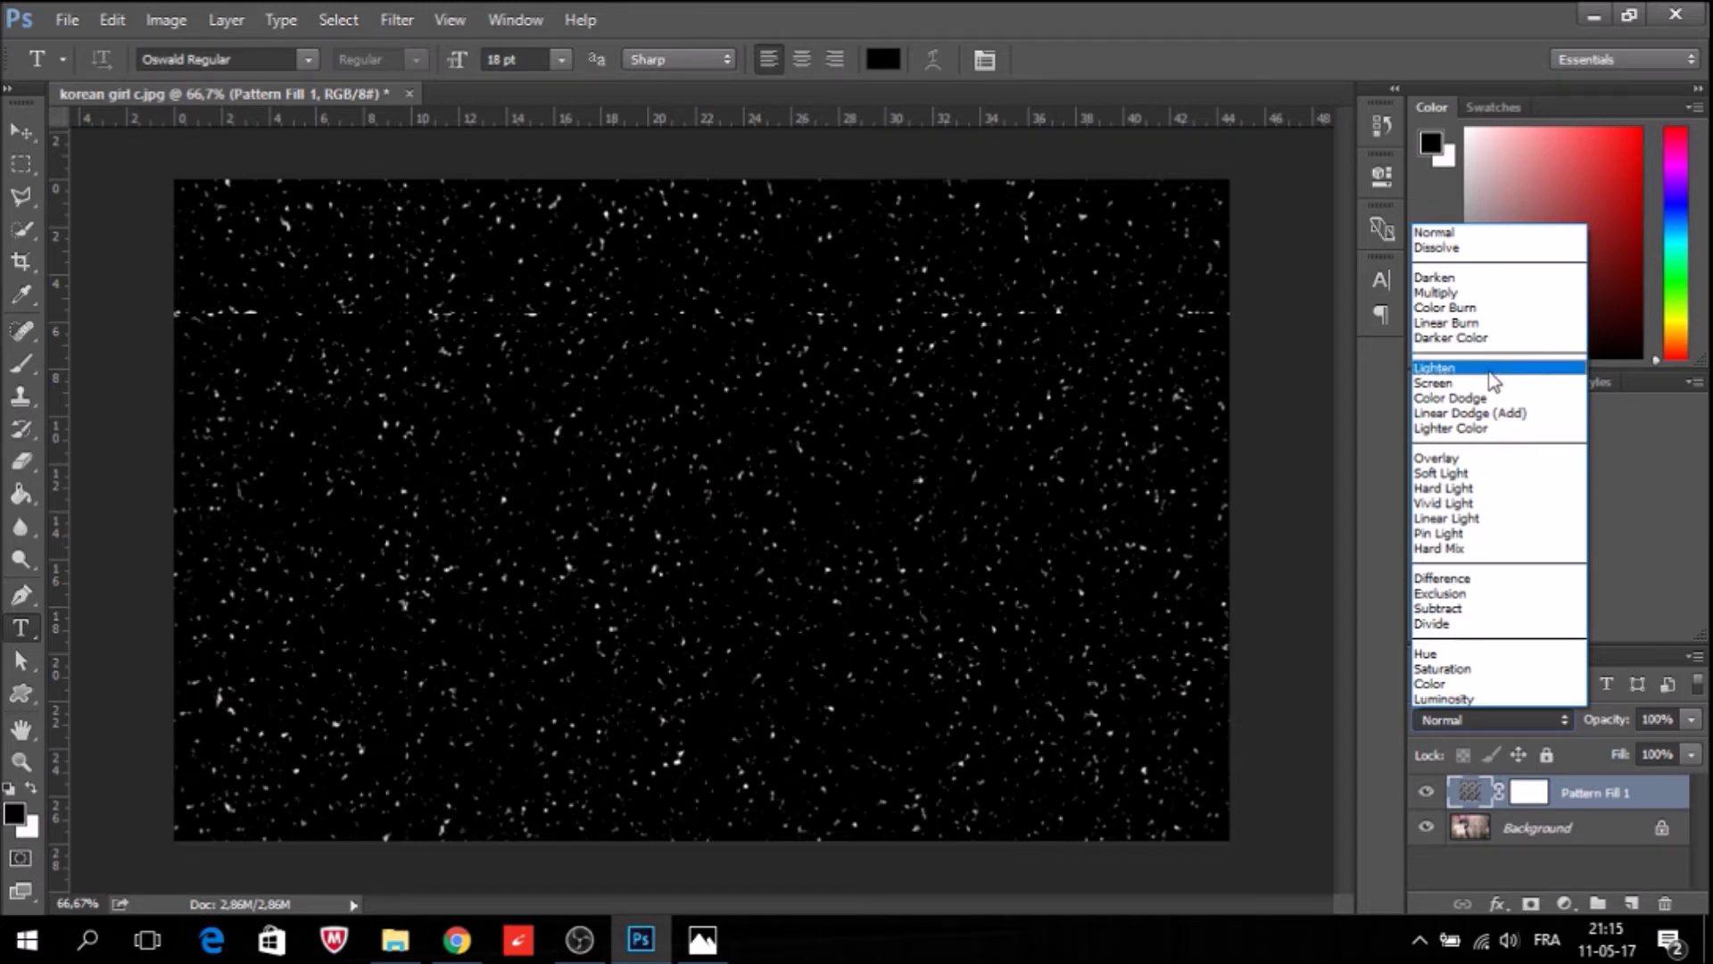
left_click(1463, 383)
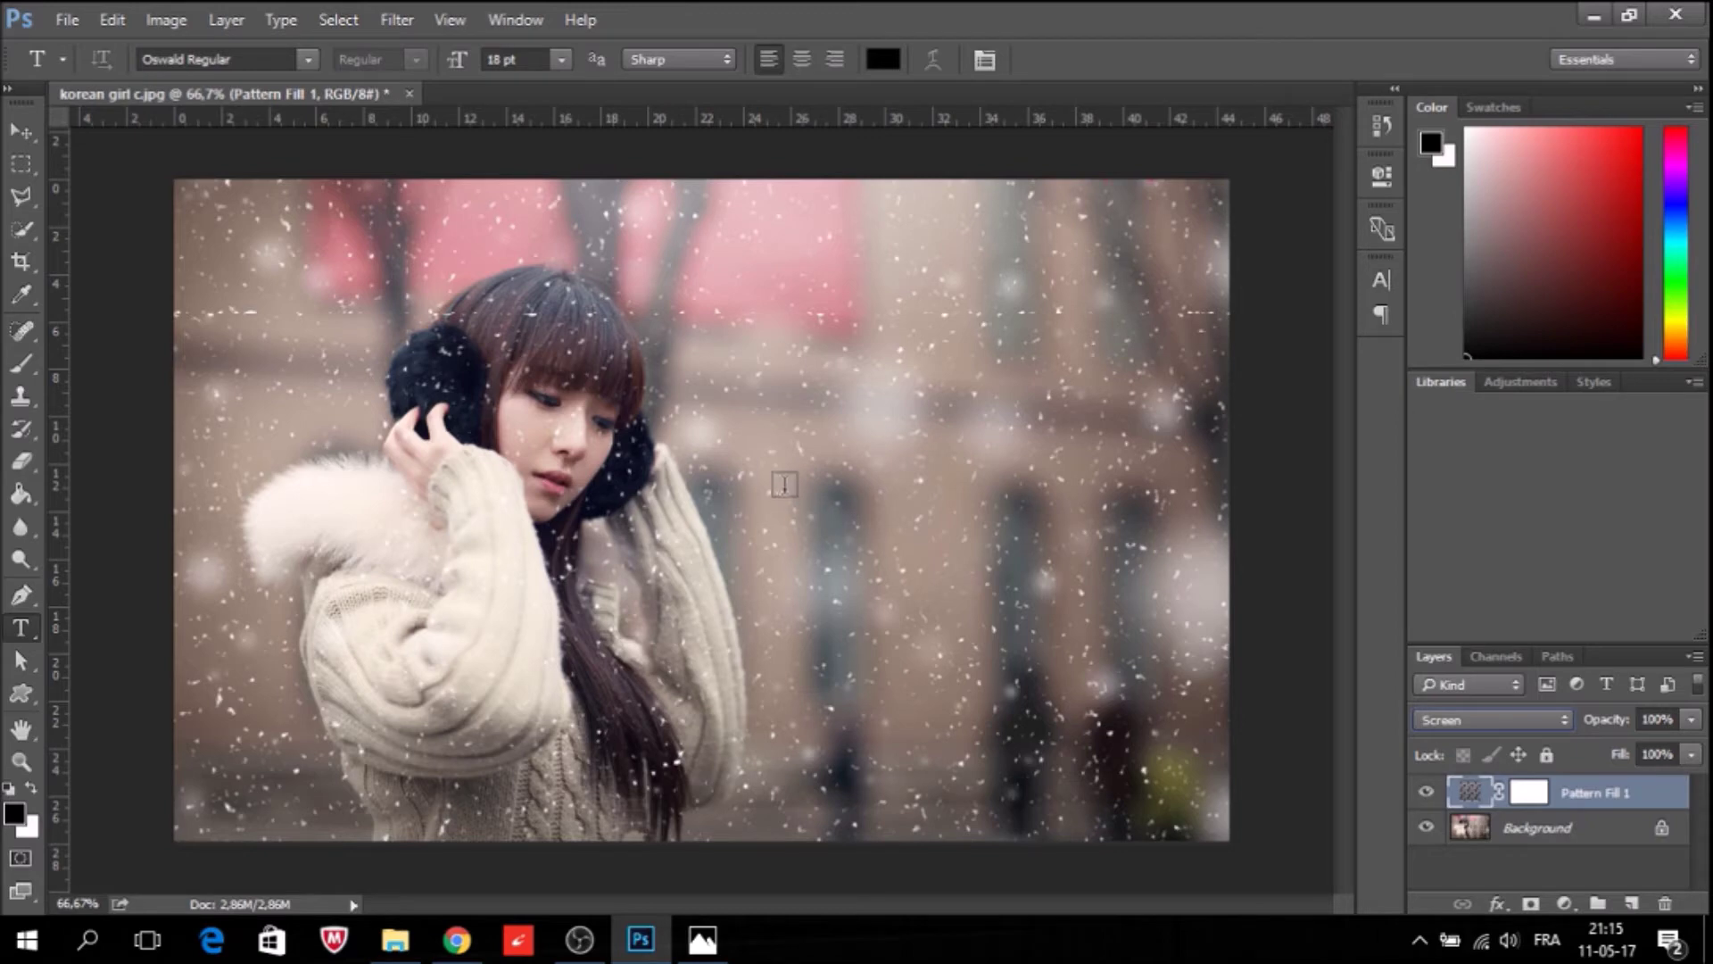
left_click(27, 131)
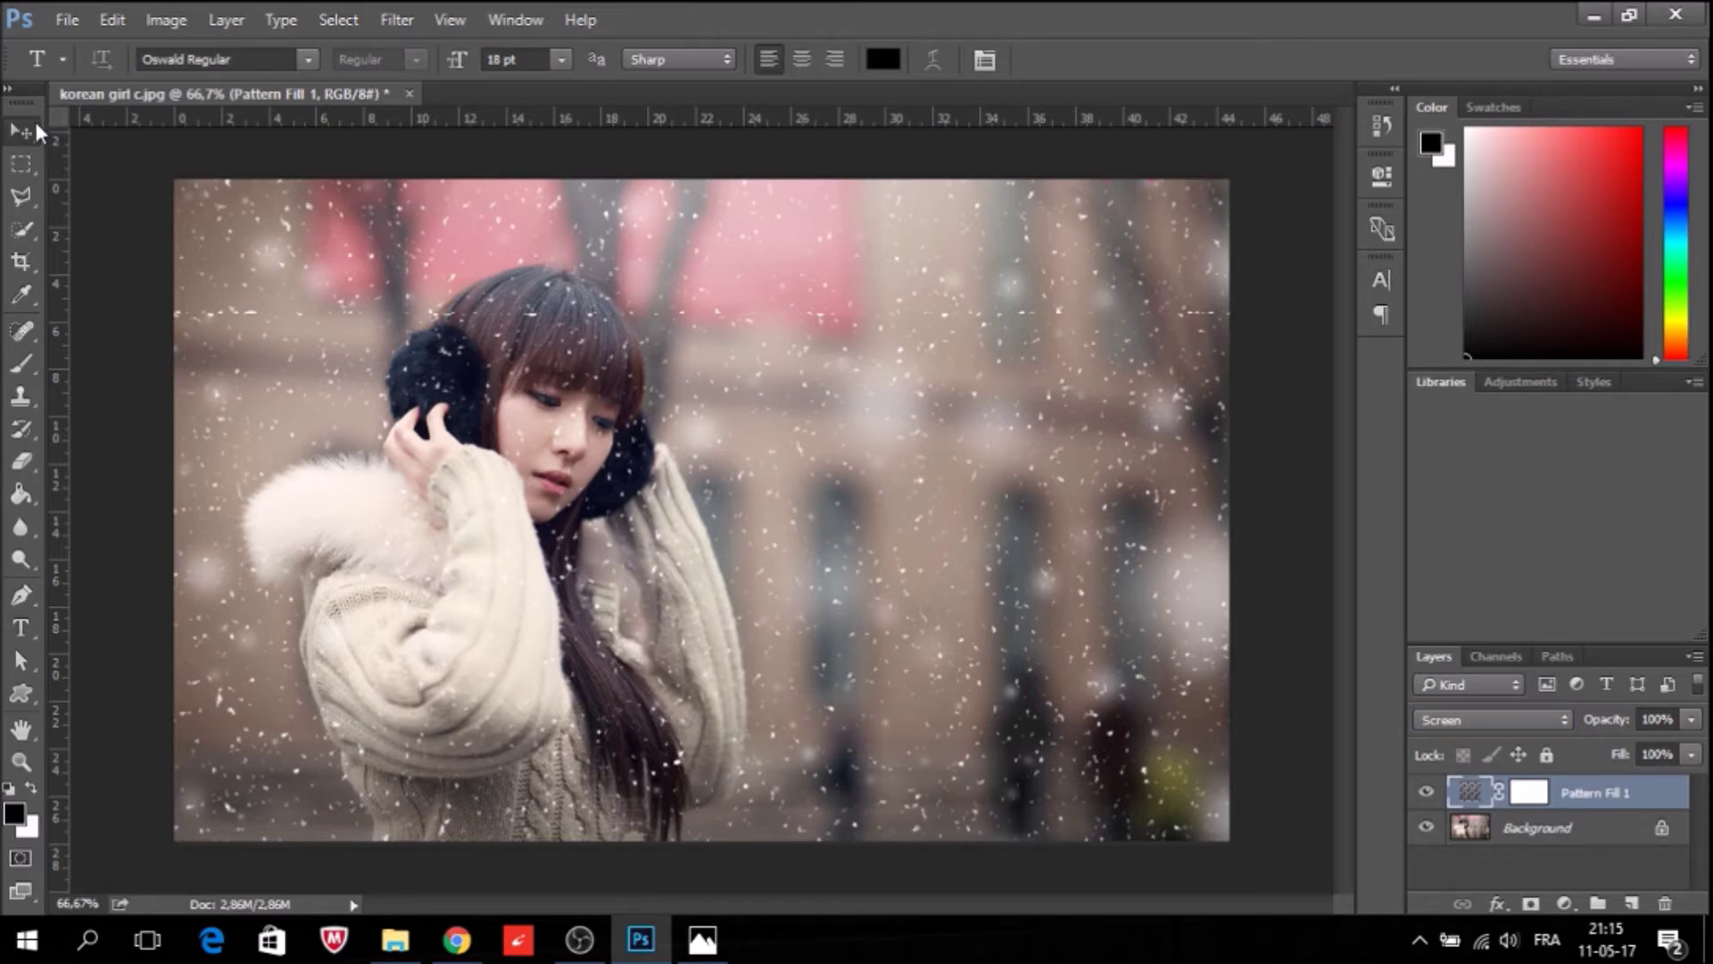
left_click_drag(825, 368, 878, 335)
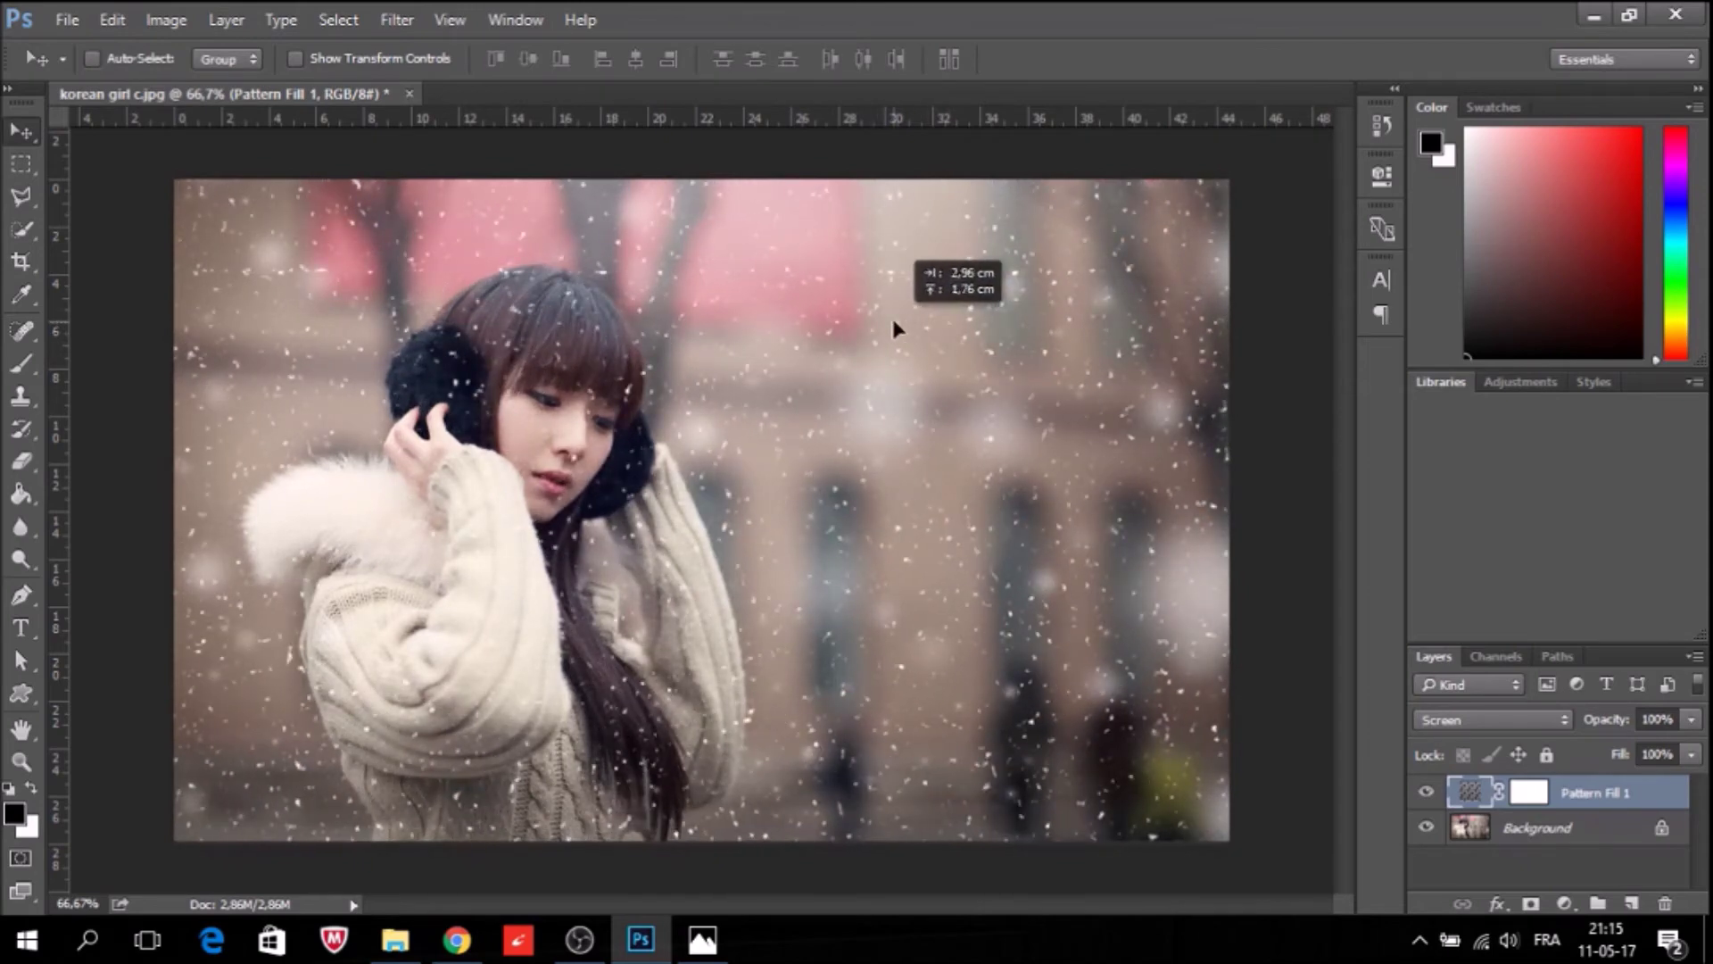
left_click_drag(877, 329, 912, 322)
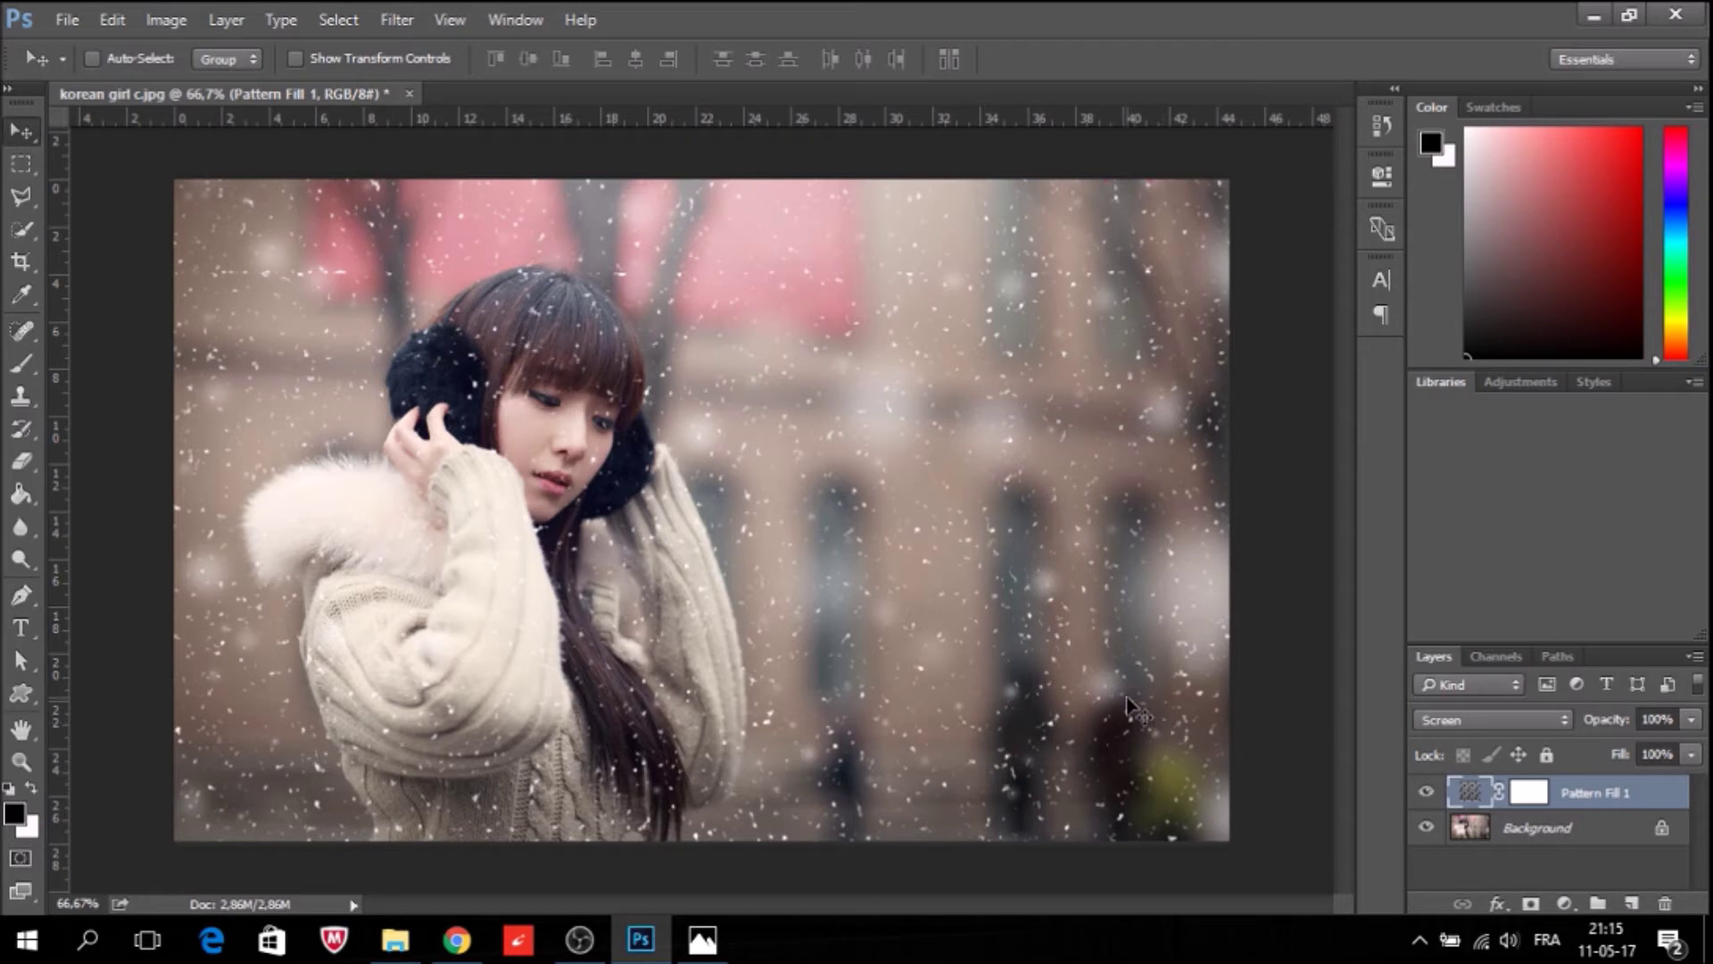
double_click(1619, 834)
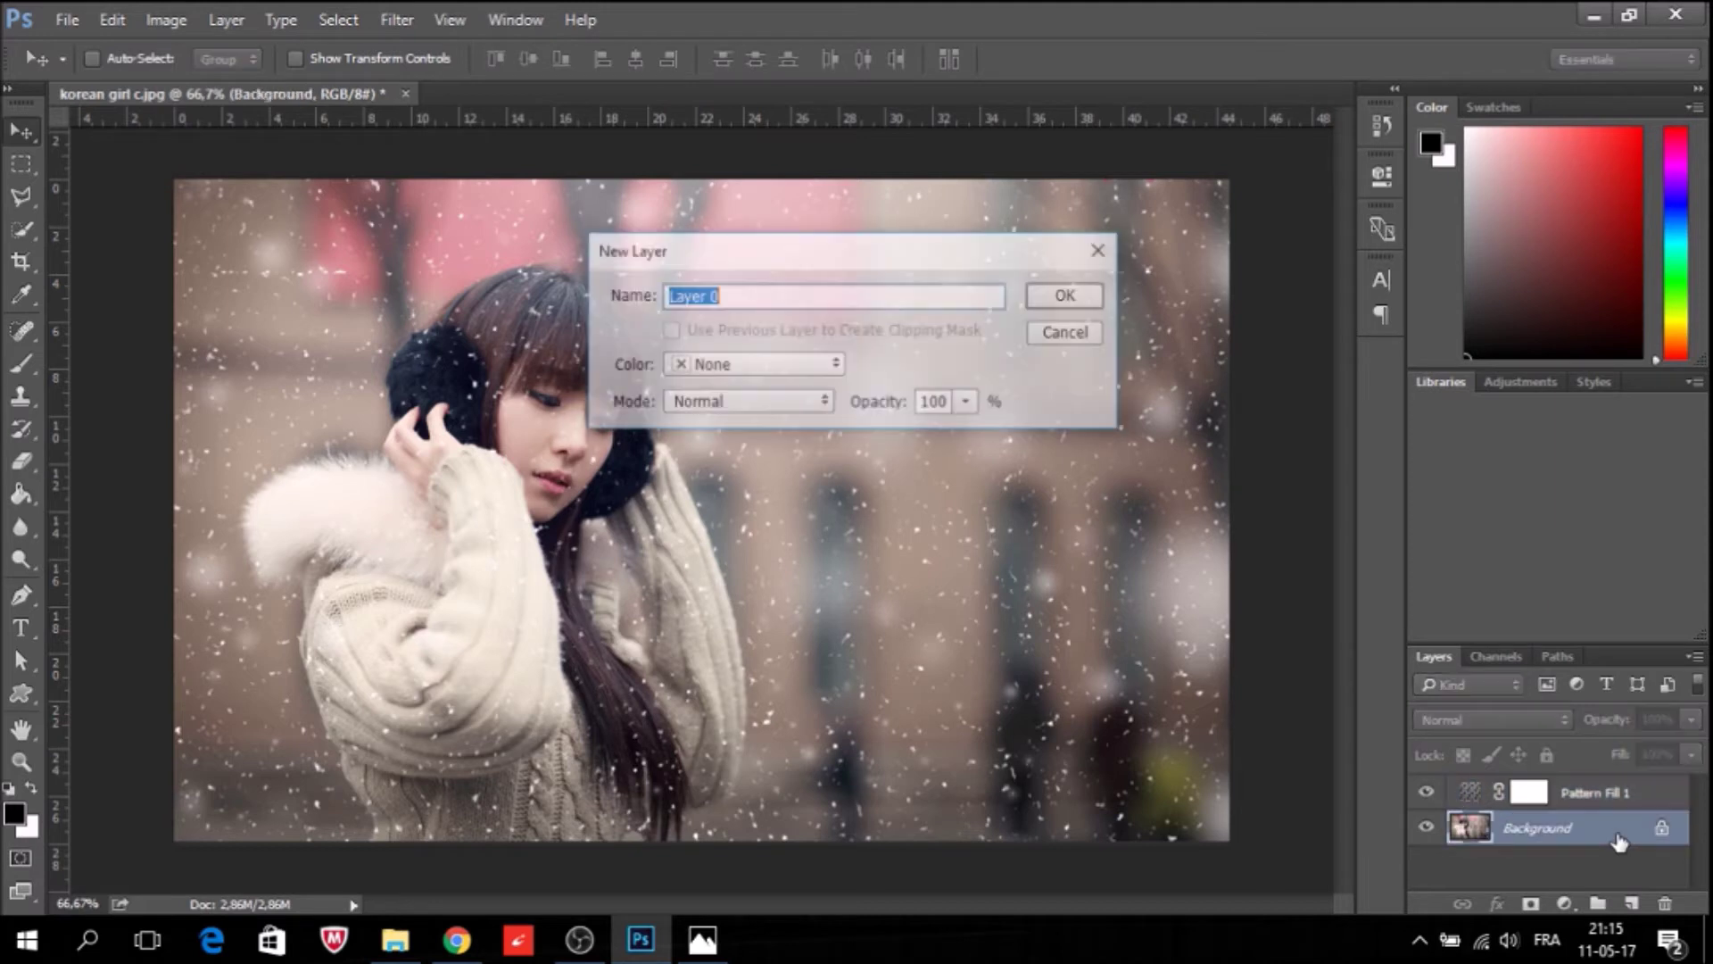
Unlock the photo as Layer 0 and show the Timeline panel with its animation mode choices.
left_click(1062, 298)
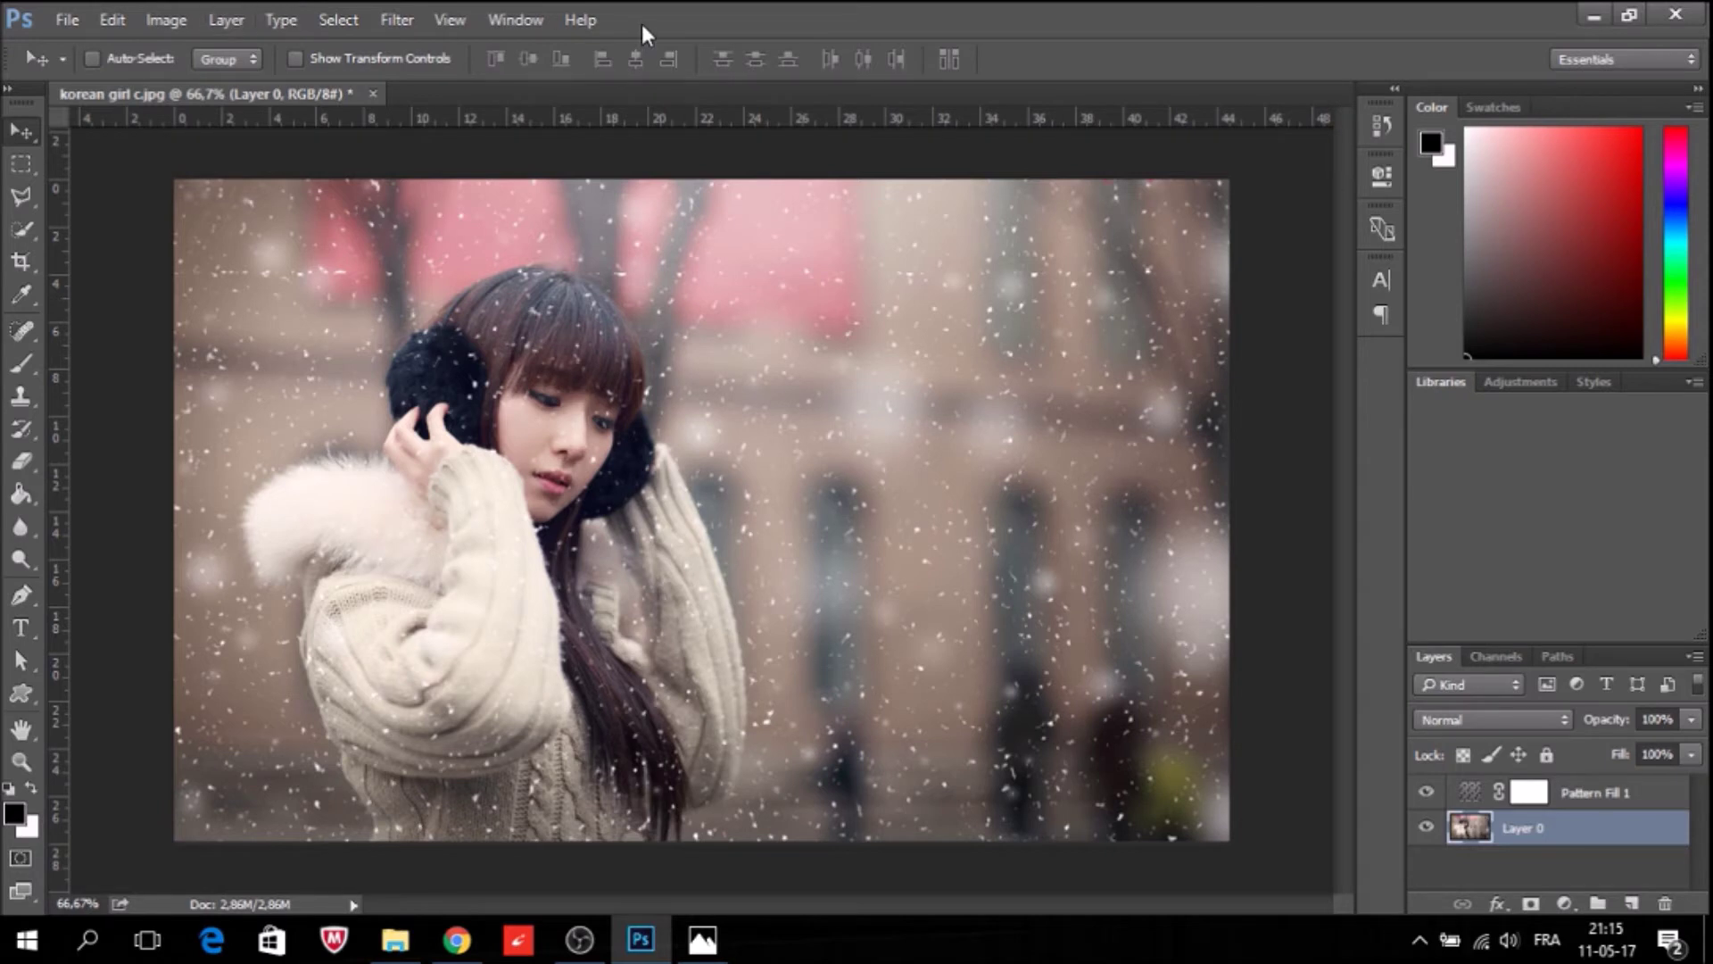
left_click(542, 28)
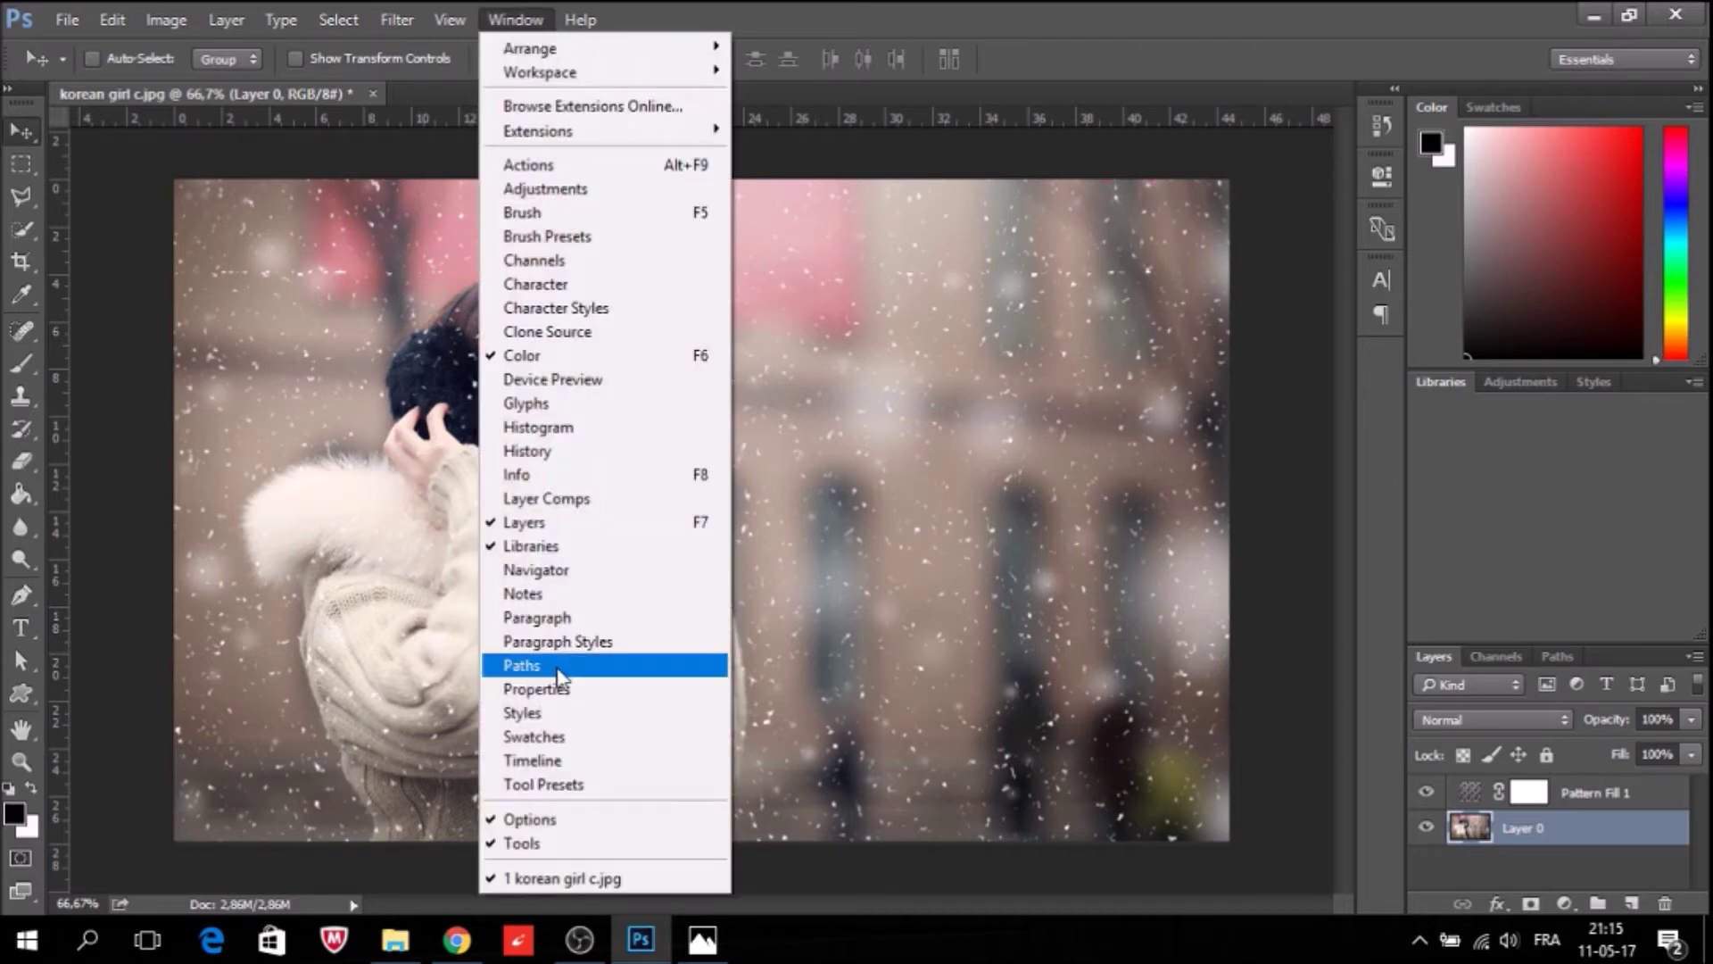
left_click(559, 764)
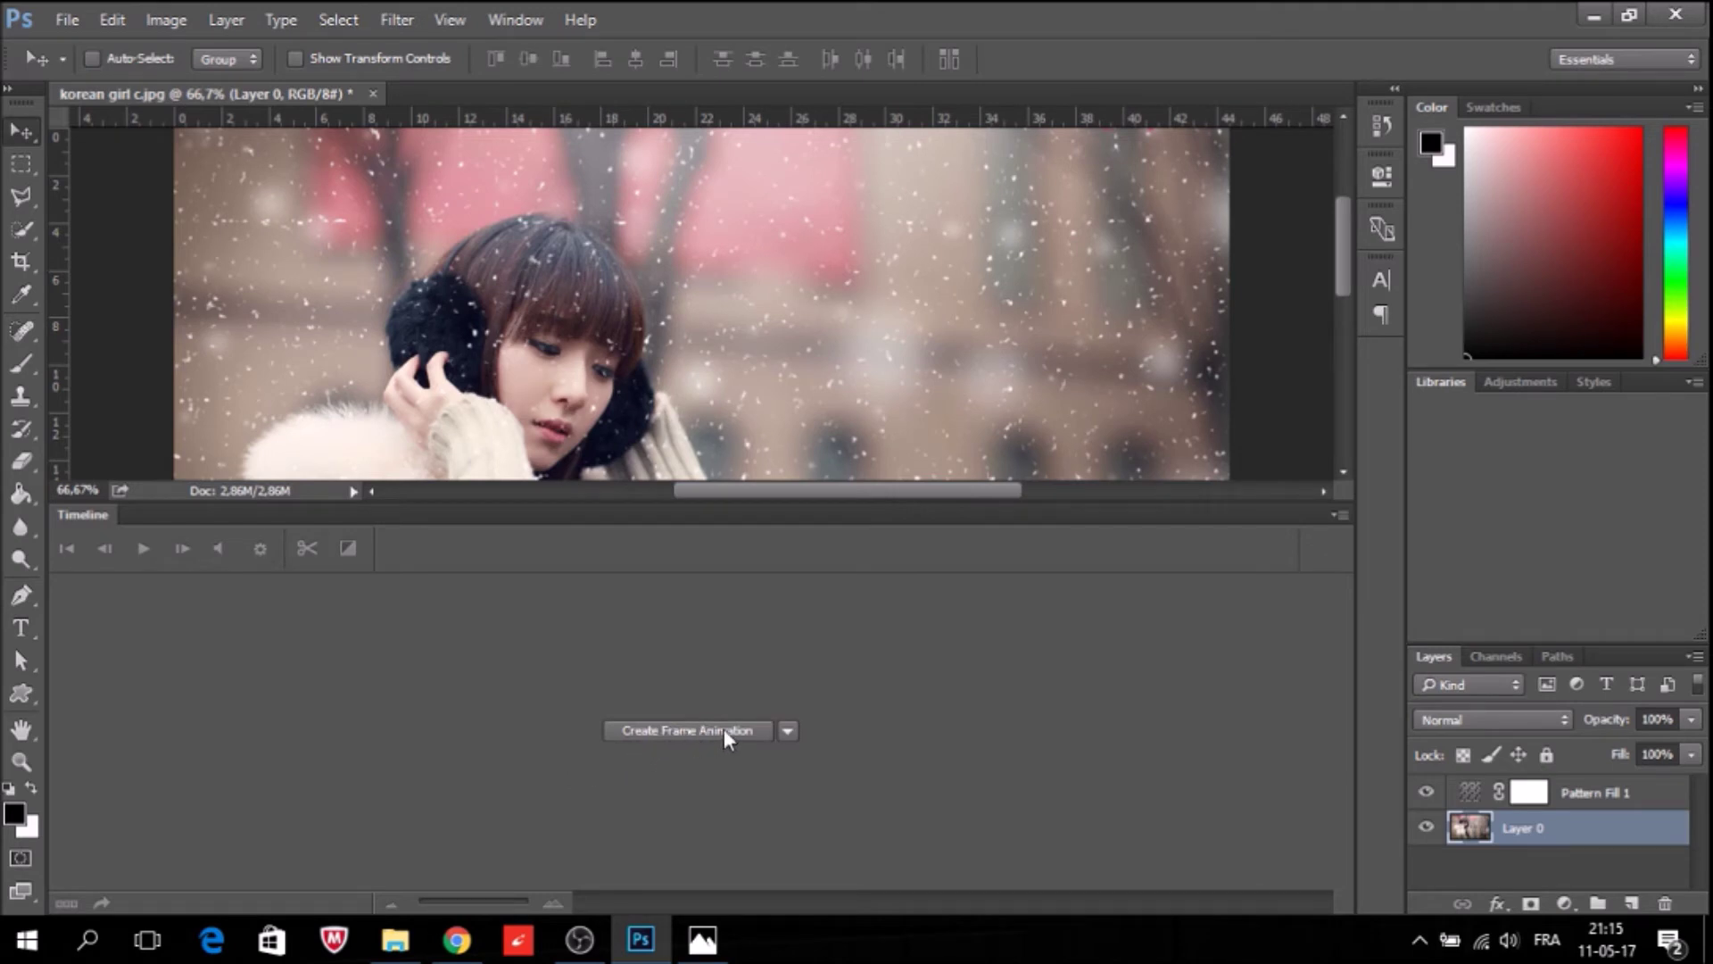
left_click(789, 732)
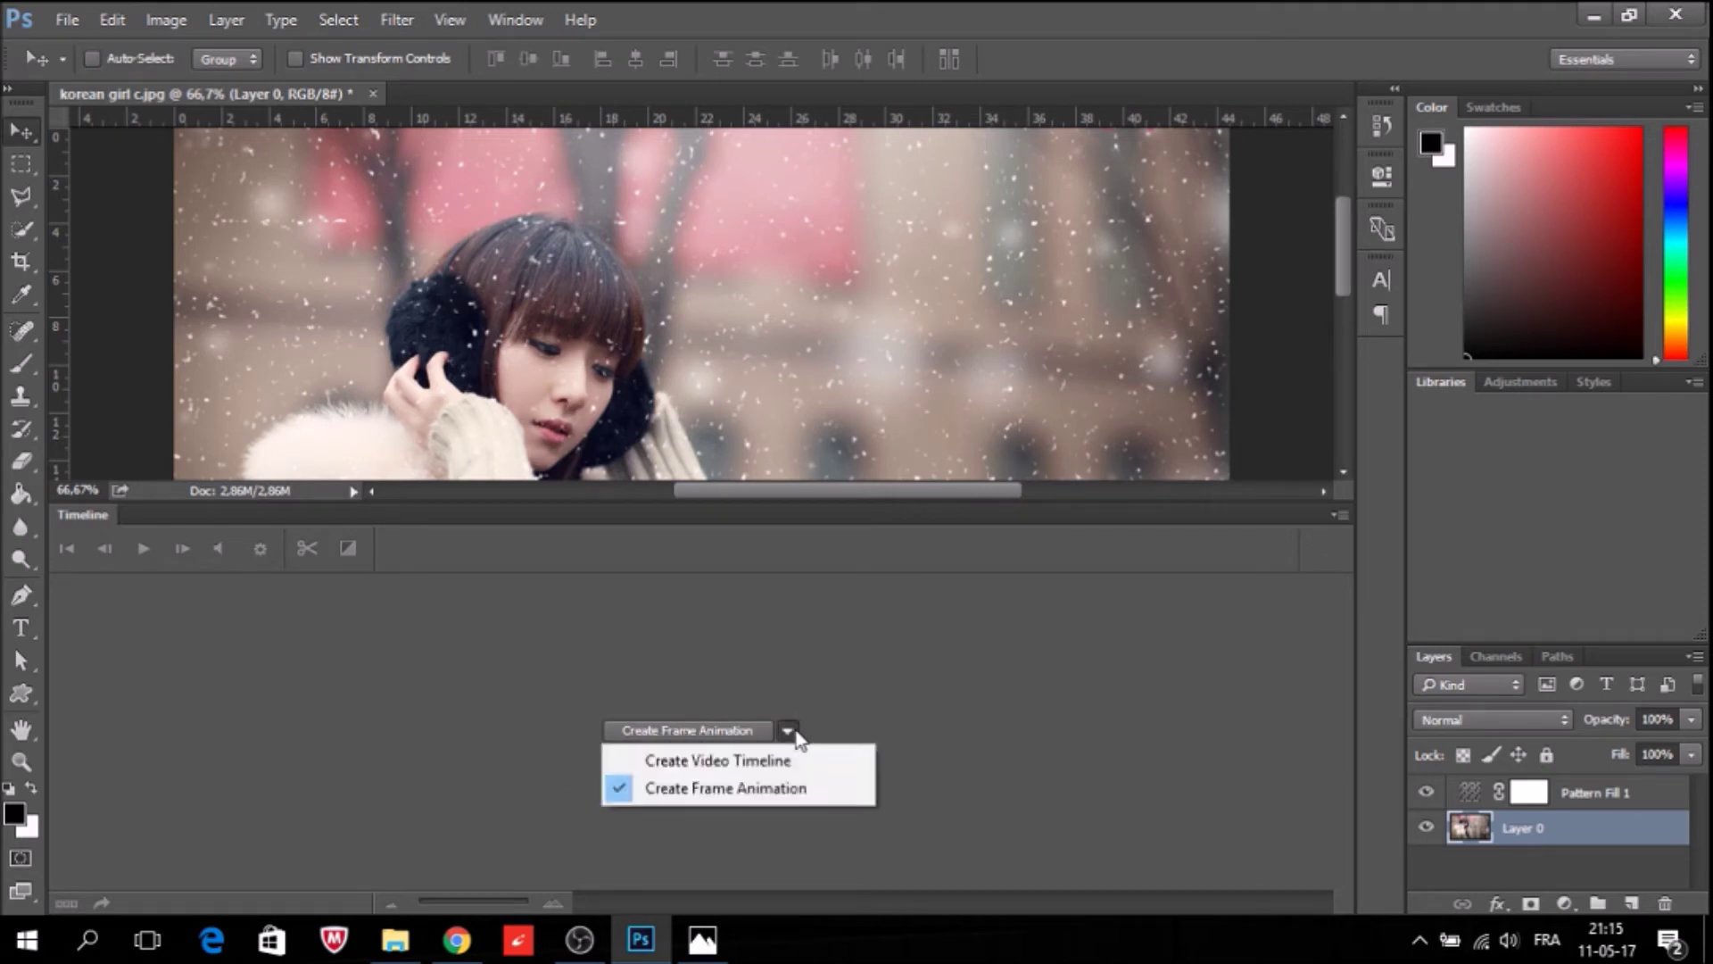
Create a frame animation, duplicate it into a second frame, and nudge the Pattern Fill 1 snow slightly.
left_click(732, 728)
left_click(731, 728)
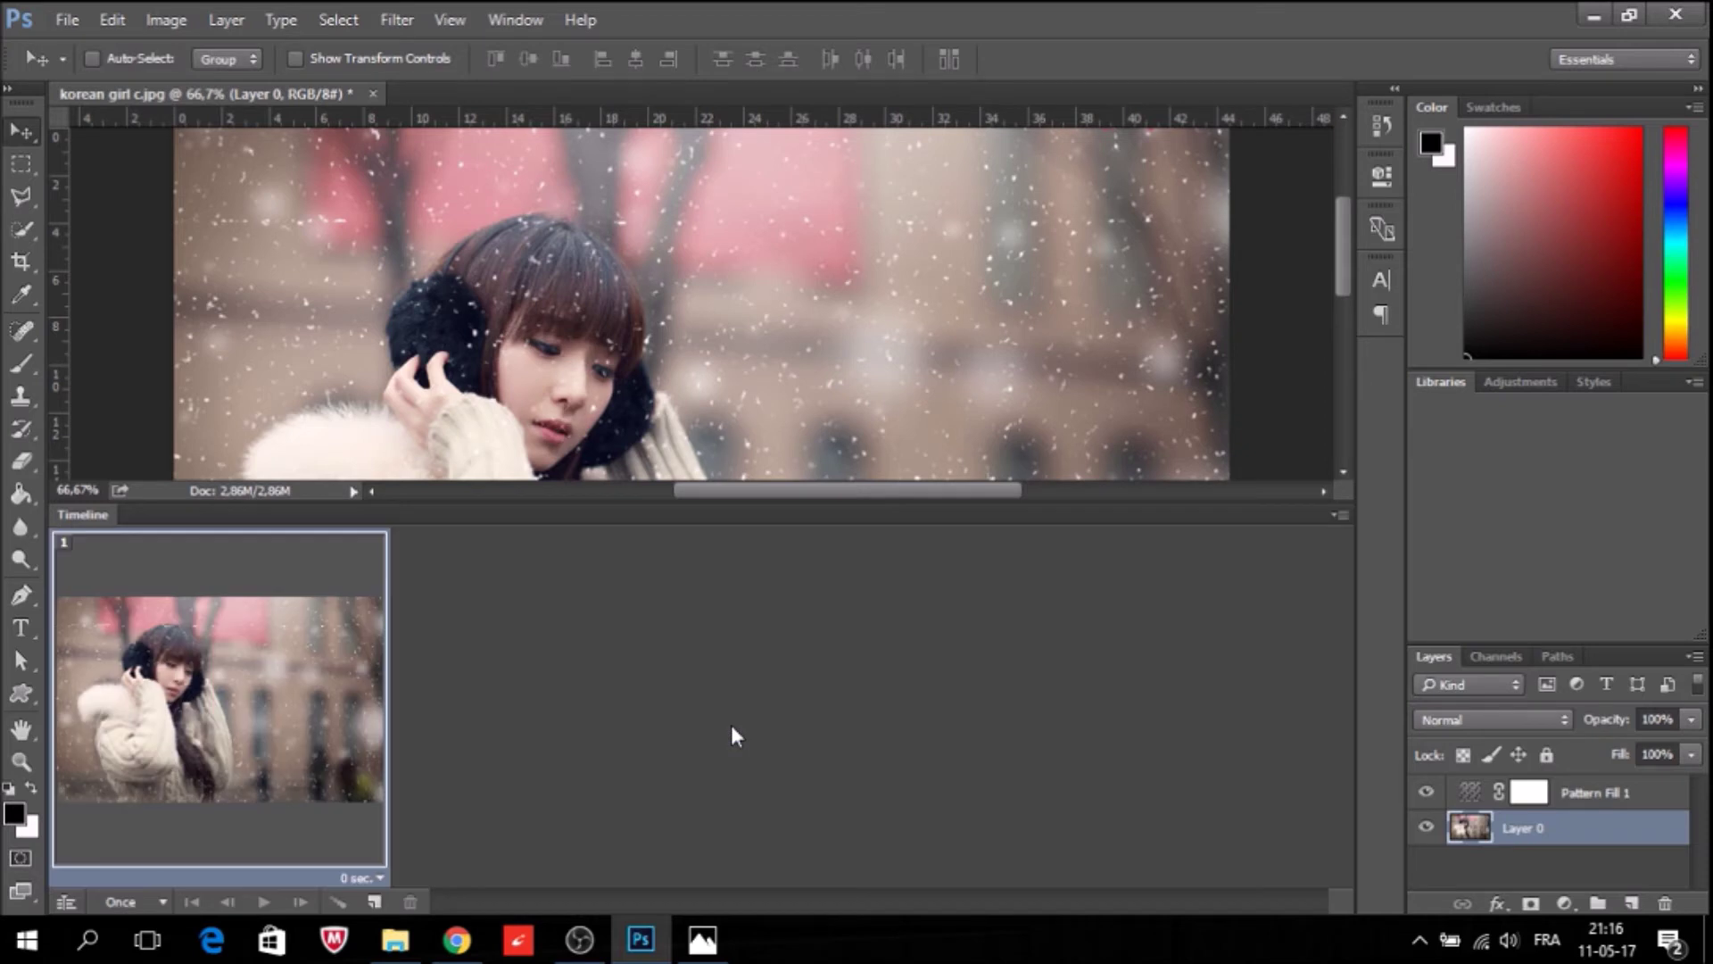
left_click(377, 907)
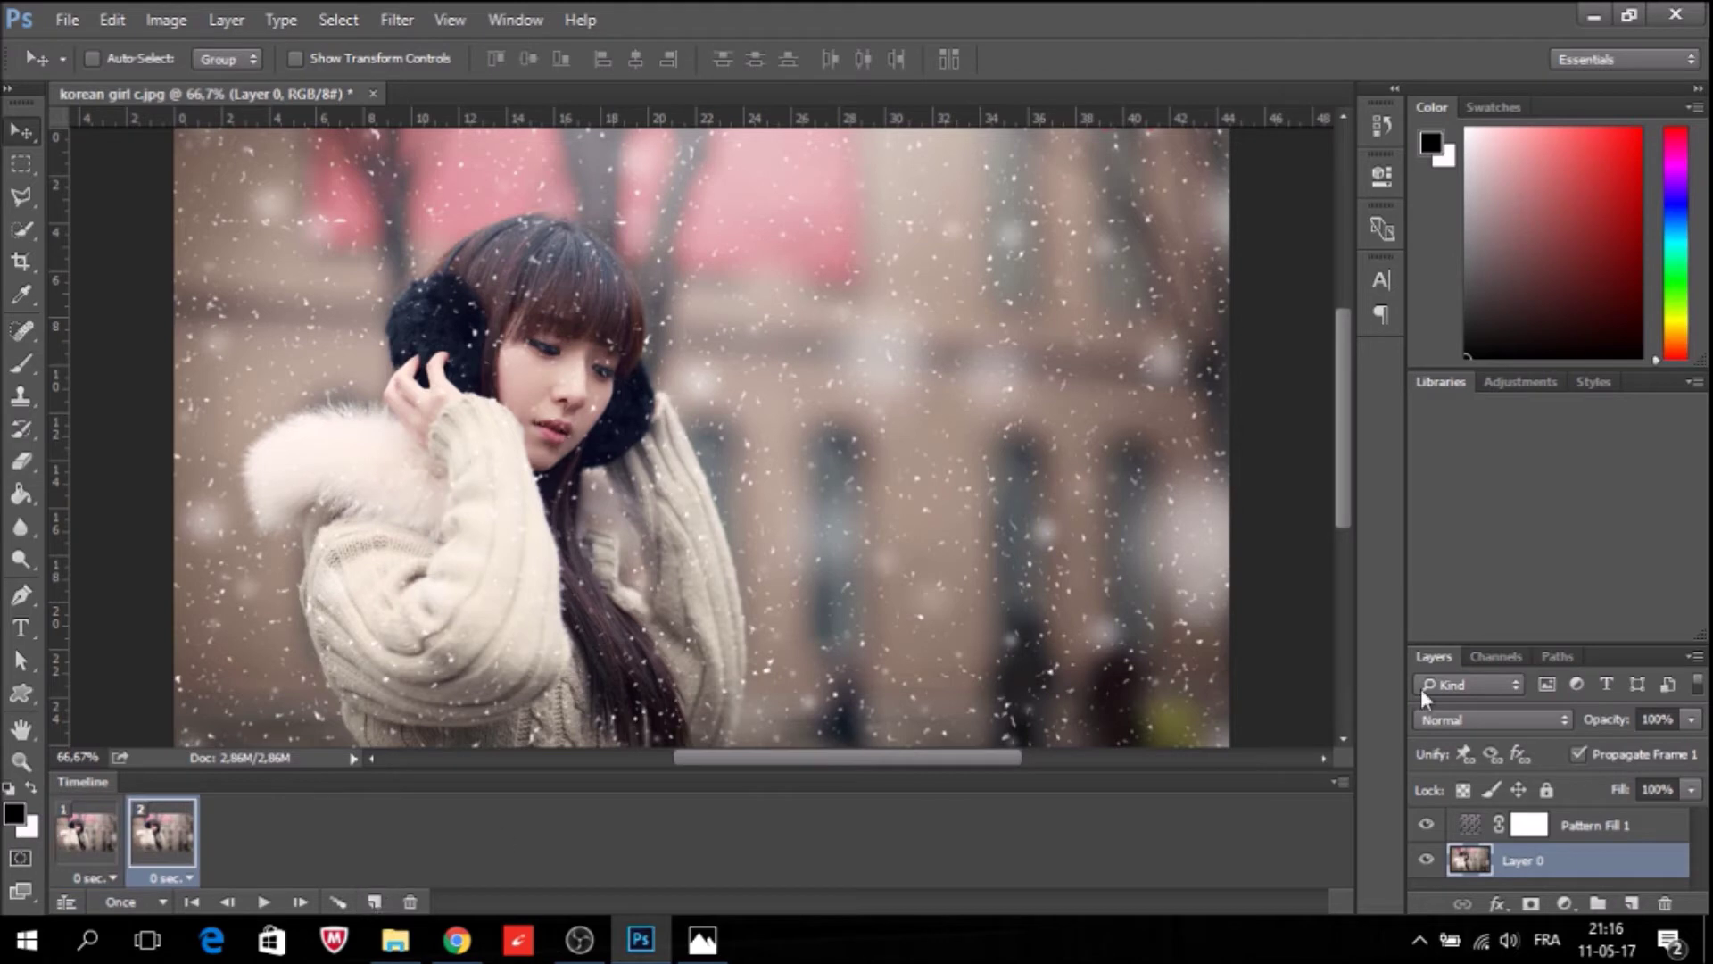
left_click(1466, 824)
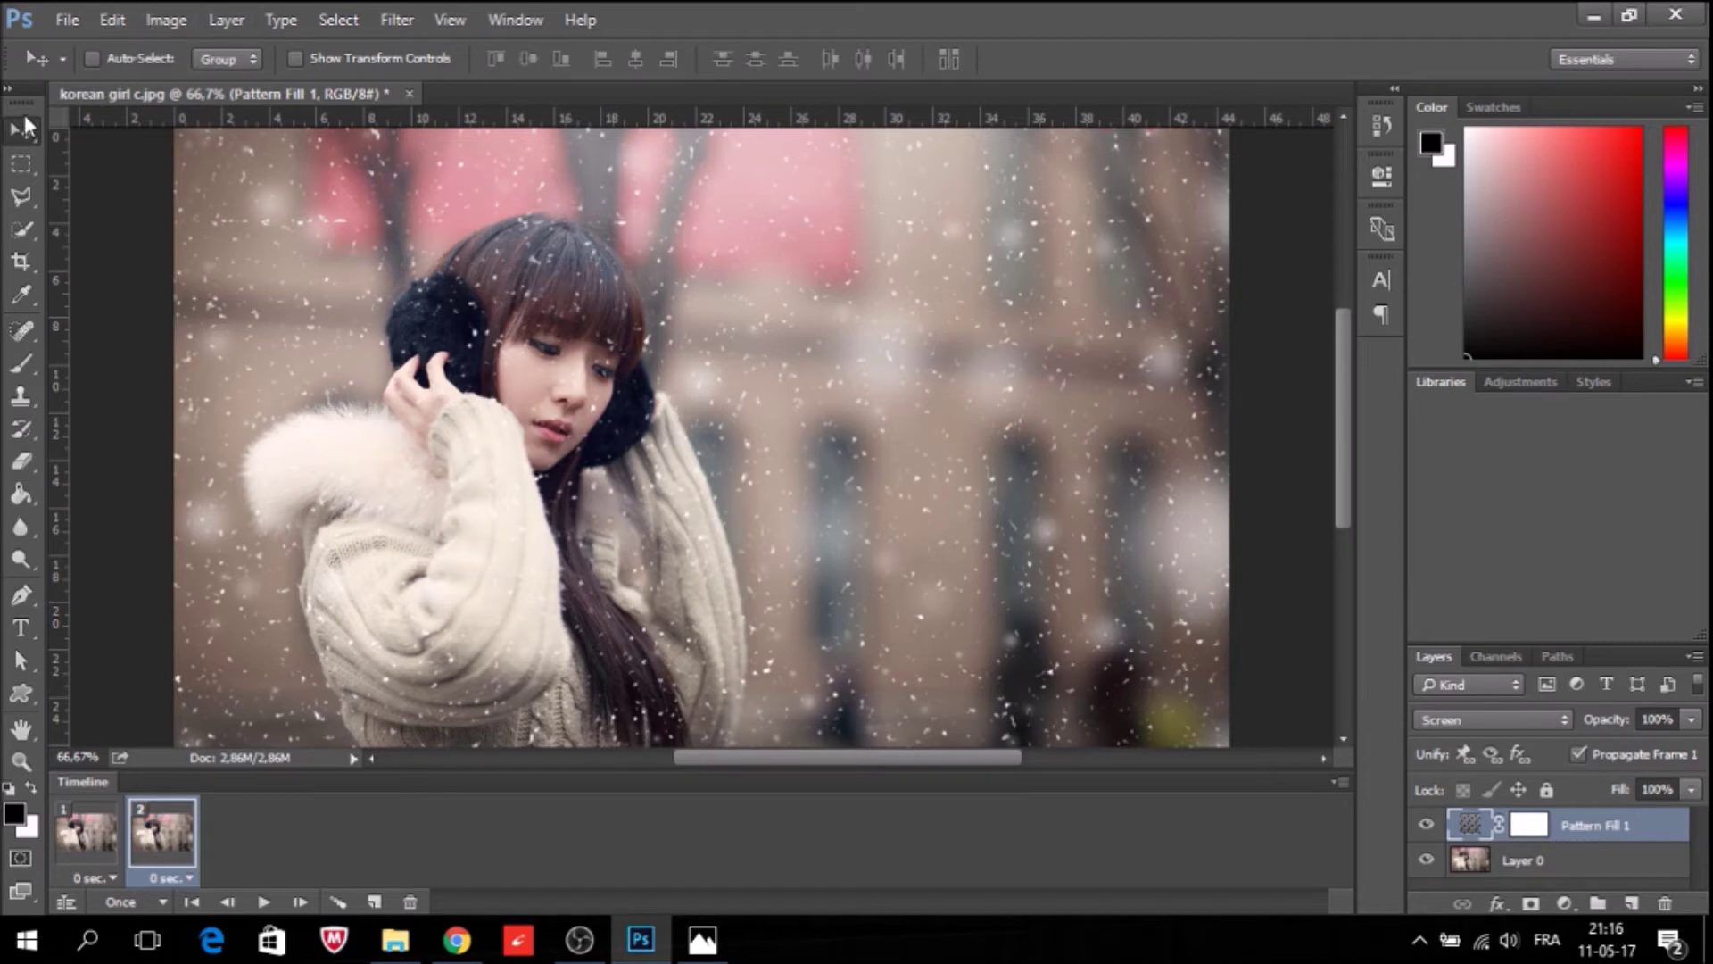
left_click_drag(792, 371, 794, 375)
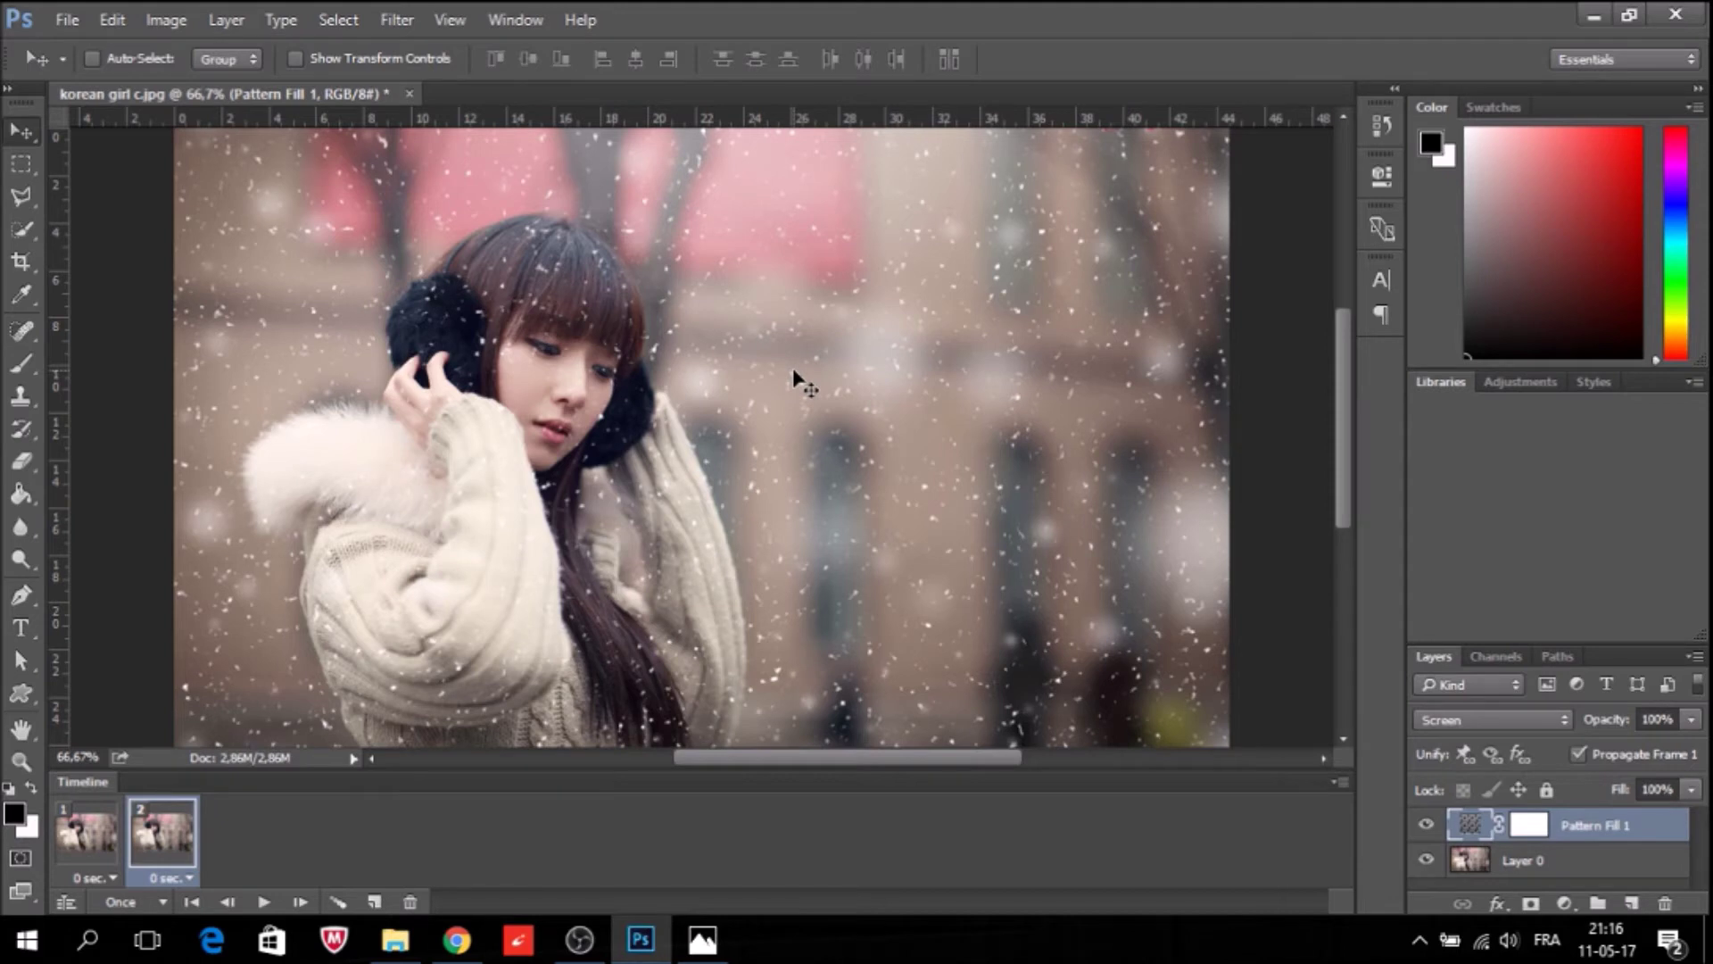
Zoom out and try Free Transform on the snow pattern, dismissing the resulting errors.
key("ctrl+minus")
key("ctrl+minus")
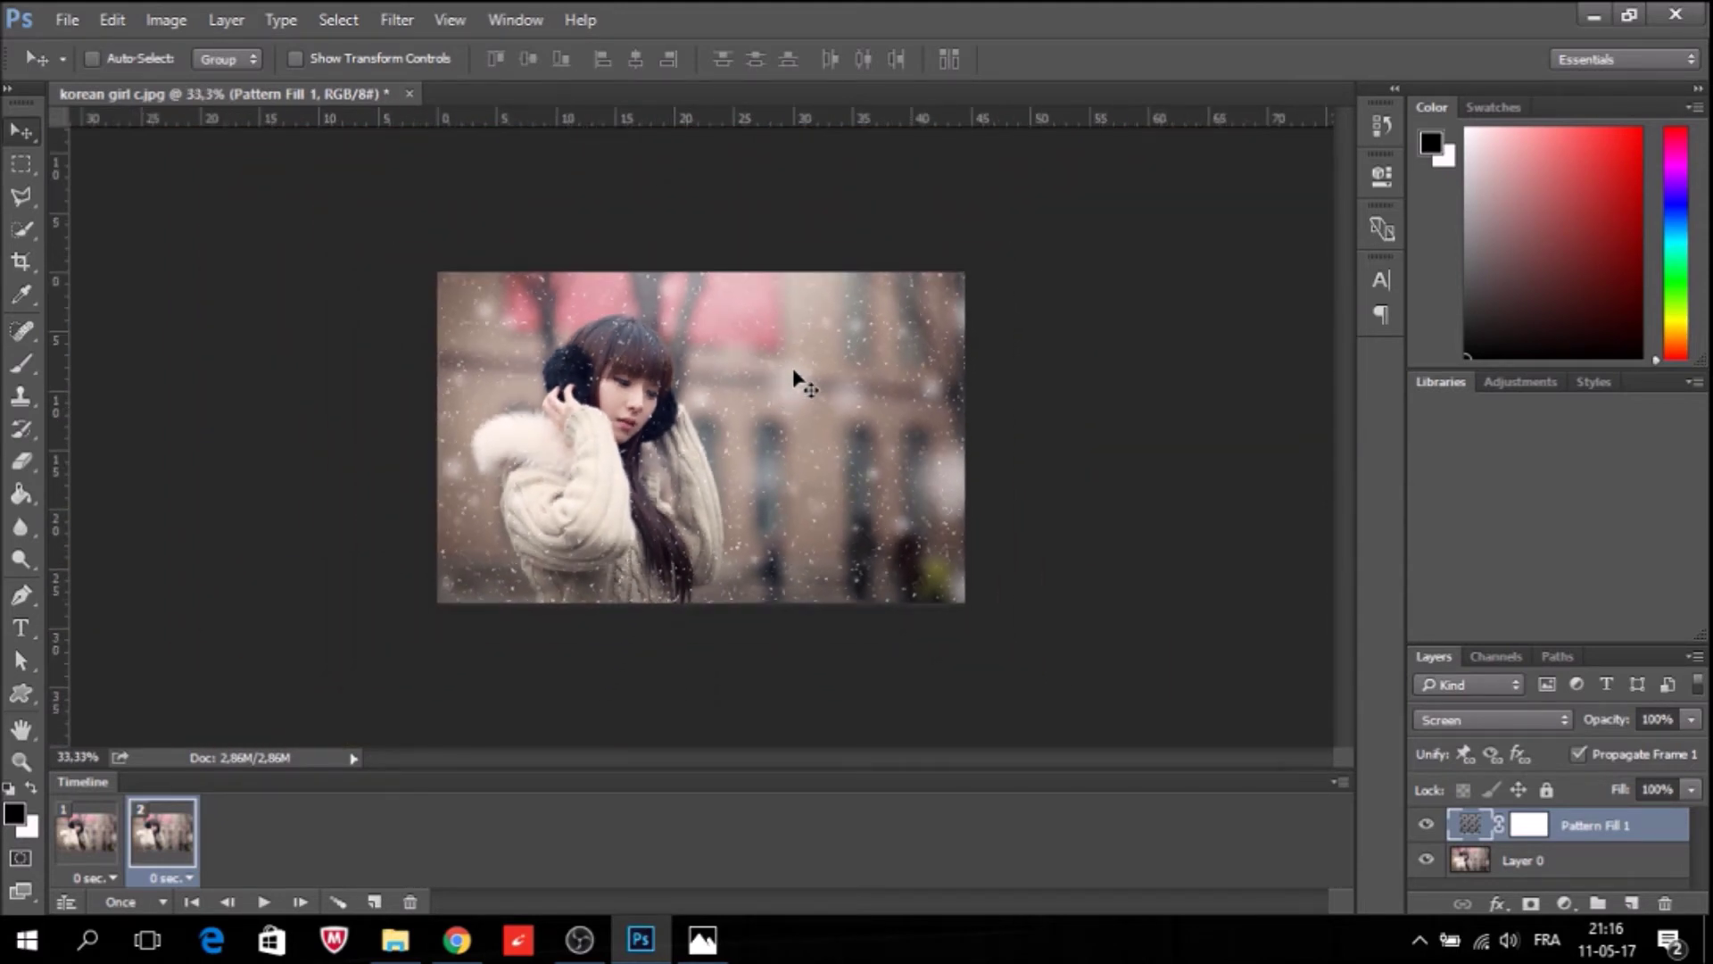
key("ctrl+t")
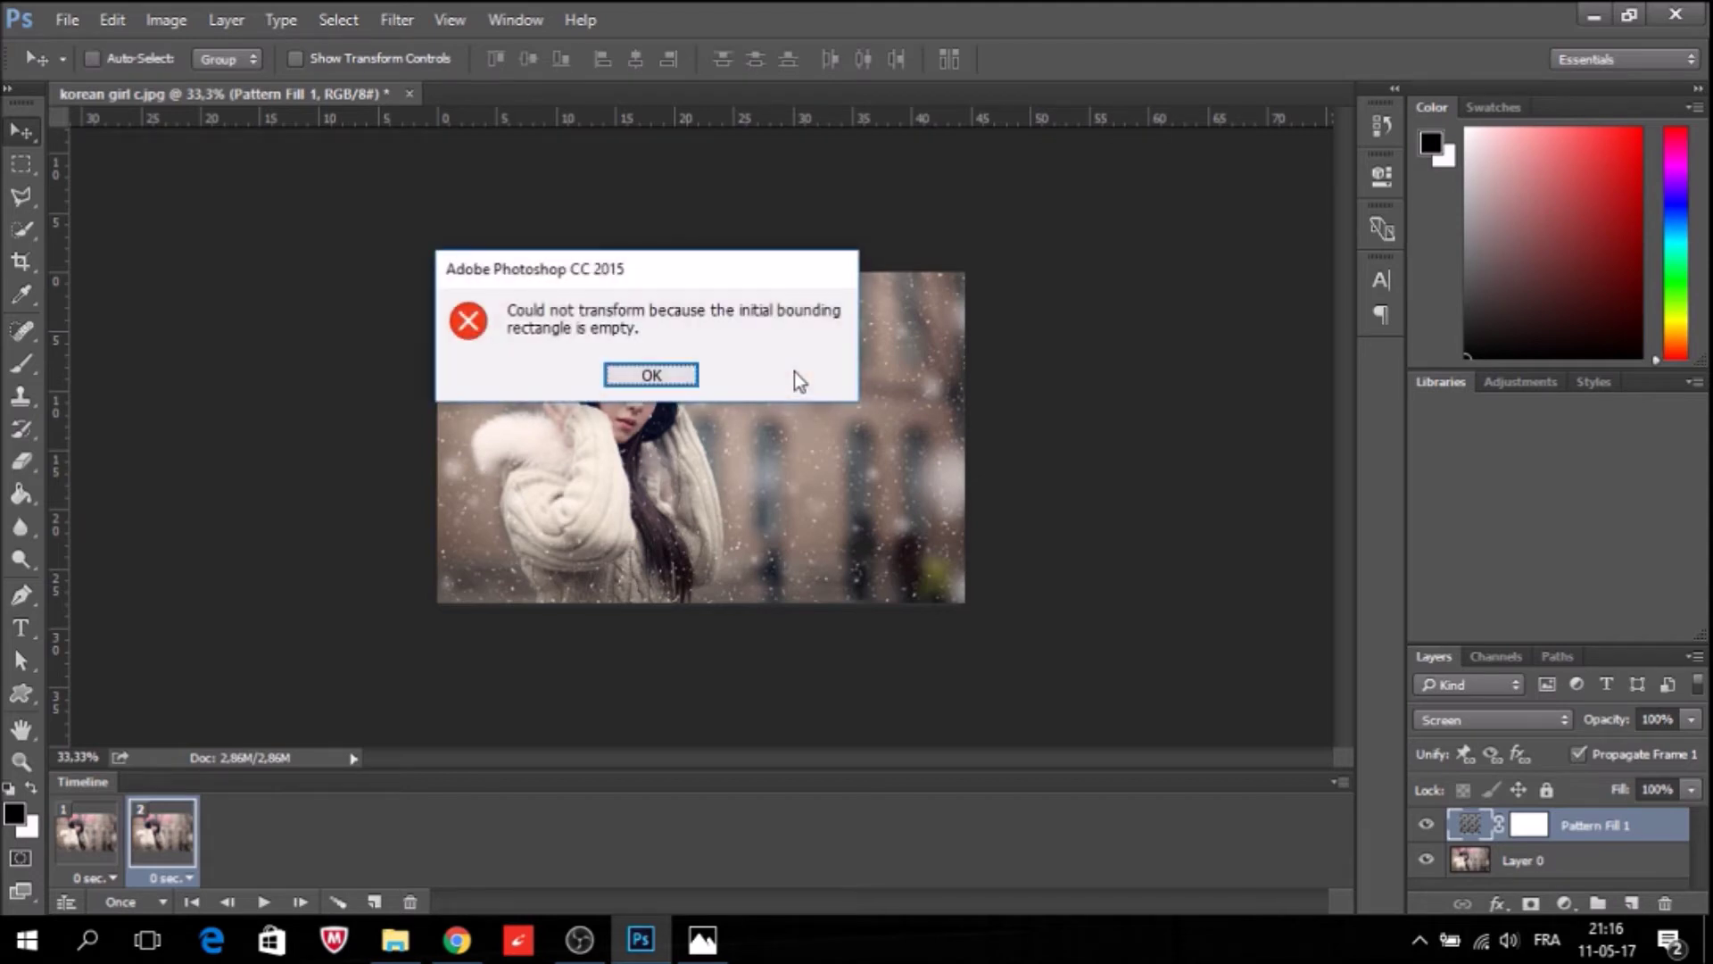
left_click(669, 382)
key("ctrl+t")
left_click(666, 379)
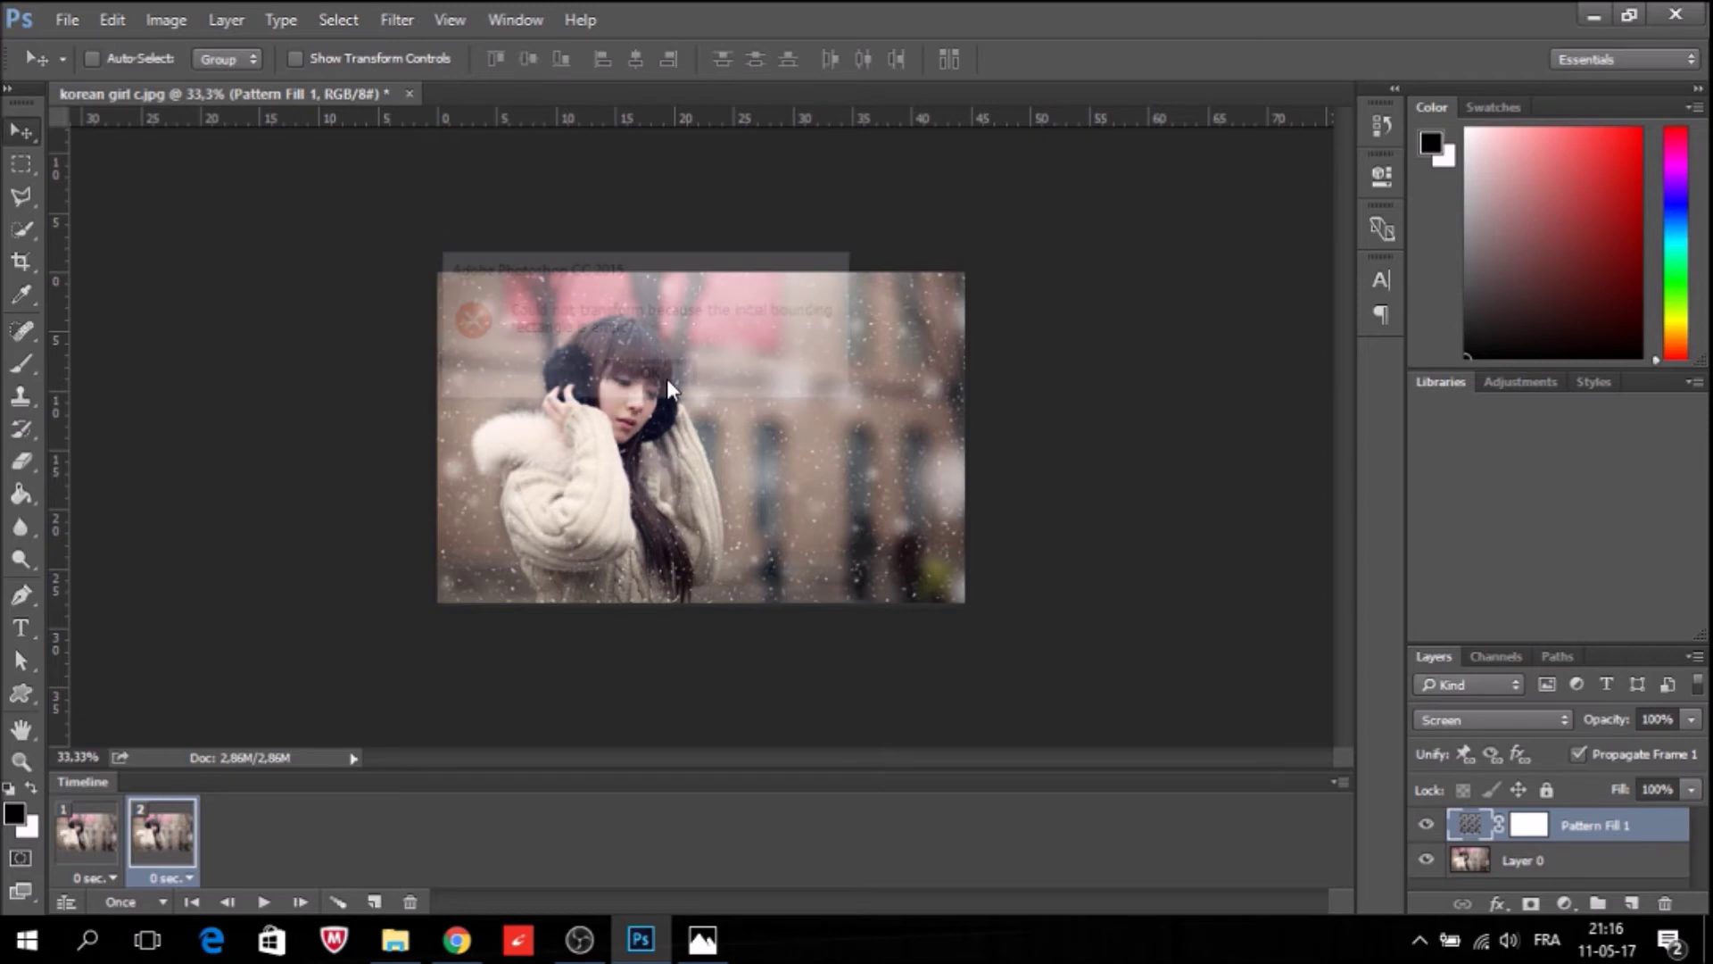
Drag the snow pattern layer upward in frame 2, then compare with frame 1.
left_click_drag(667, 384, 700, 39)
left_click_drag(802, 505, 810, 334)
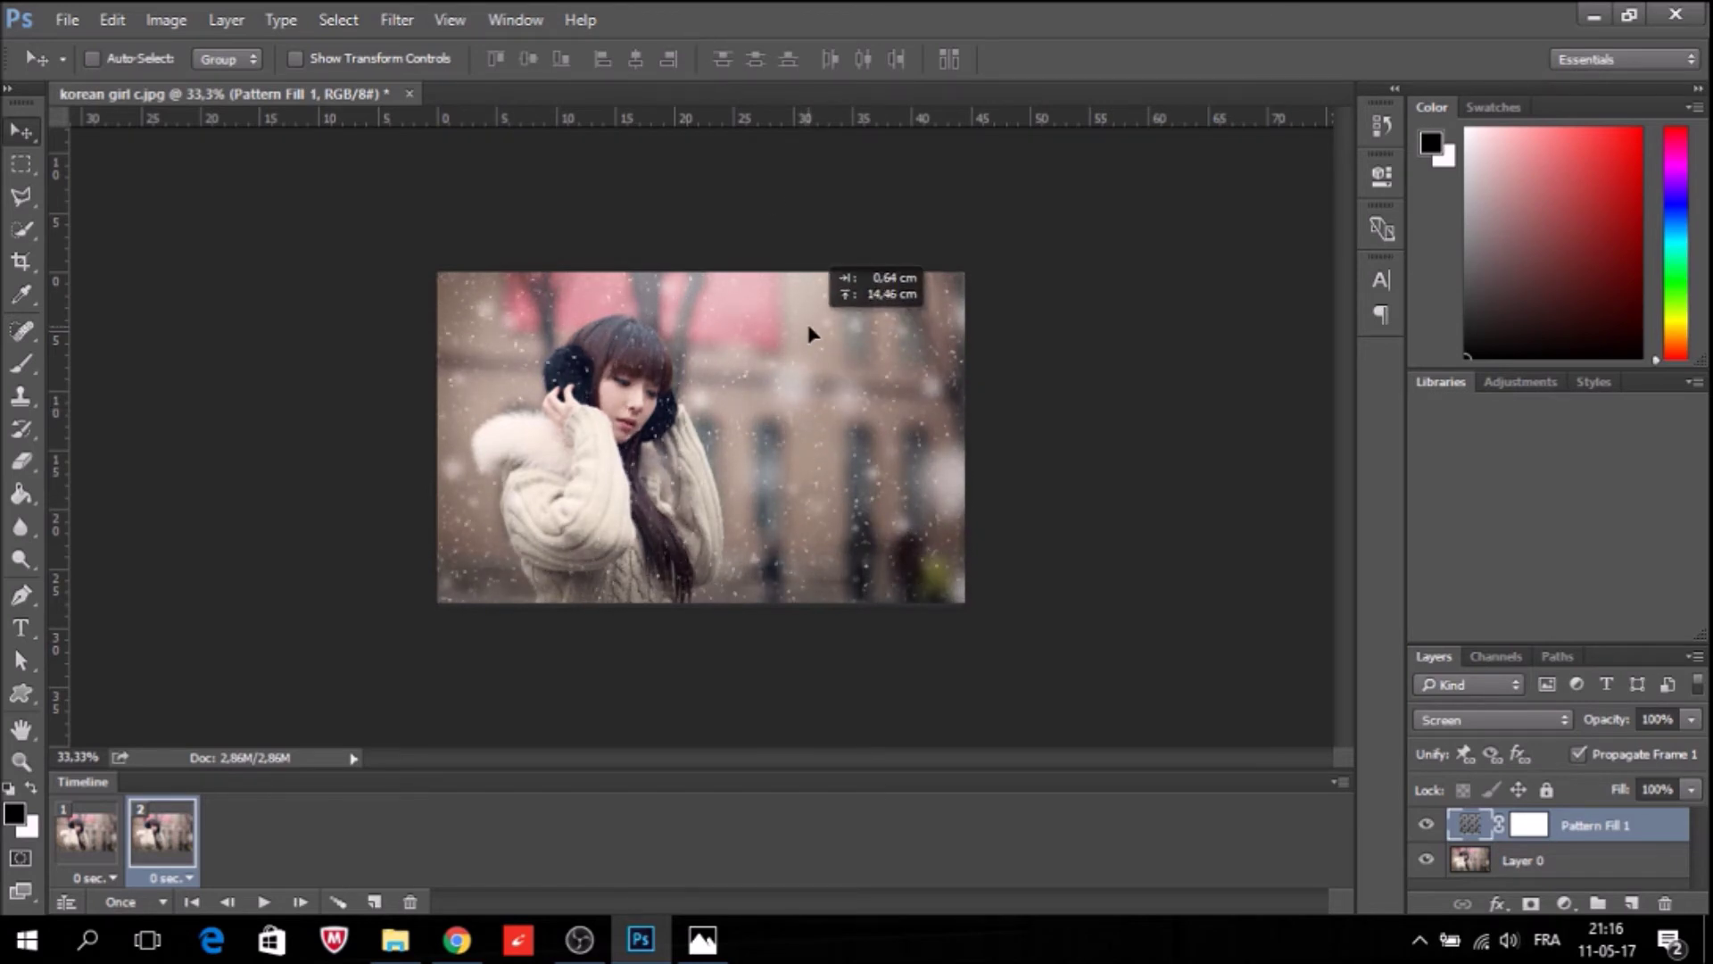
left_click_drag(809, 334, 821, 187)
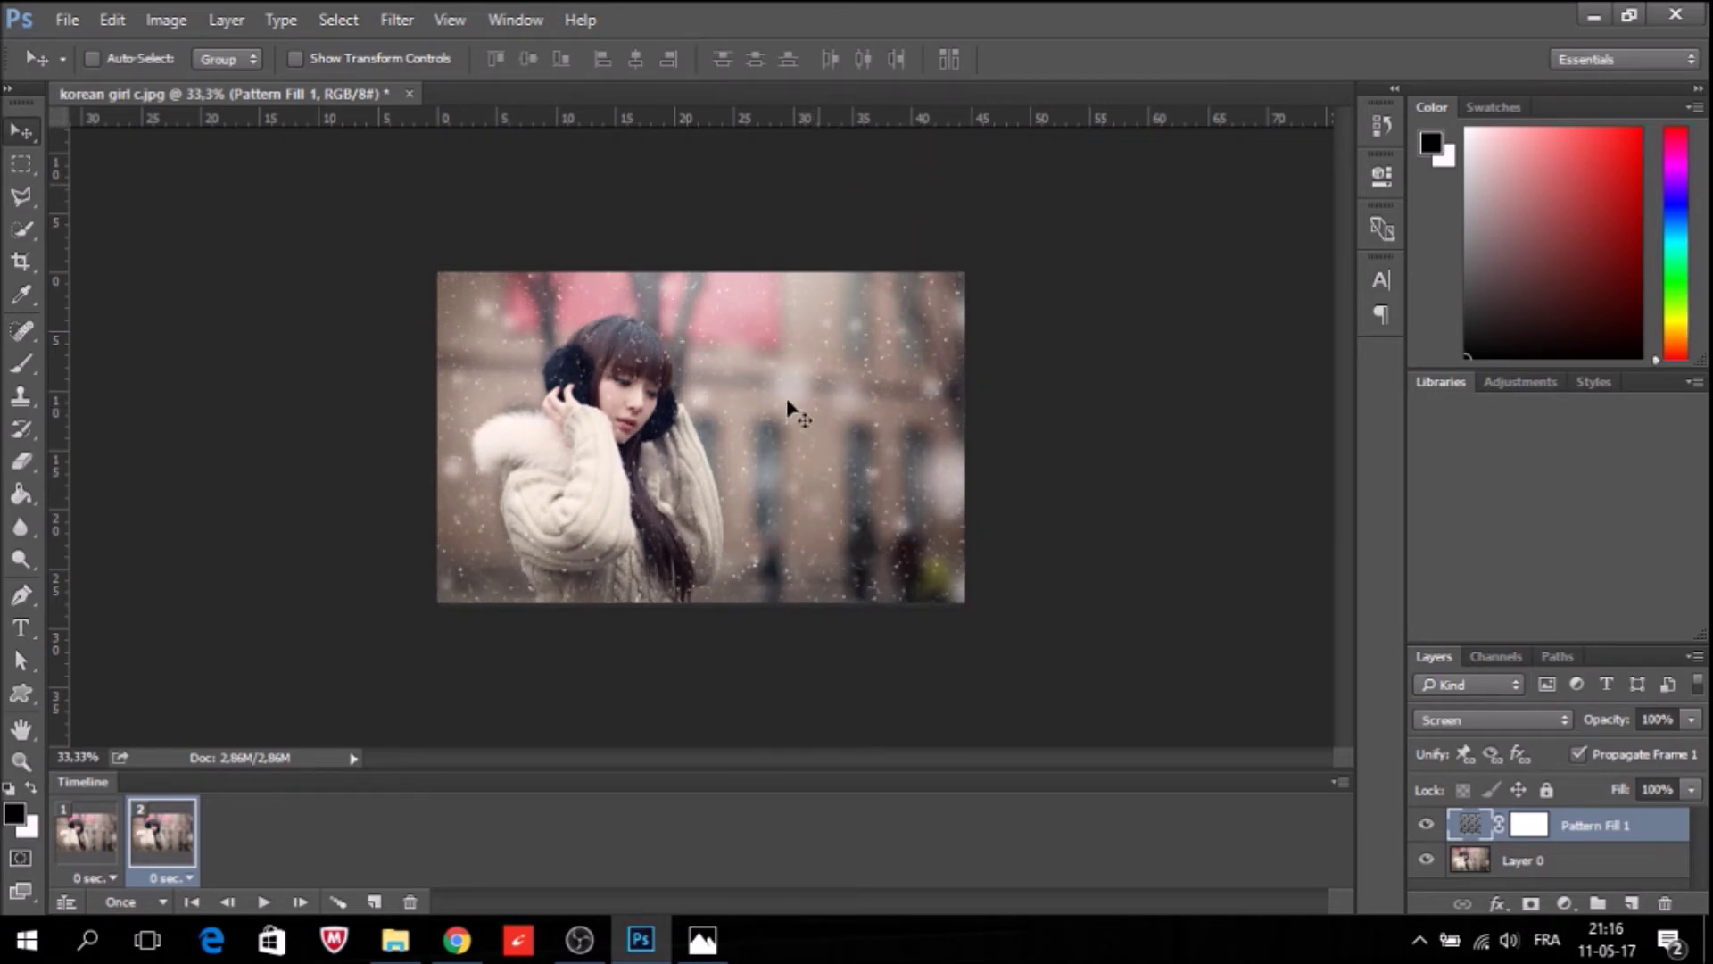
left_click_drag(787, 413, 797, 303)
left_click(103, 837)
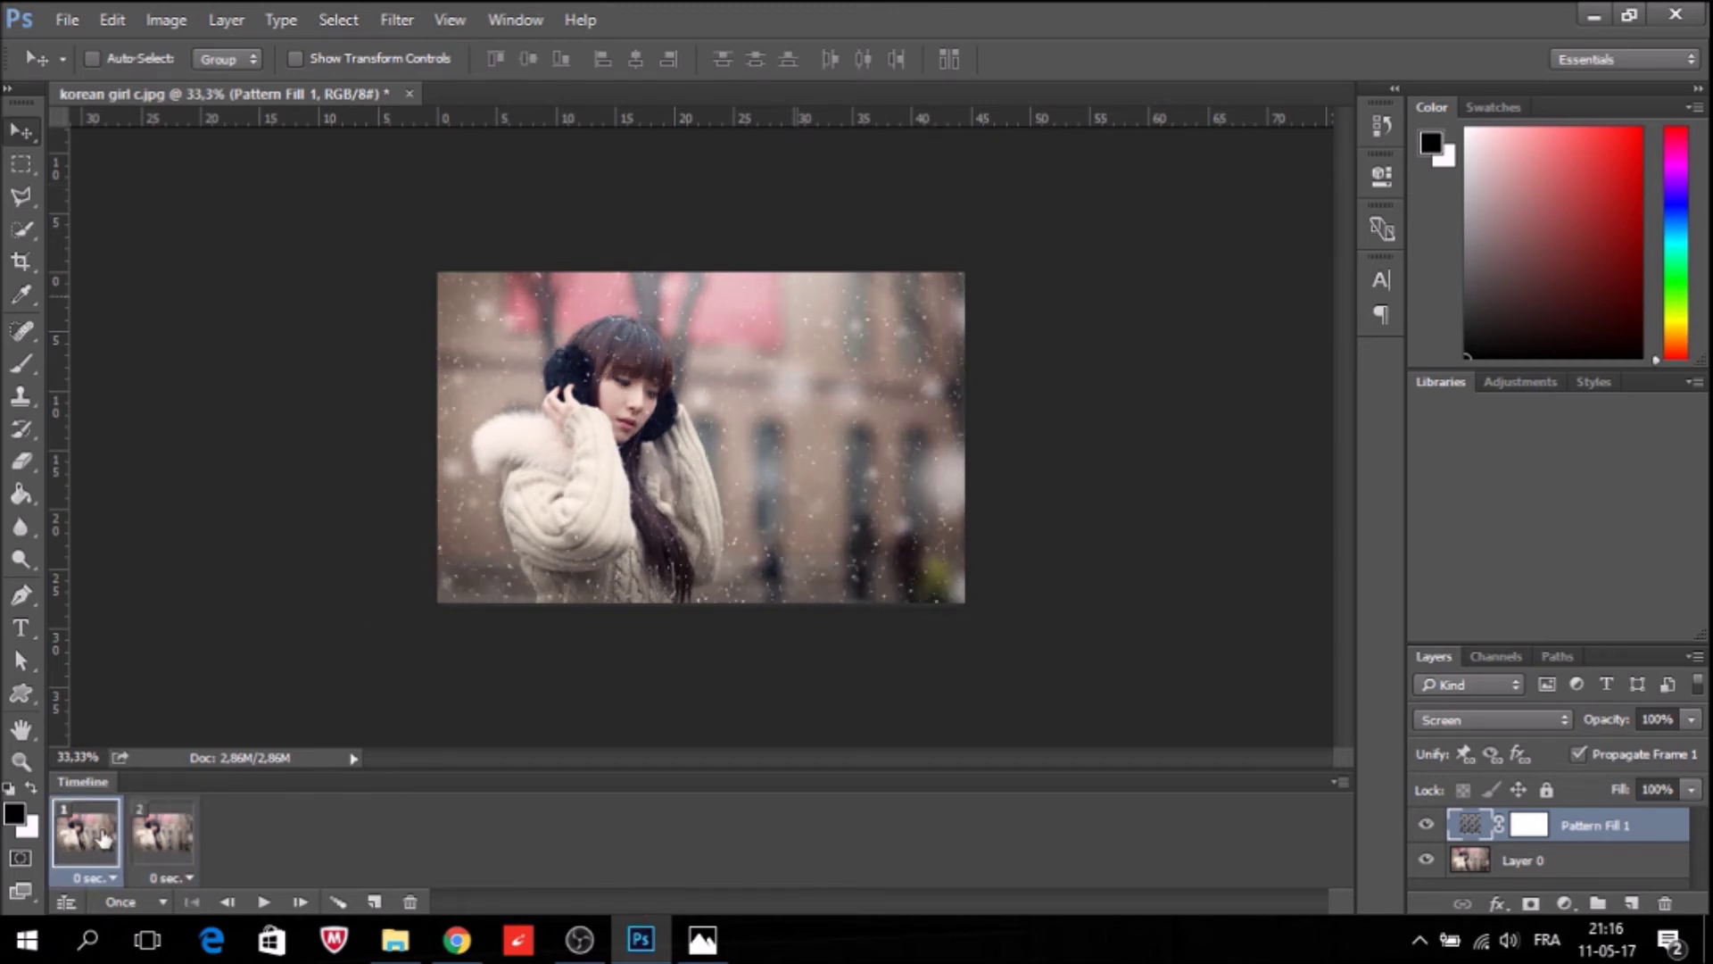
In frame 2, move the snow pattern about 16 cm lower, then return to frame 1.
left_click(157, 846)
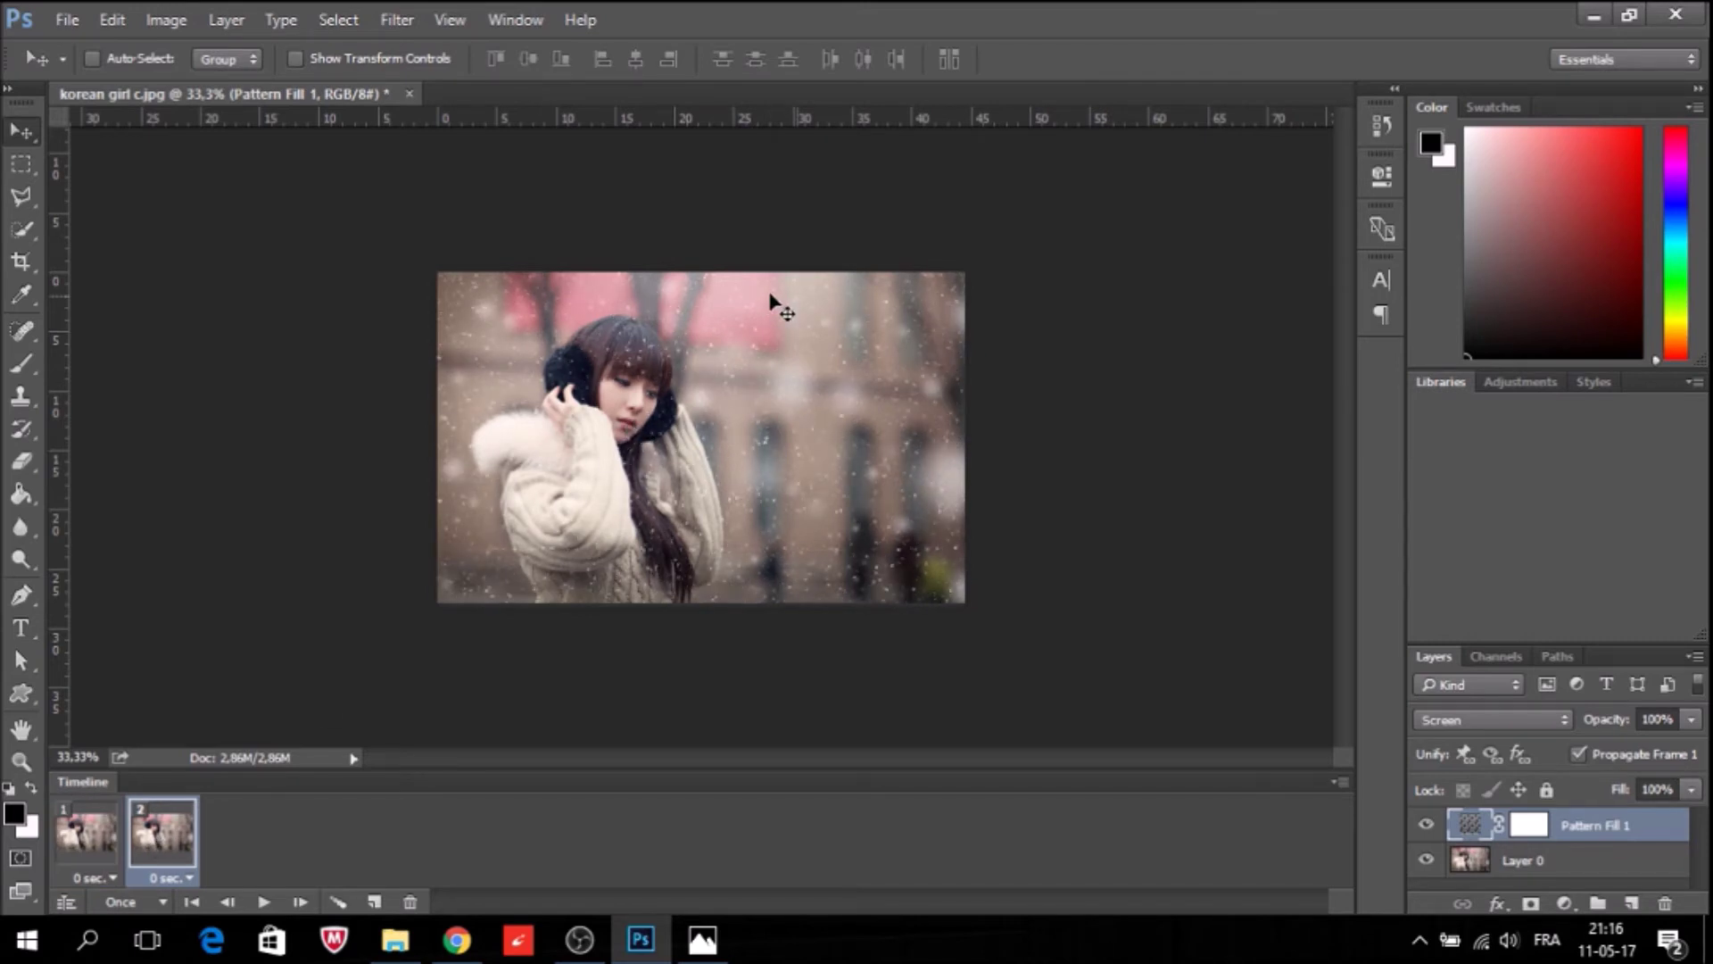
left_click_drag(750, 302, 752, 604)
left_click_drag(707, 317, 706, 579)
left_click_drag(704, 290, 703, 632)
left_click(94, 835)
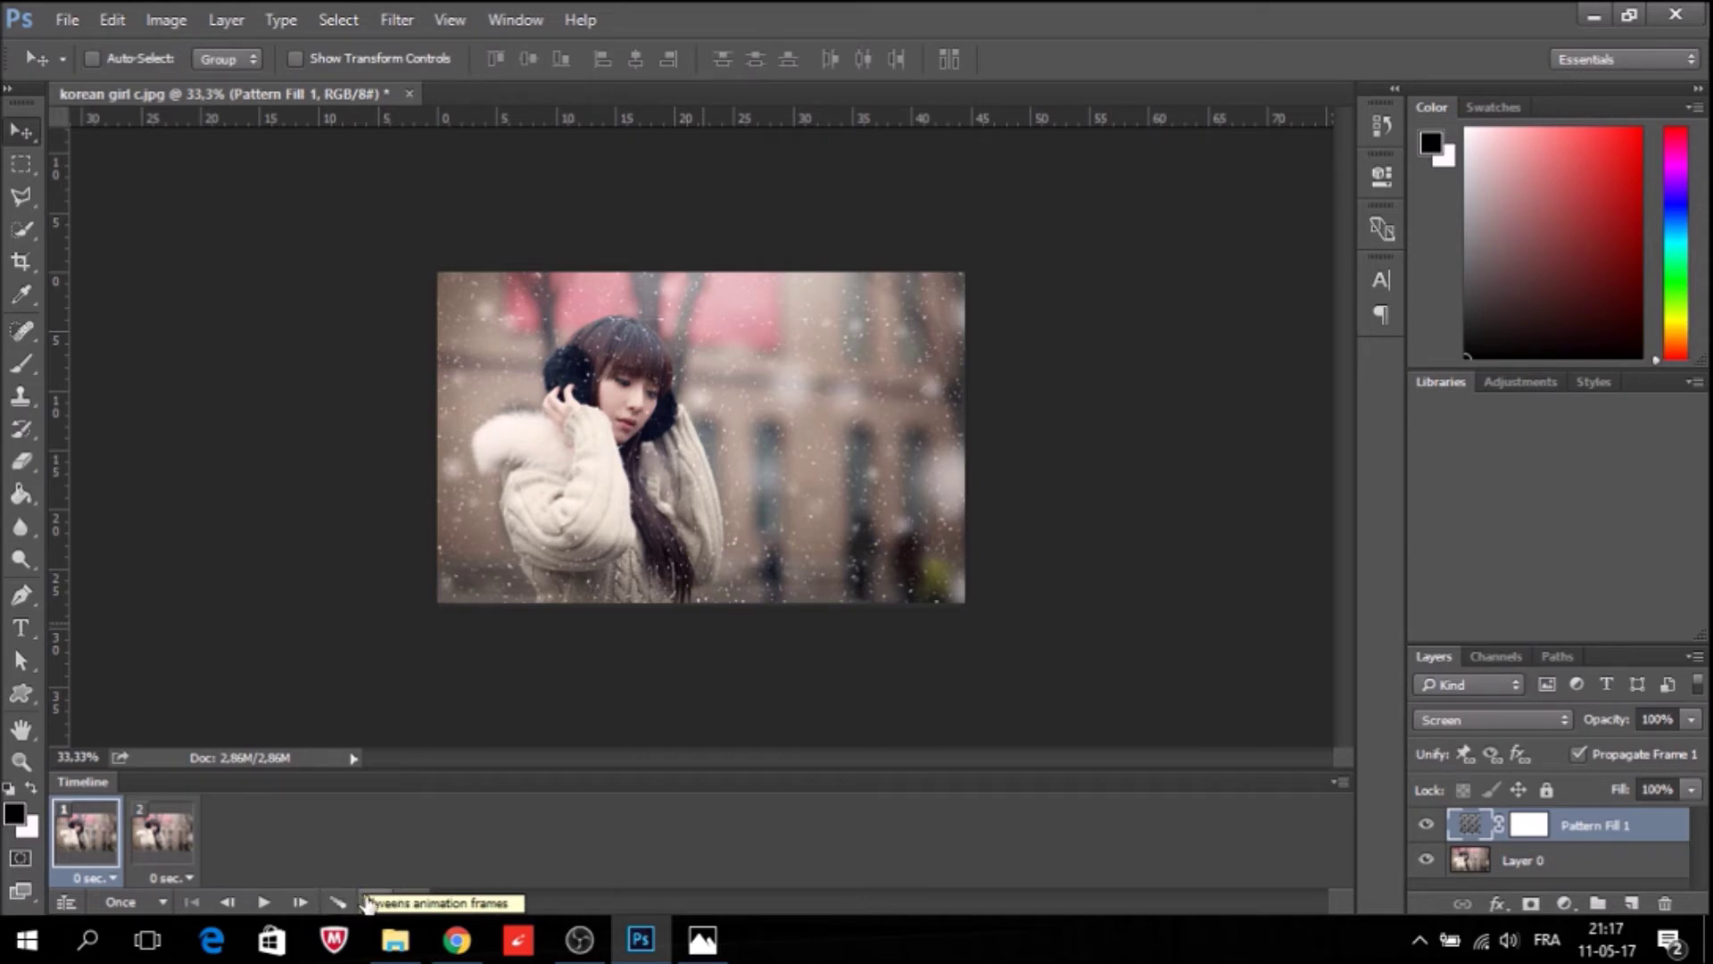
left_click(336, 903)
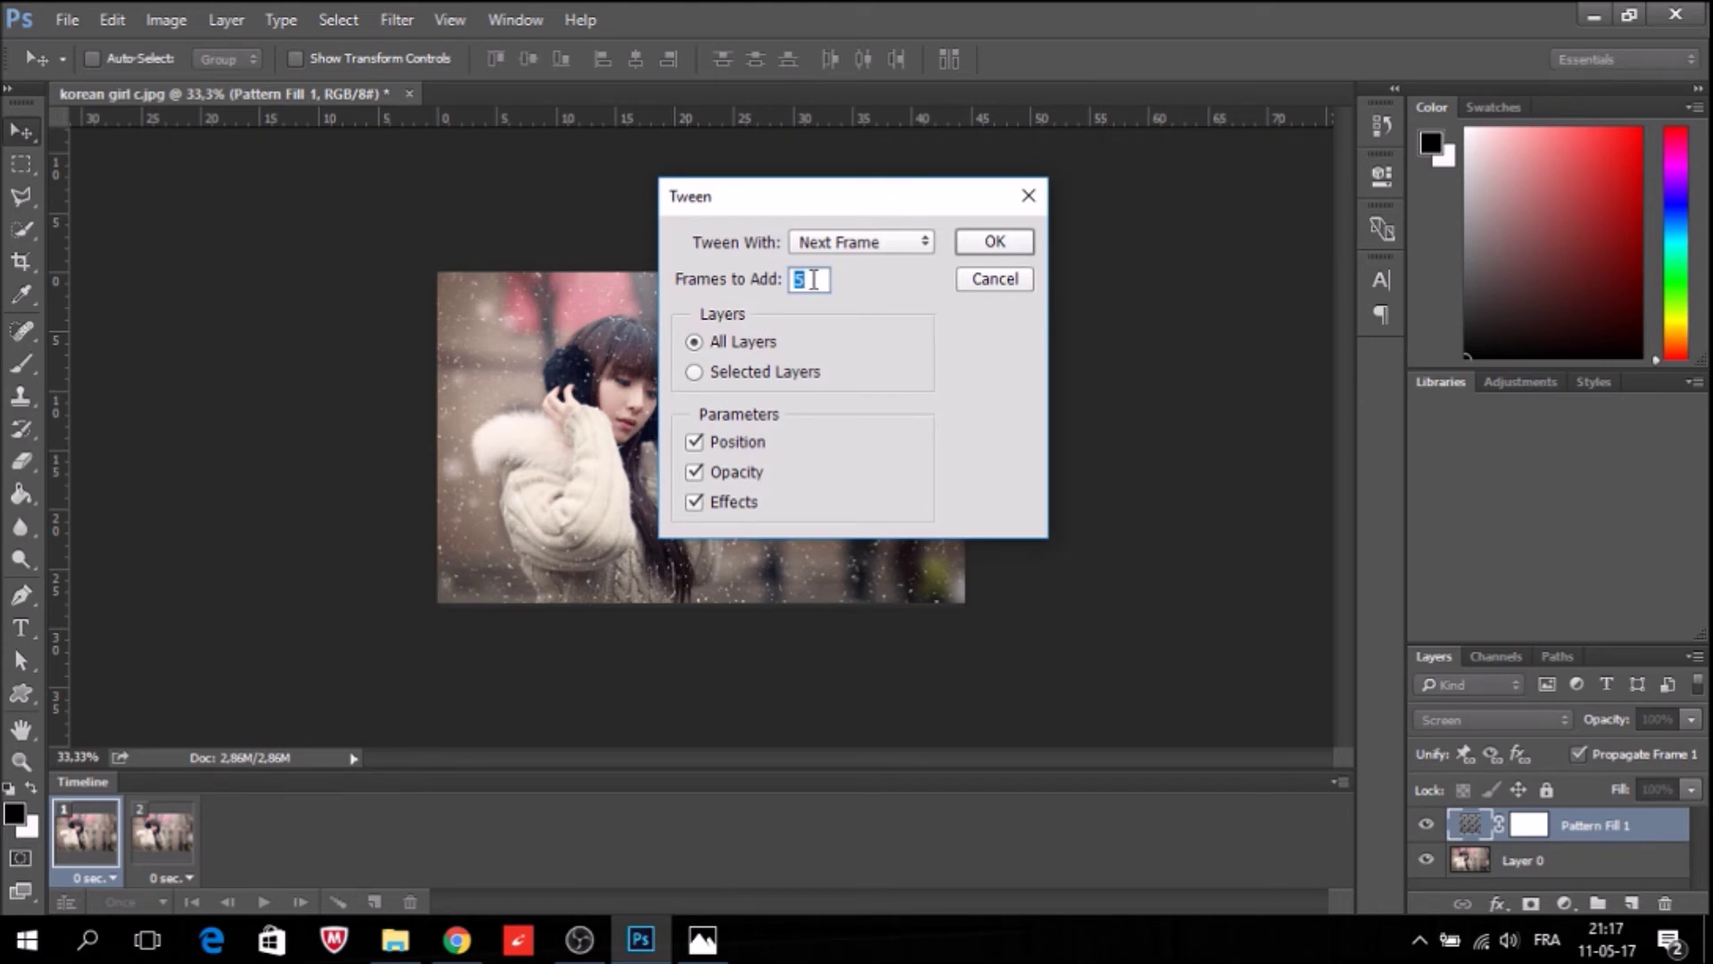
Tween 7 in-between frames, set looping to Forever, and play the snowfall animation.
type("7")
left_click(987, 254)
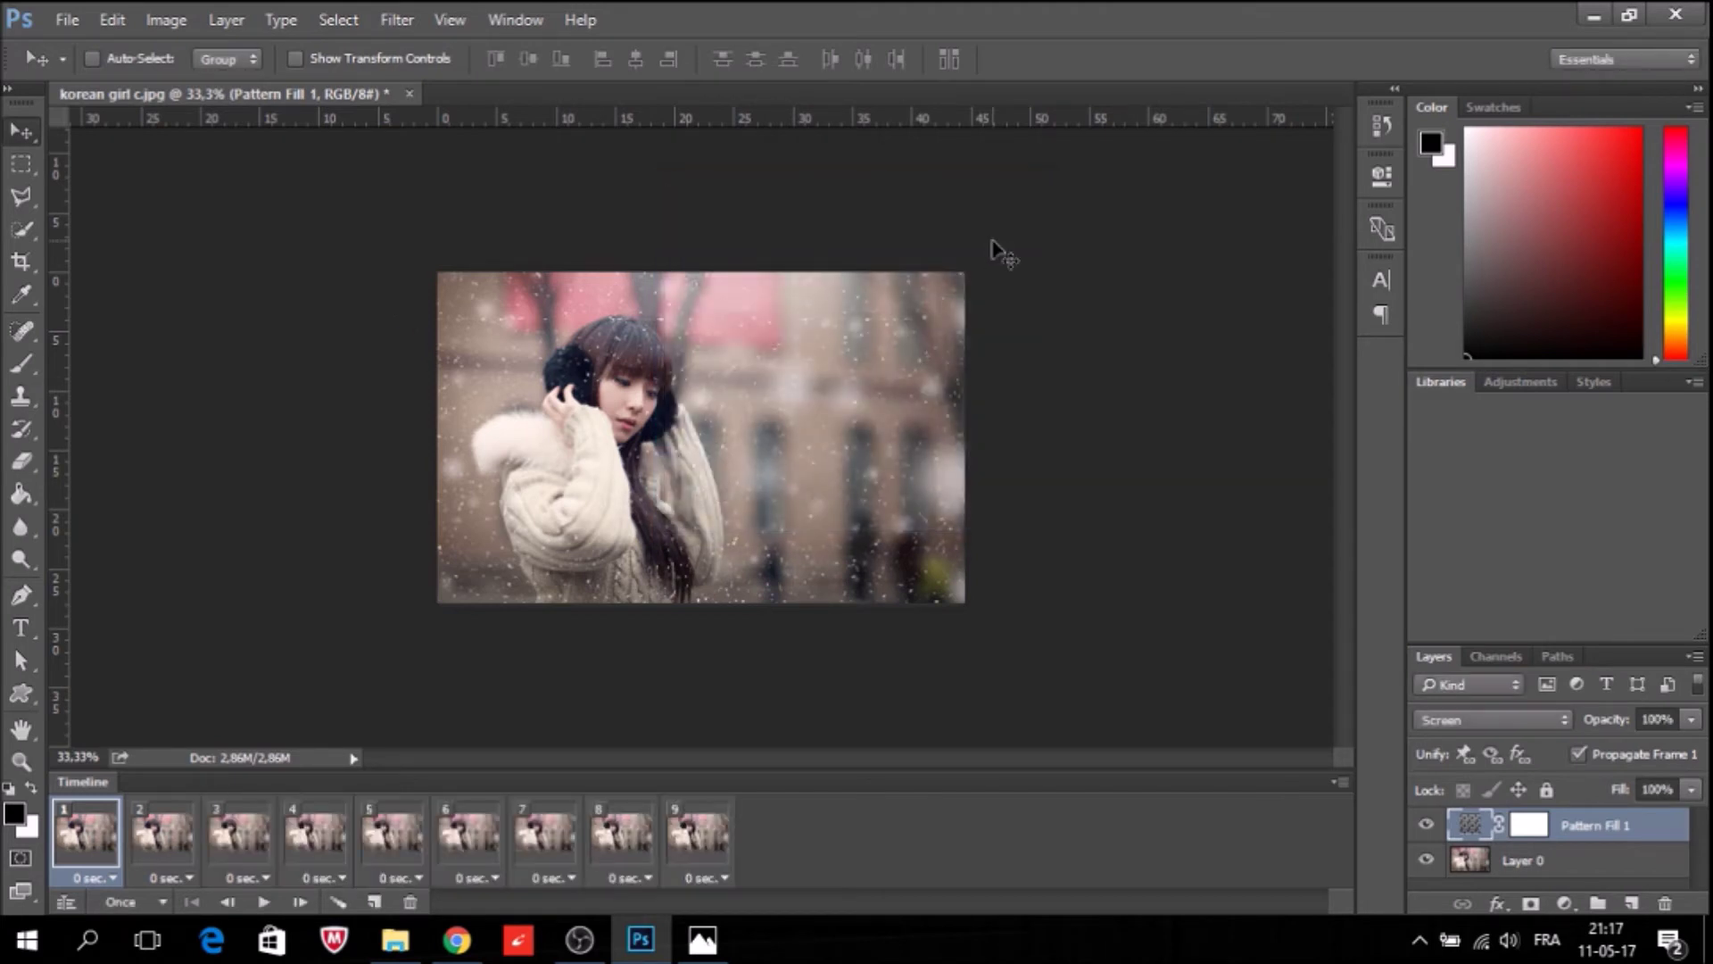
left_click(162, 902)
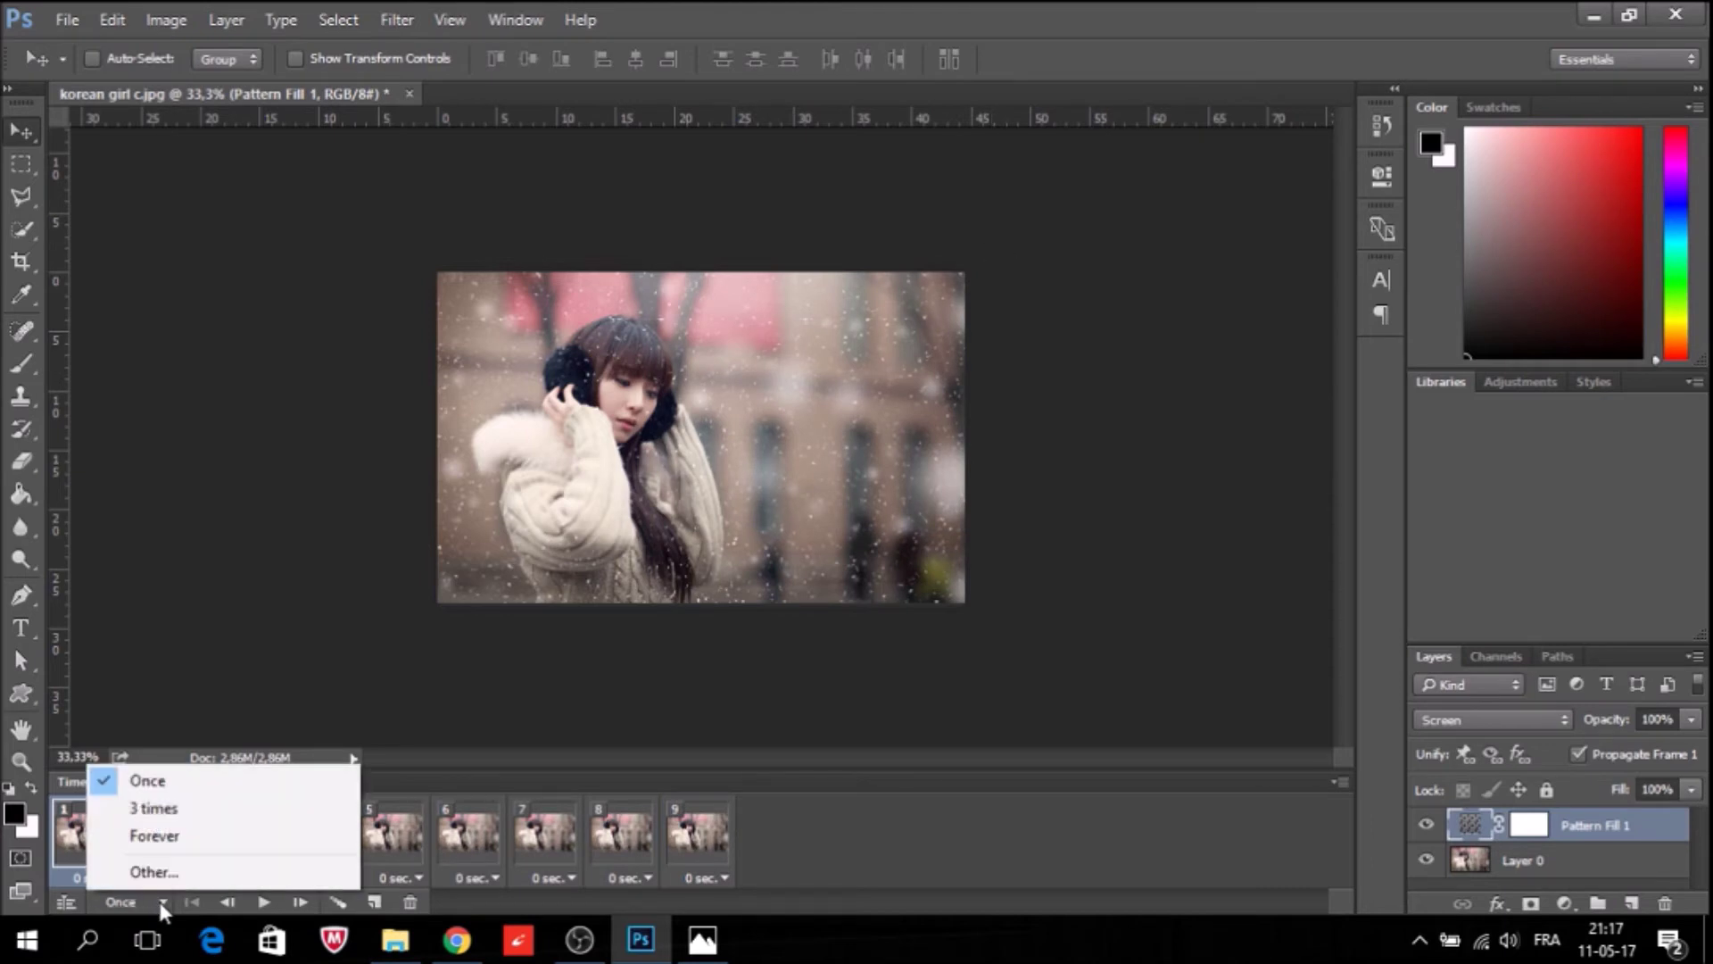
left_click(148, 838)
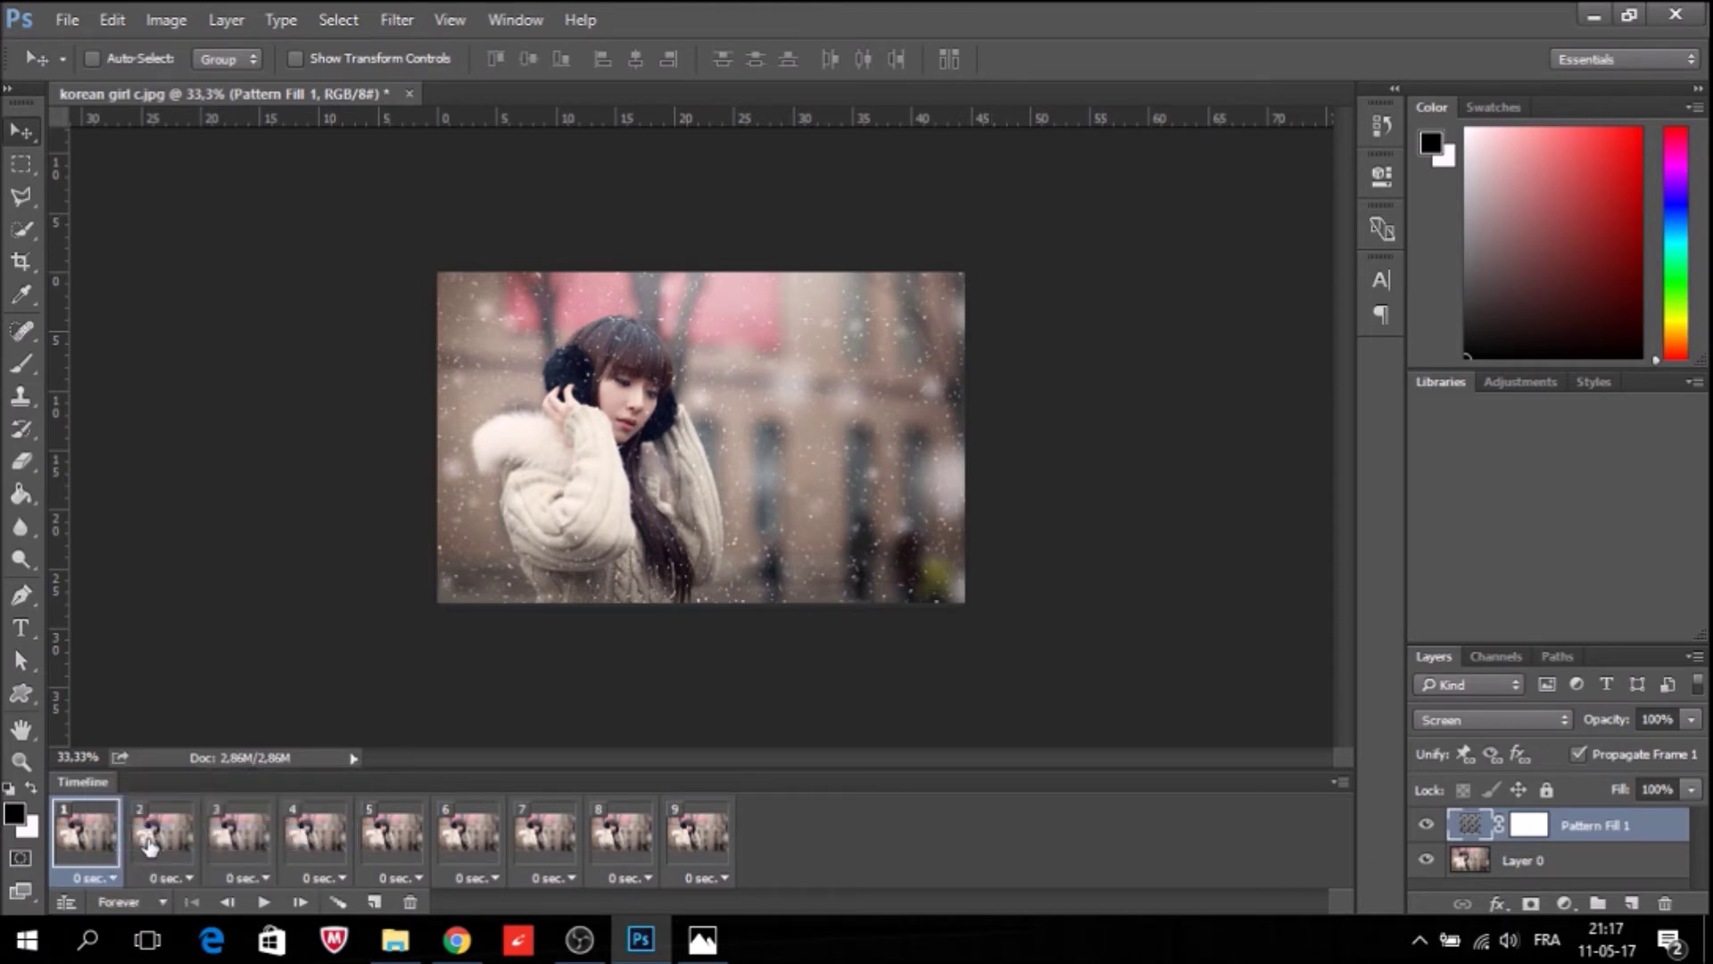
left_click(263, 902)
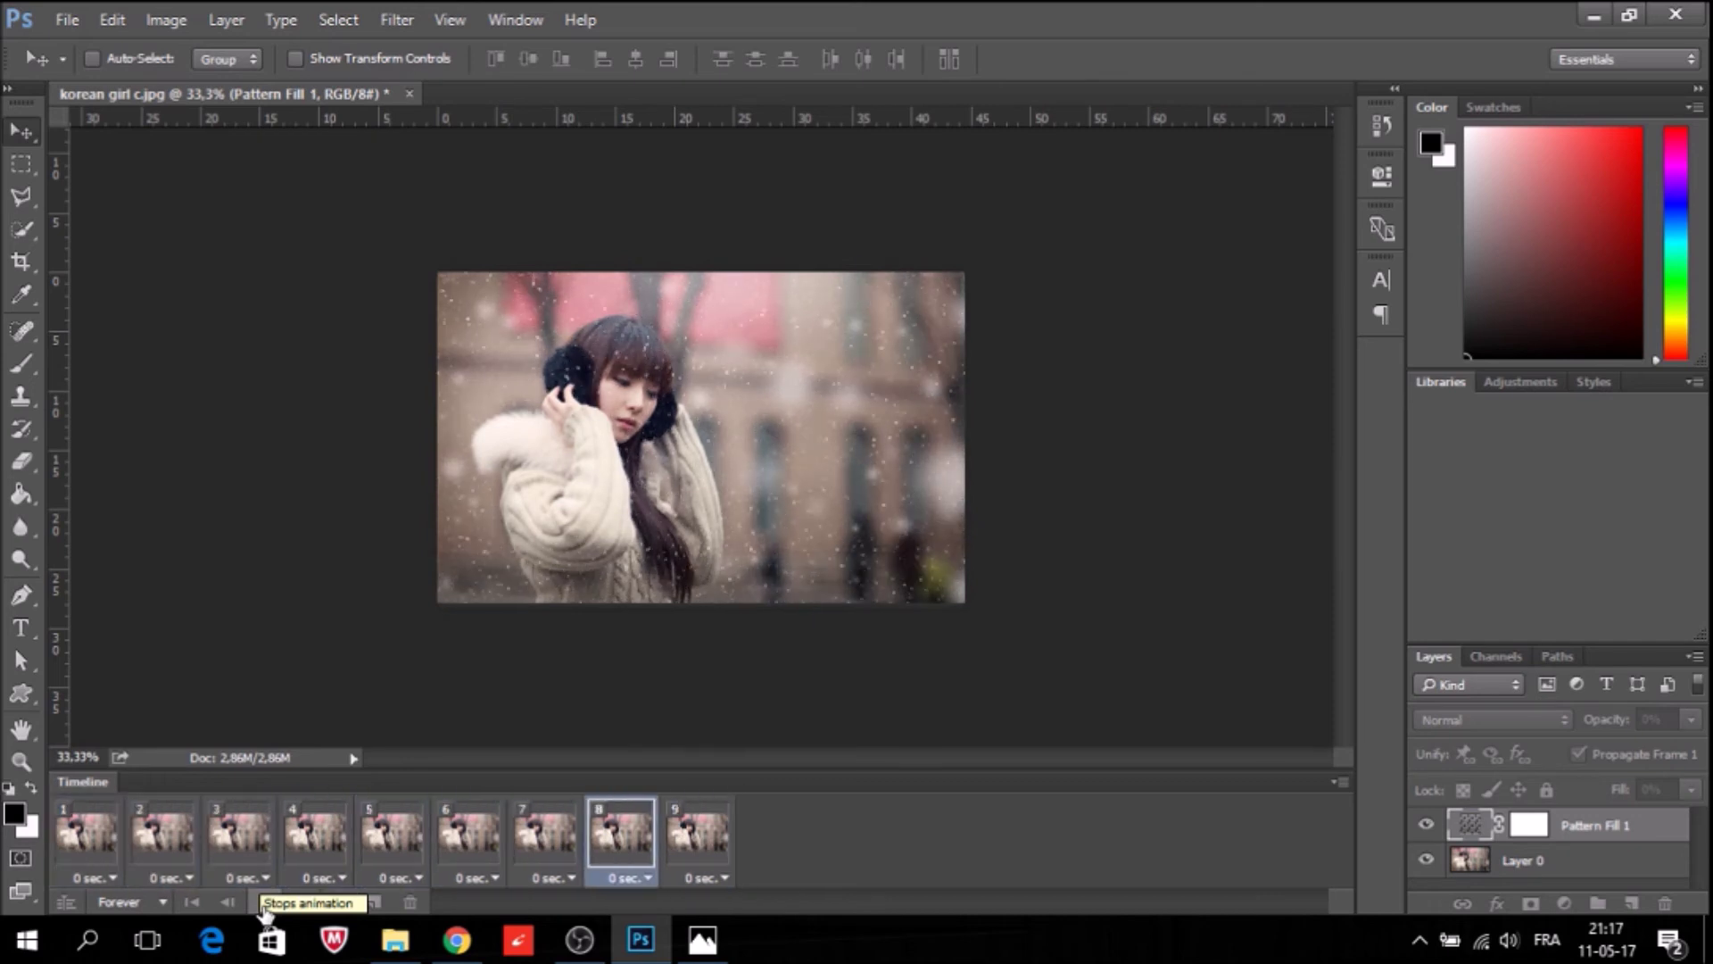
Fit the image to the window with Ctrl+0 while the snowfall preview plays.
key("ctrl+0")
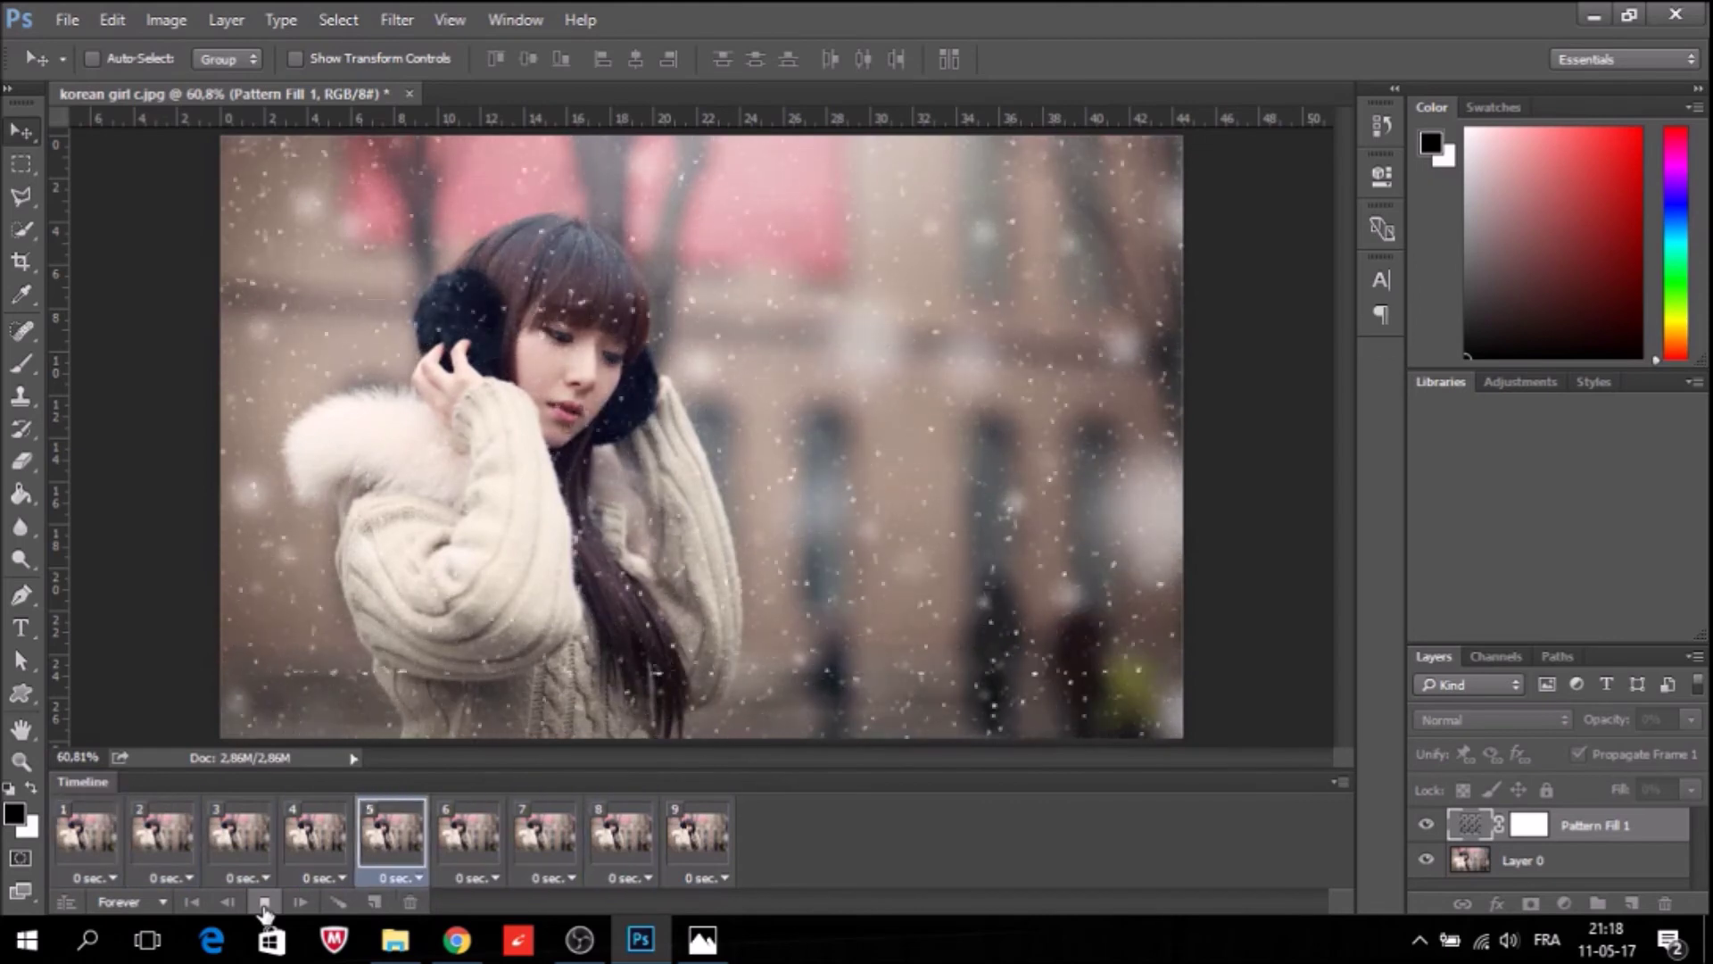
Stop playback and give frames 1 through 4 a 0.1-second delay each.
left_click(264, 903)
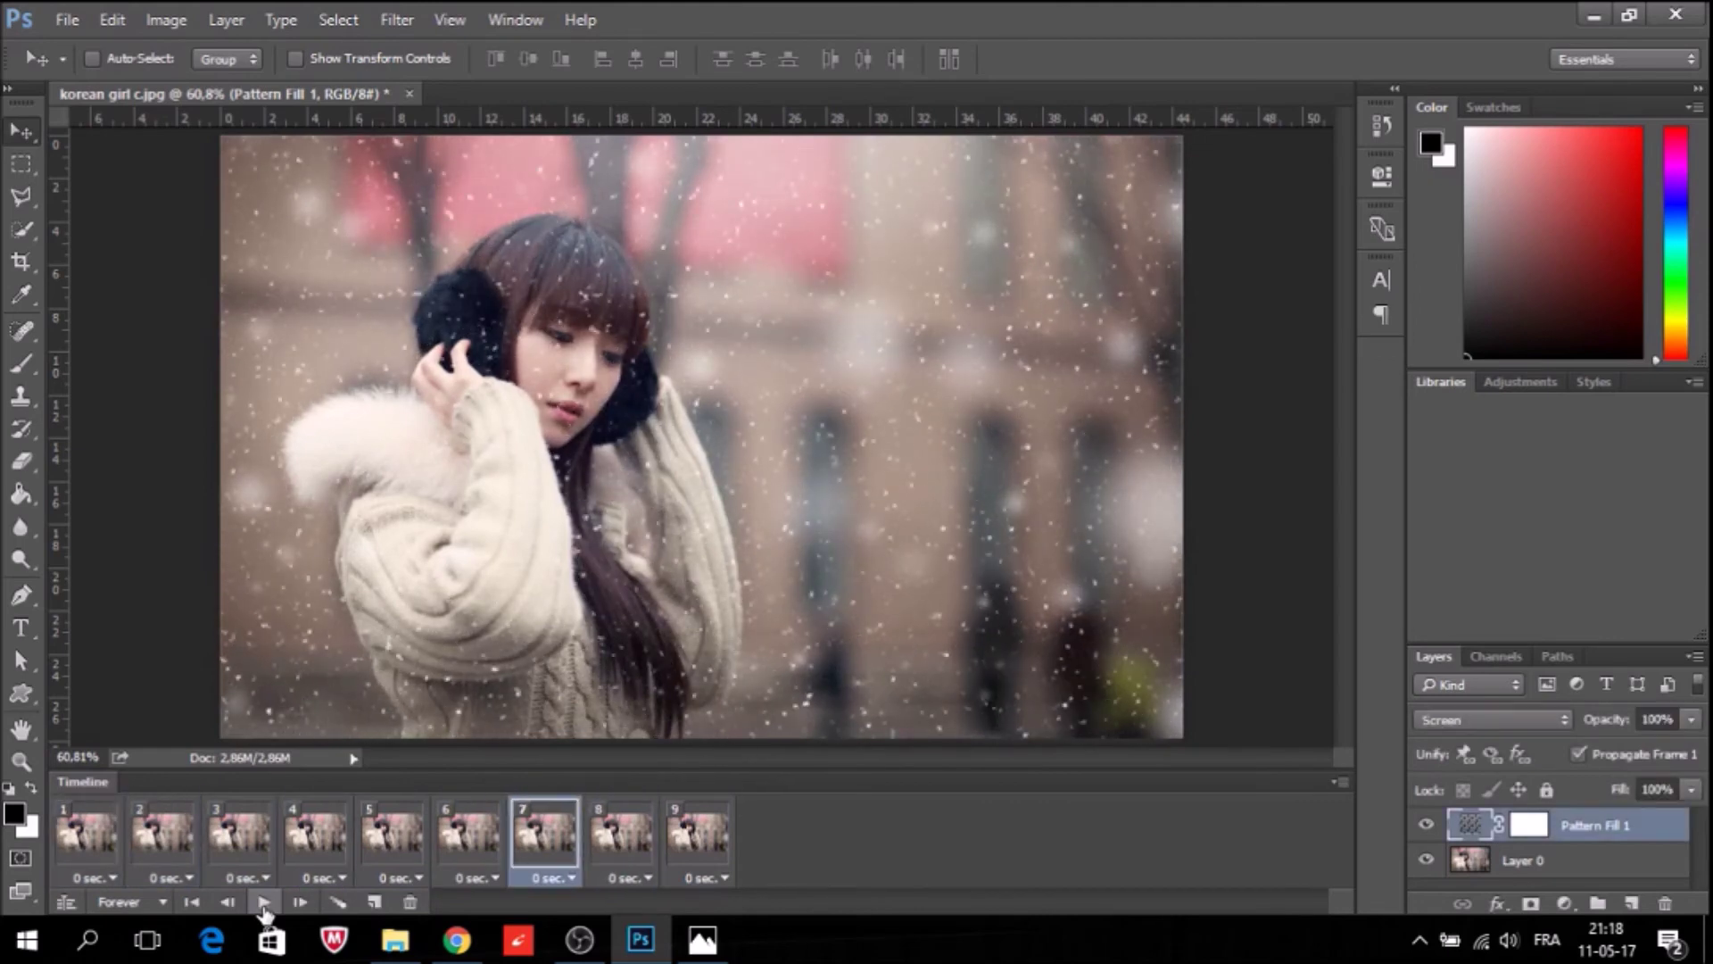
left_click(94, 878)
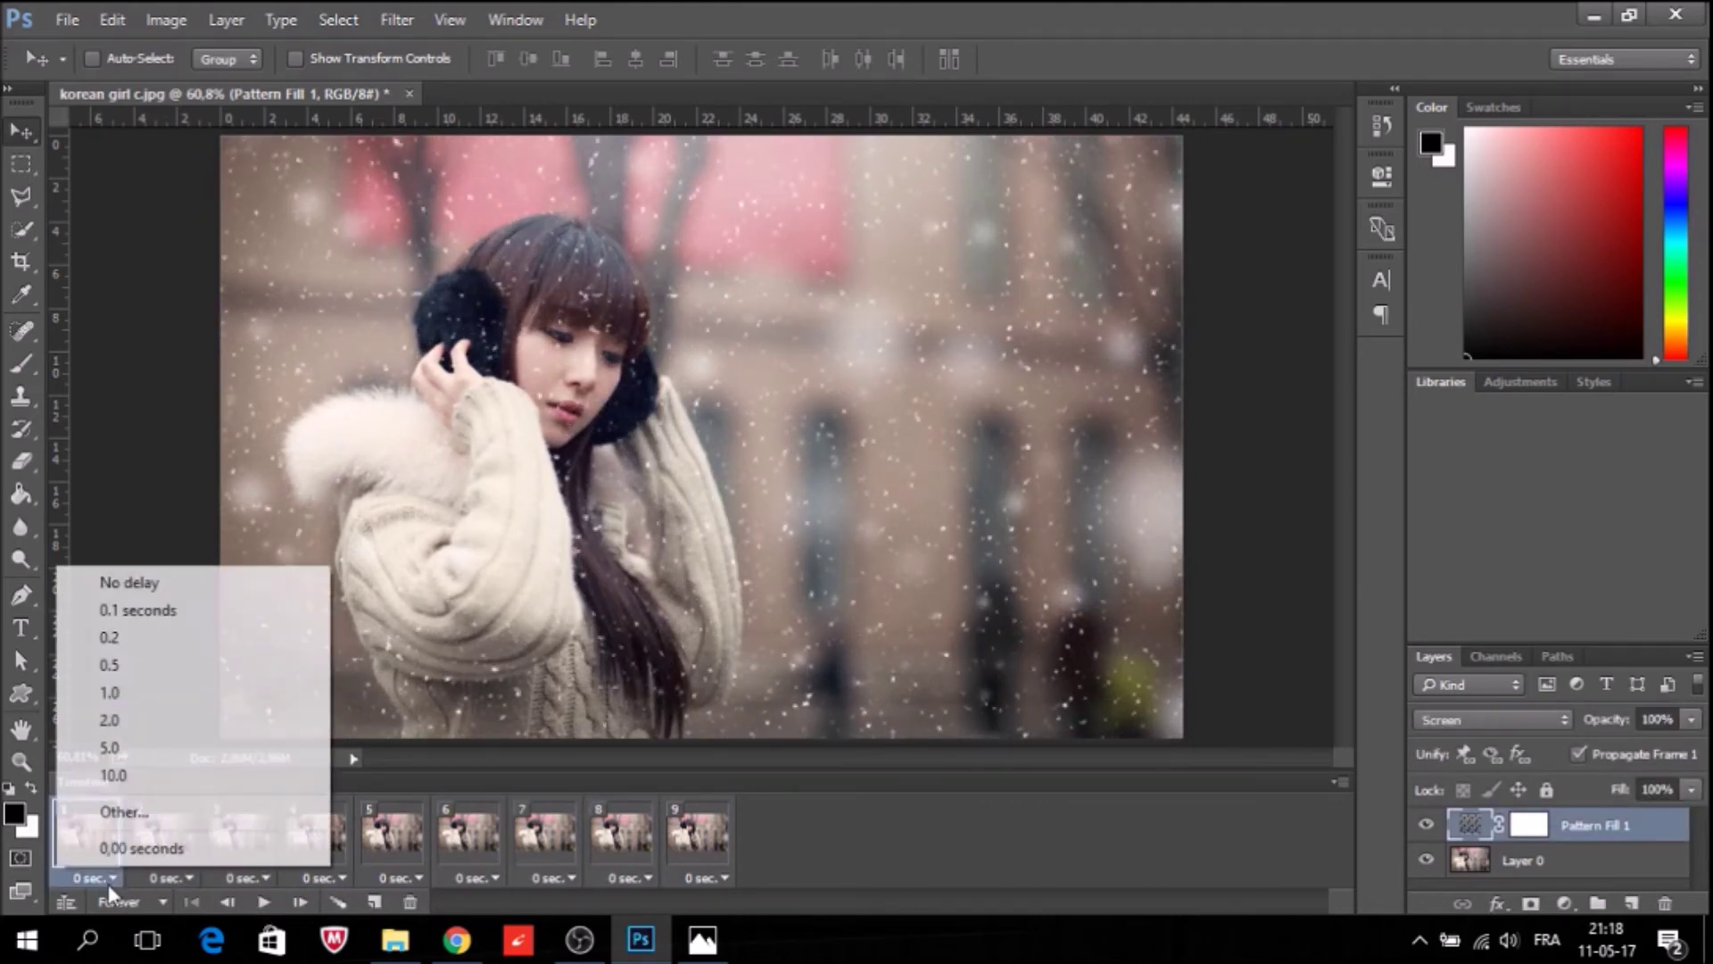
left_click(136, 620)
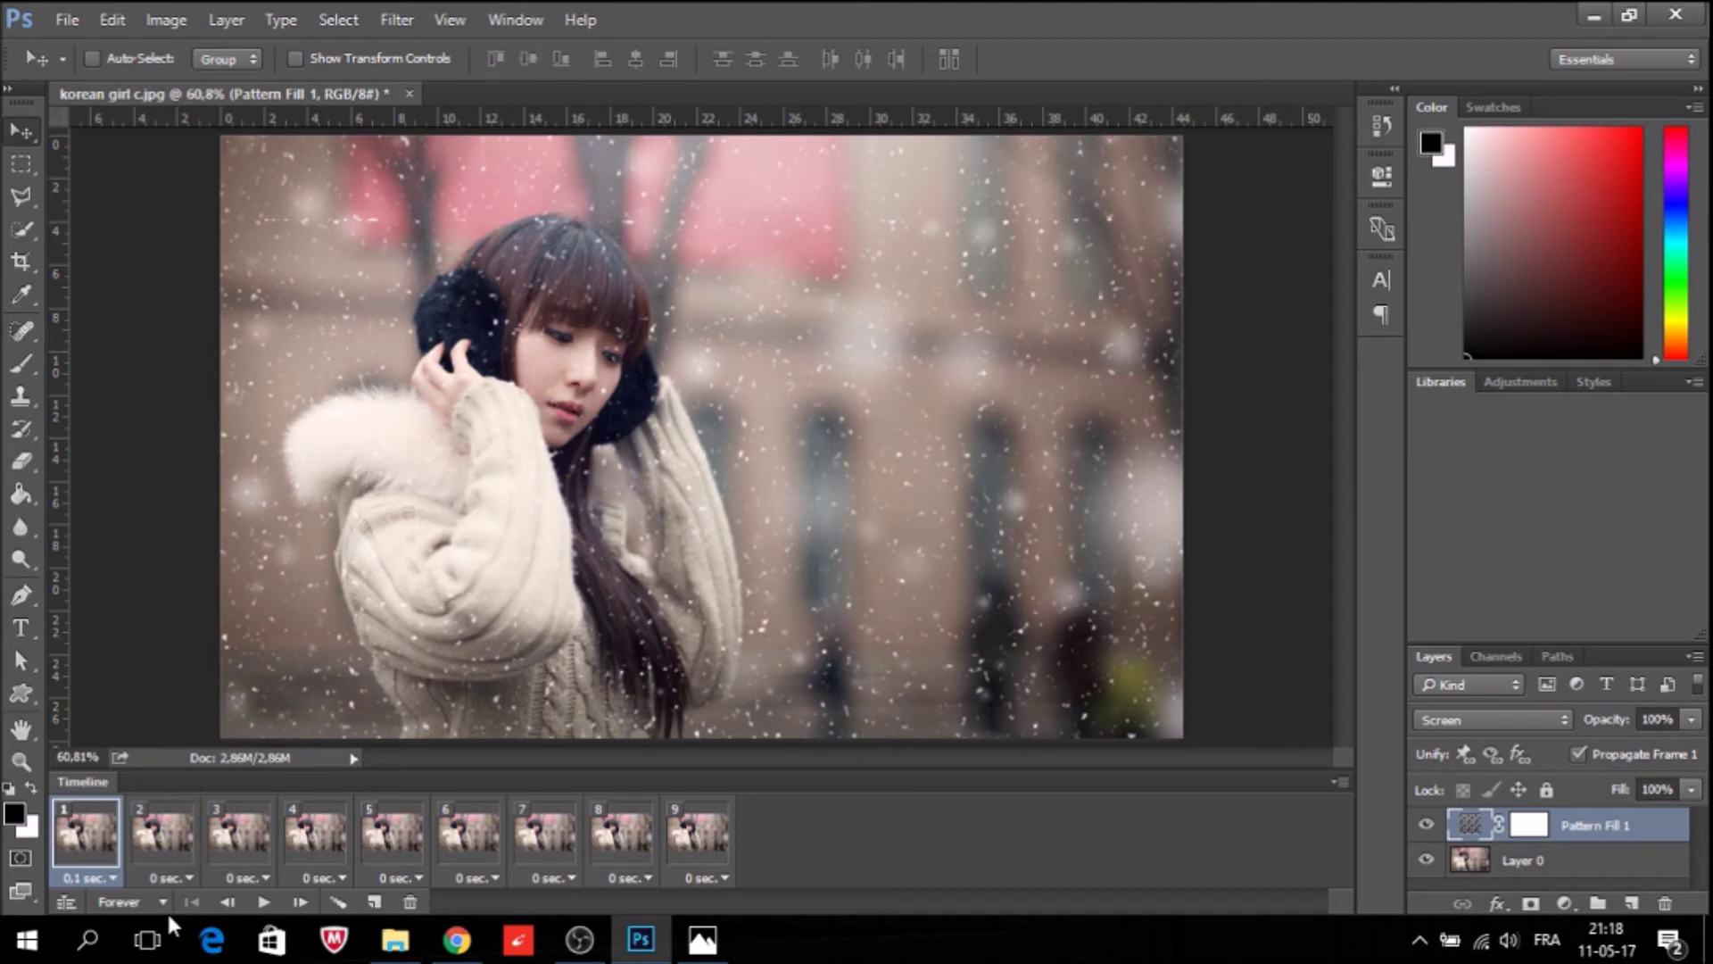
left_click(188, 879)
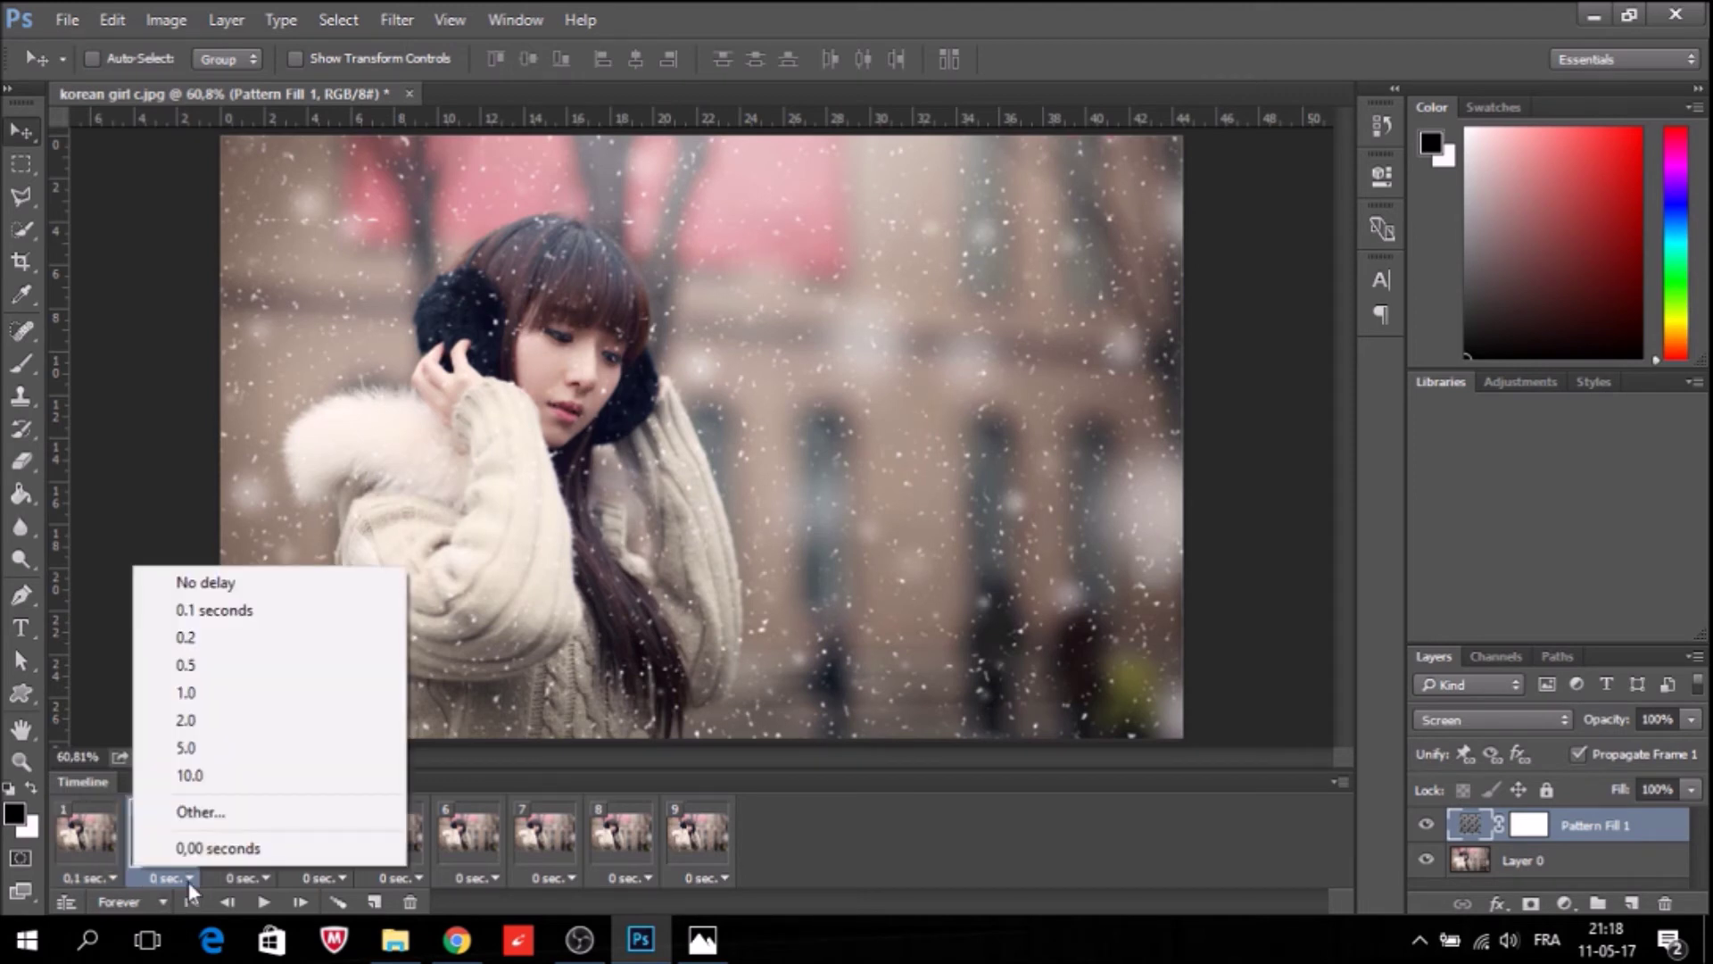
left_click(237, 614)
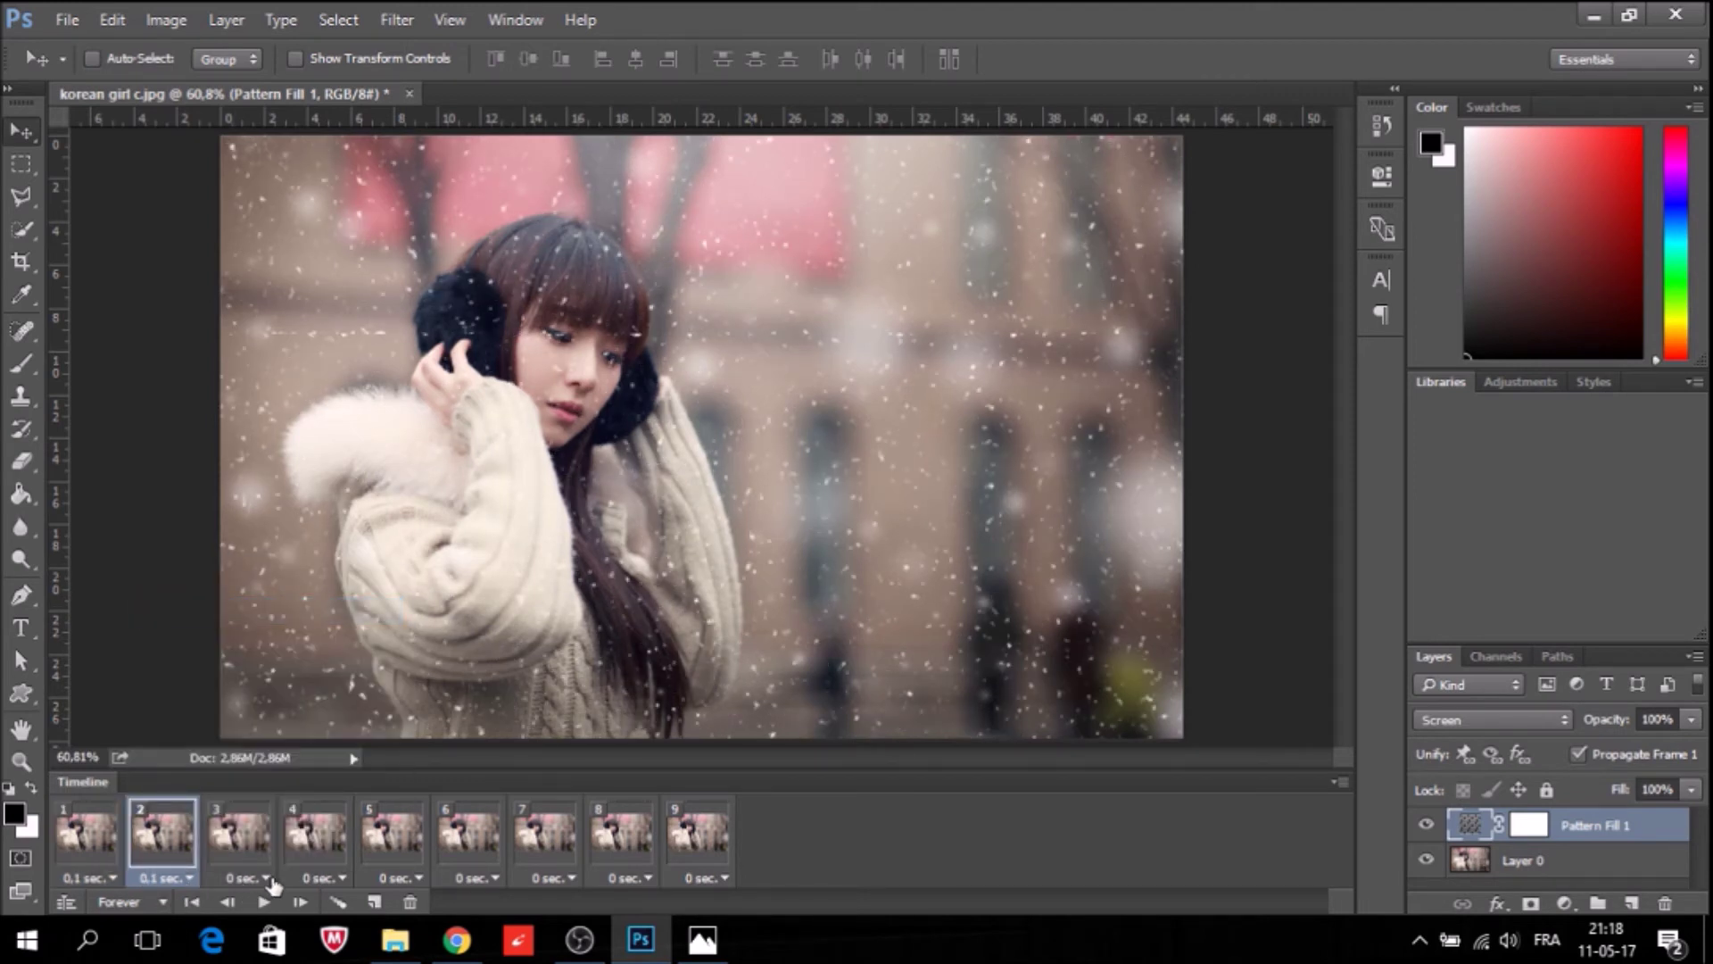
left_click(268, 878)
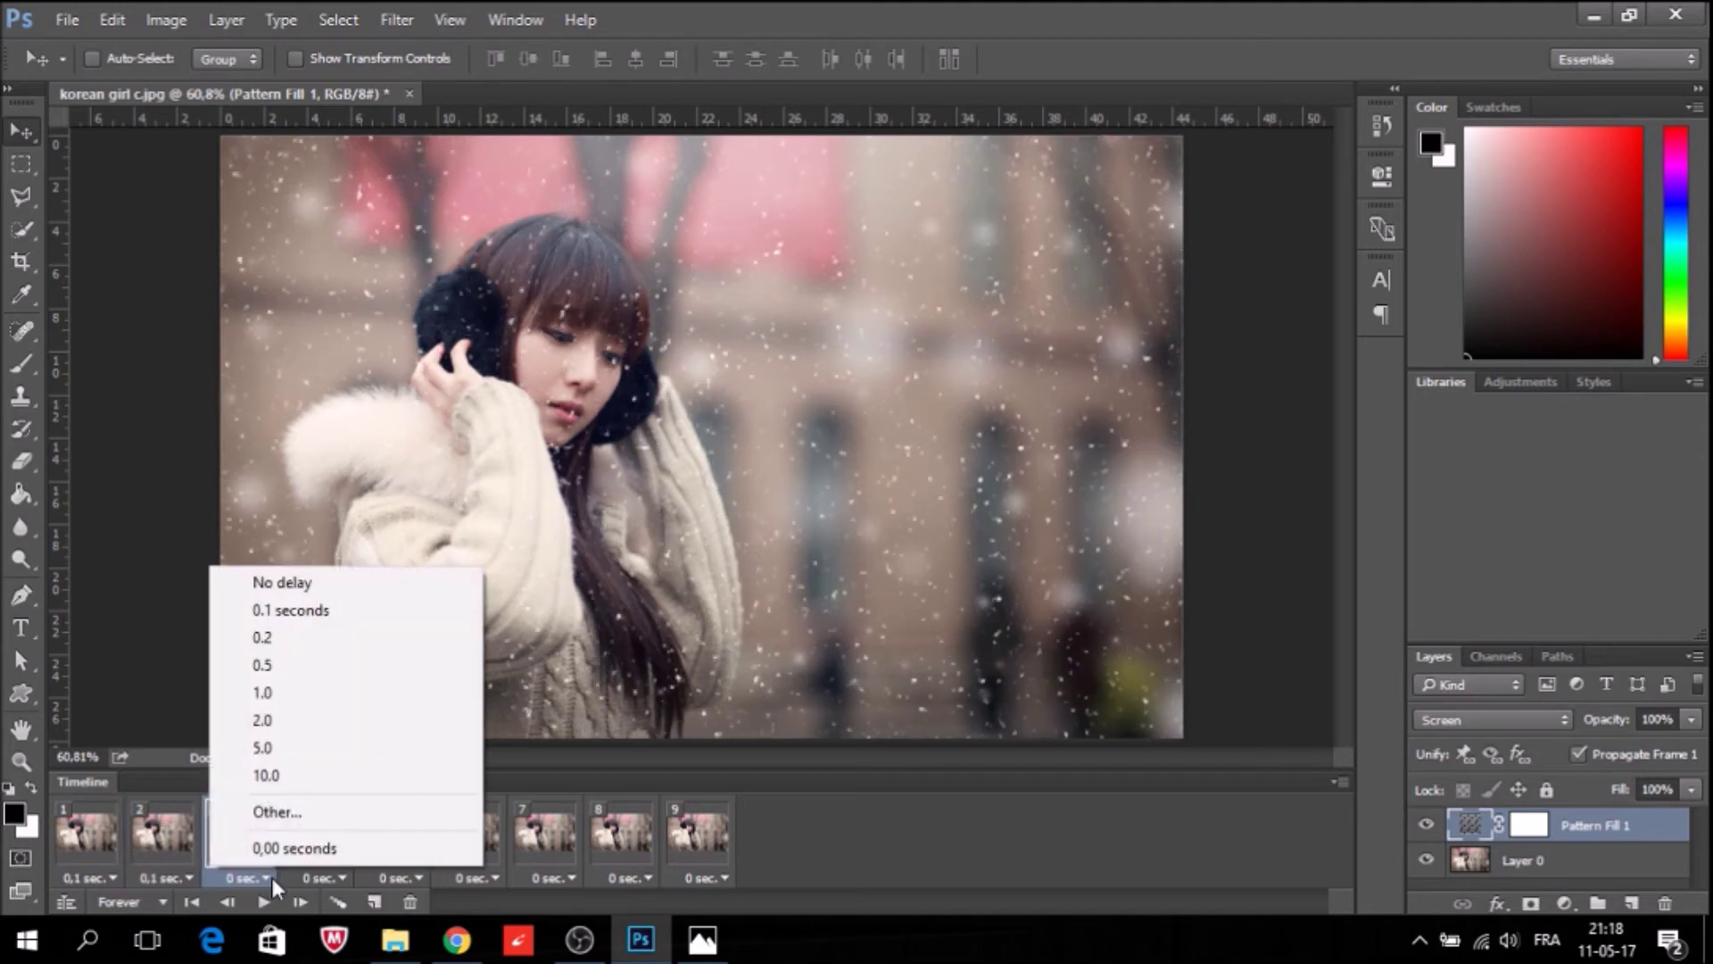
left_click(332, 612)
left_click(345, 878)
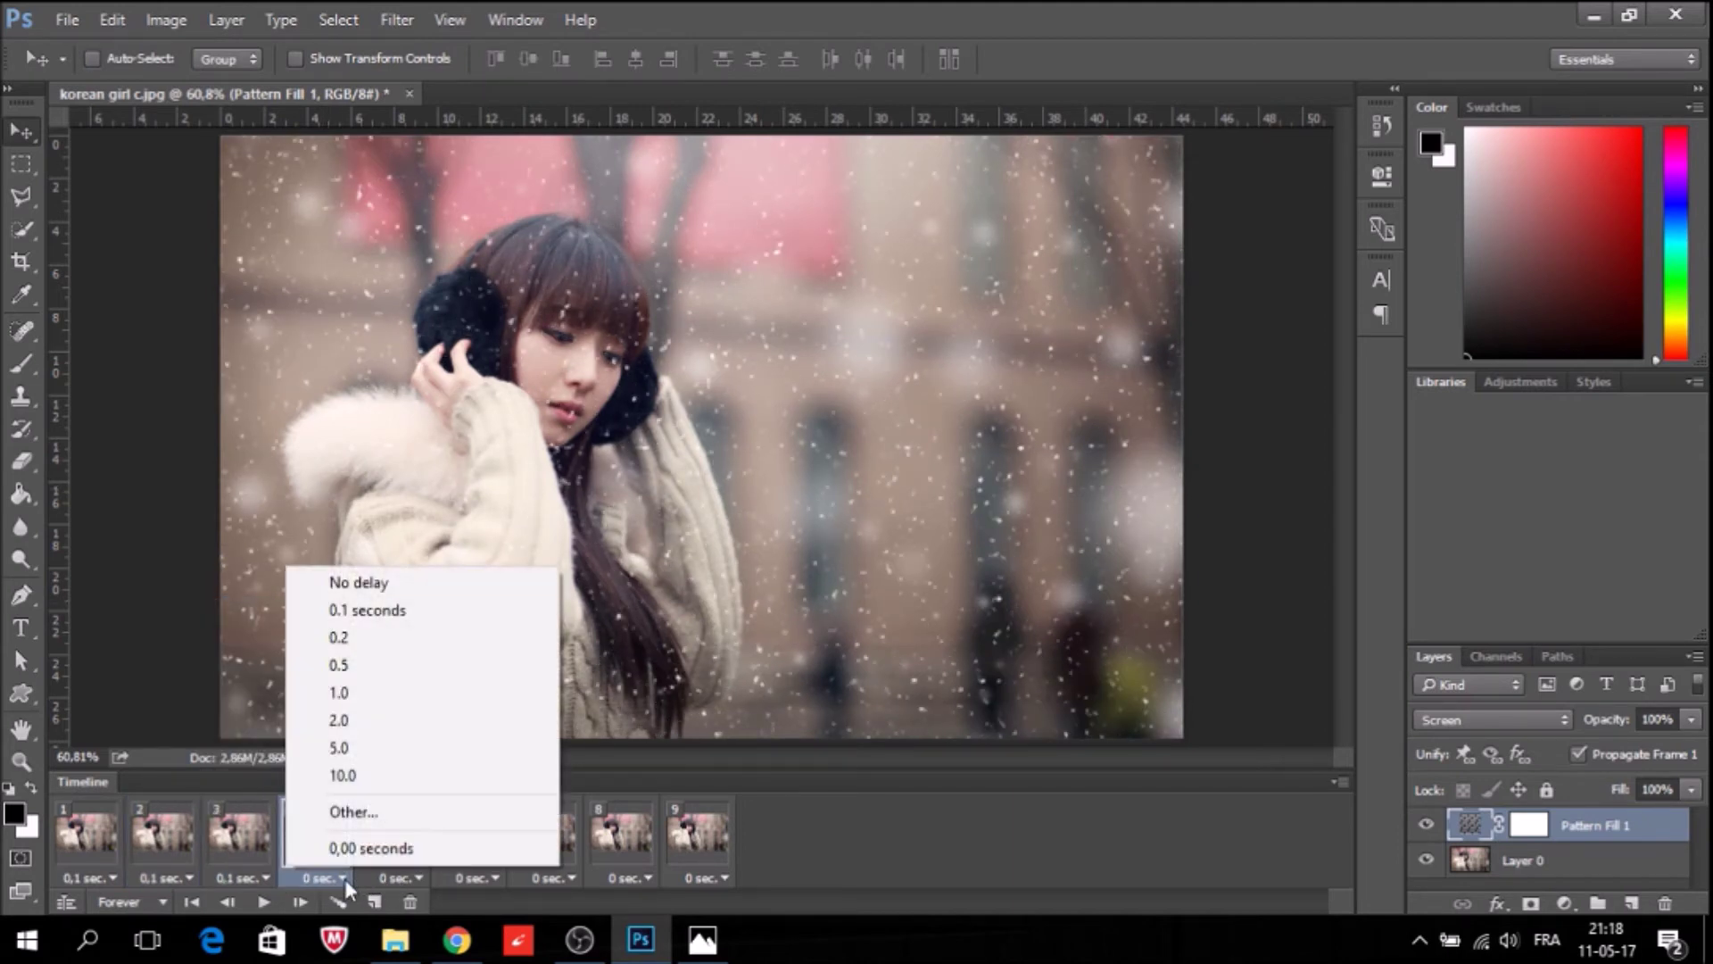
left_click(393, 610)
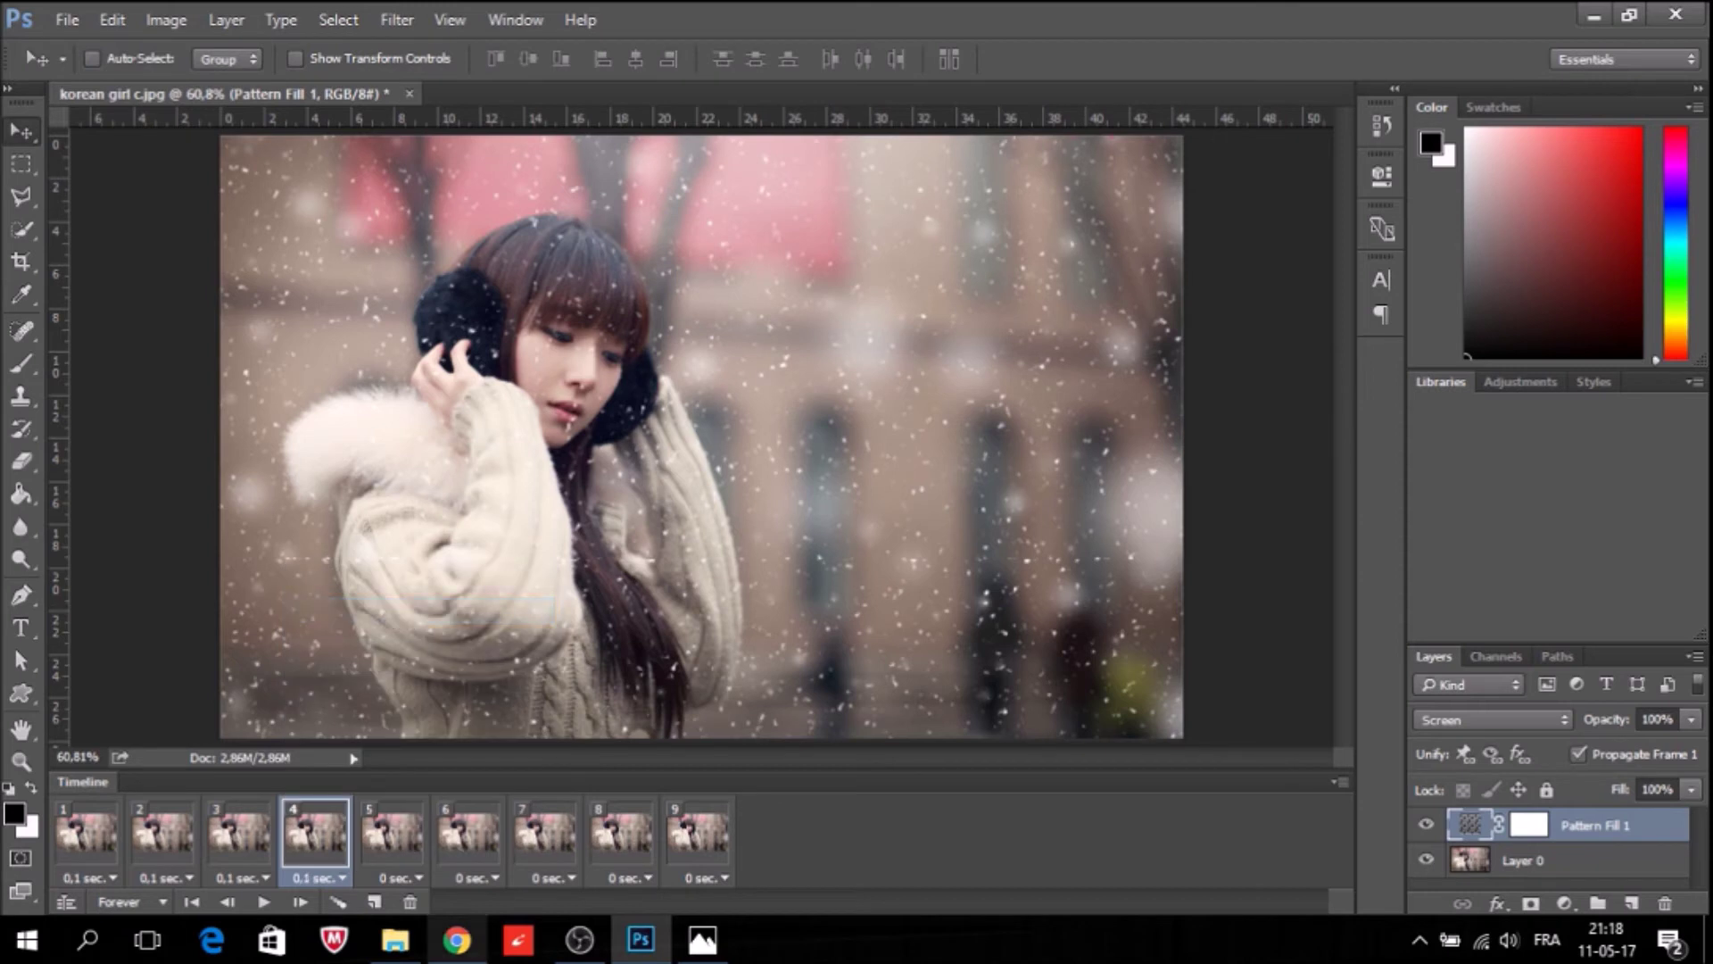
Give frames 5 through 9 a 0.1-second delay each.
left_click(418, 879)
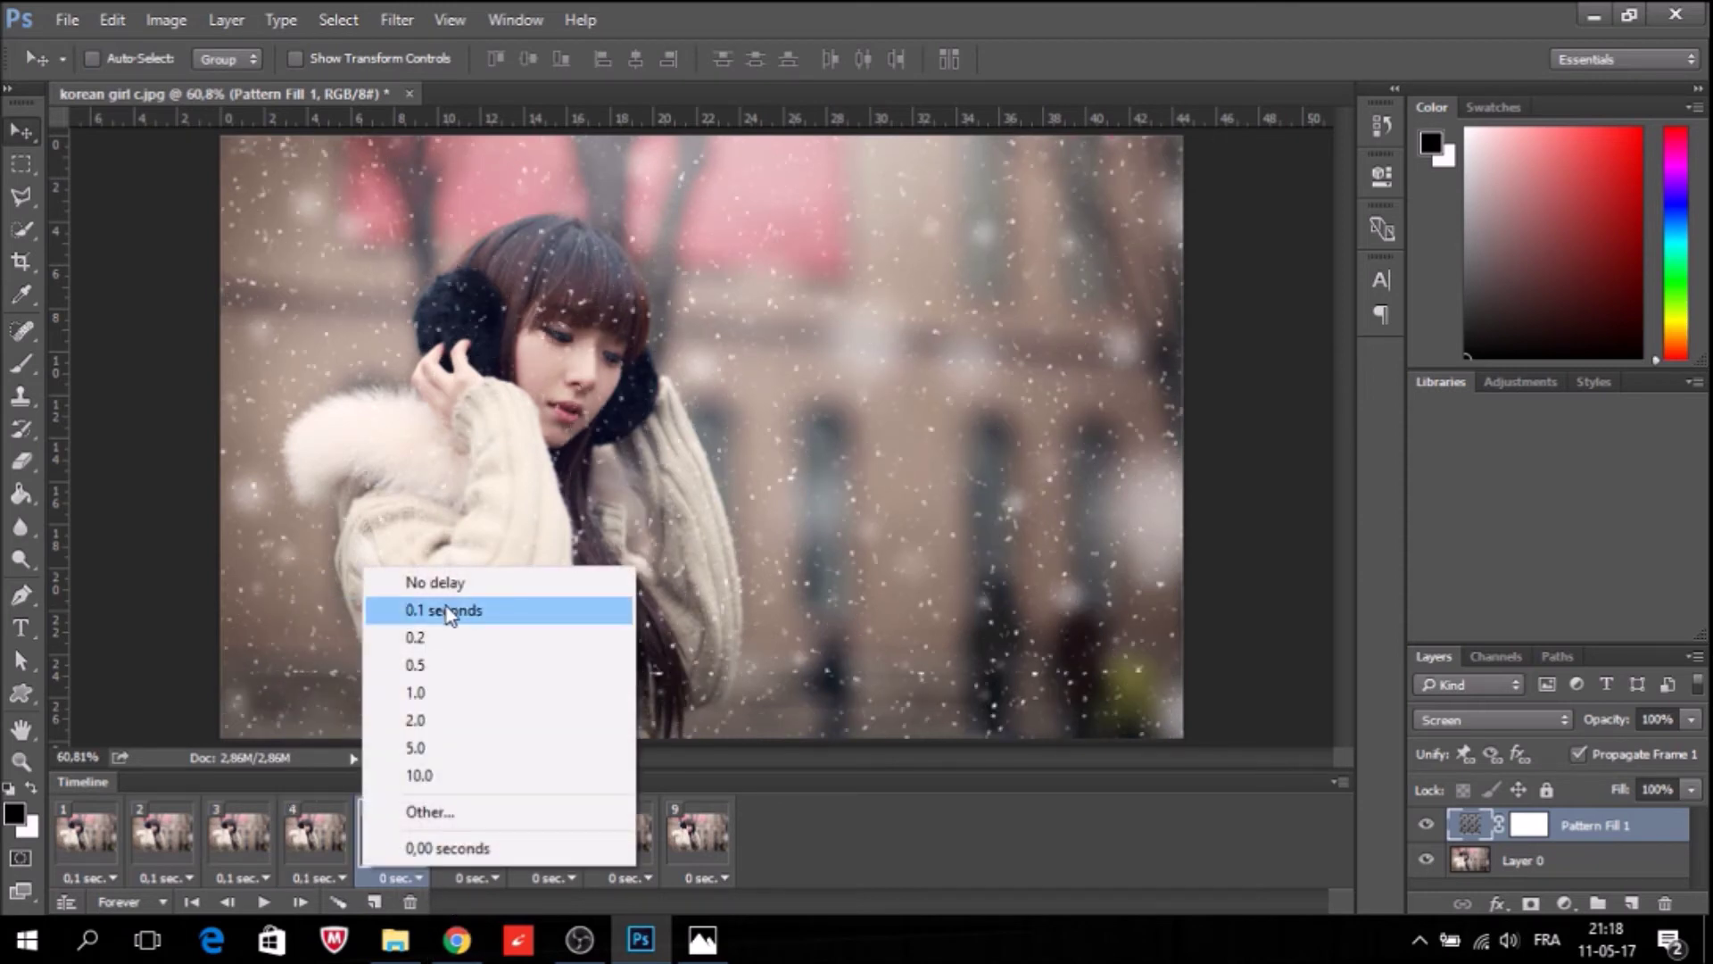
left_click(446, 609)
left_click(493, 879)
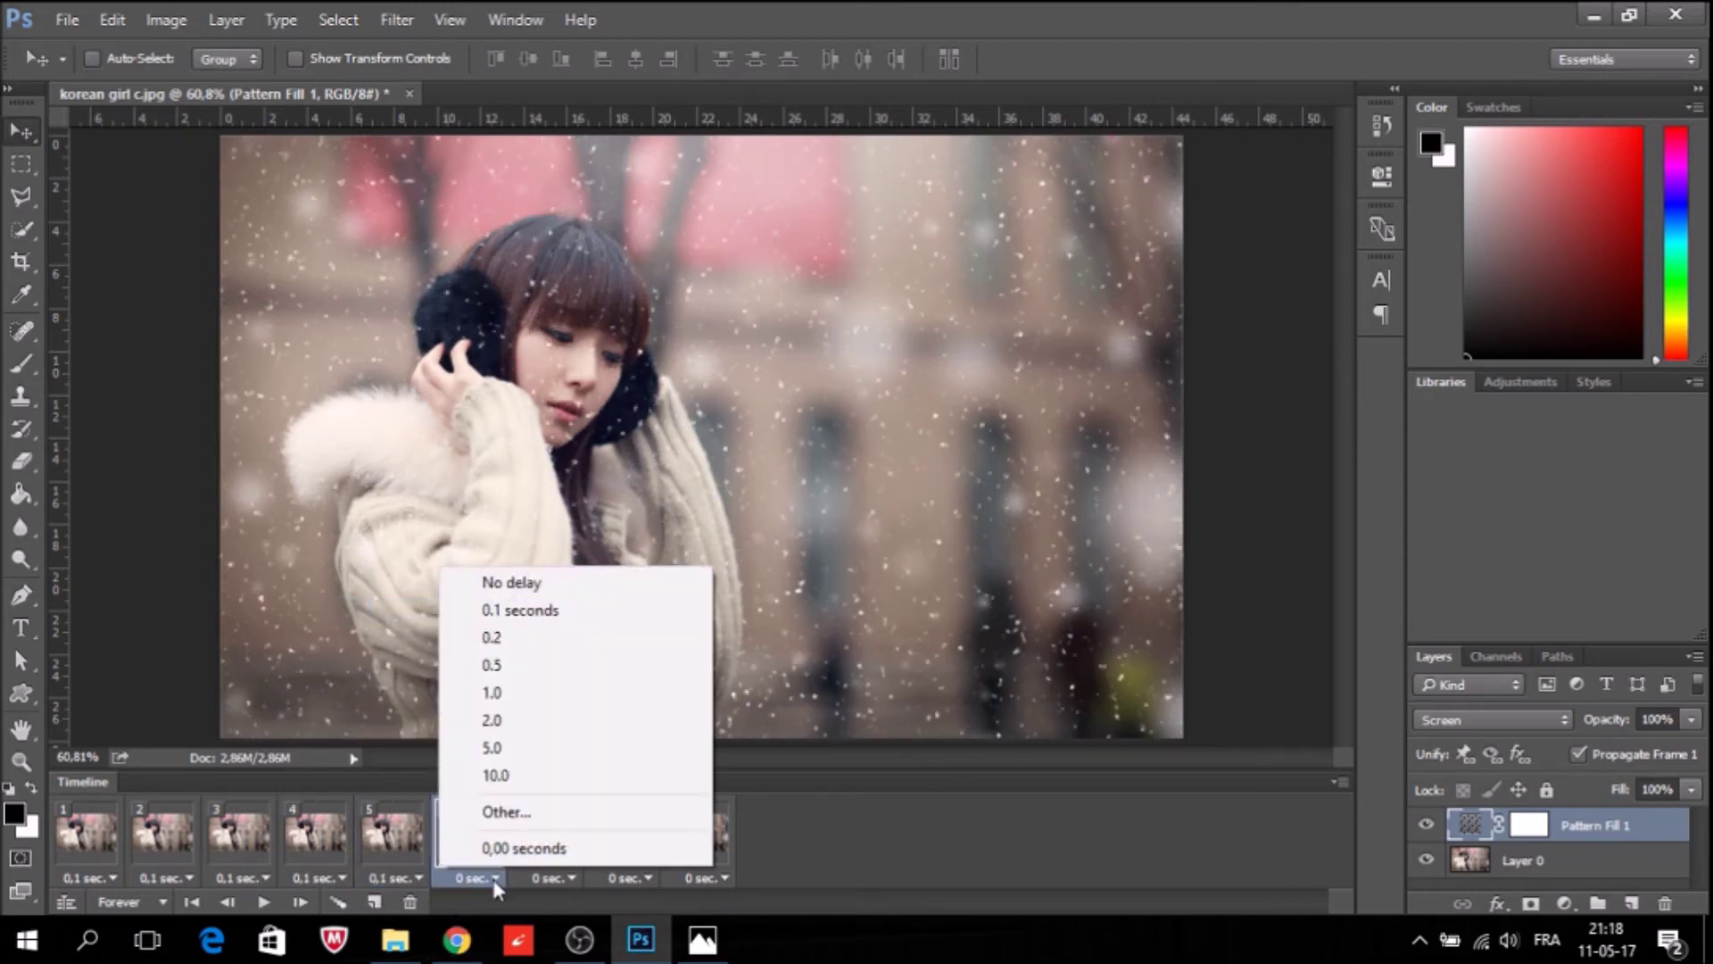
left_click(528, 609)
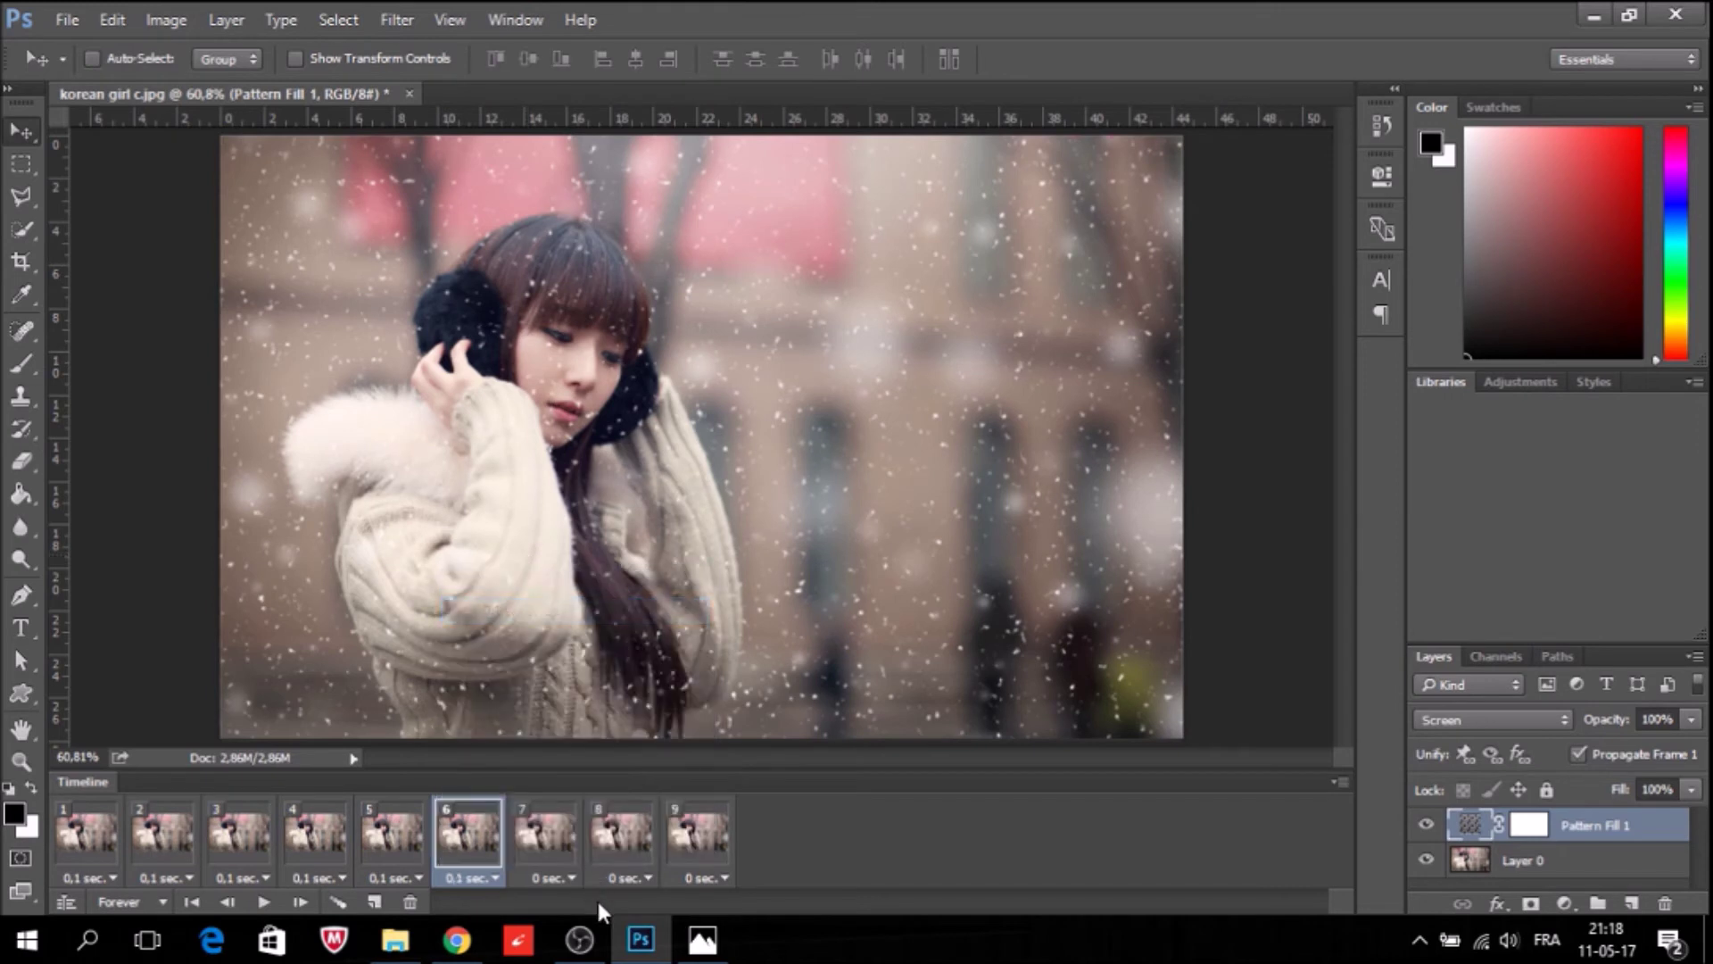
left_click(572, 879)
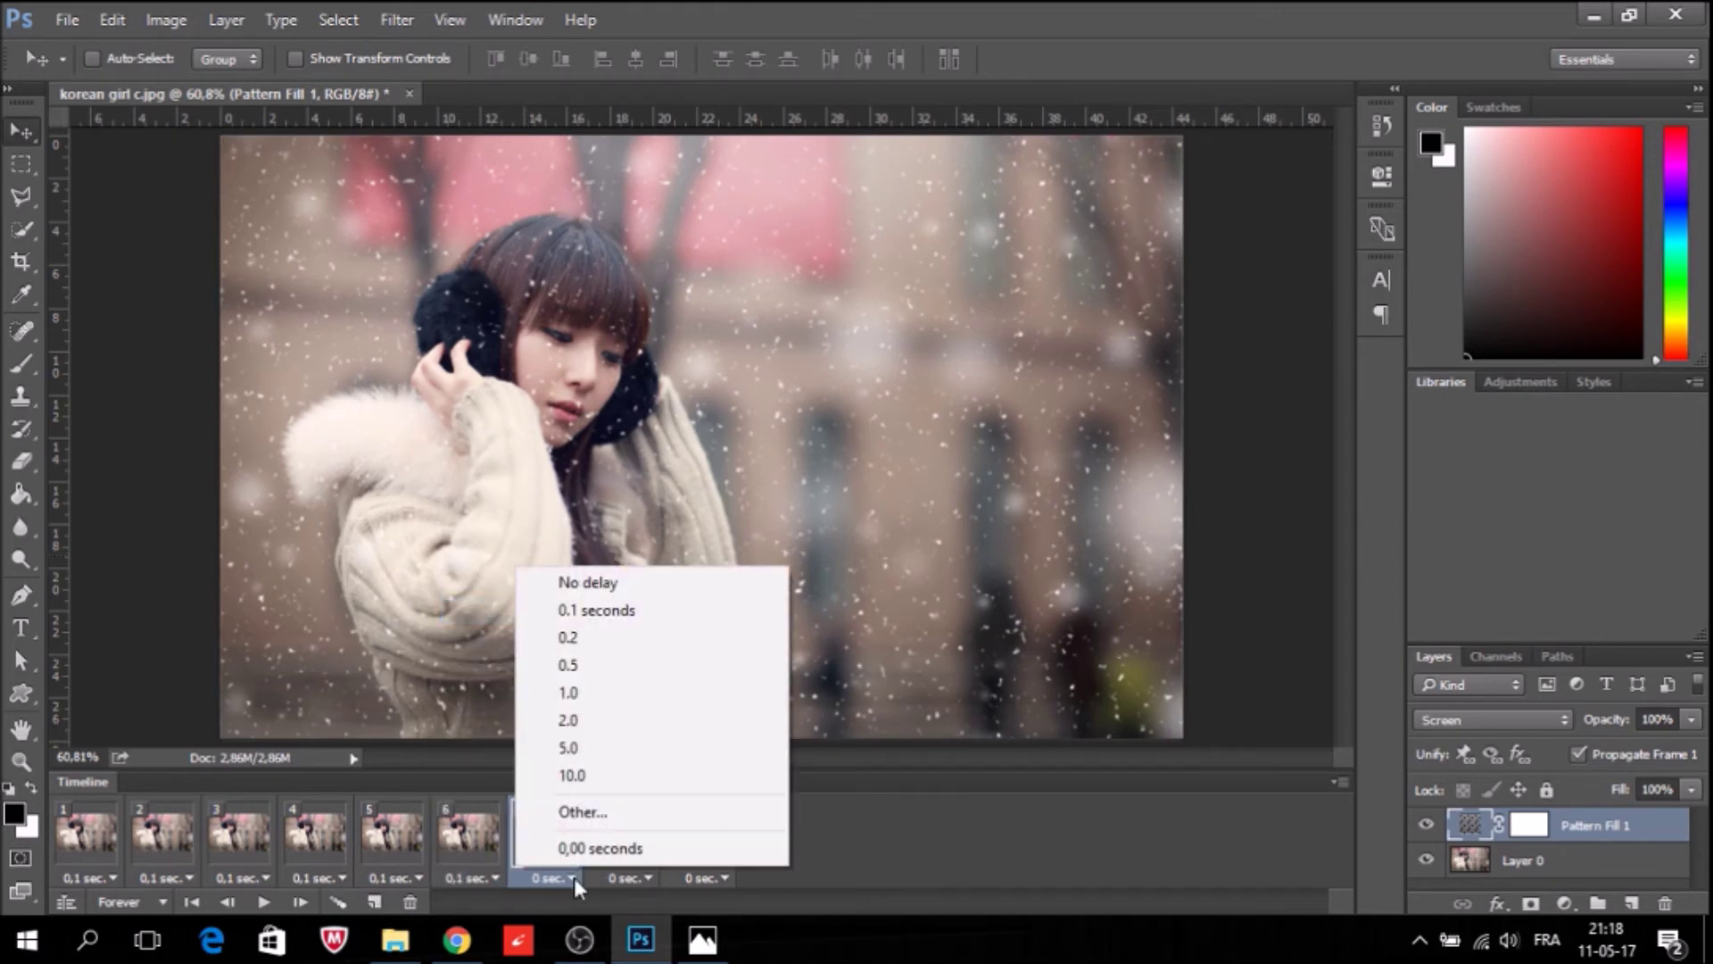
left_click(614, 612)
left_click(648, 878)
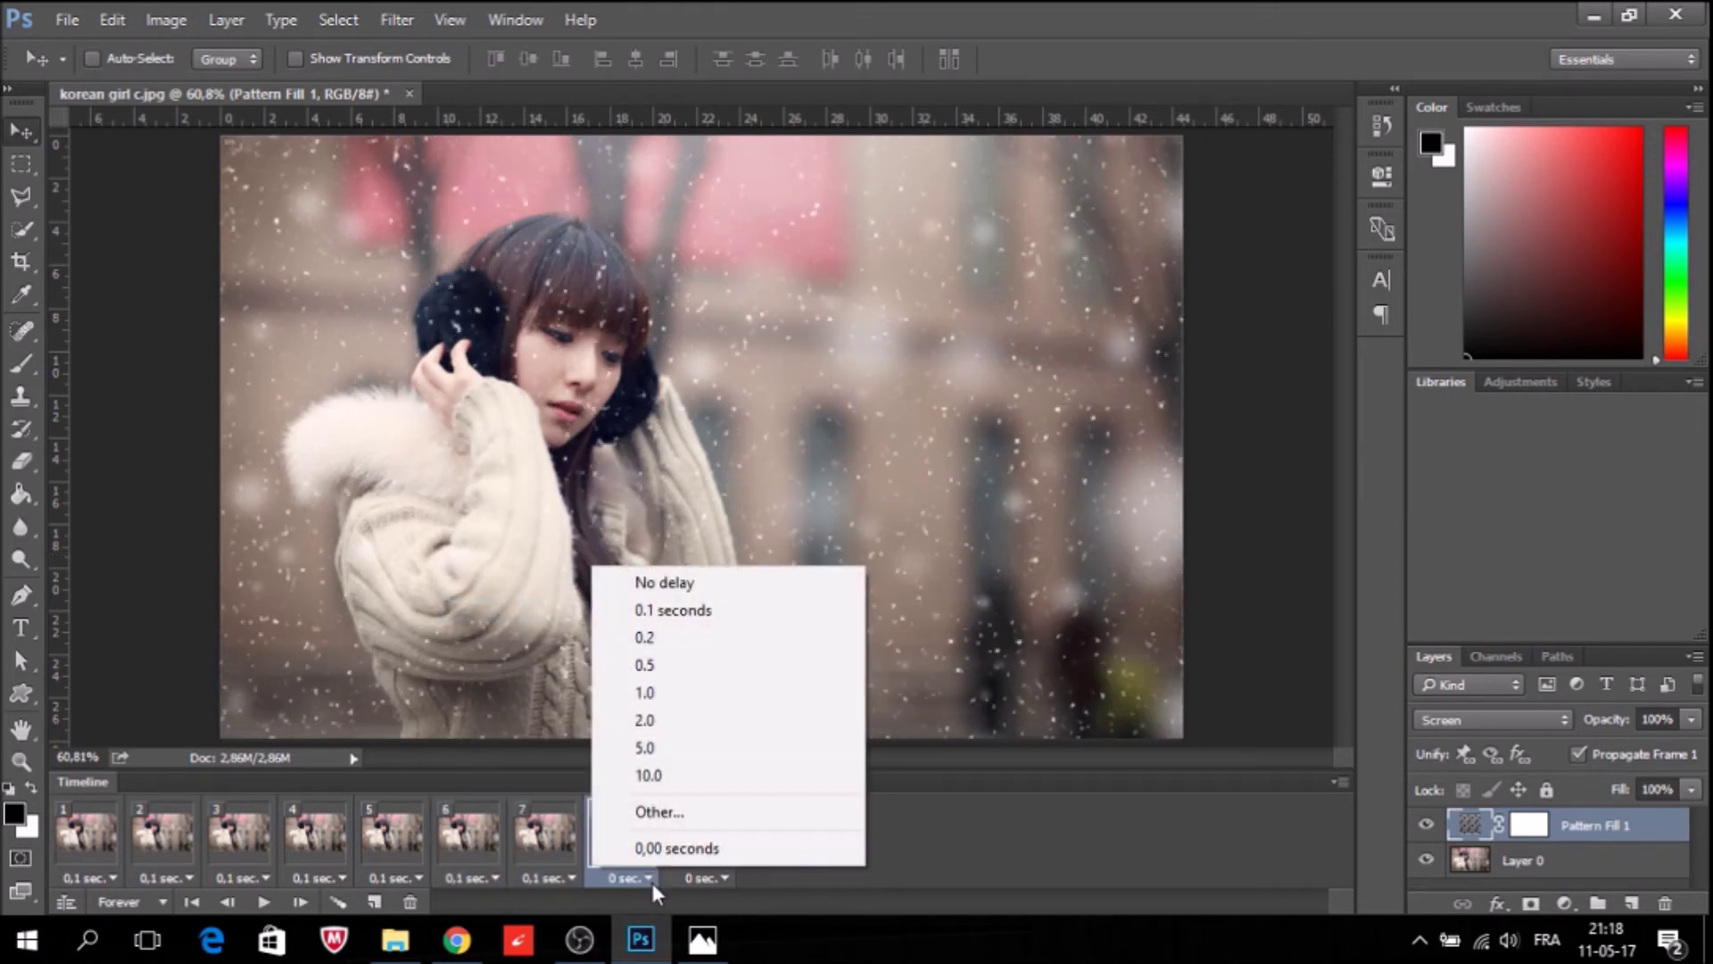
left_click(683, 612)
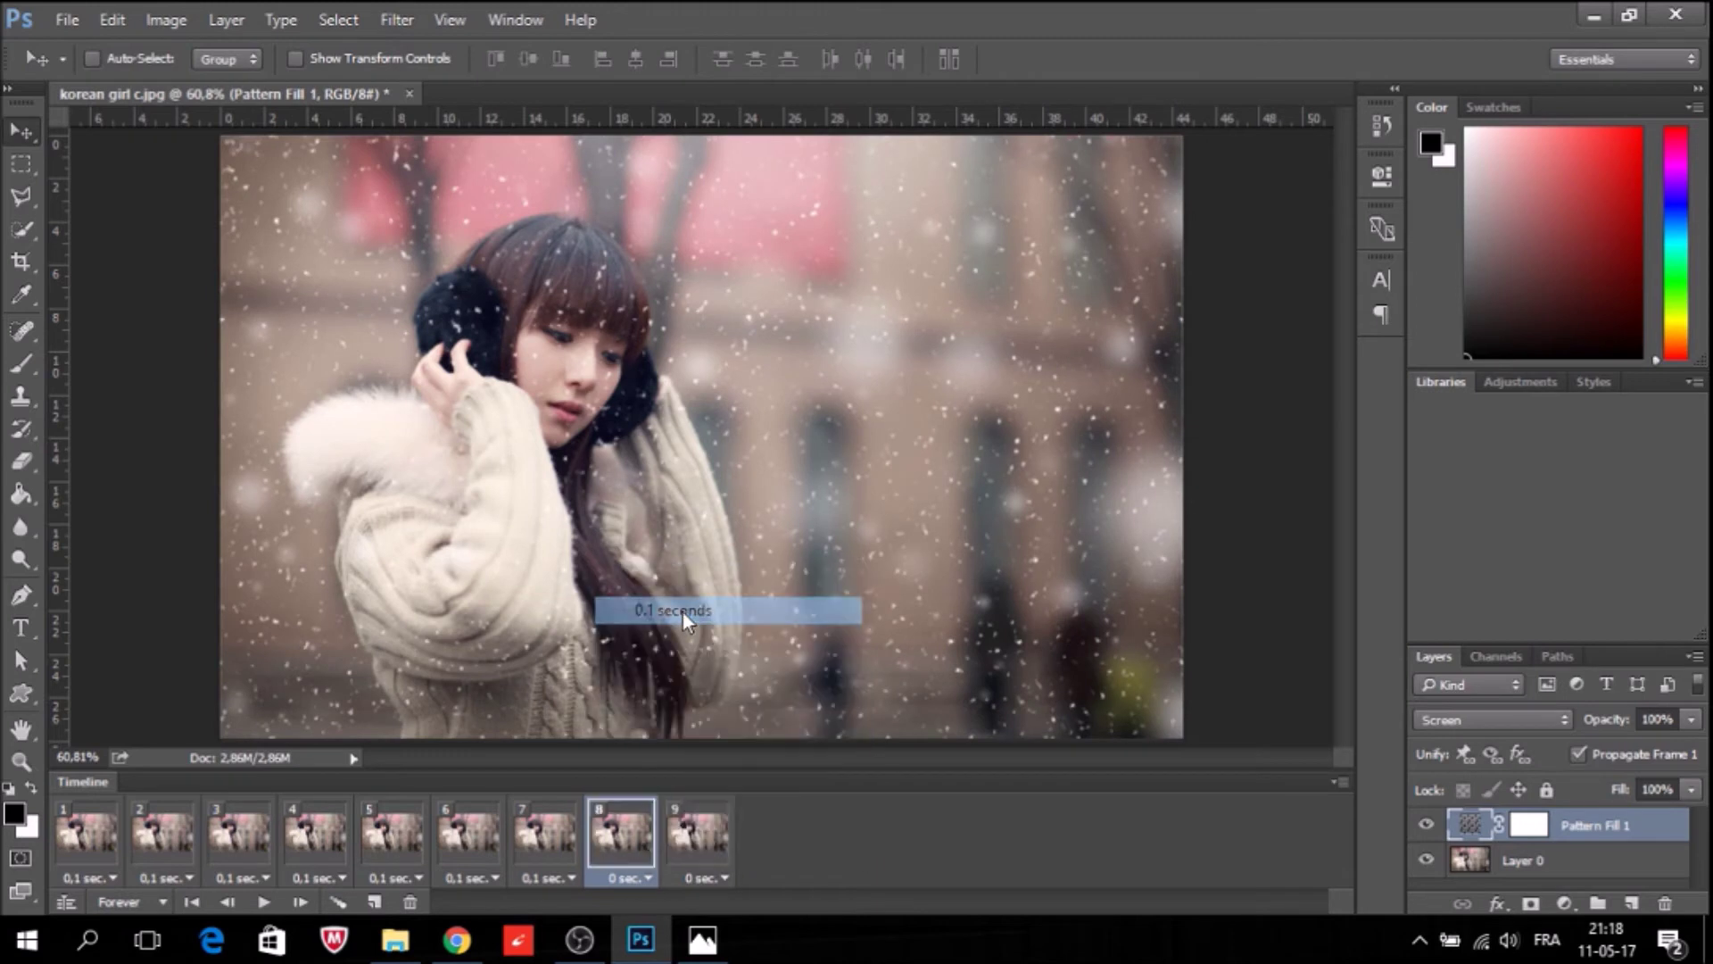
left_click(724, 879)
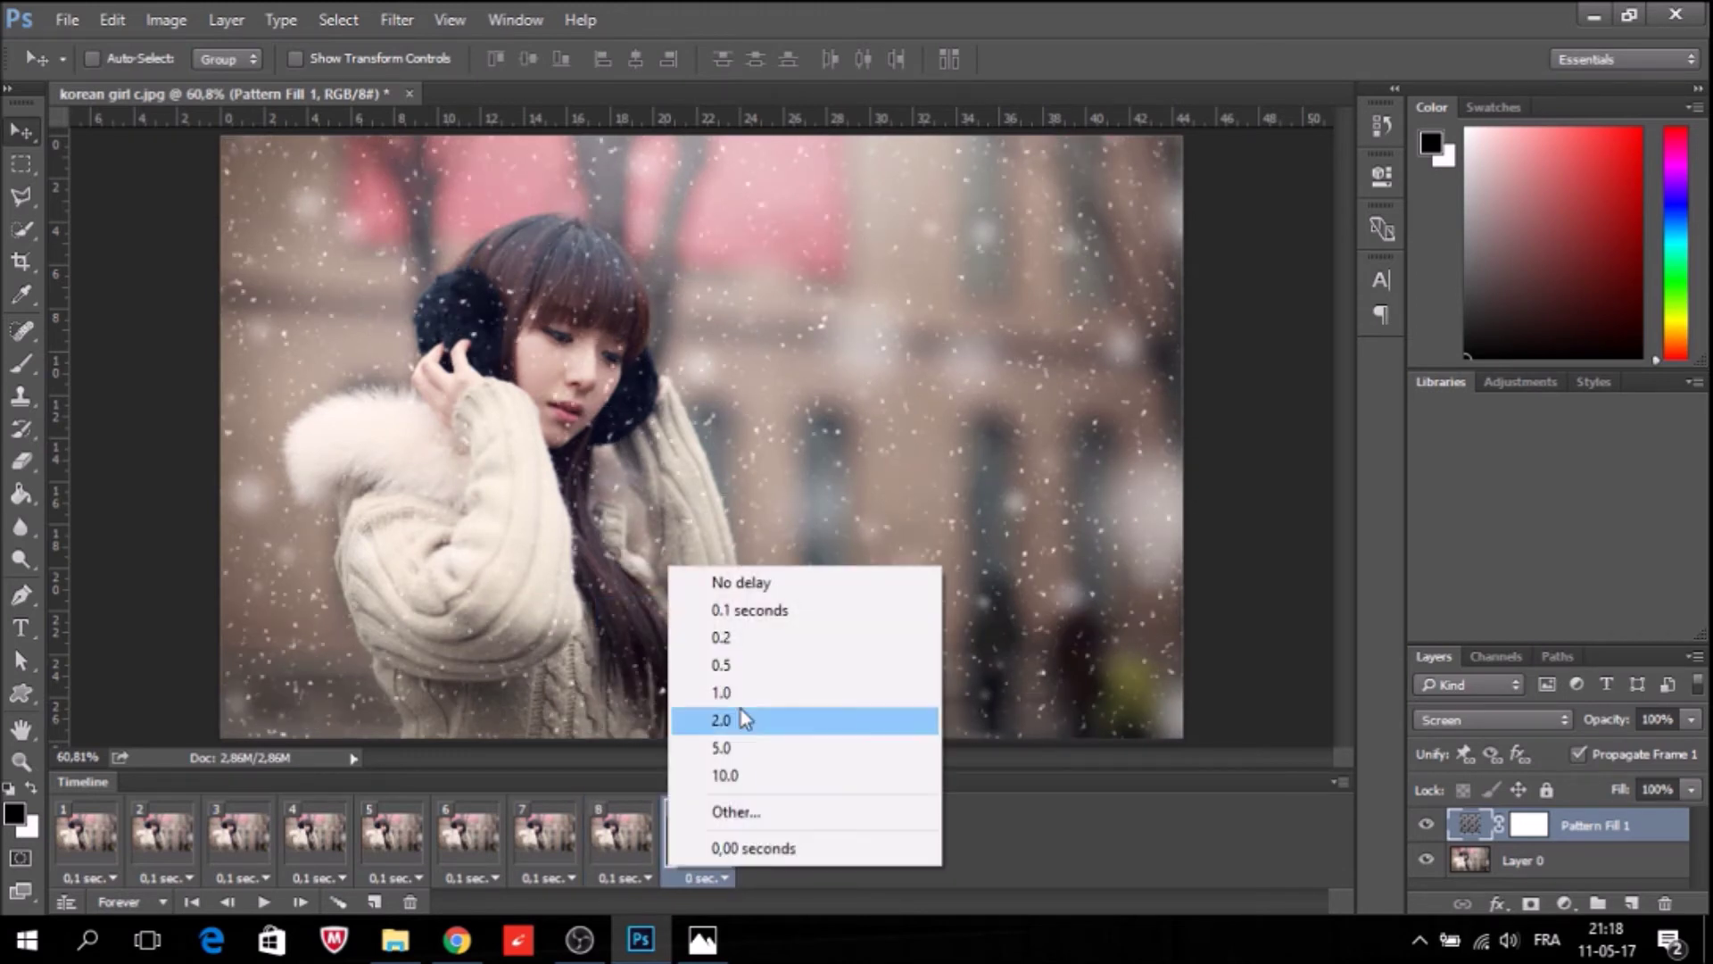
left_click(746, 609)
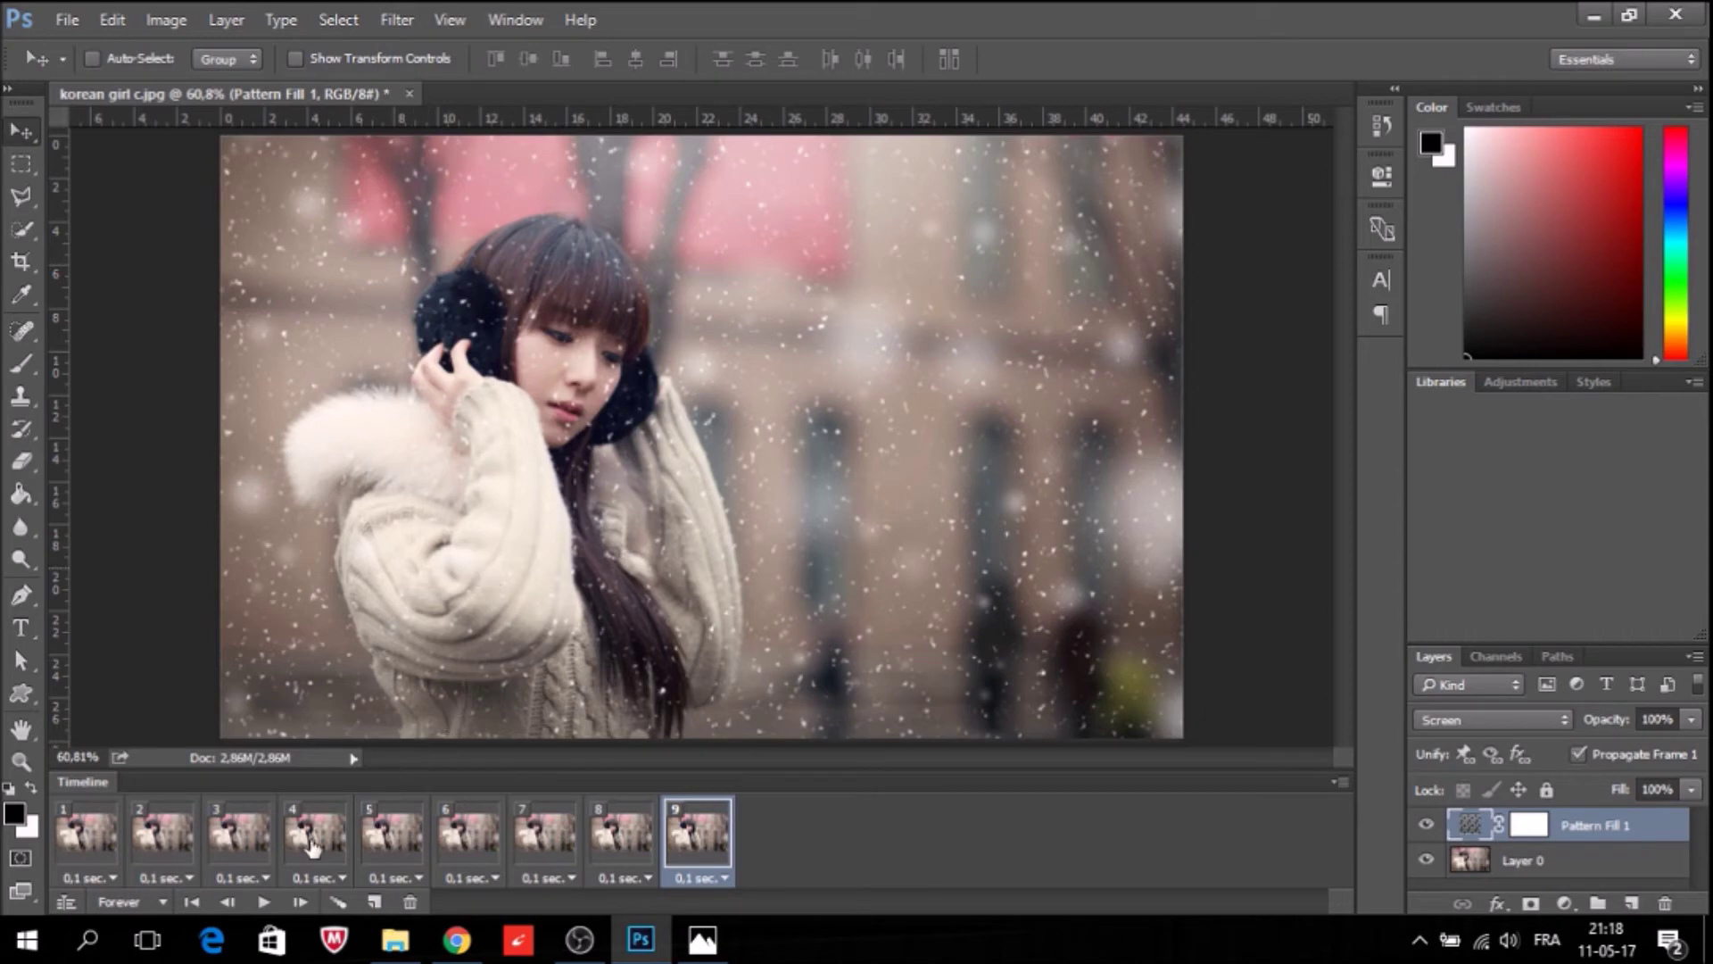
Preview the snowfall animation, enlarge the Layers panel, stop playback, and select Layer 0.
left_click(258, 903)
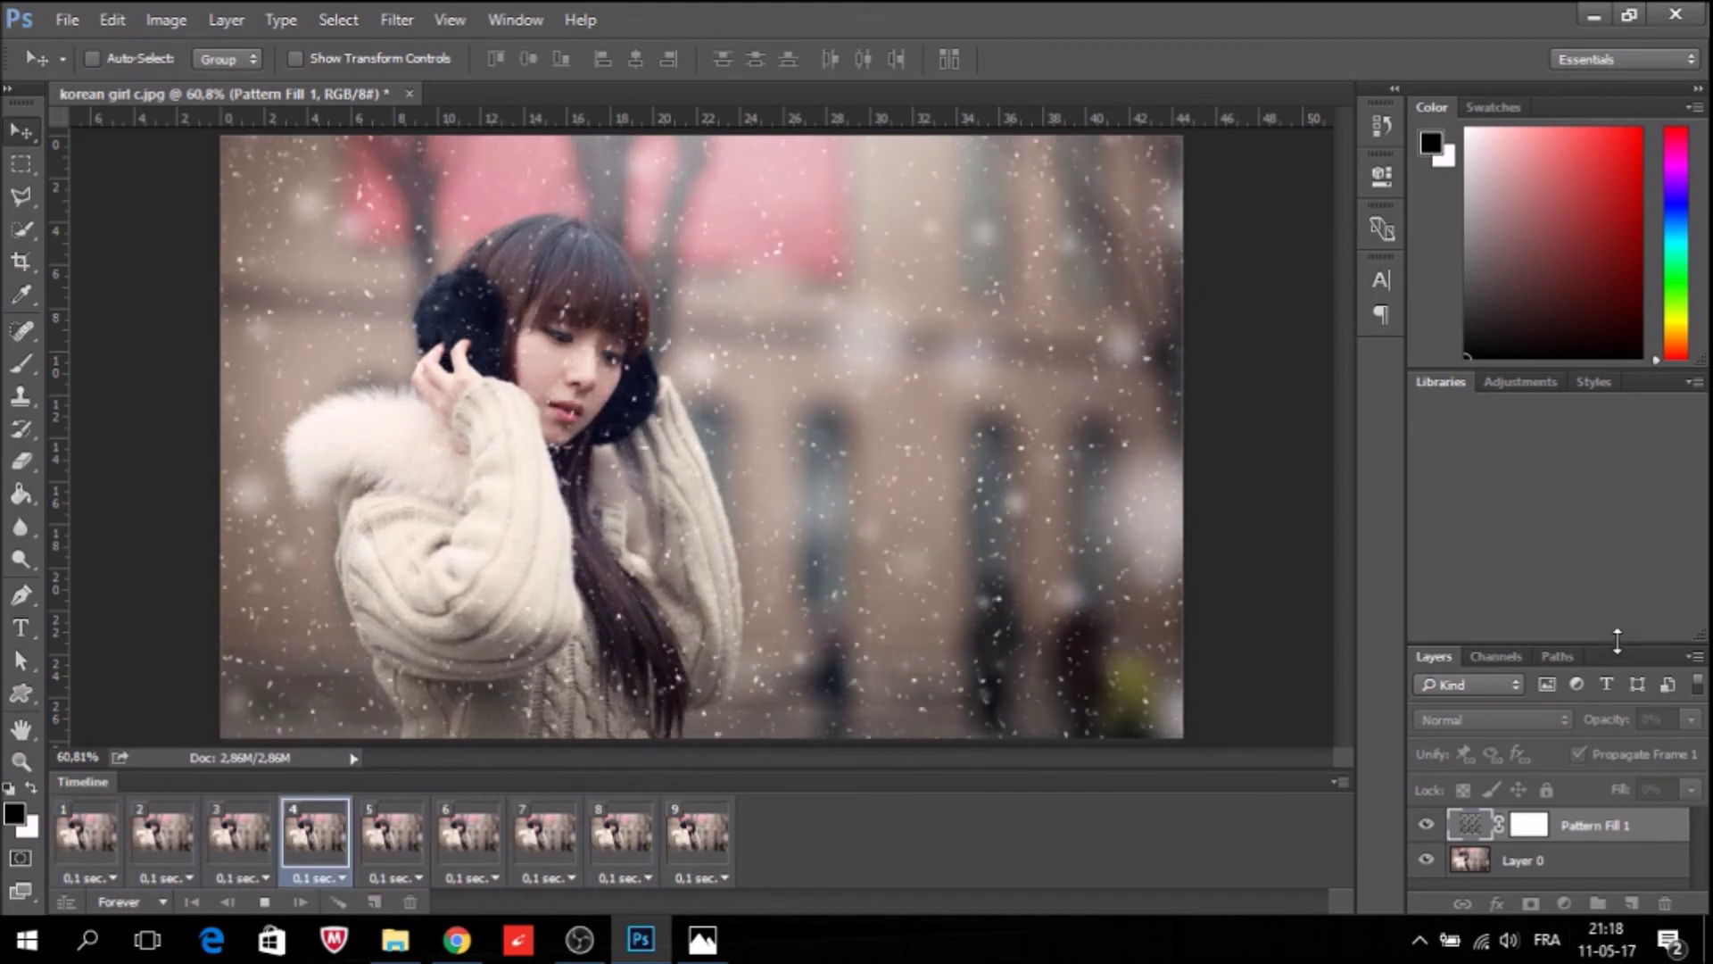
left_click_drag(1616, 639, 1617, 535)
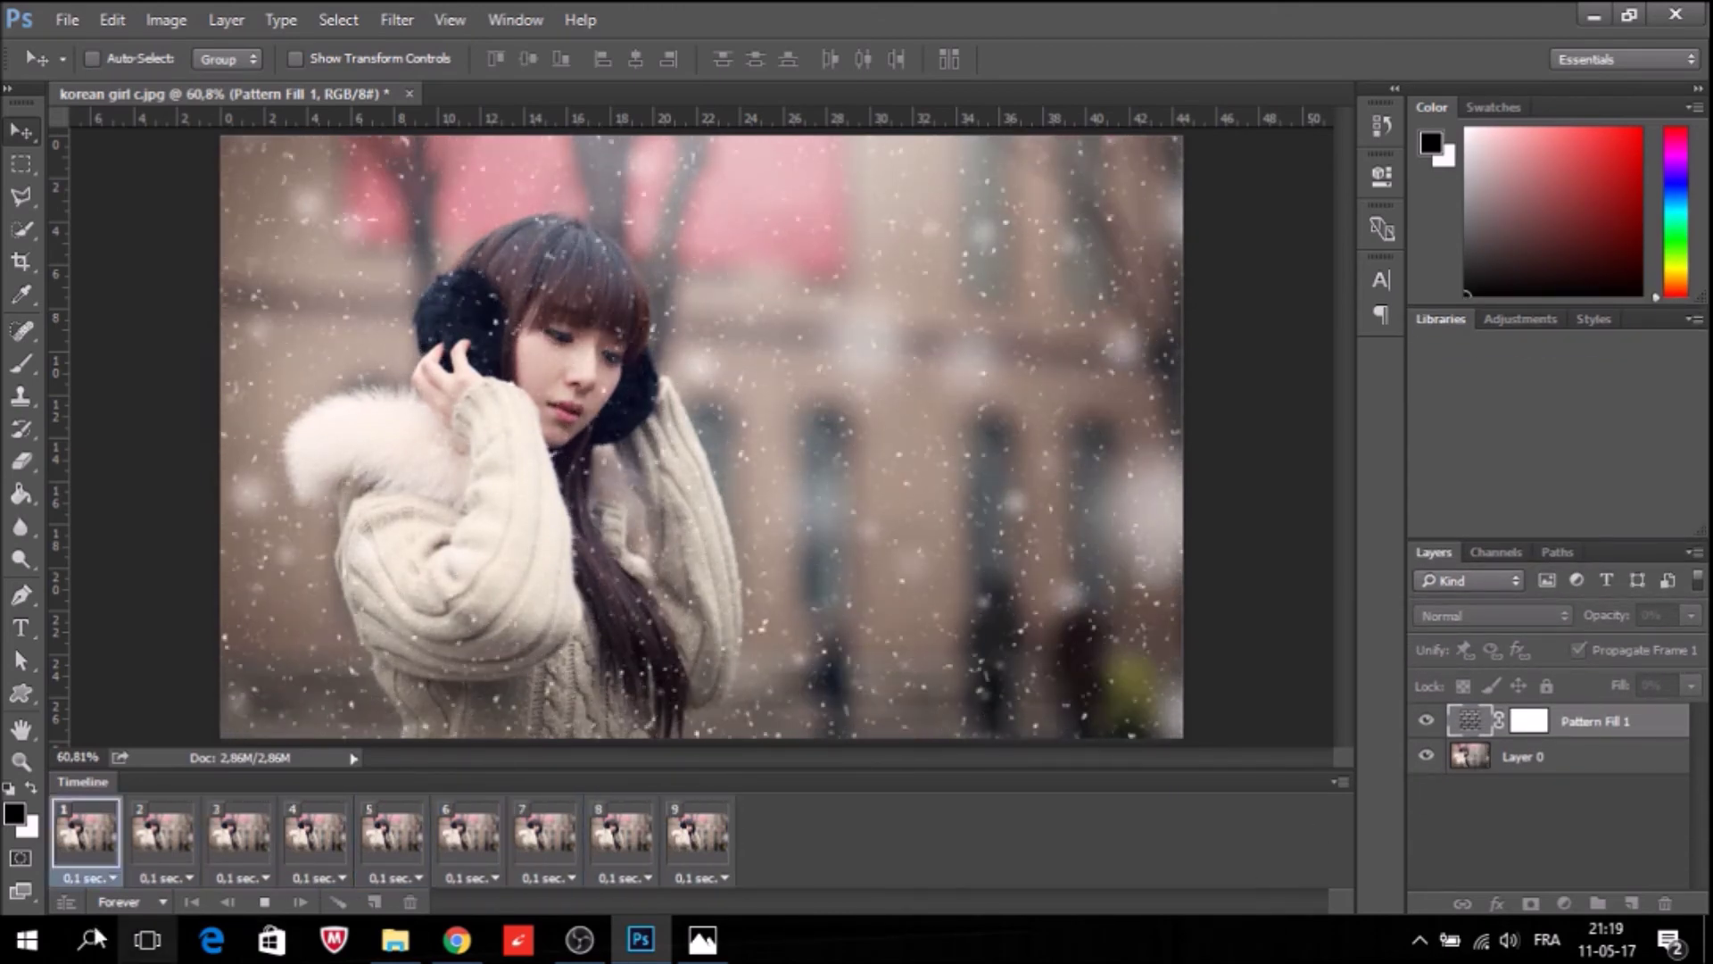
key("space")
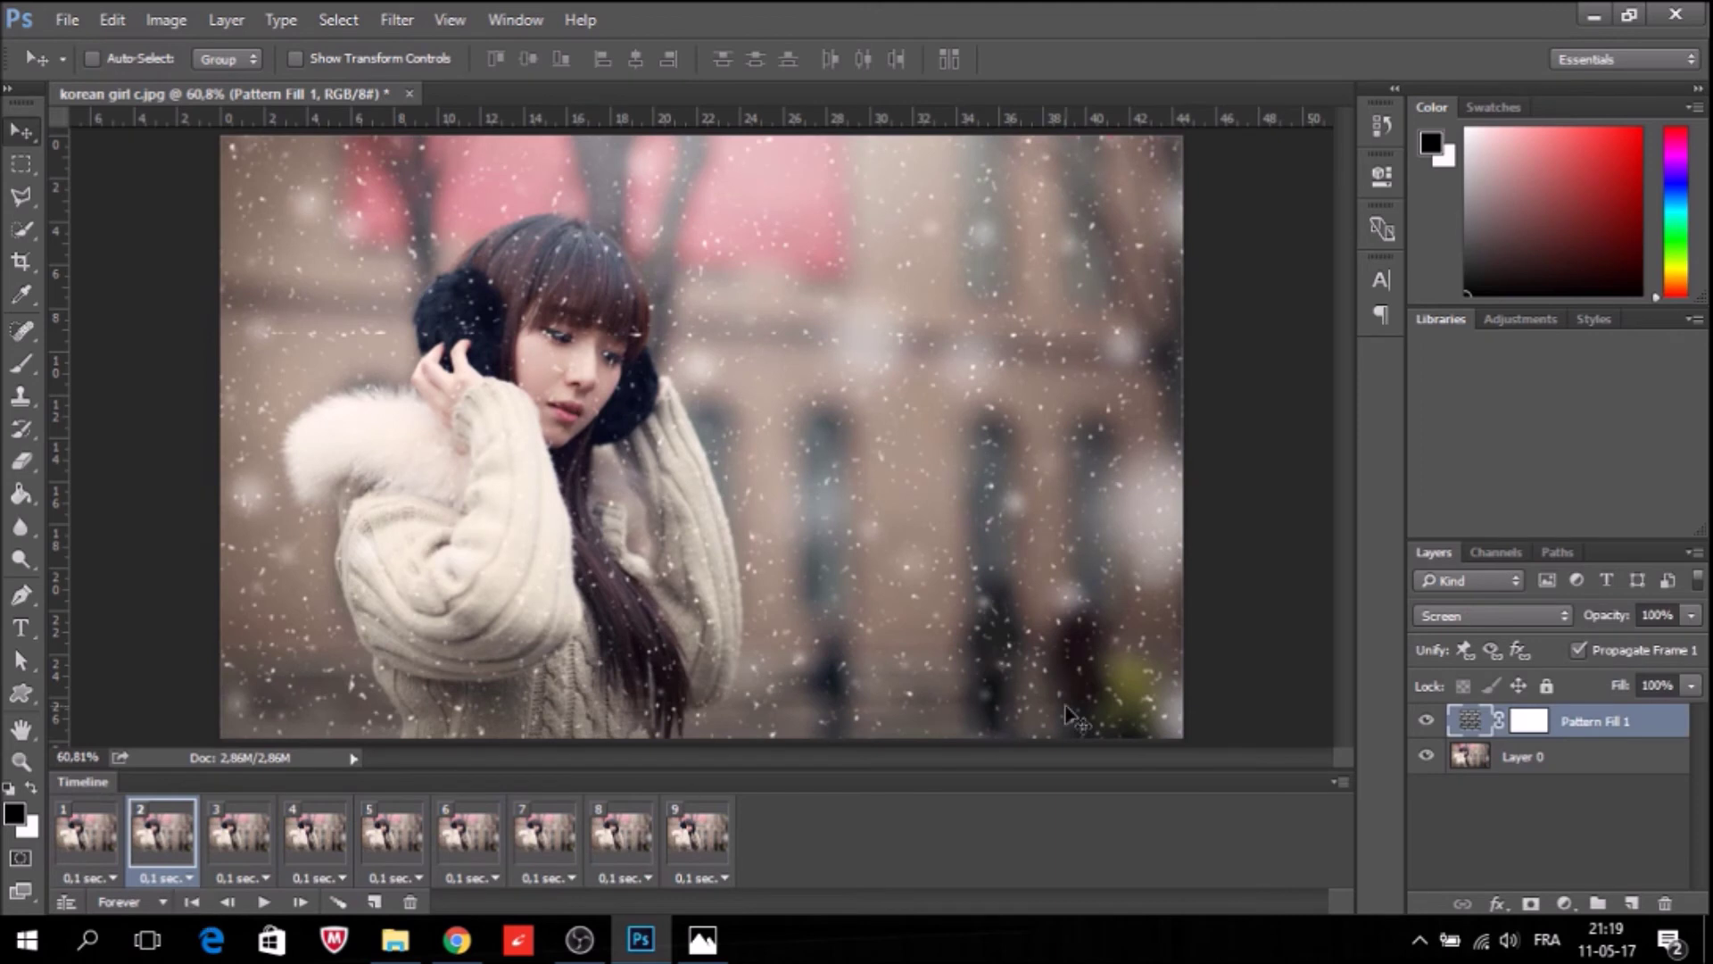
left_click(1470, 760)
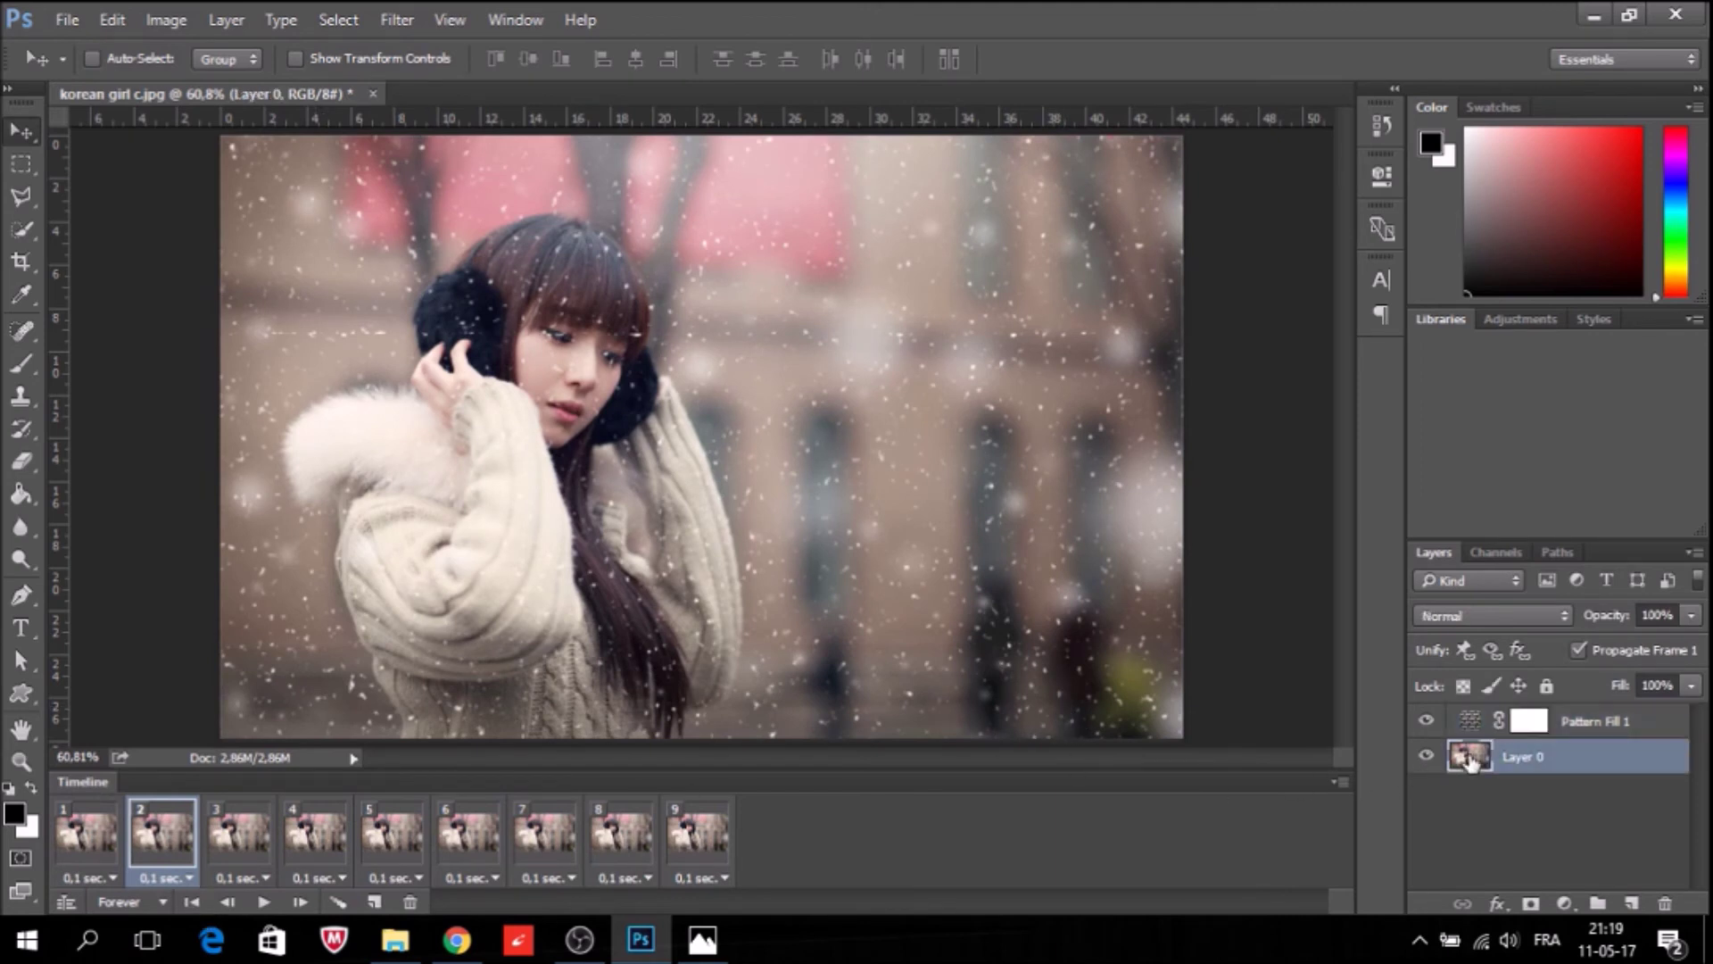
Add a 'Winters' text line right of the face in Qomolangma-Betsu Regular font.
left_click(22, 628)
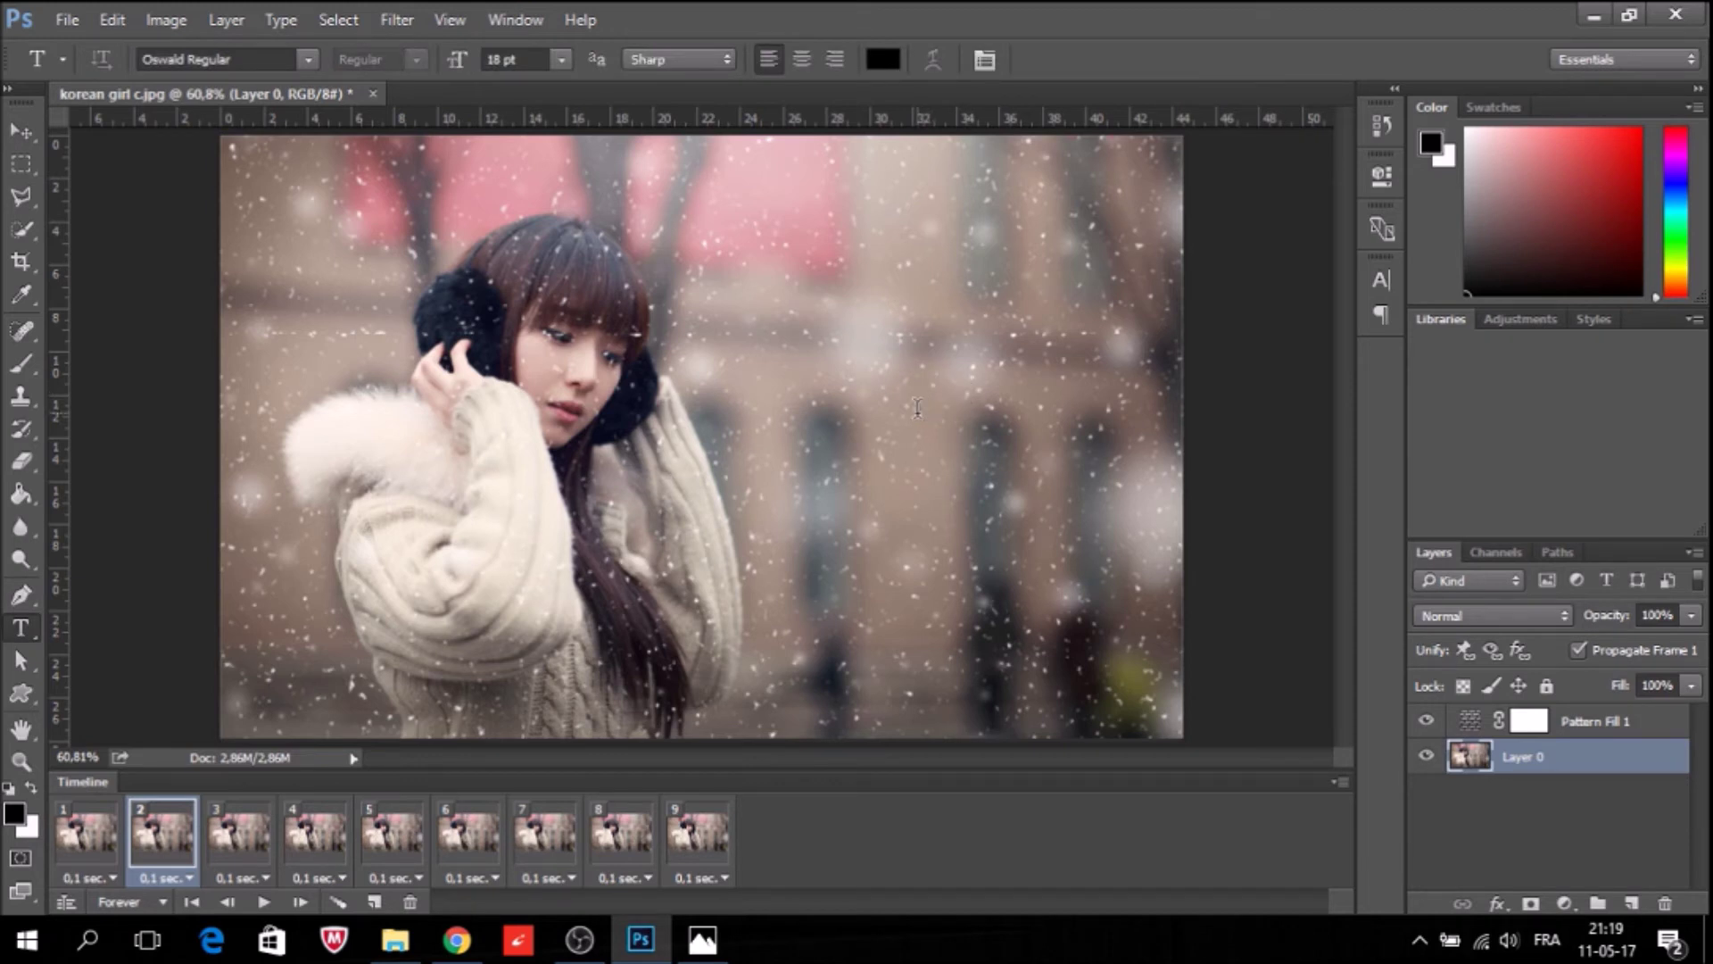
left_click(917, 408)
type("Winters")
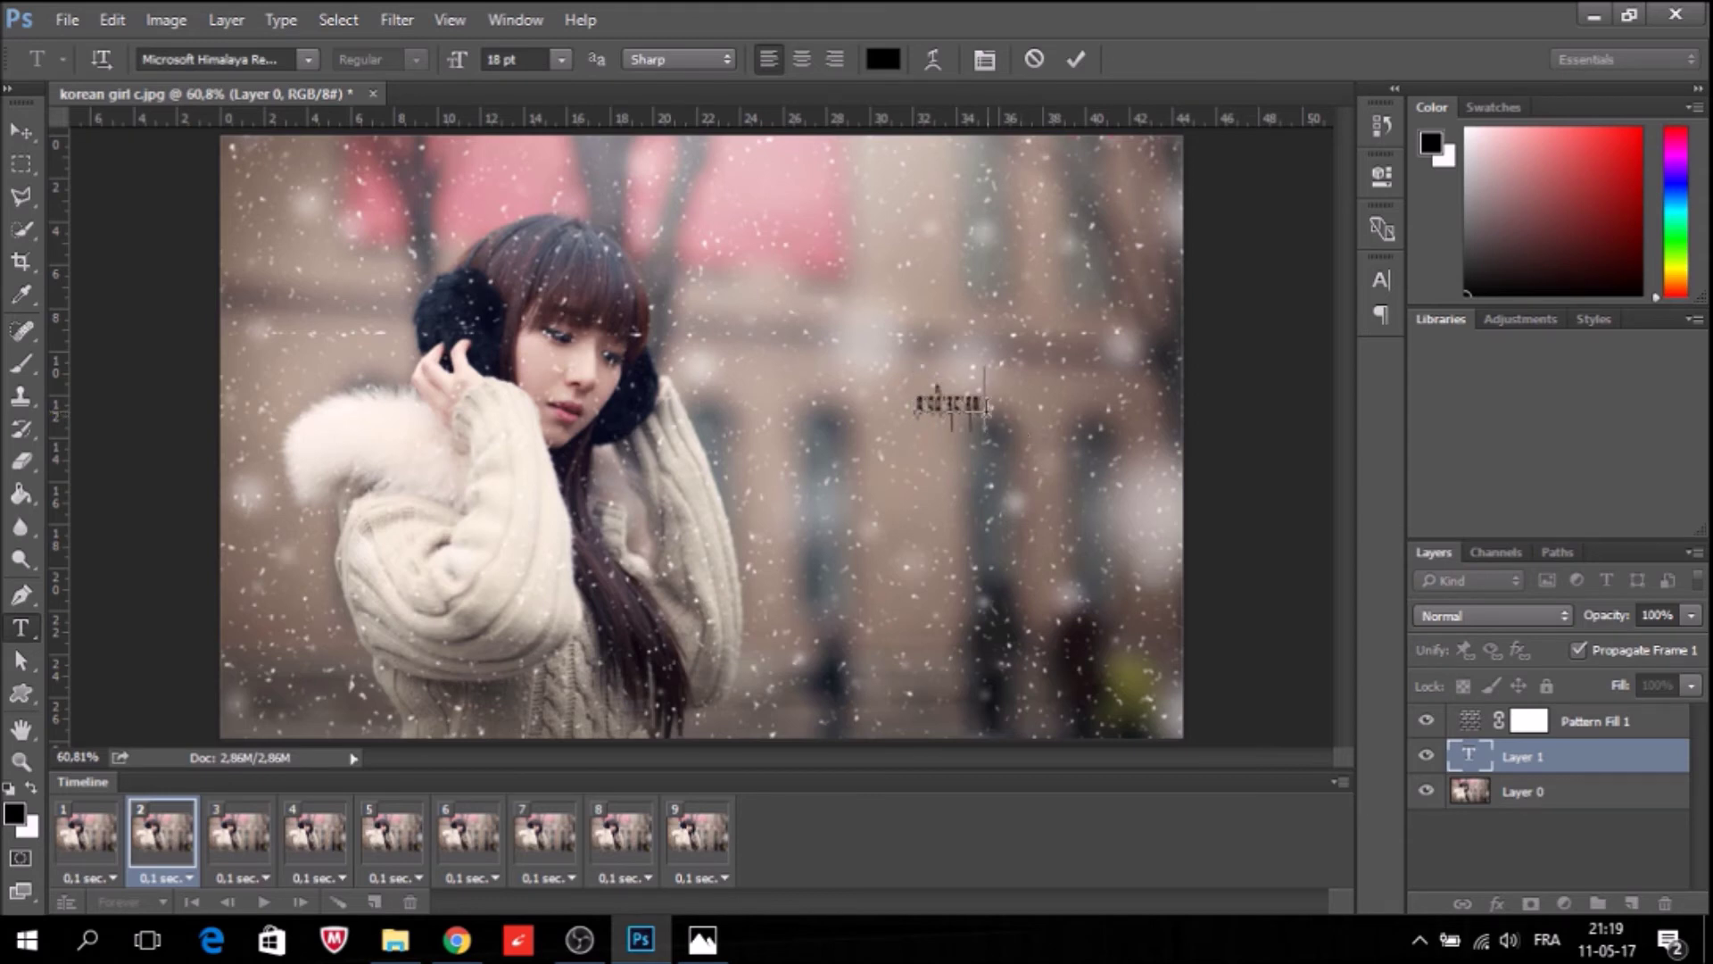
left_click_drag(984, 401, 905, 406)
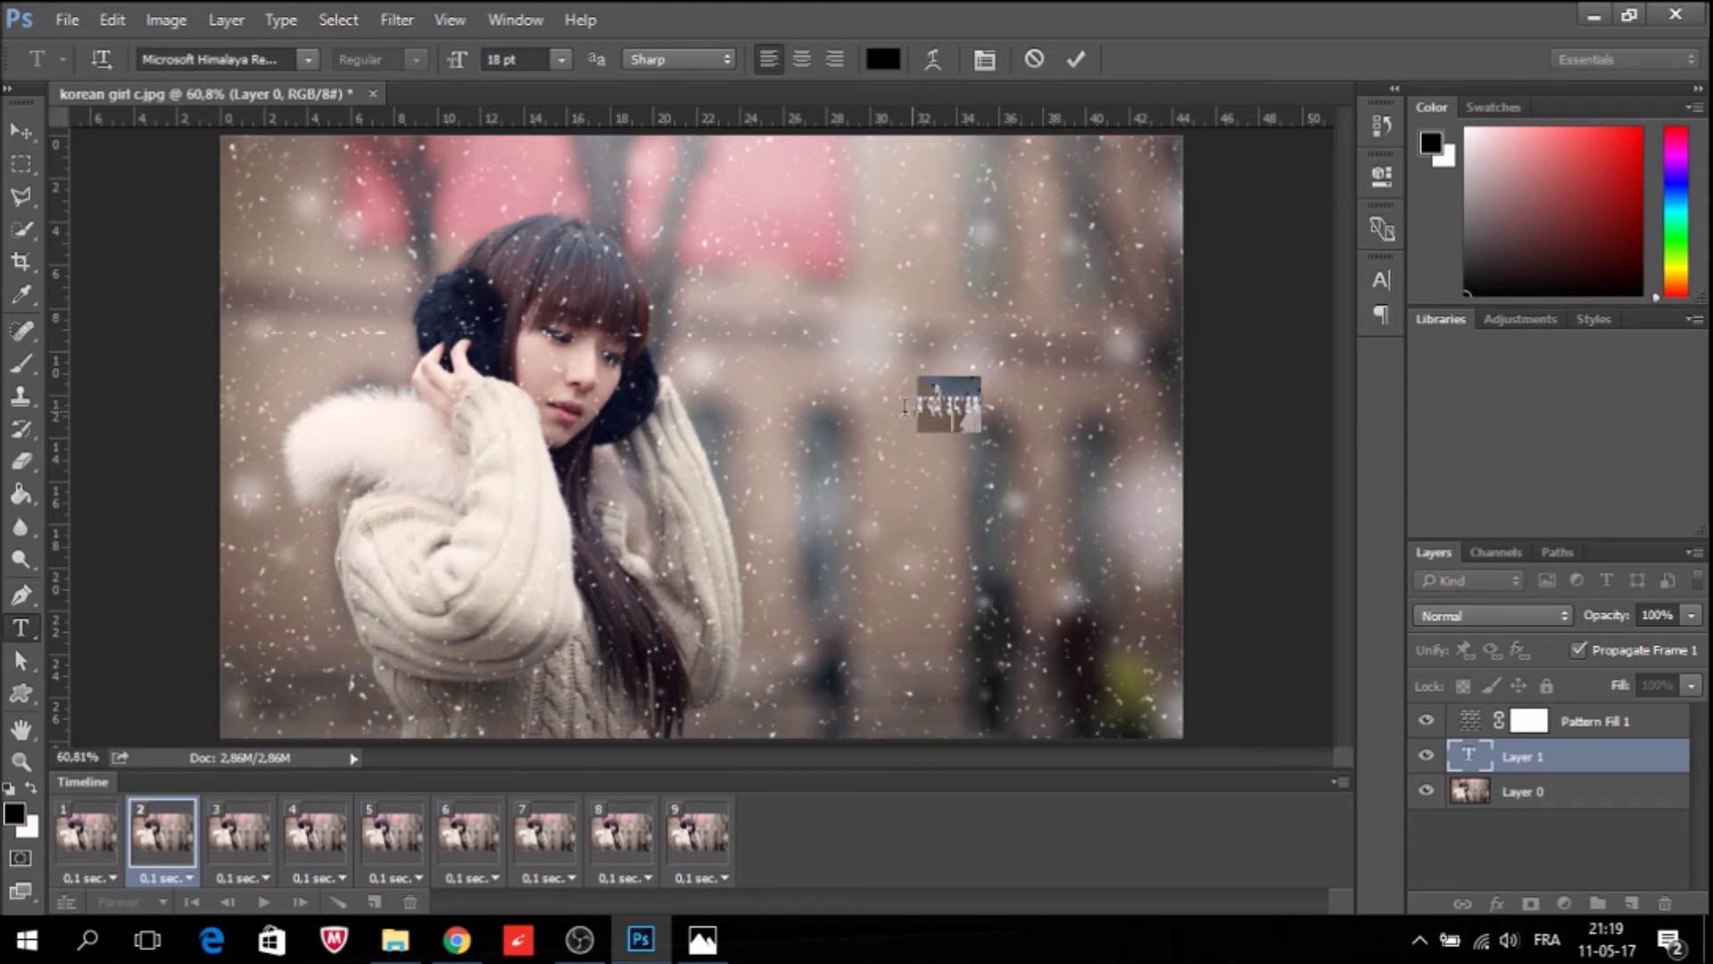
left_click(314, 56)
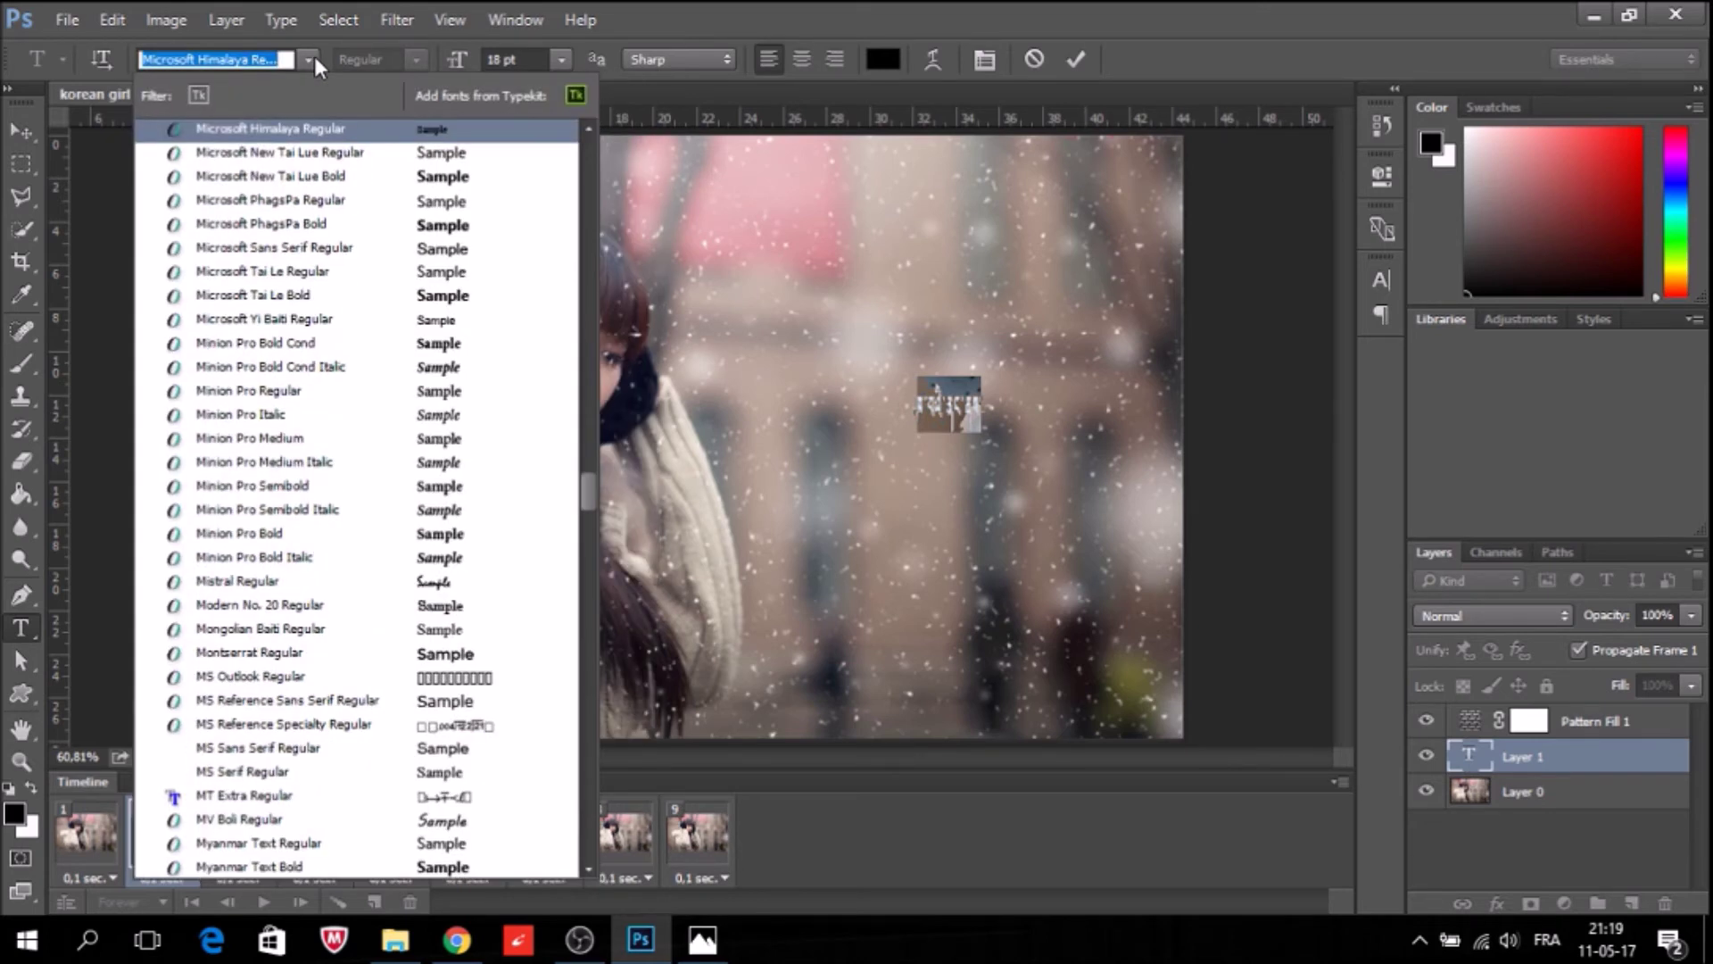
type("q")
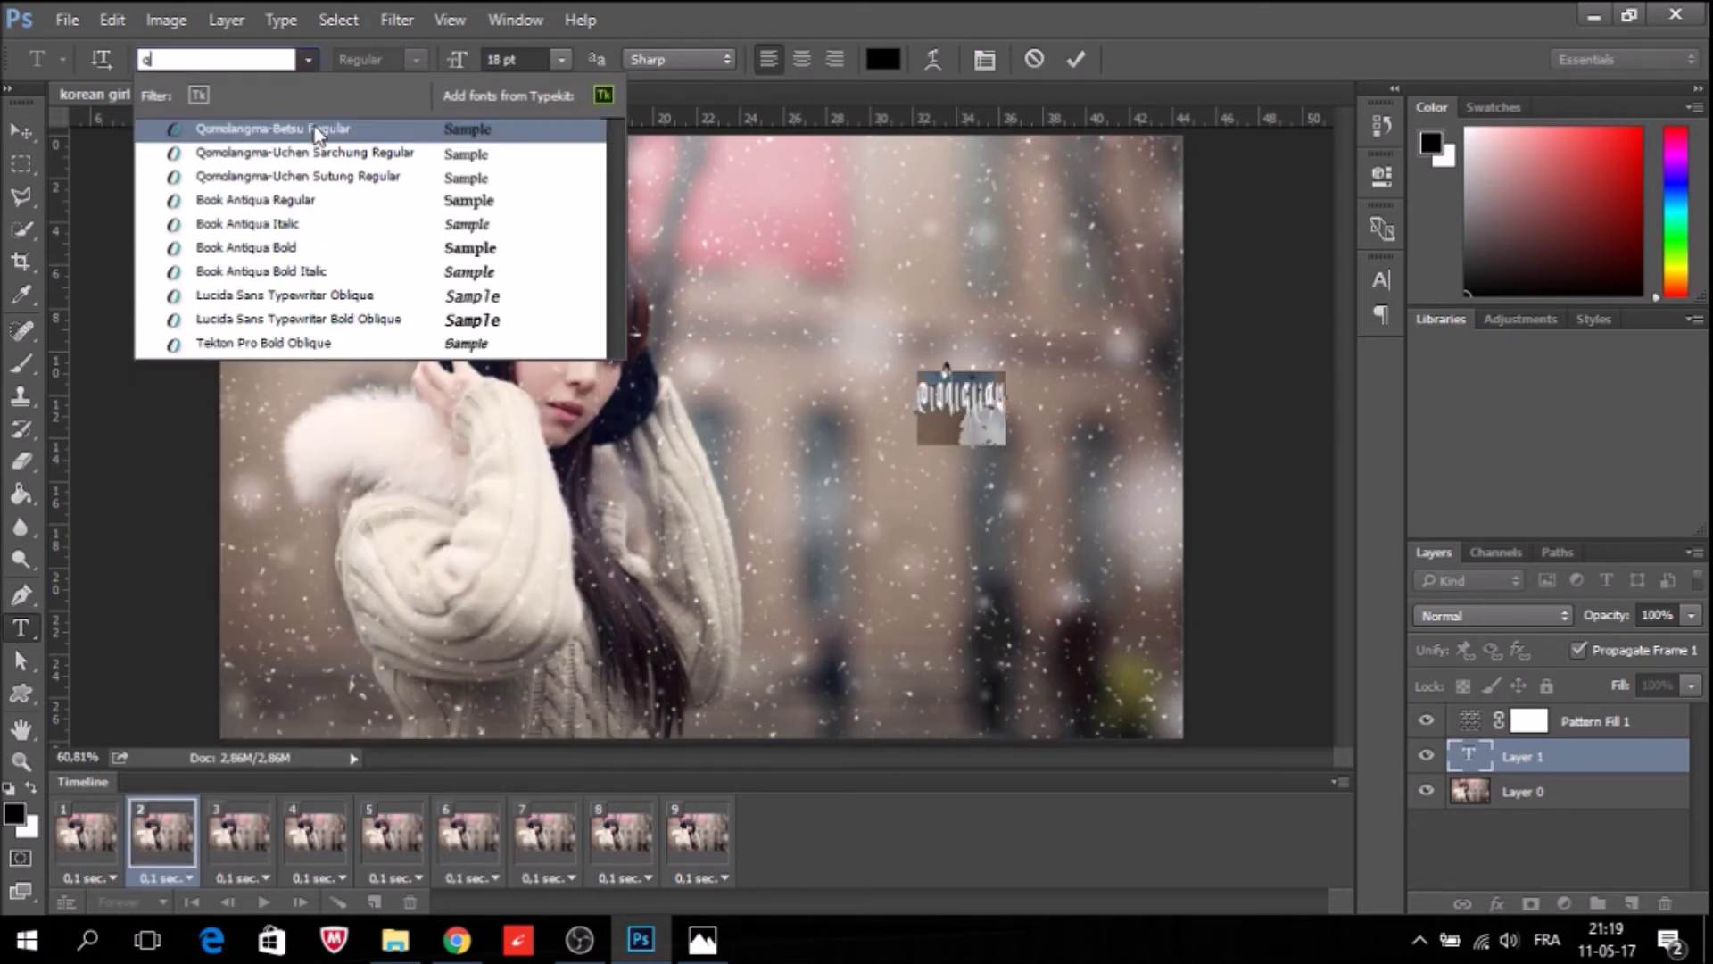
left_click(314, 128)
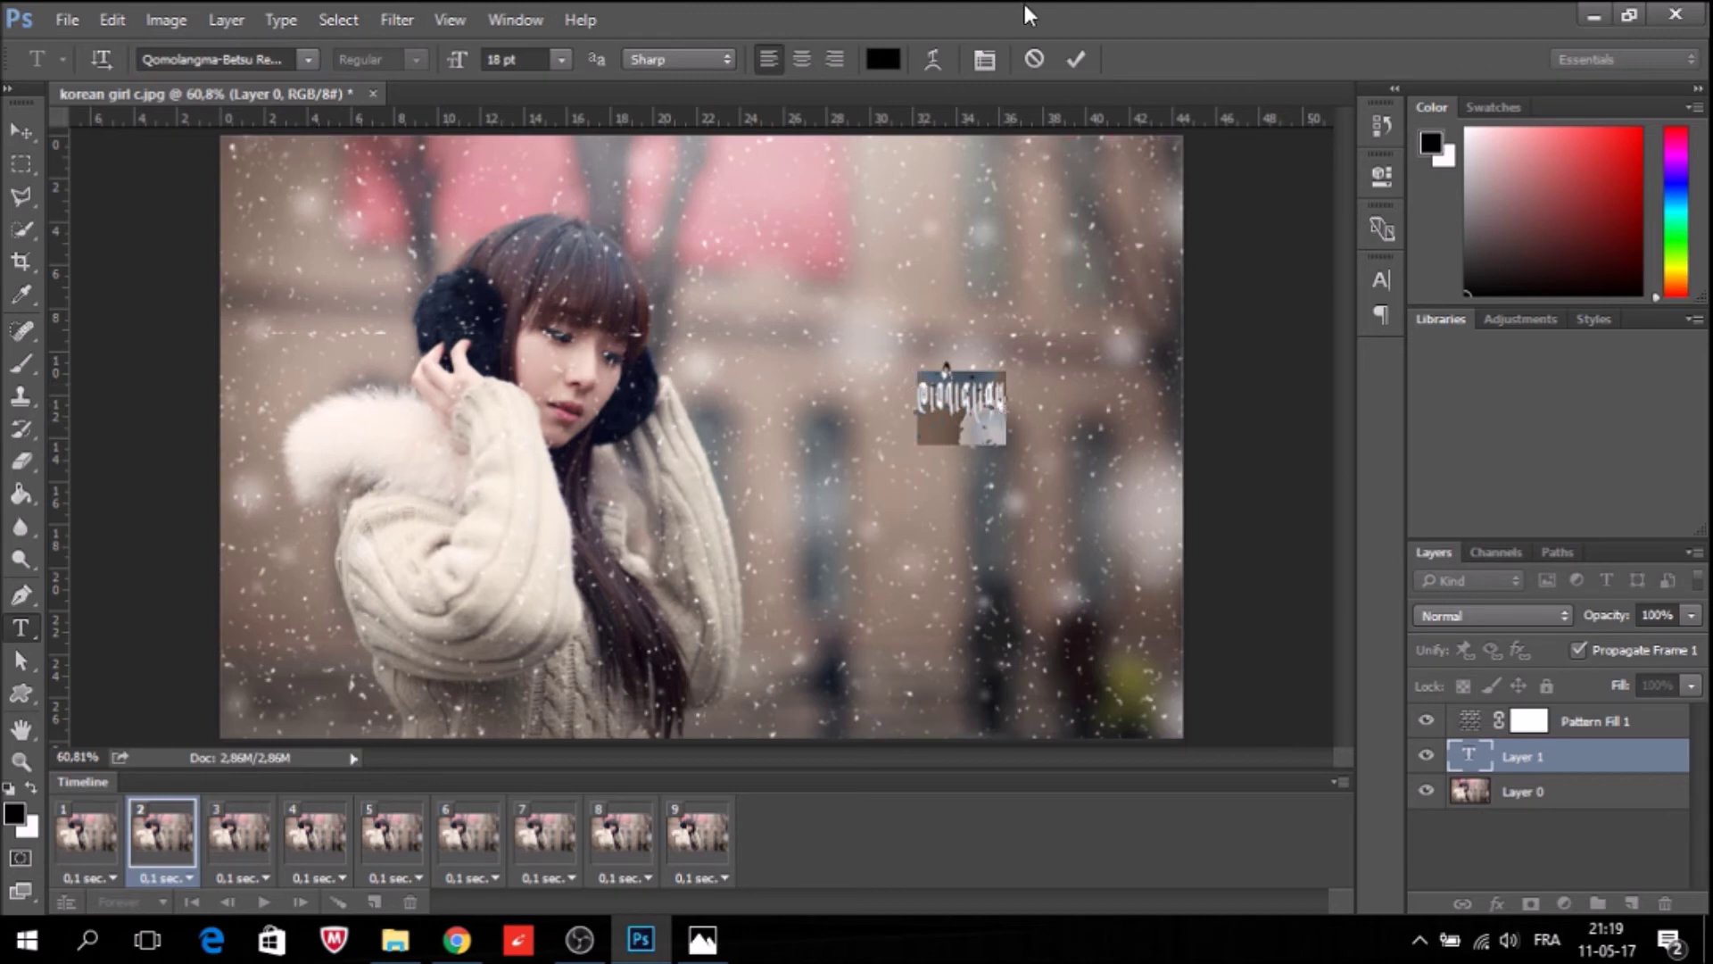
left_click(1078, 59)
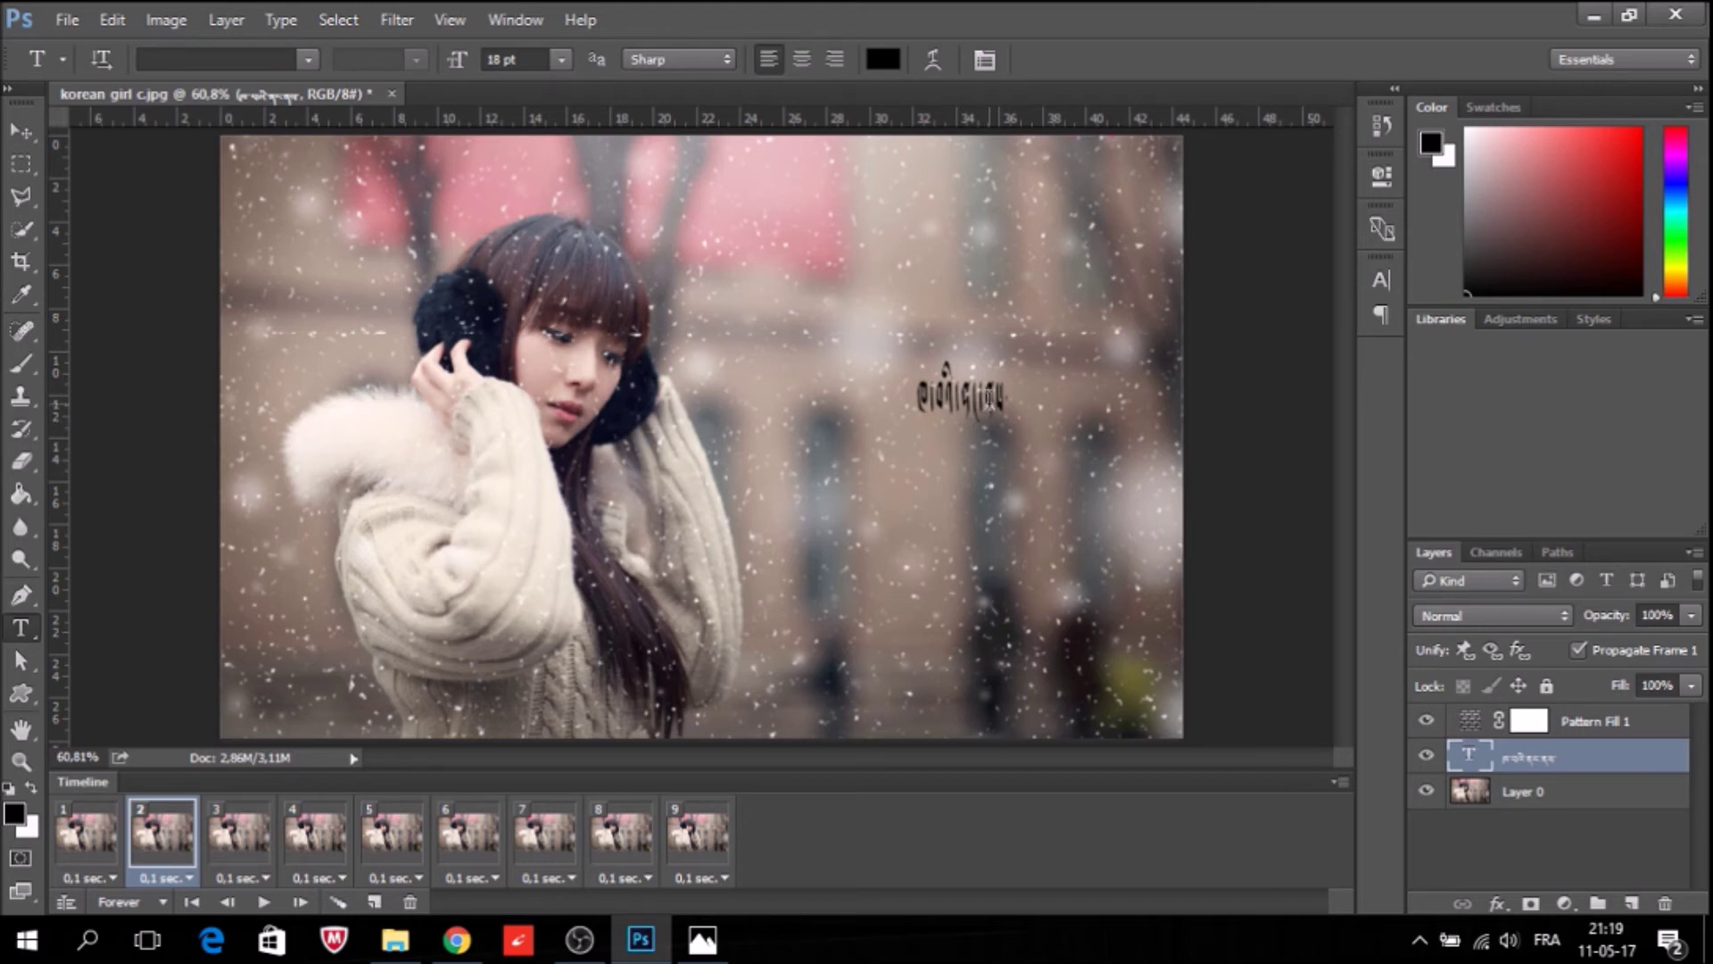
key("ctrl+t")
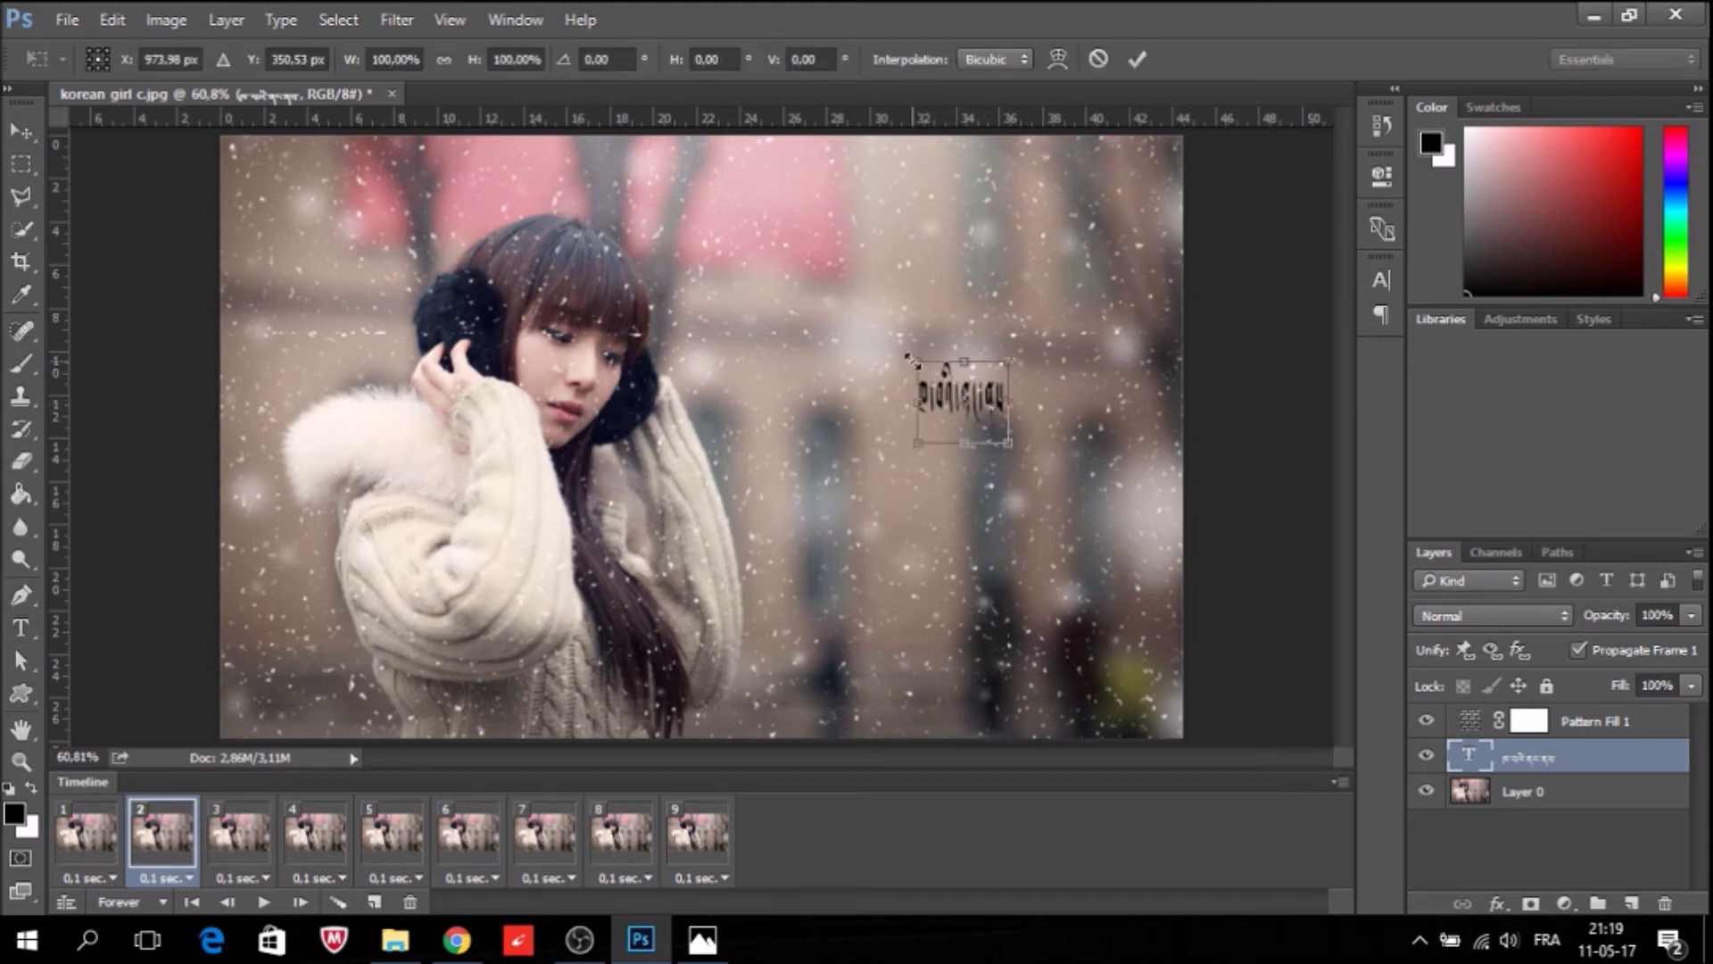
Scale the text to about 23.73 pt, stretch it wider, and place it across the photo's top.
left_click_drag(910, 358, 678, 252)
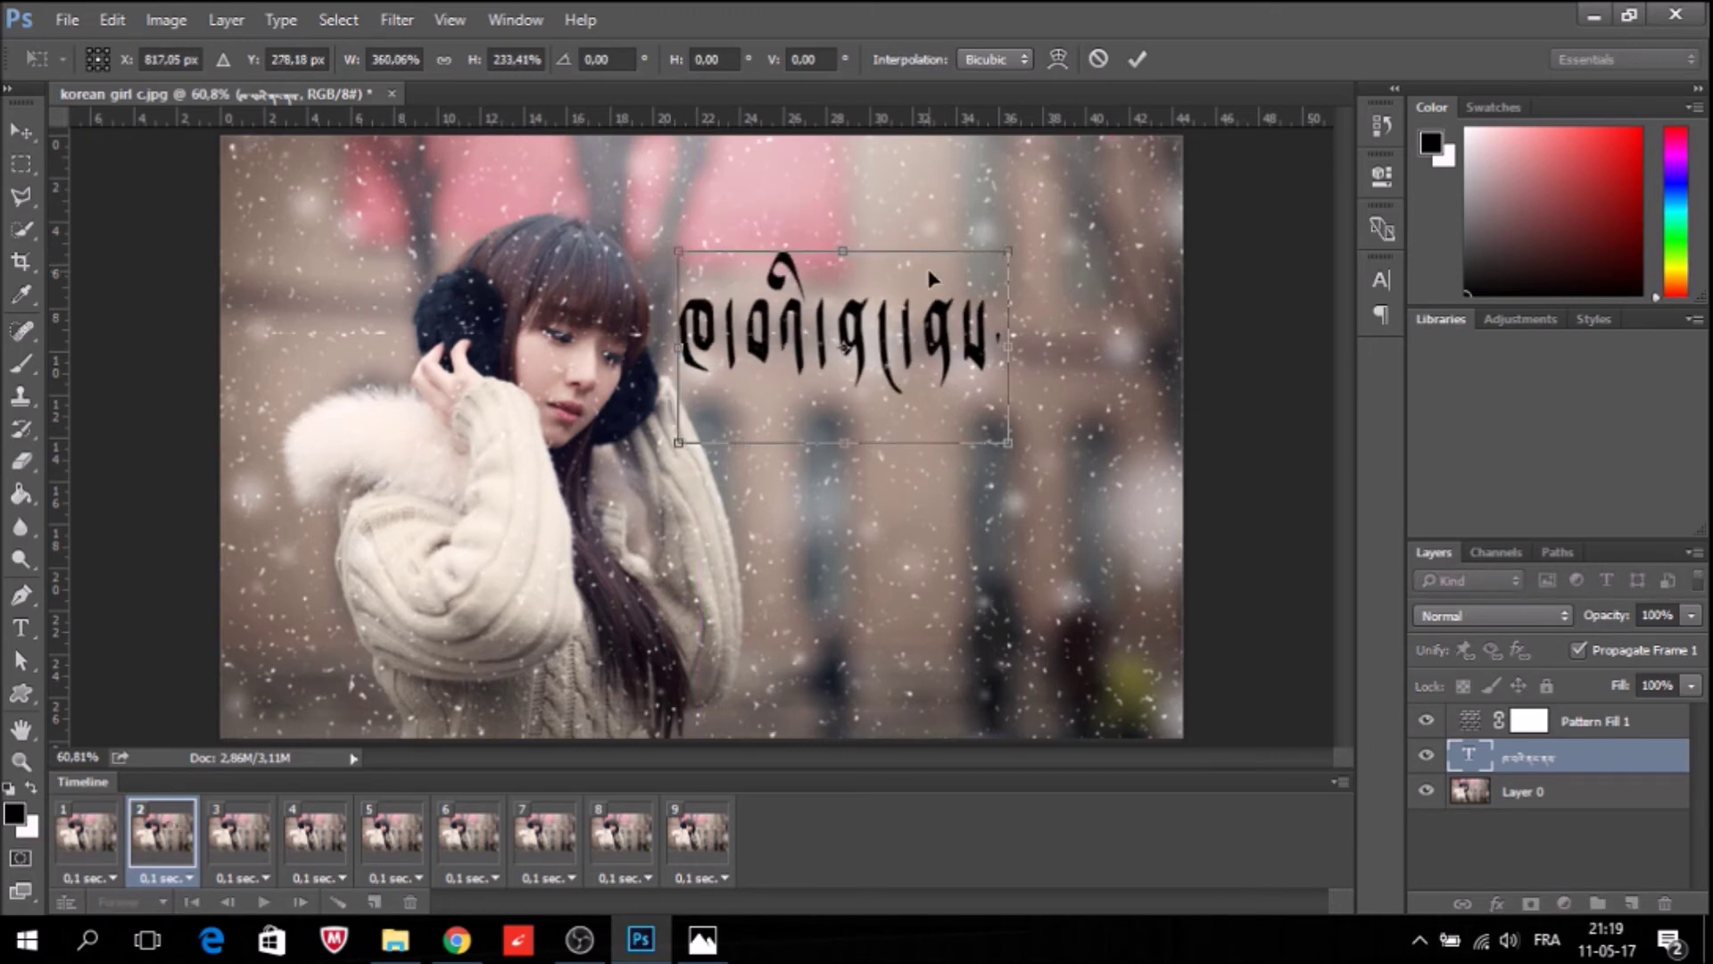
left_click_drag(929, 274, 994, 165)
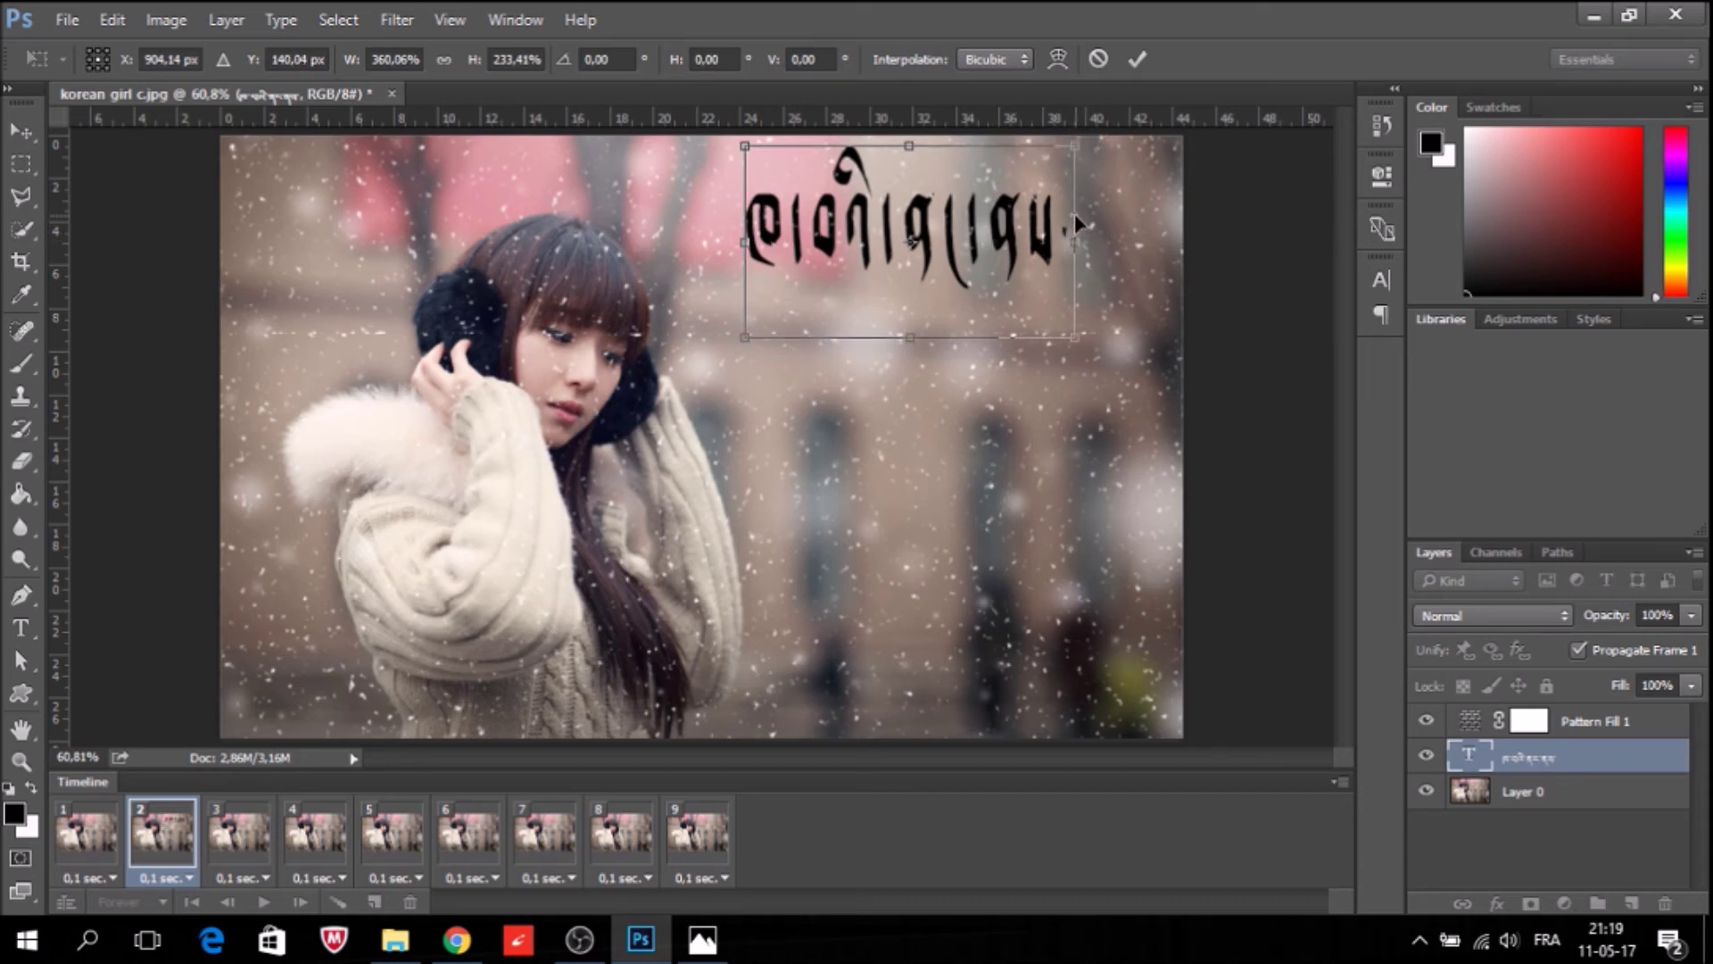
left_click_drag(918, 338, 910, 279)
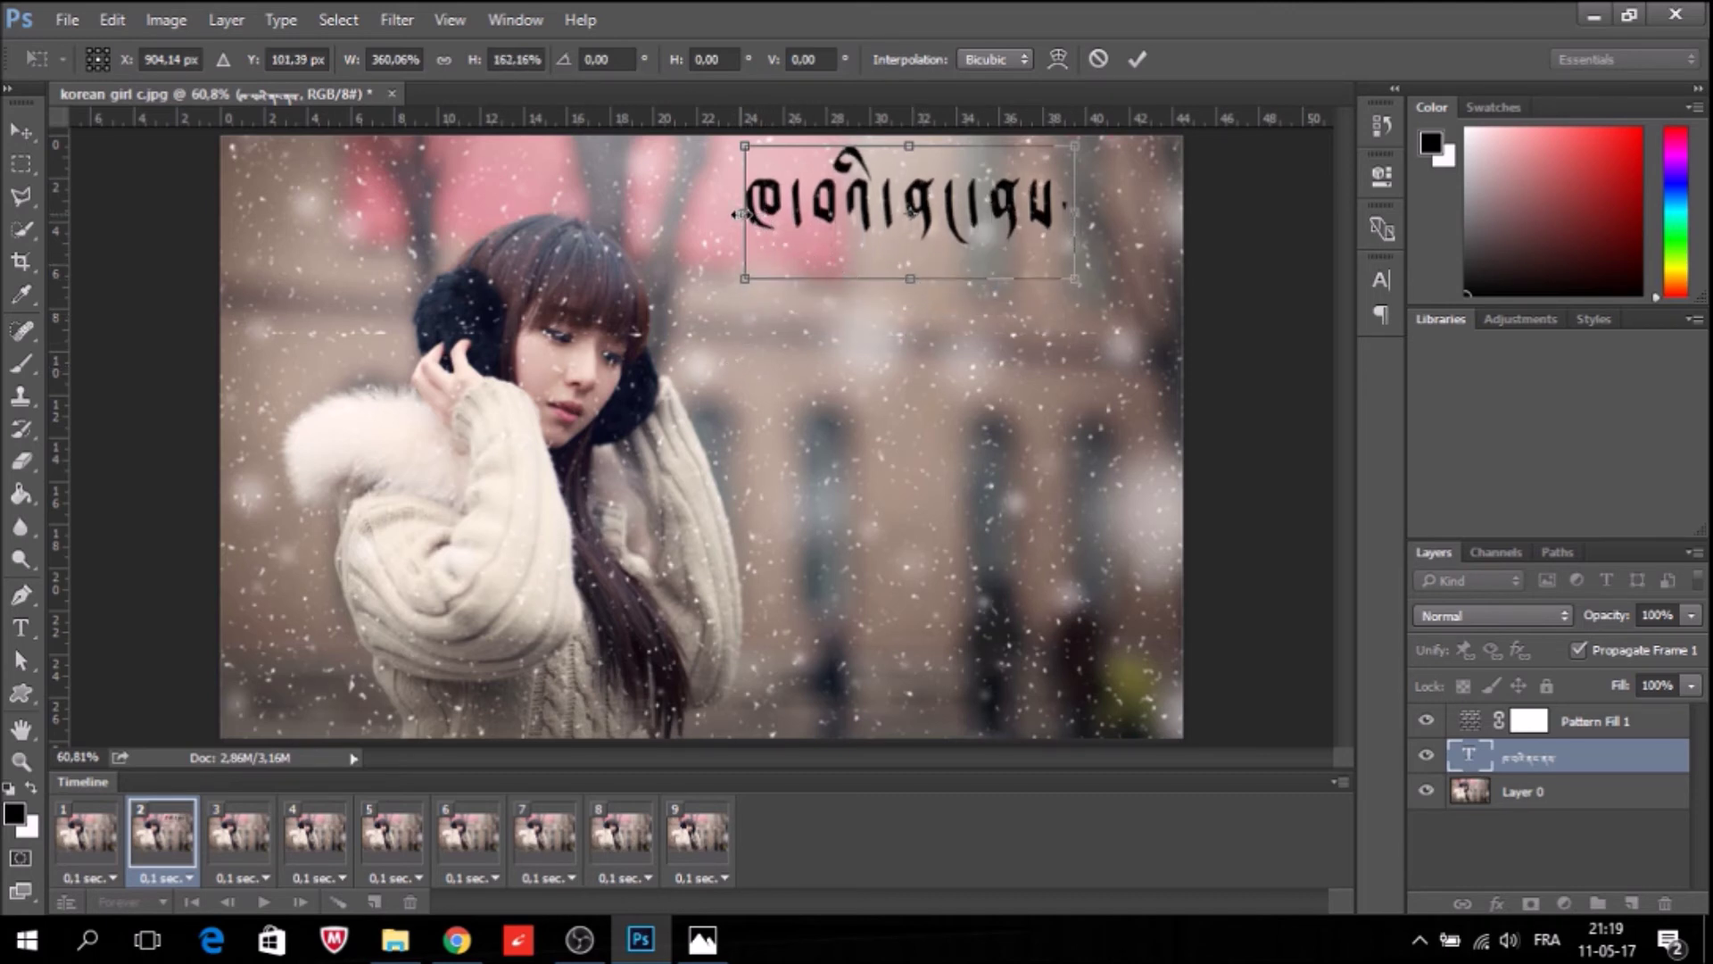
left_click_drag(743, 215, 666, 216)
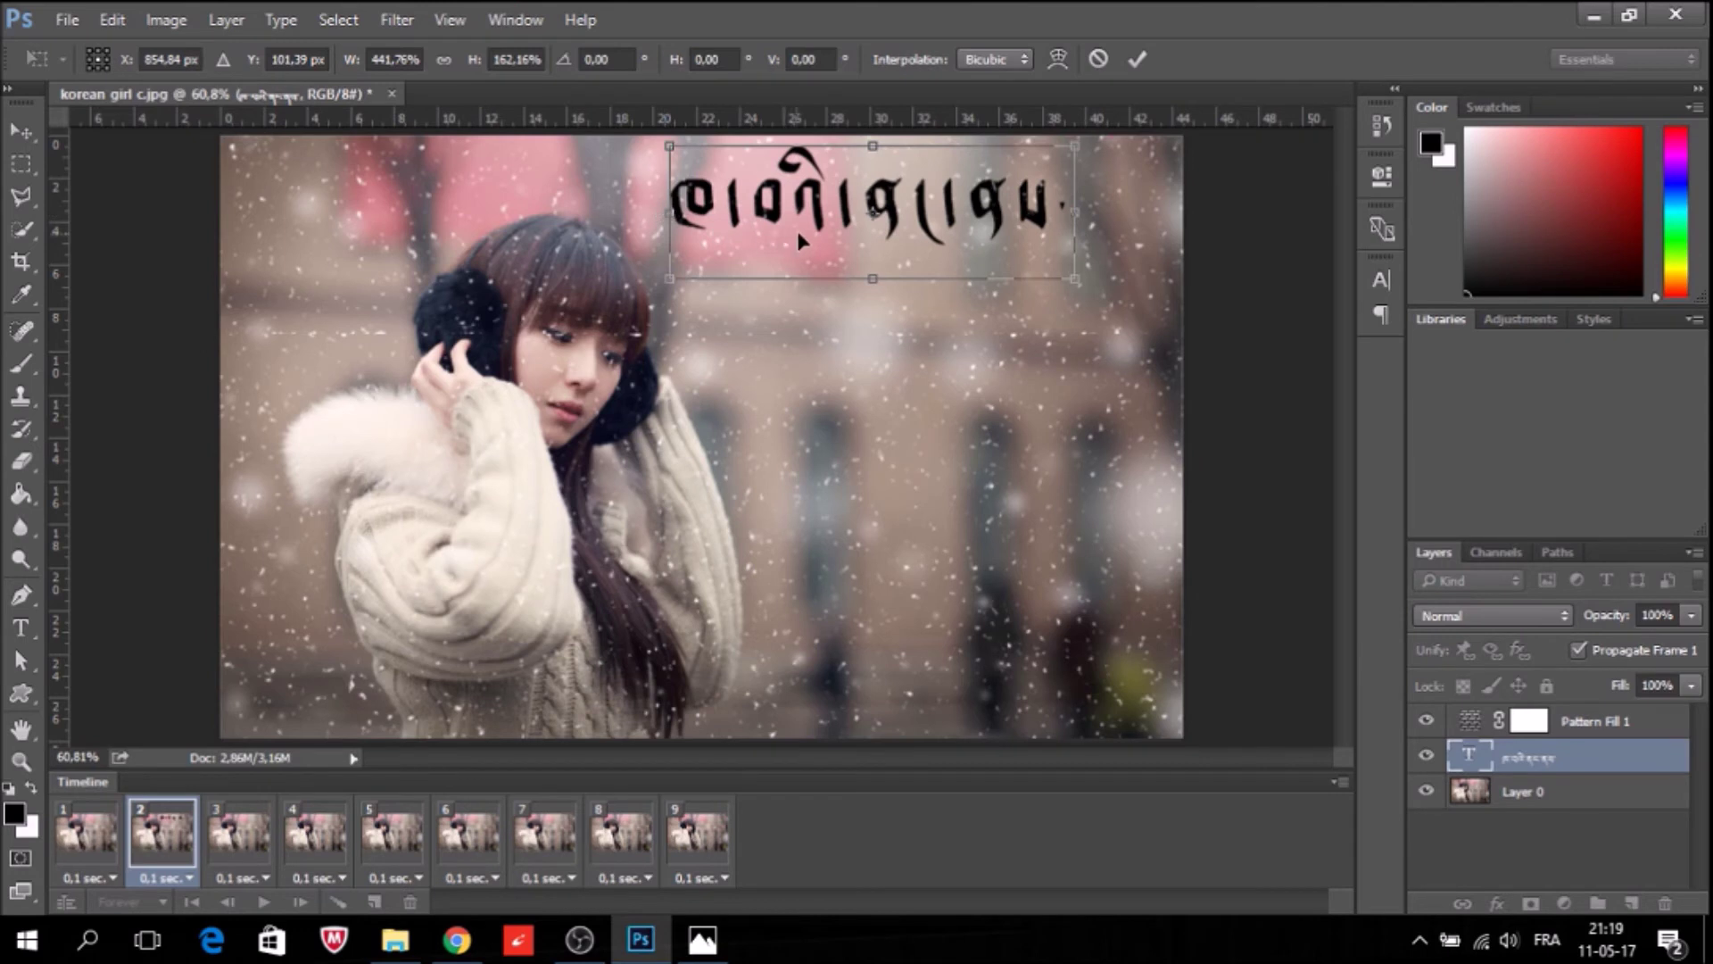
left_click_drag(872, 141, 872, 167)
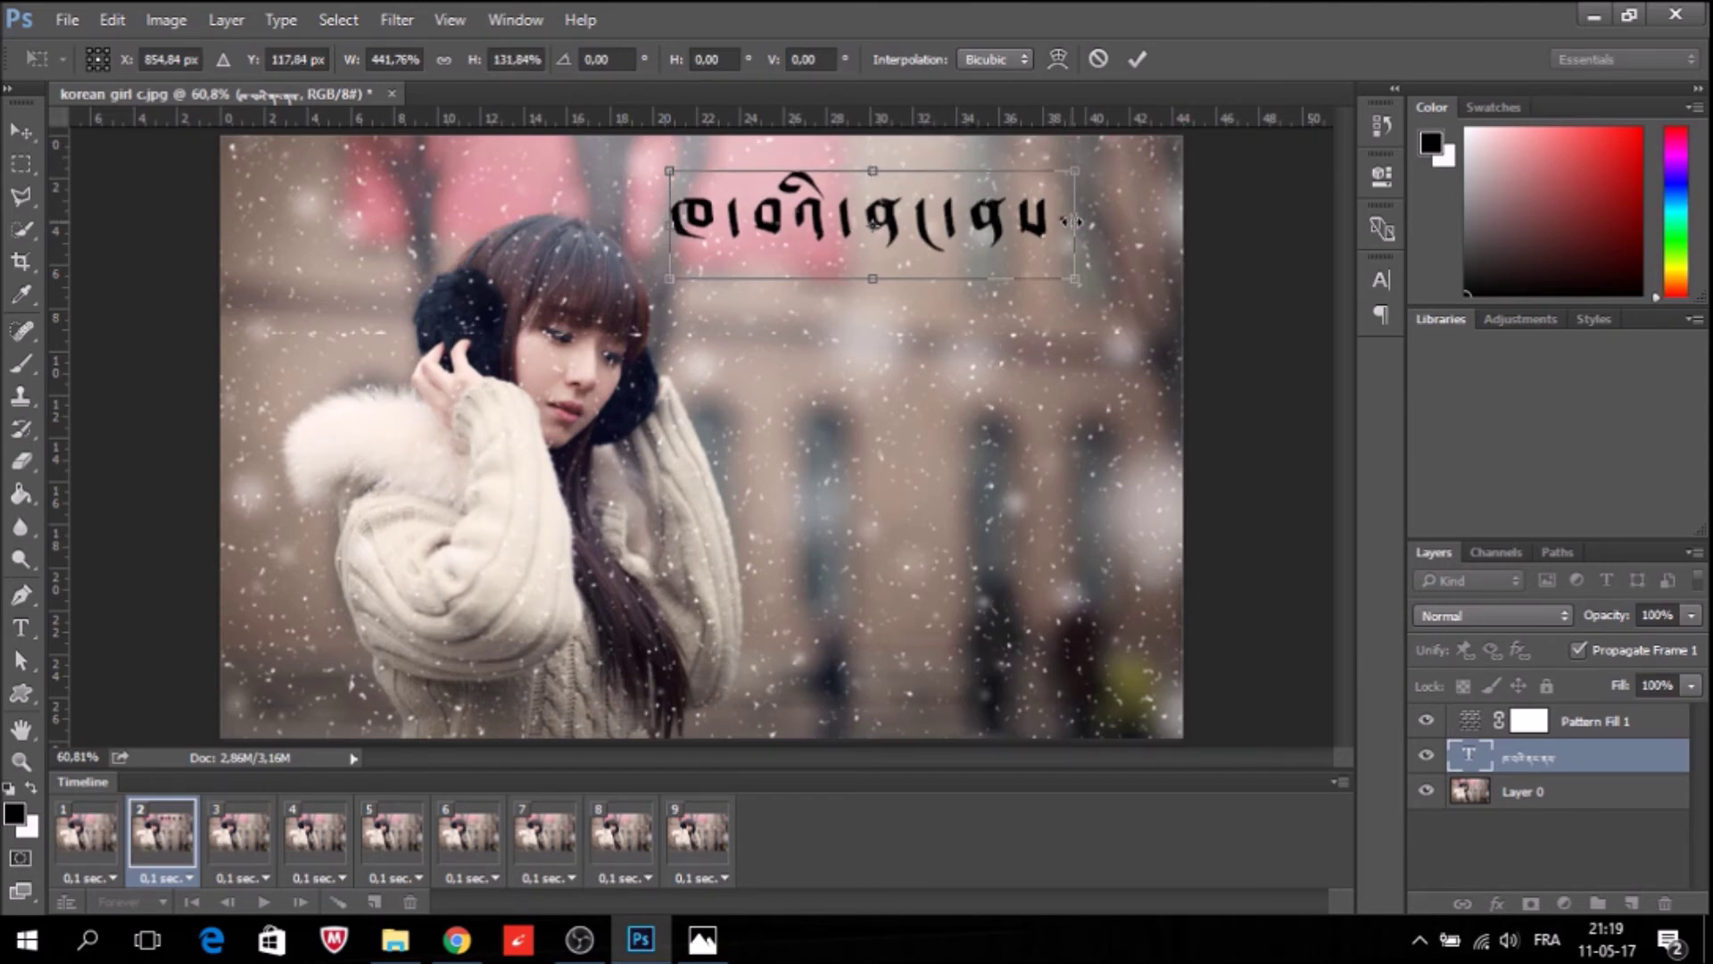
left_click_drag(1073, 222, 1051, 222)
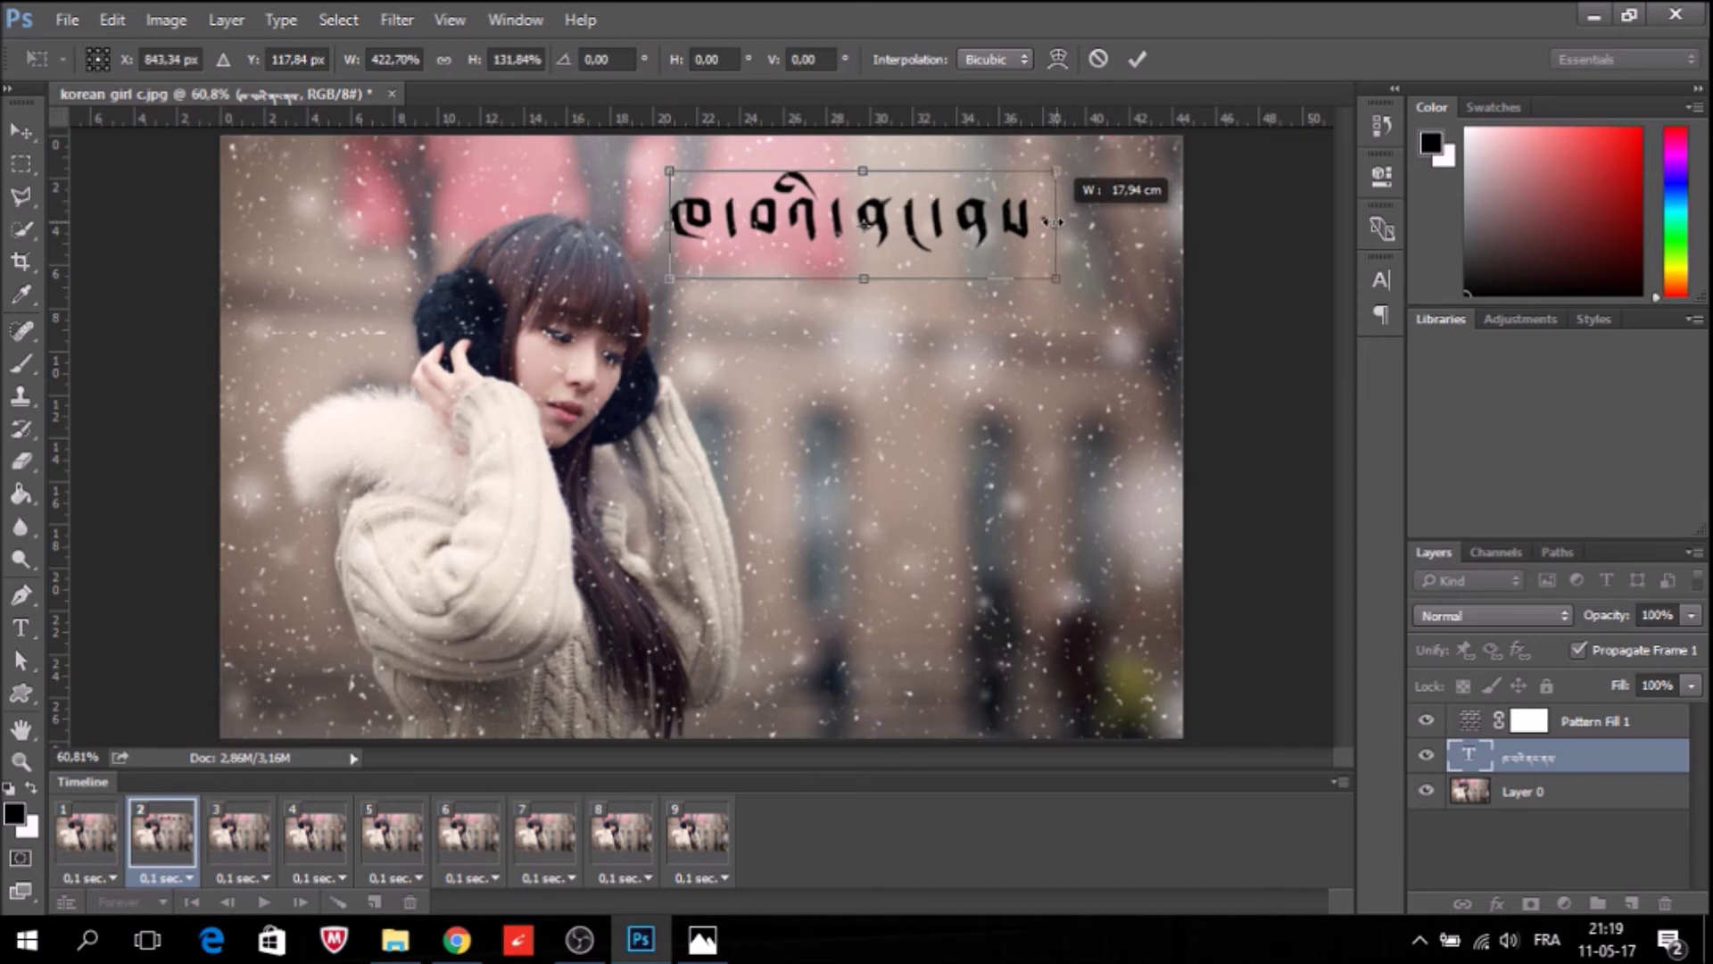
left_click(1138, 64)
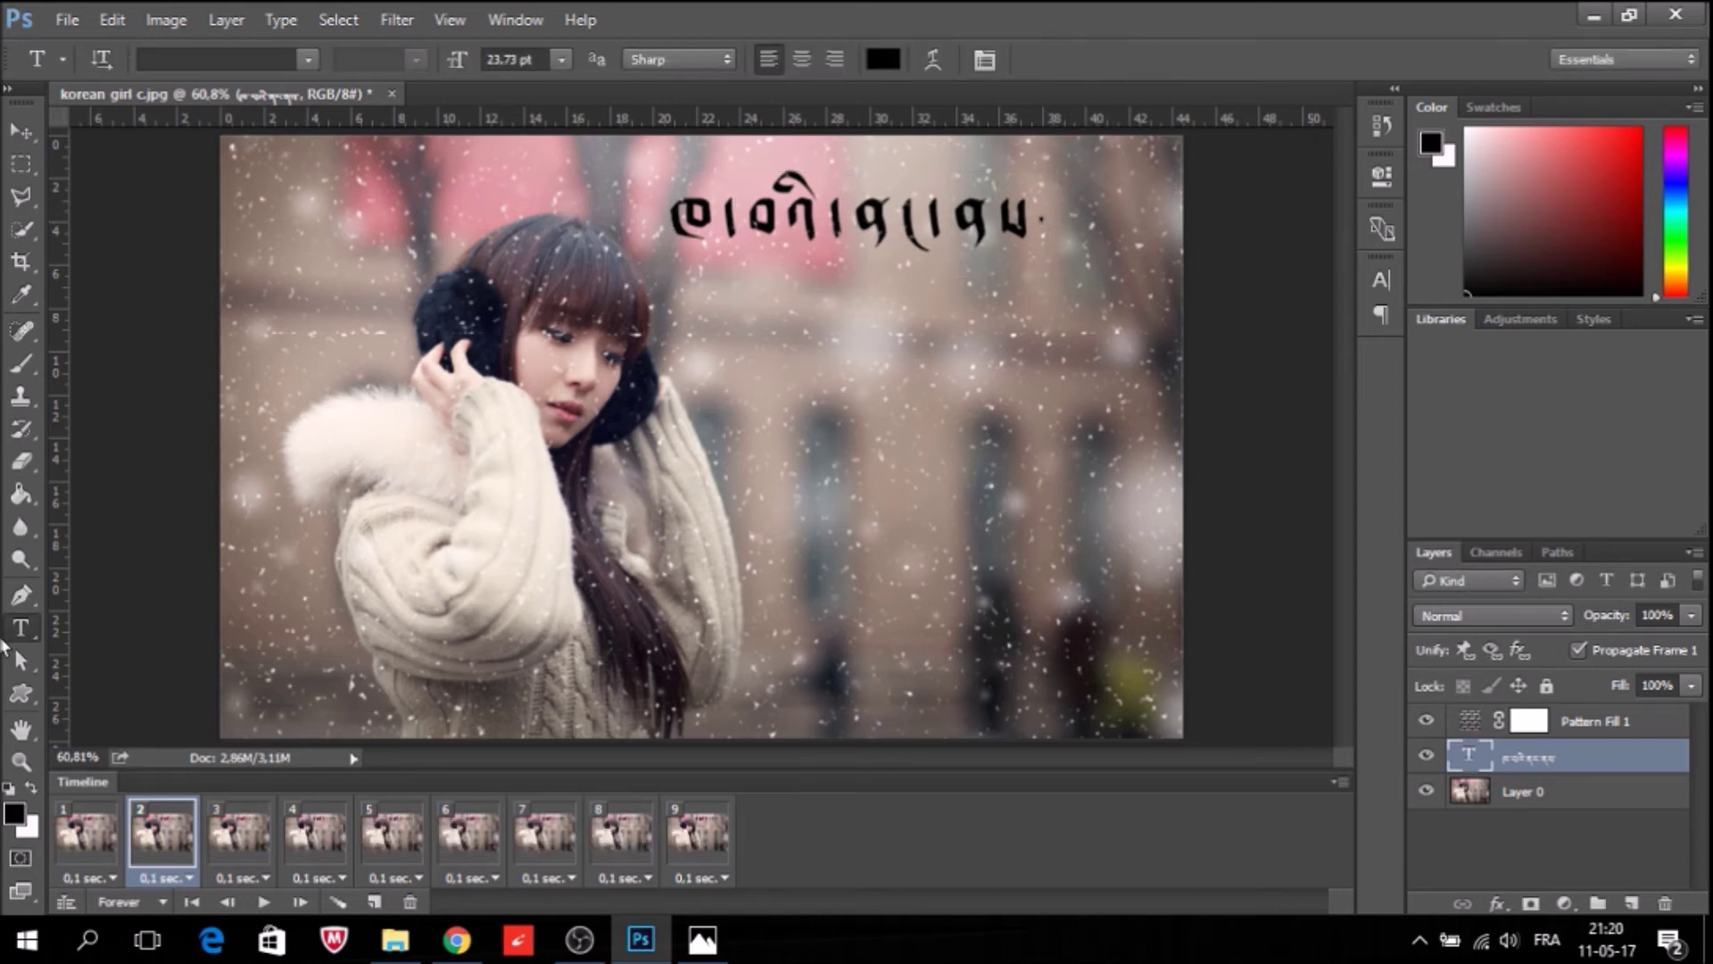
In frame 1, recolour the whole Tibetan text line to off-white fdf6ec.
left_click(84, 825)
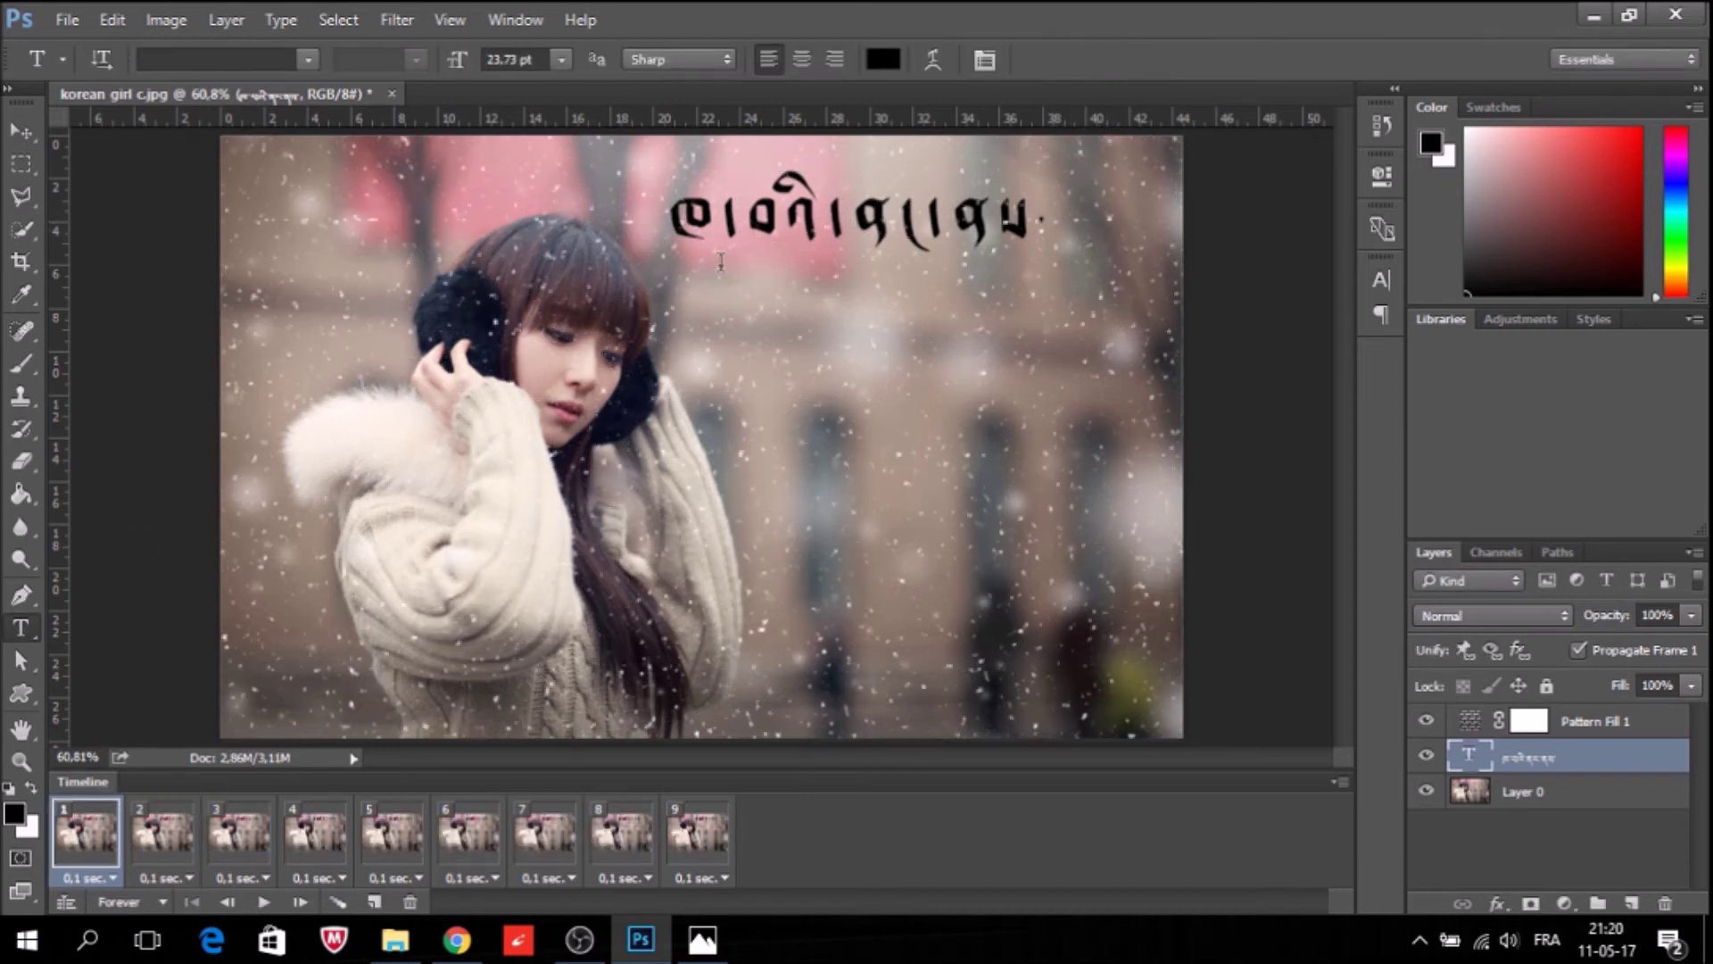
left_click(839, 221)
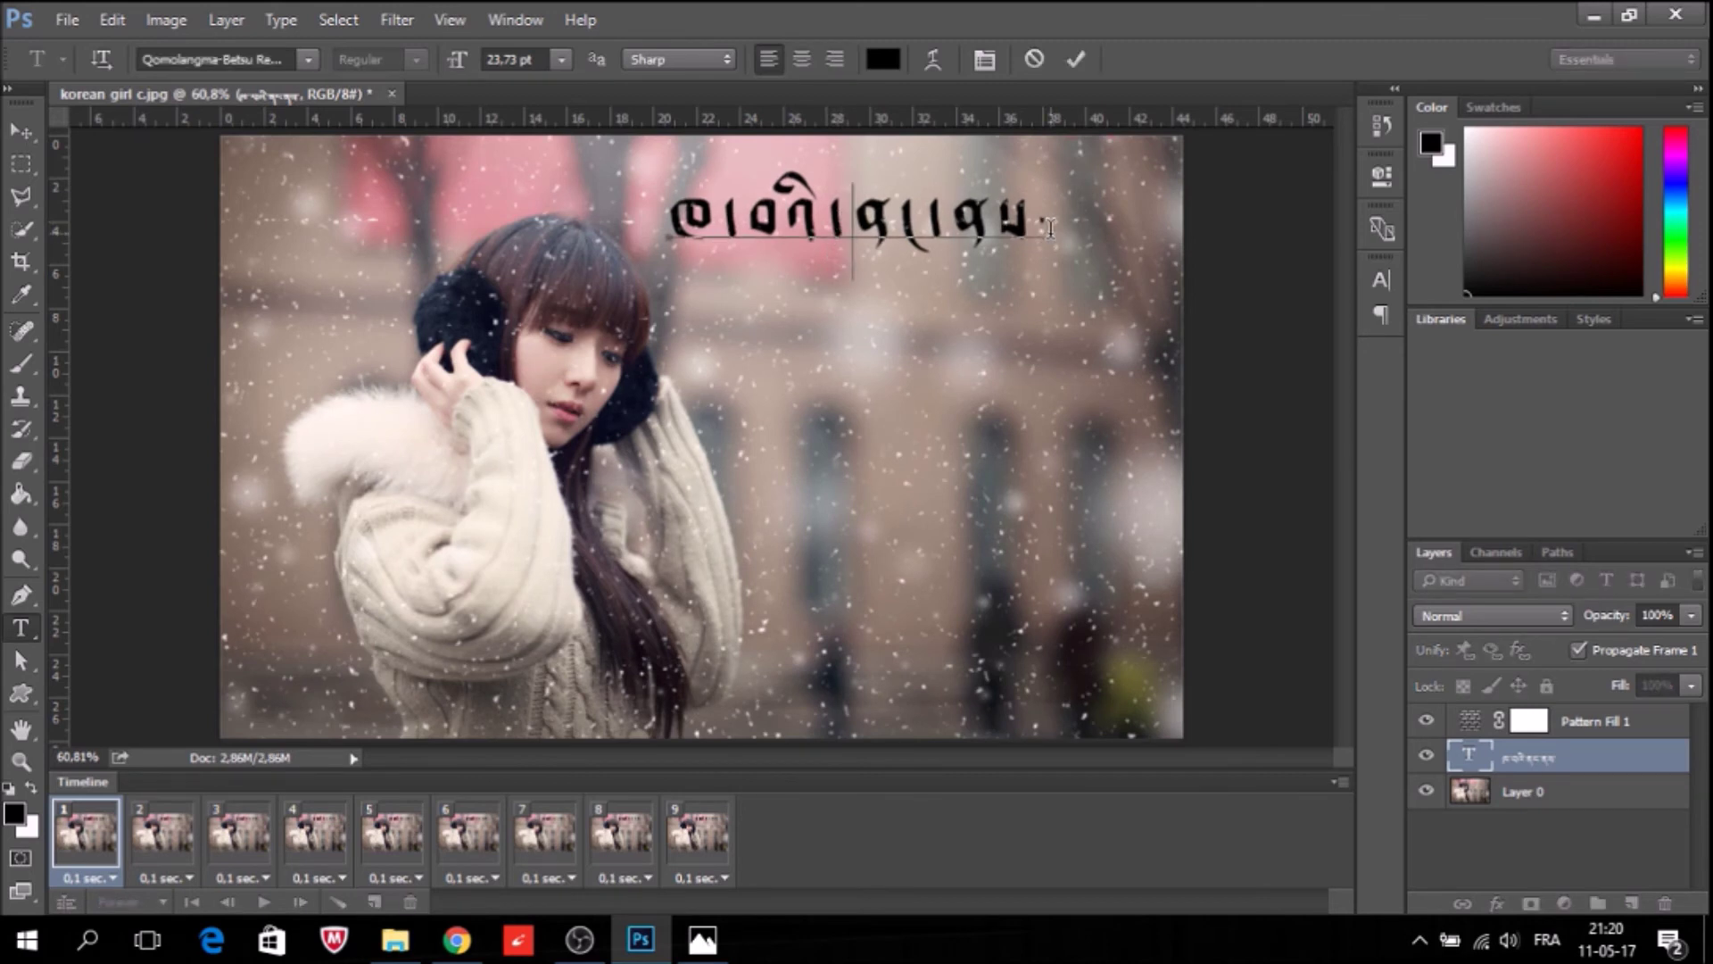
left_click_drag(1051, 224, 665, 207)
left_click(884, 58)
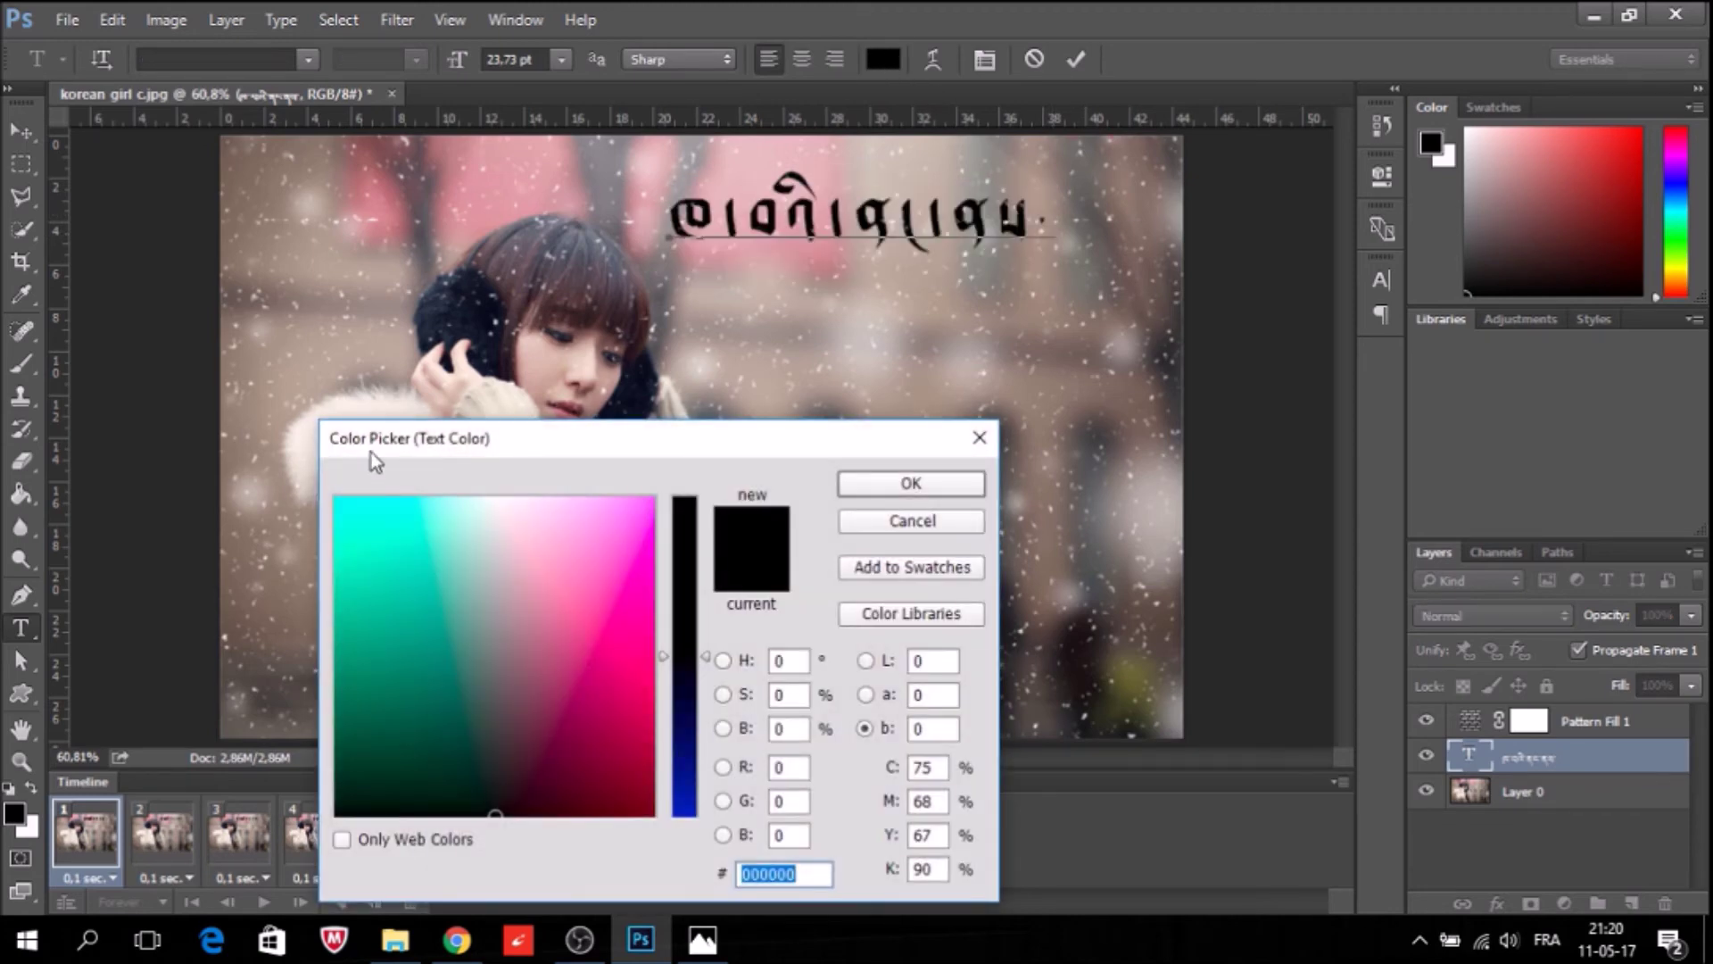
left_click(507, 389)
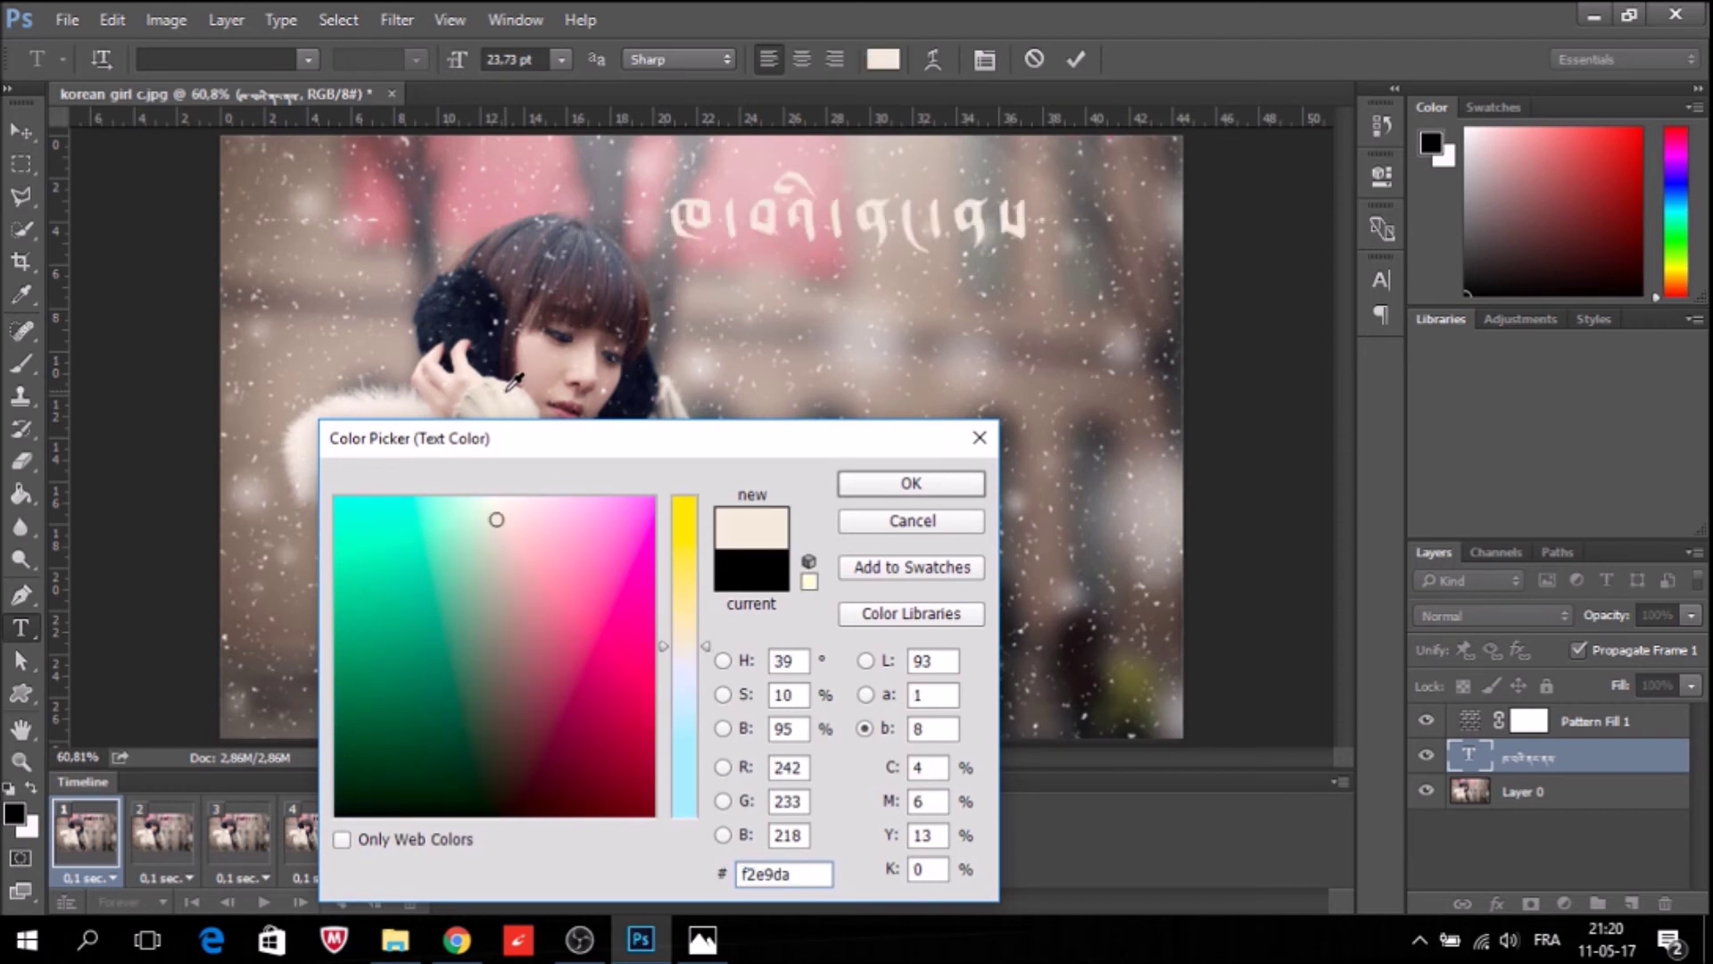
left_click(340, 411)
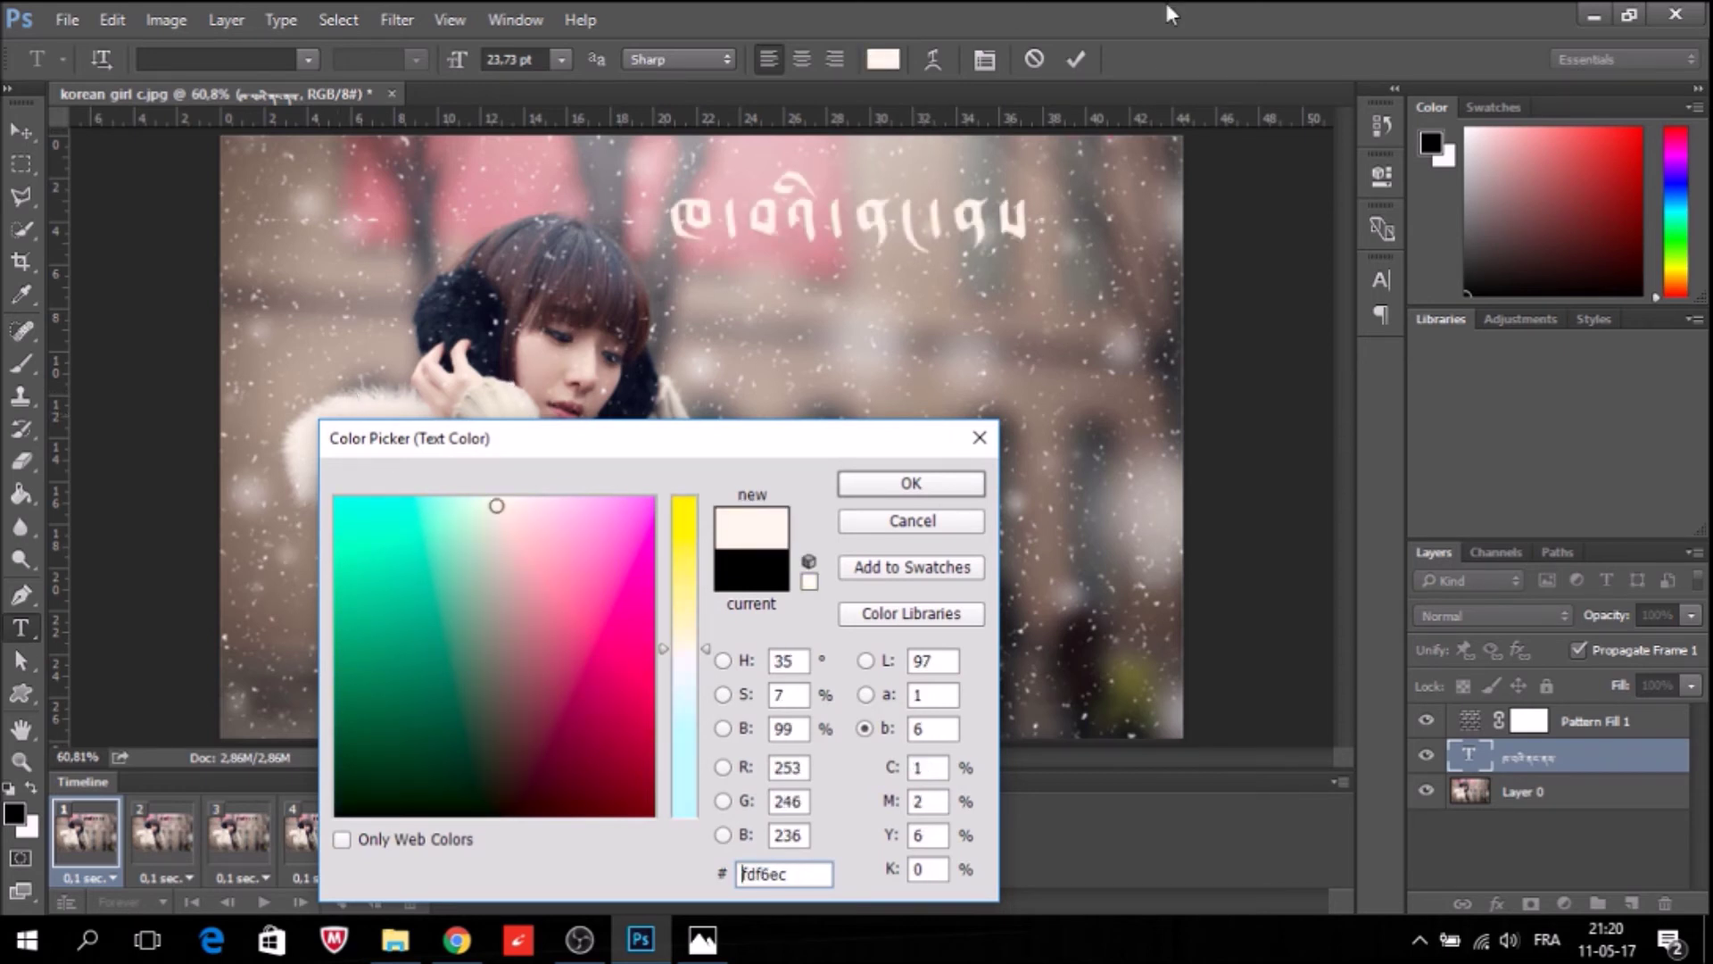
left_click(945, 483)
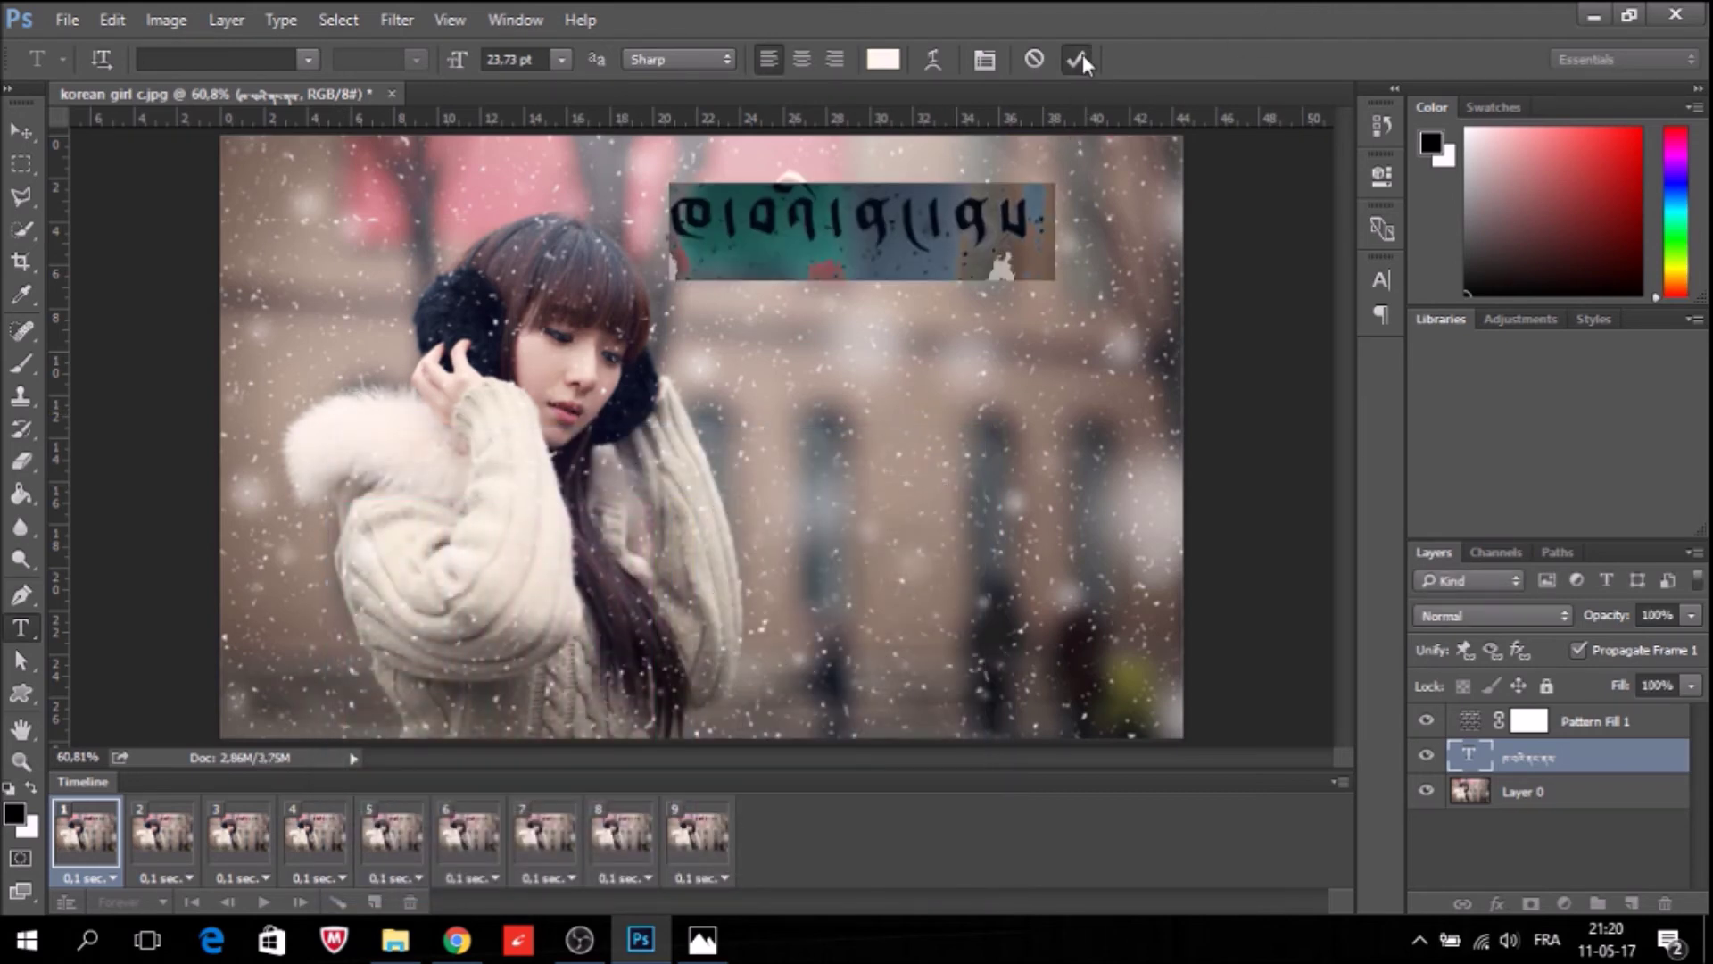
left_click(1075, 59)
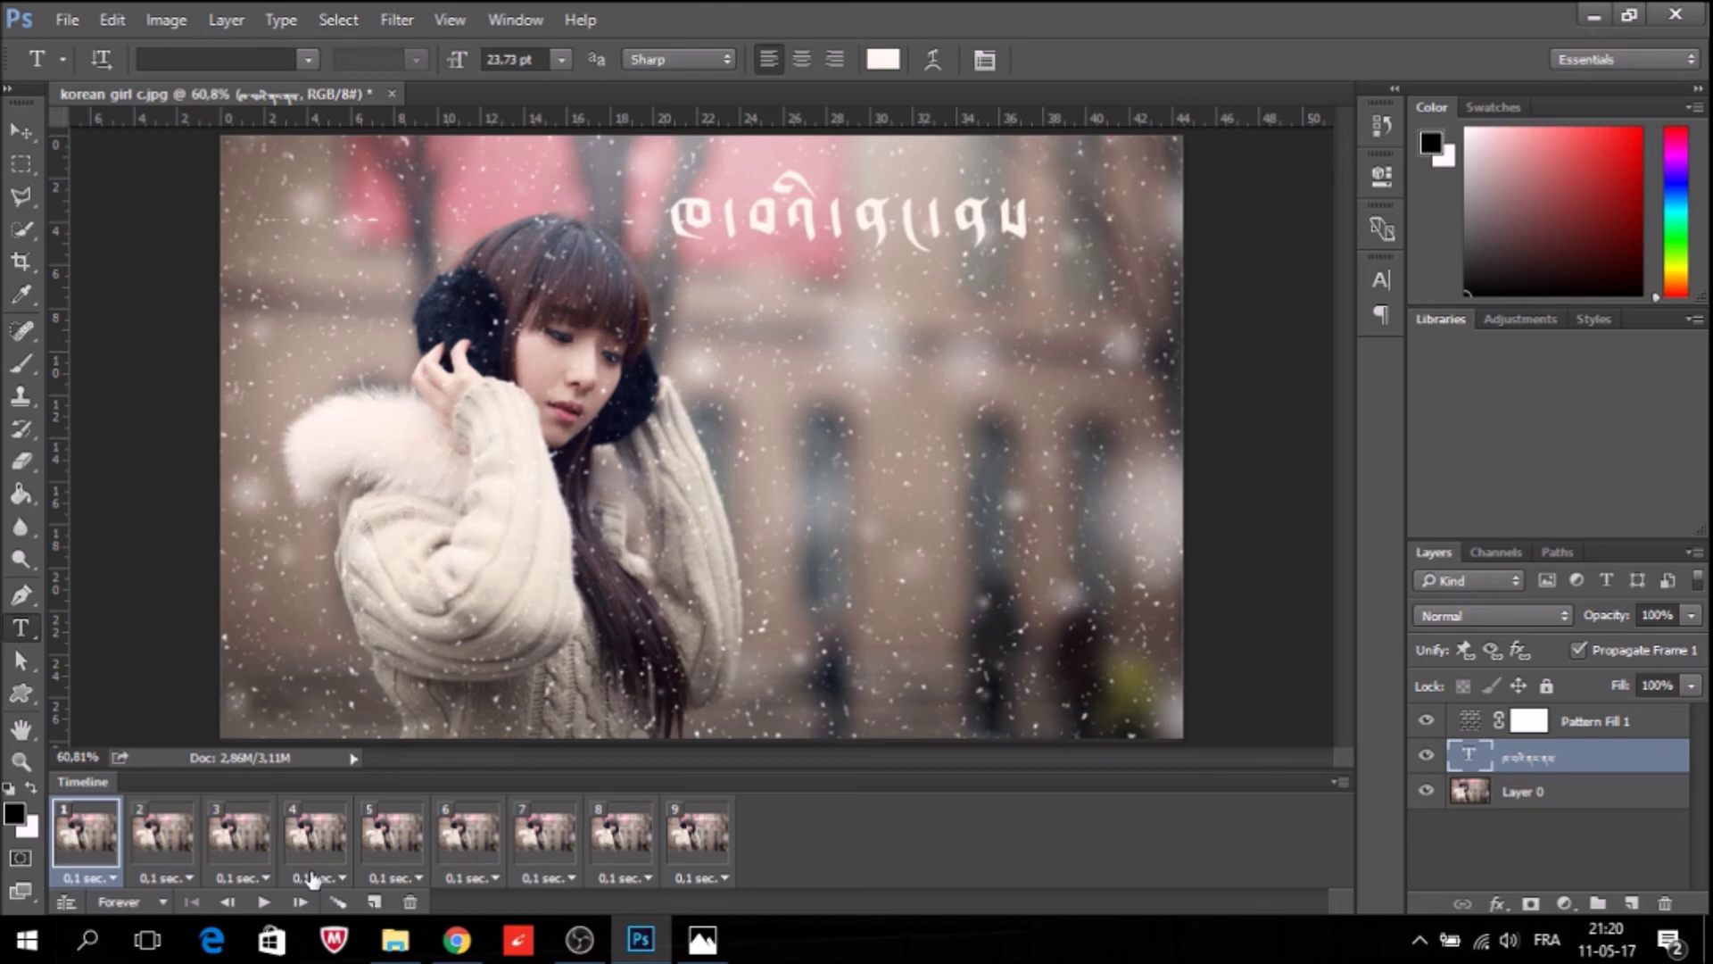
Preview the animation, then nudge the first Tibetan line slightly right and down in frame 4.
left_click(264, 901)
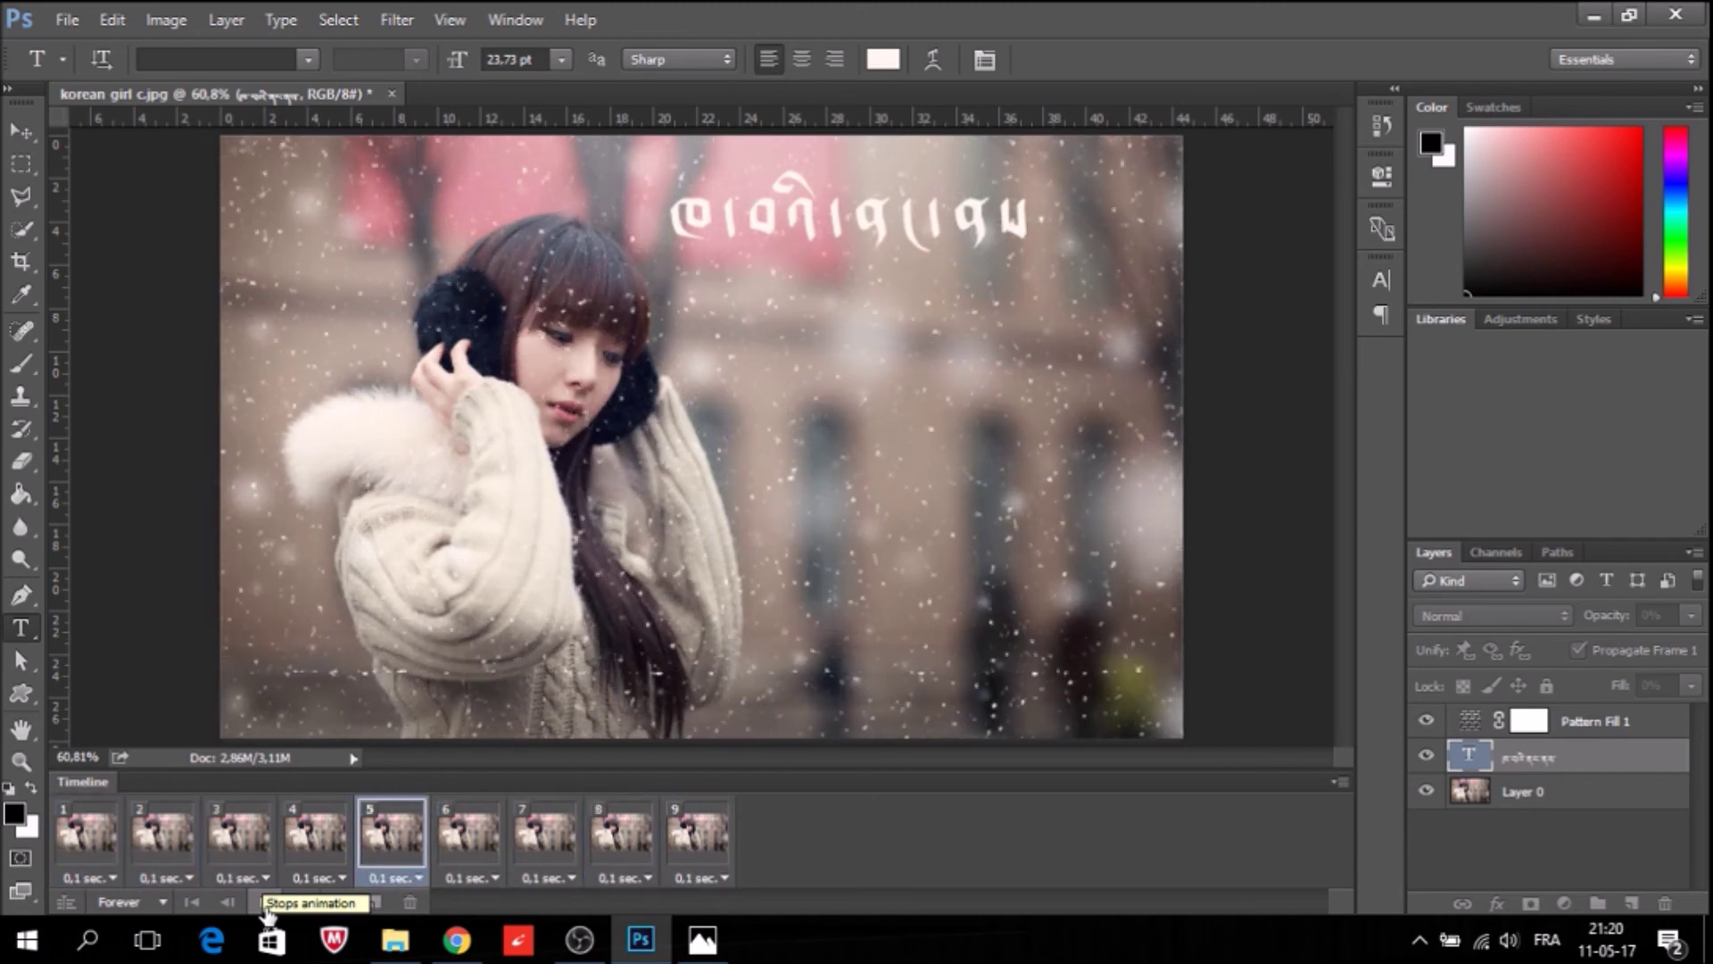
left_click(265, 902)
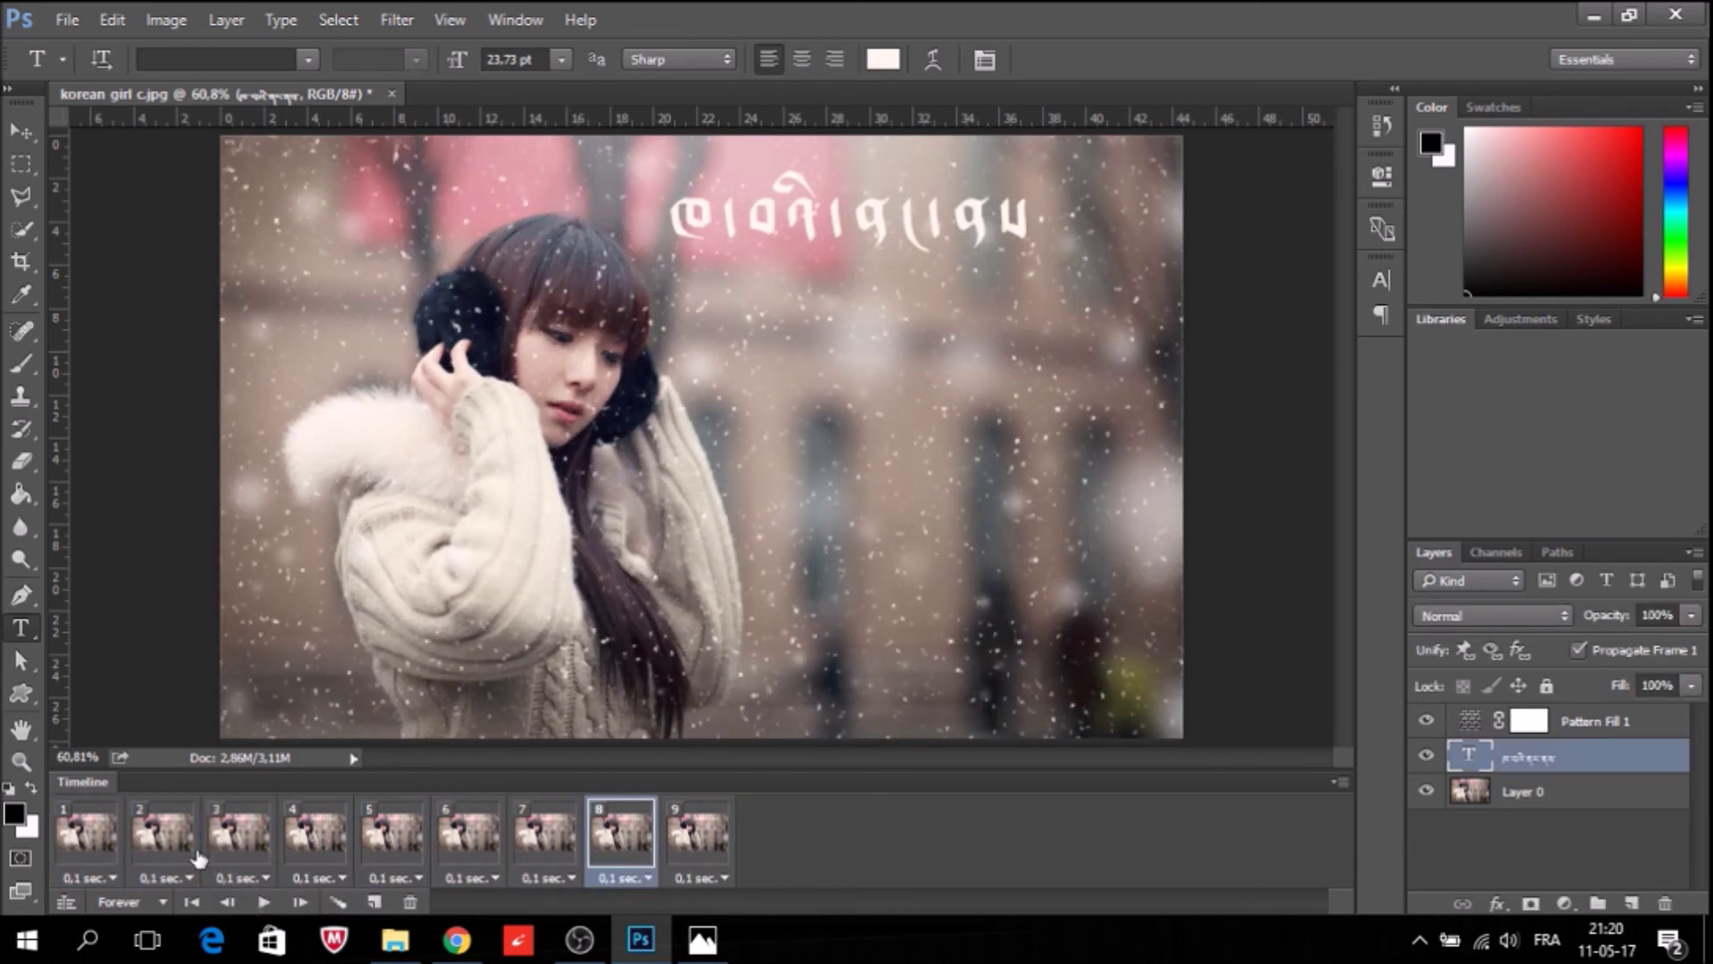
left_click(324, 848)
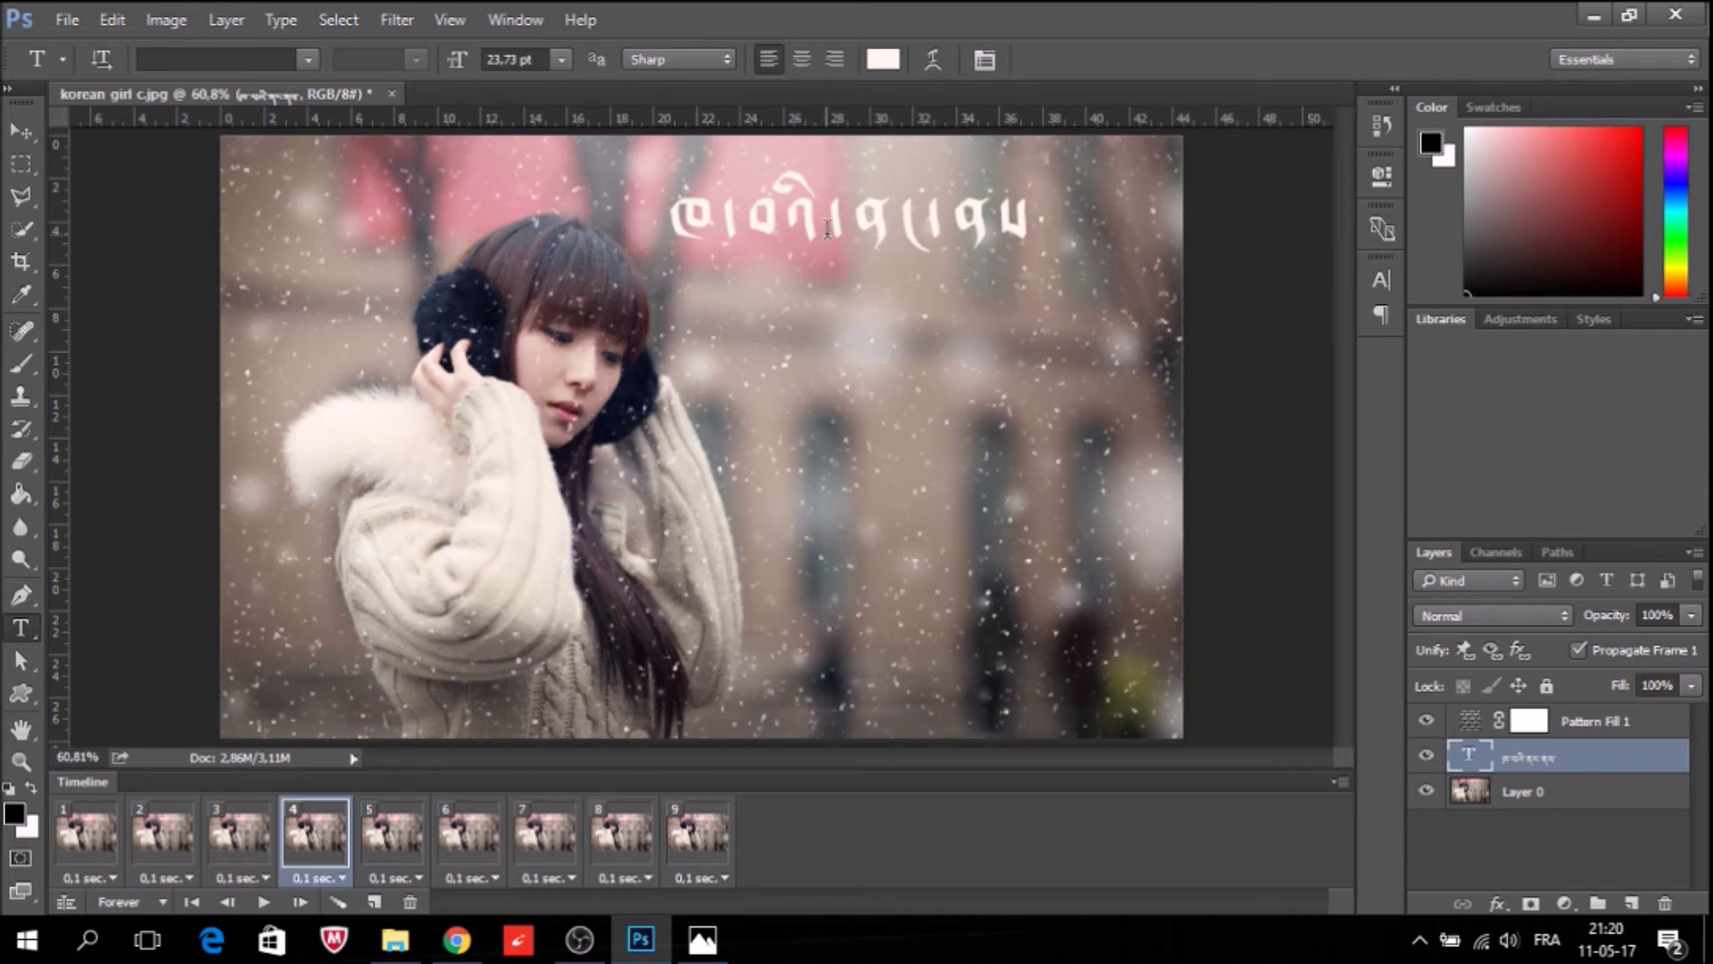
left_click(28, 134)
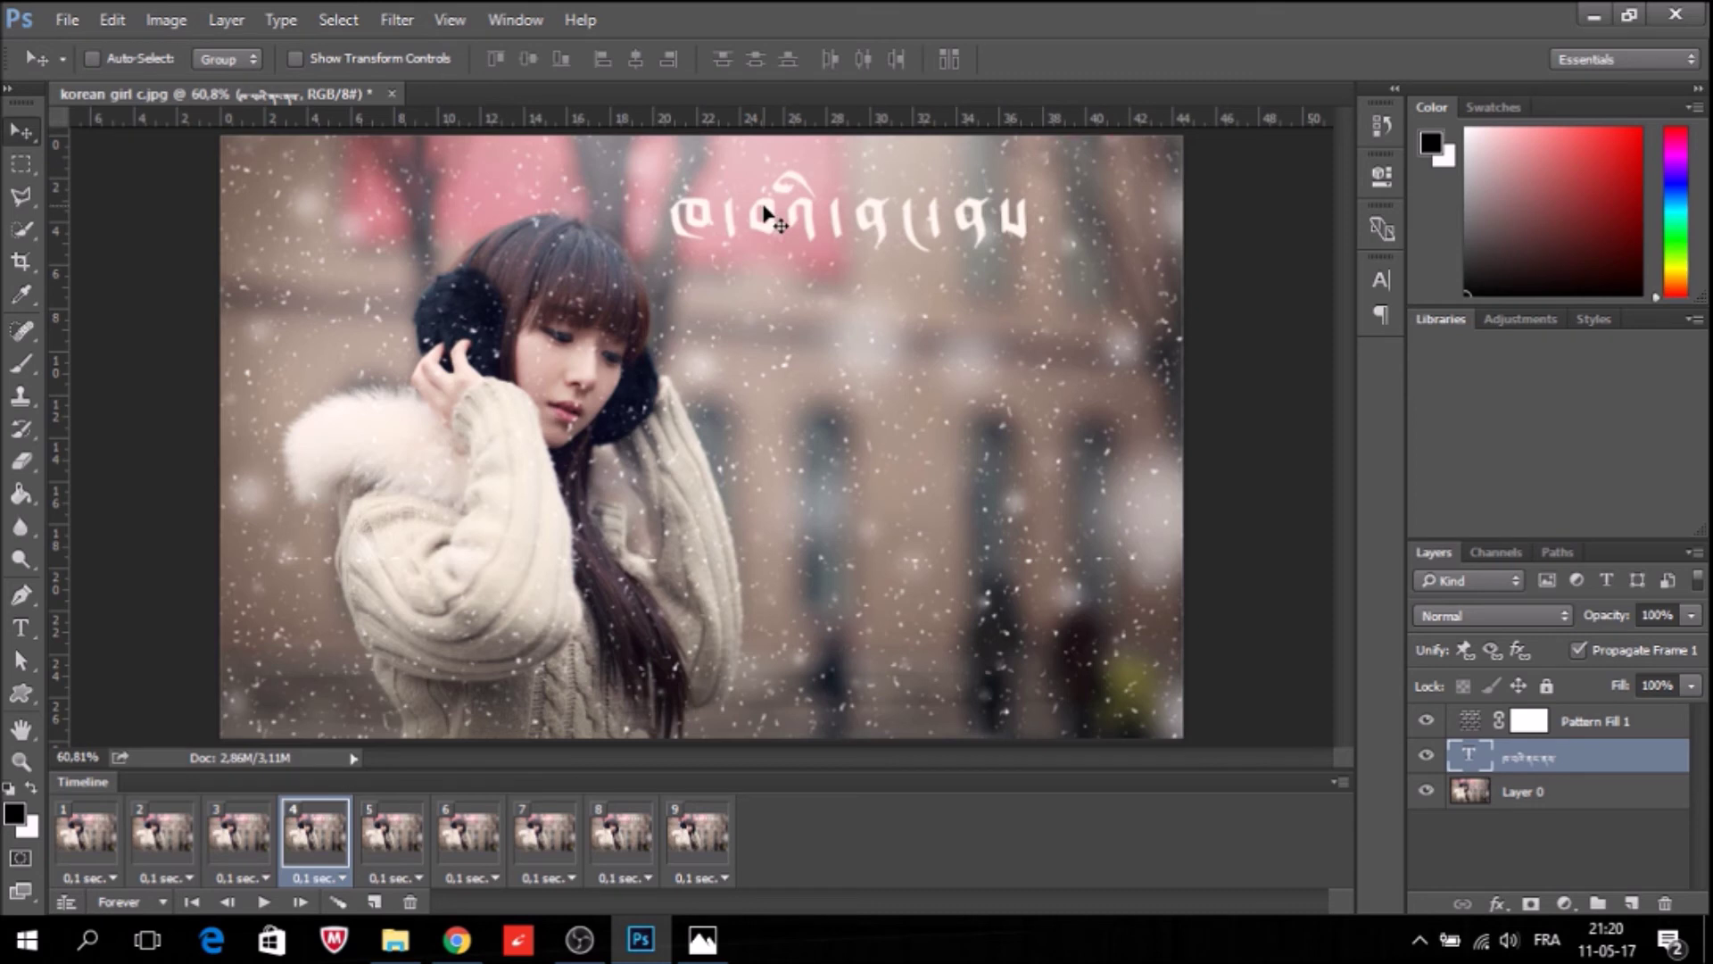
left_click_drag(766, 214, 770, 226)
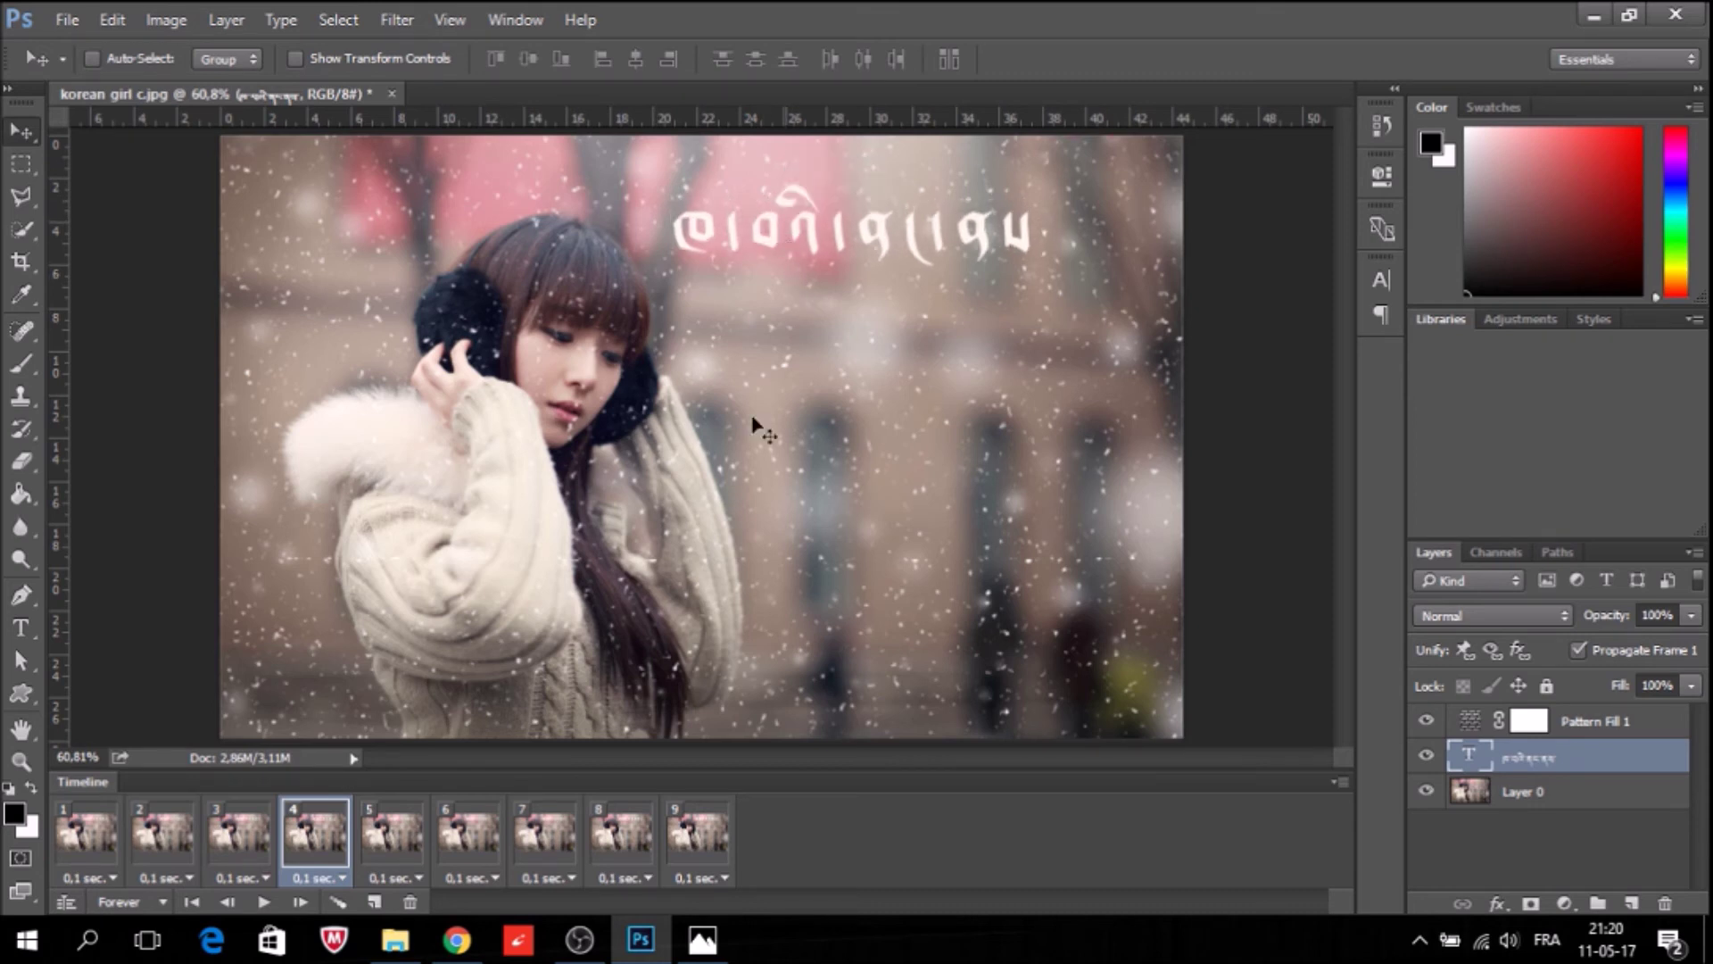
Preview the snow animation playback again with the moved text.
left_click(183, 903)
left_click(261, 903)
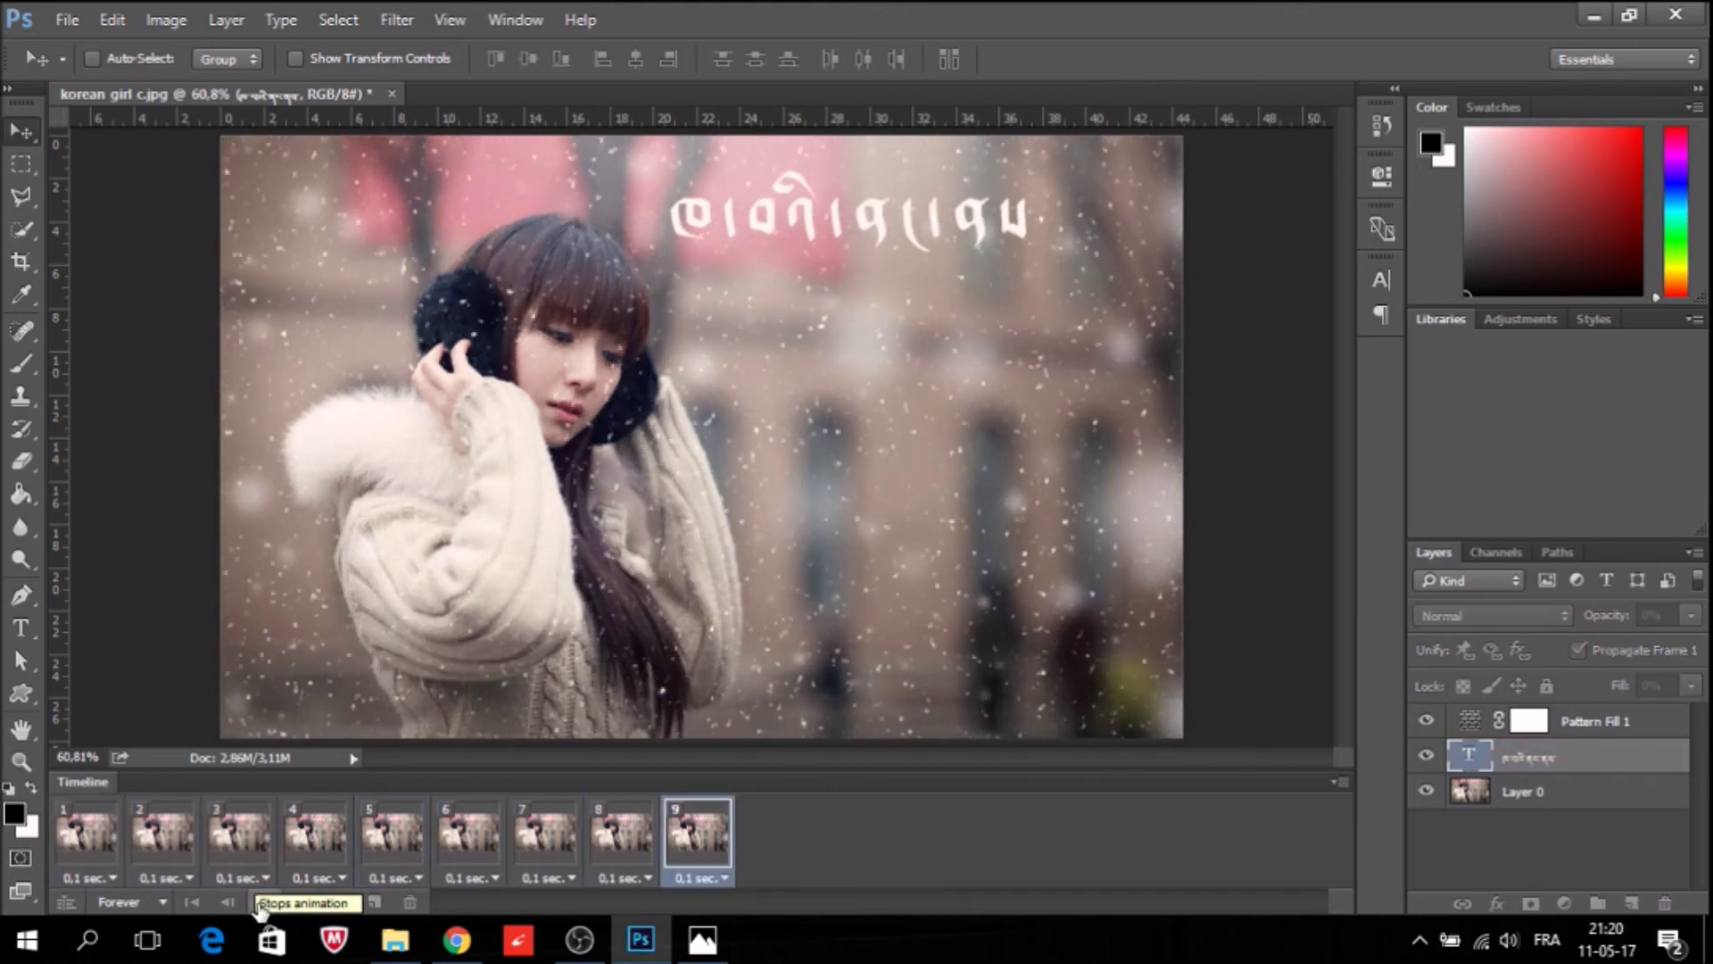
left_click(261, 903)
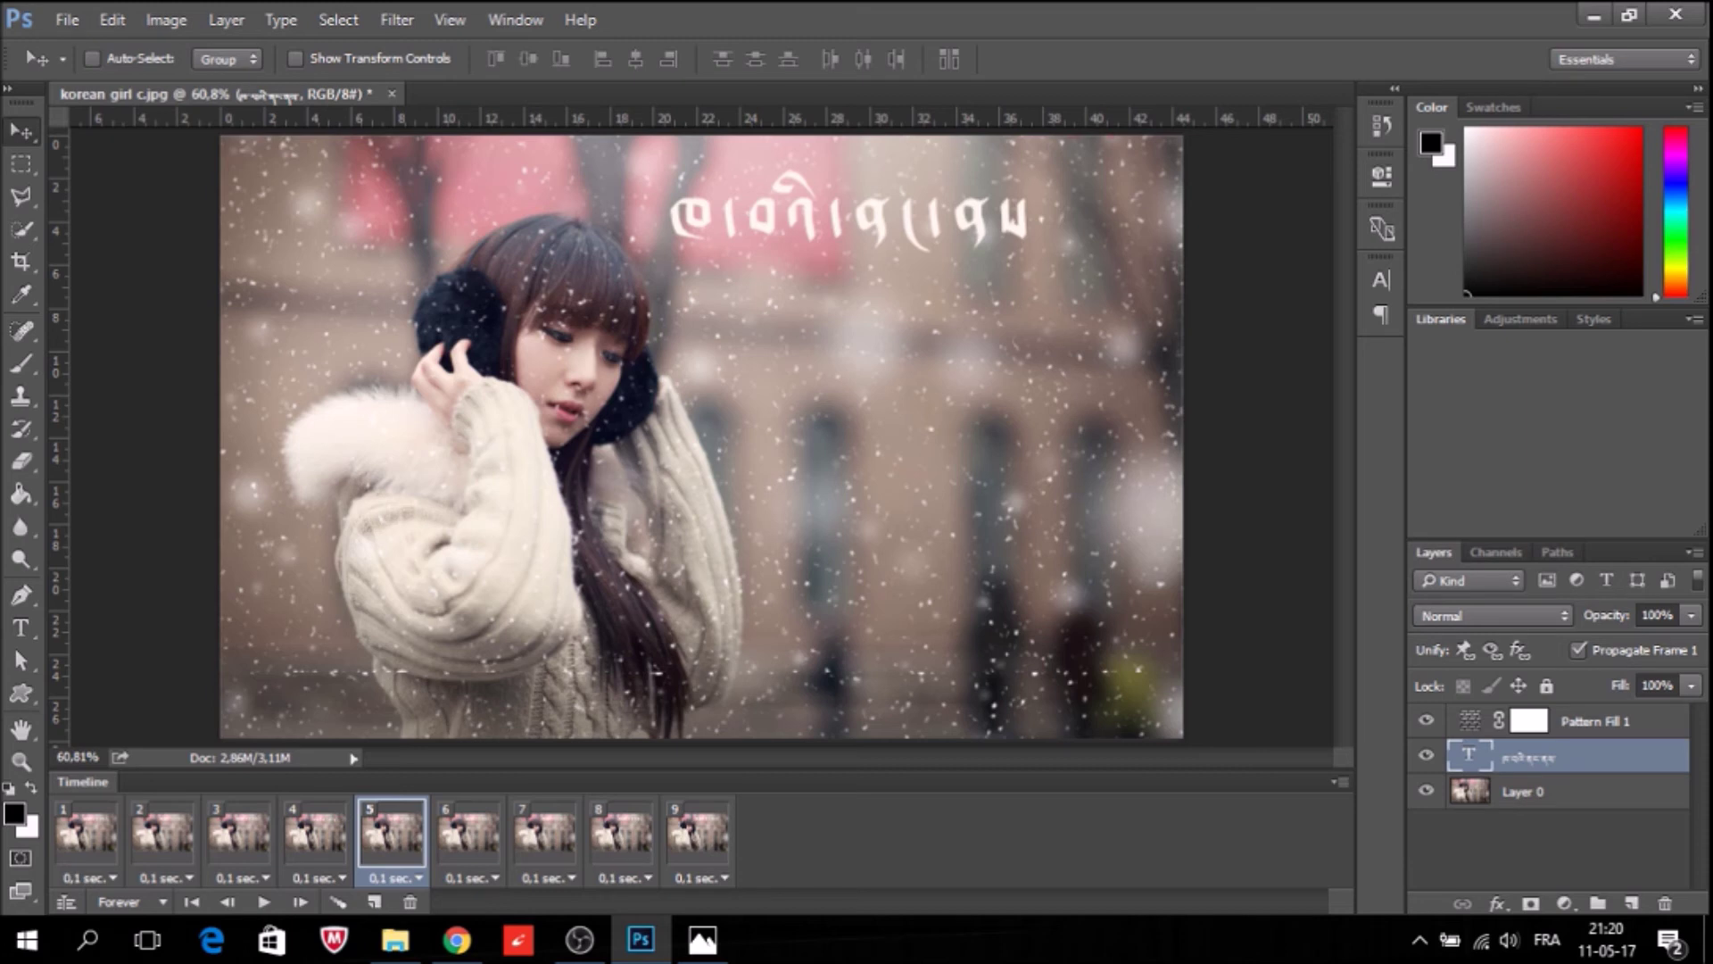
left_click(456, 938)
left_click(29, 629)
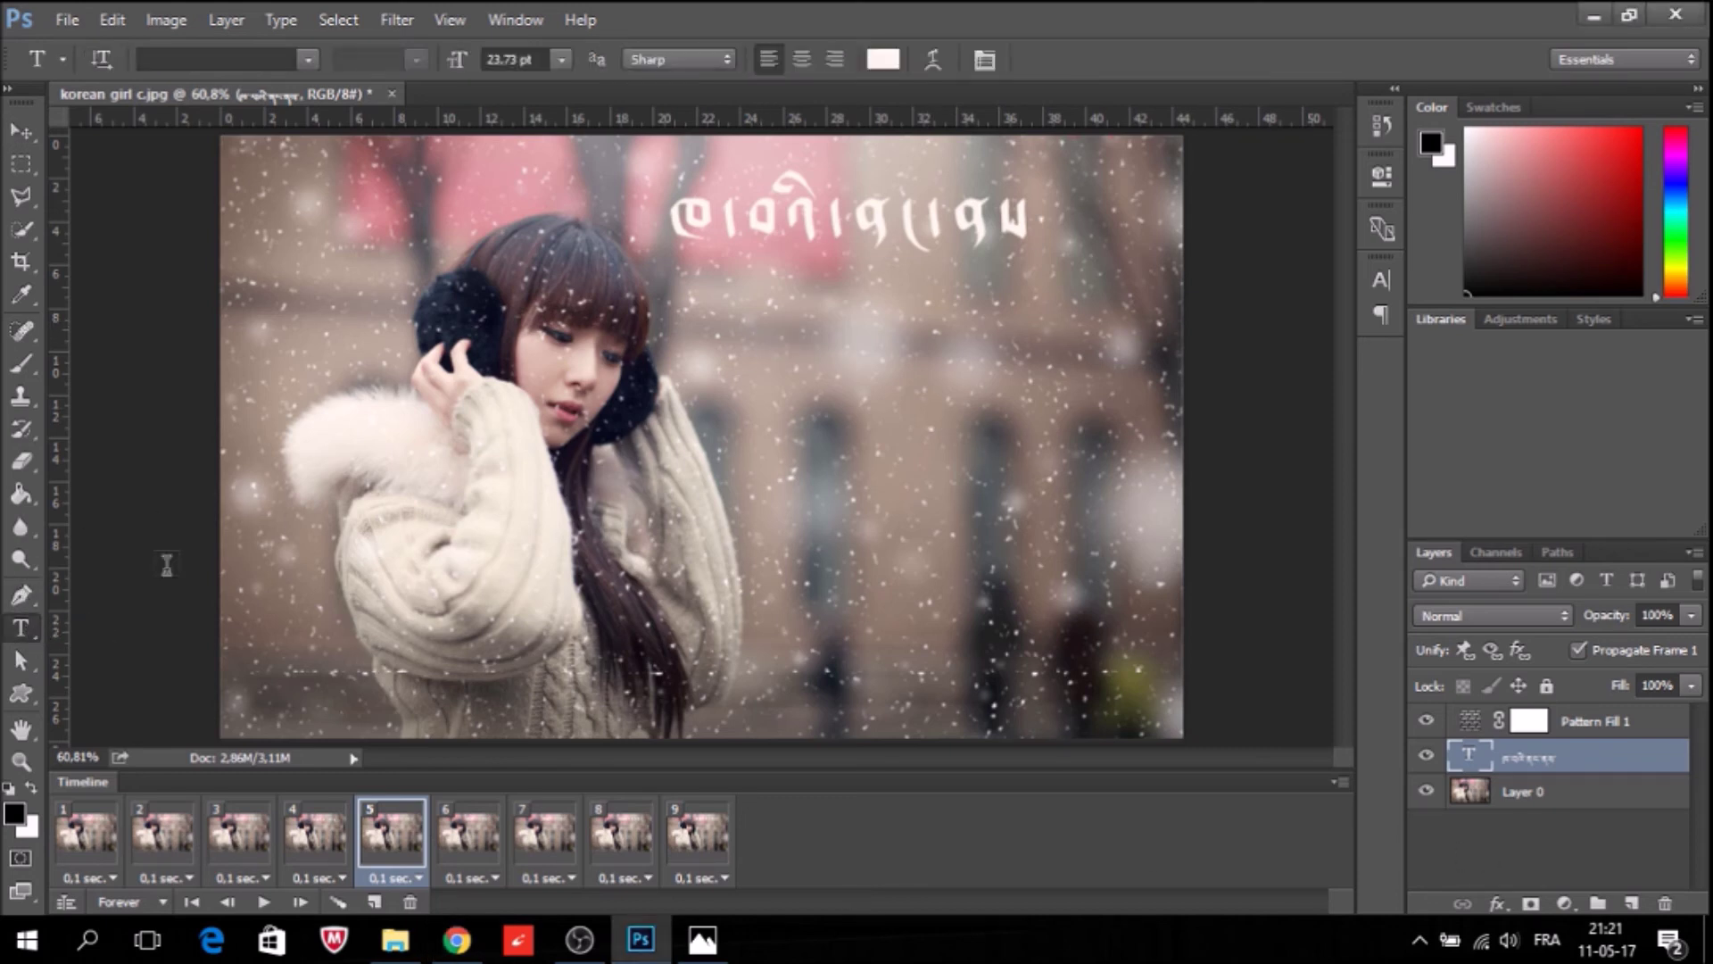
Paste a second Tibetan text line below the first, enlarged to about 22.91 pt and widened.
left_click(824, 318)
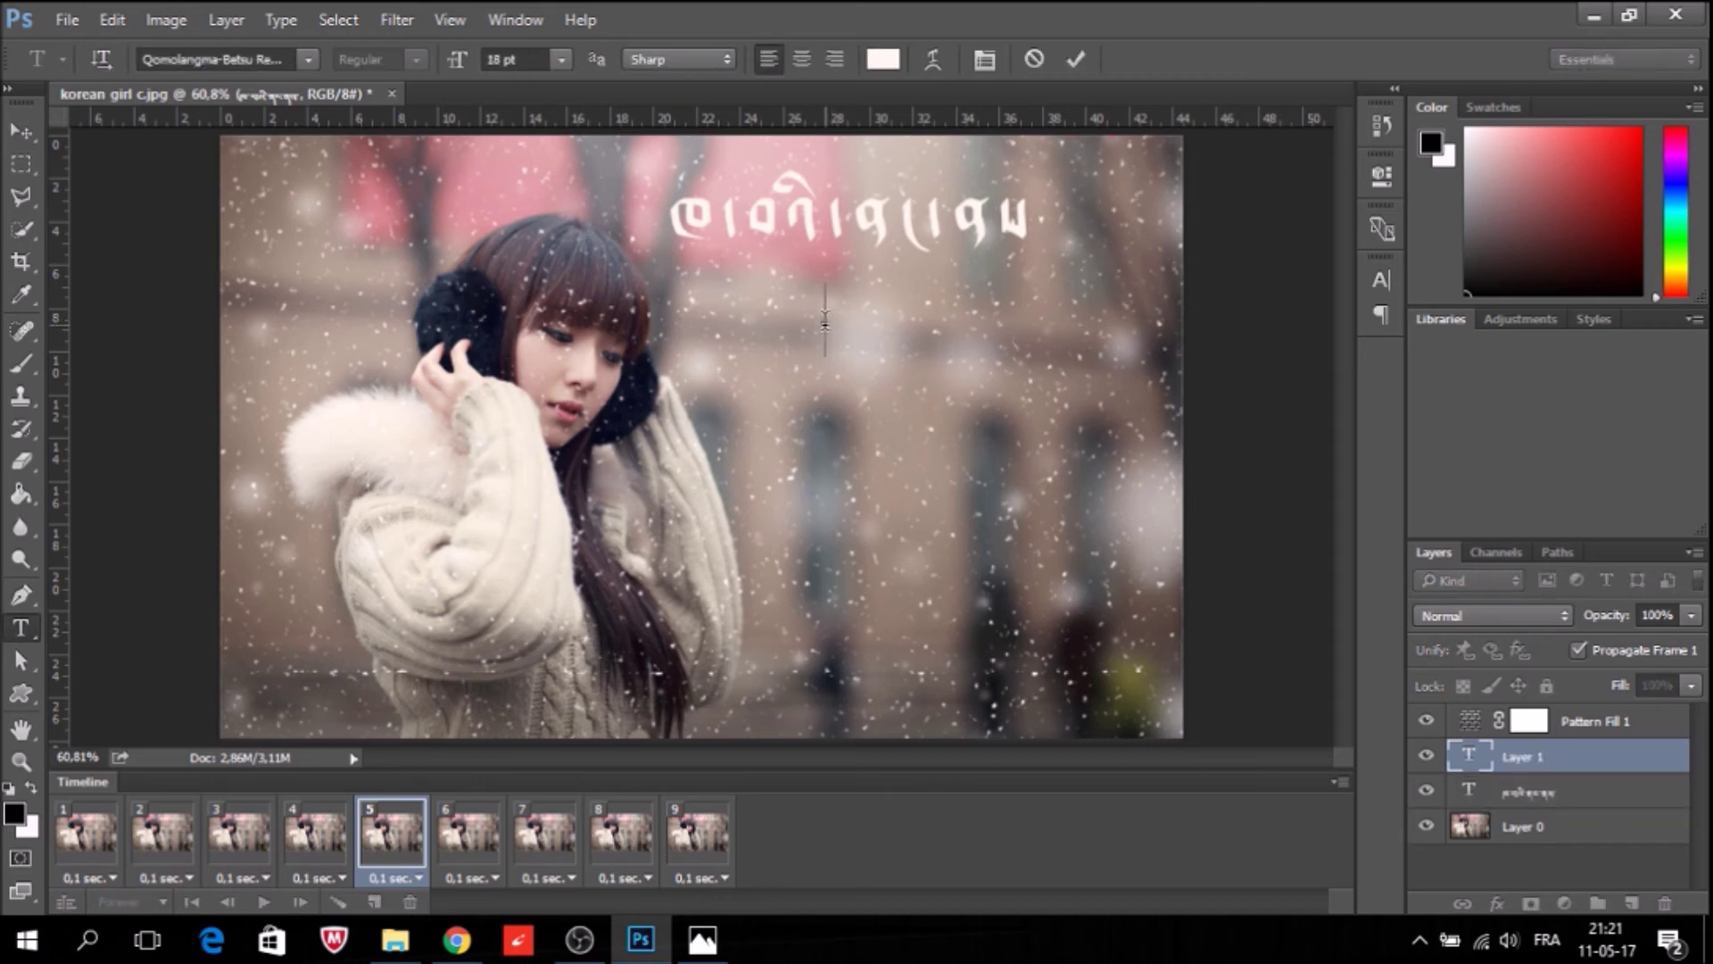
key("ctrl+v")
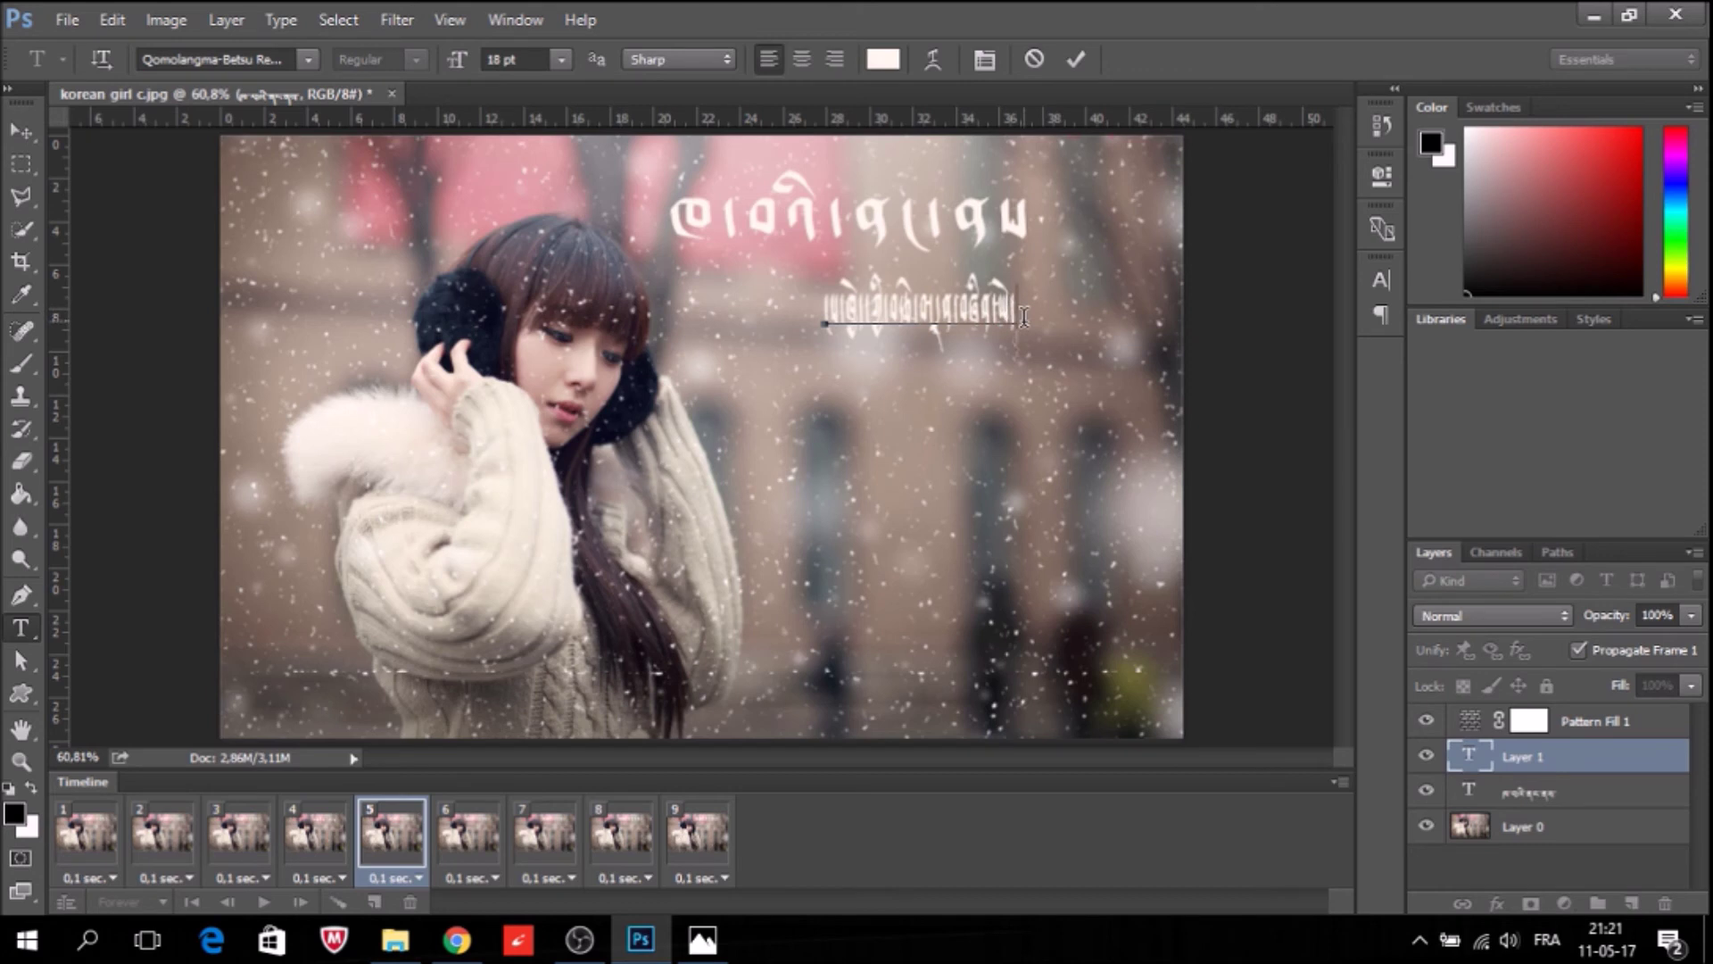
key("ctrl+t")
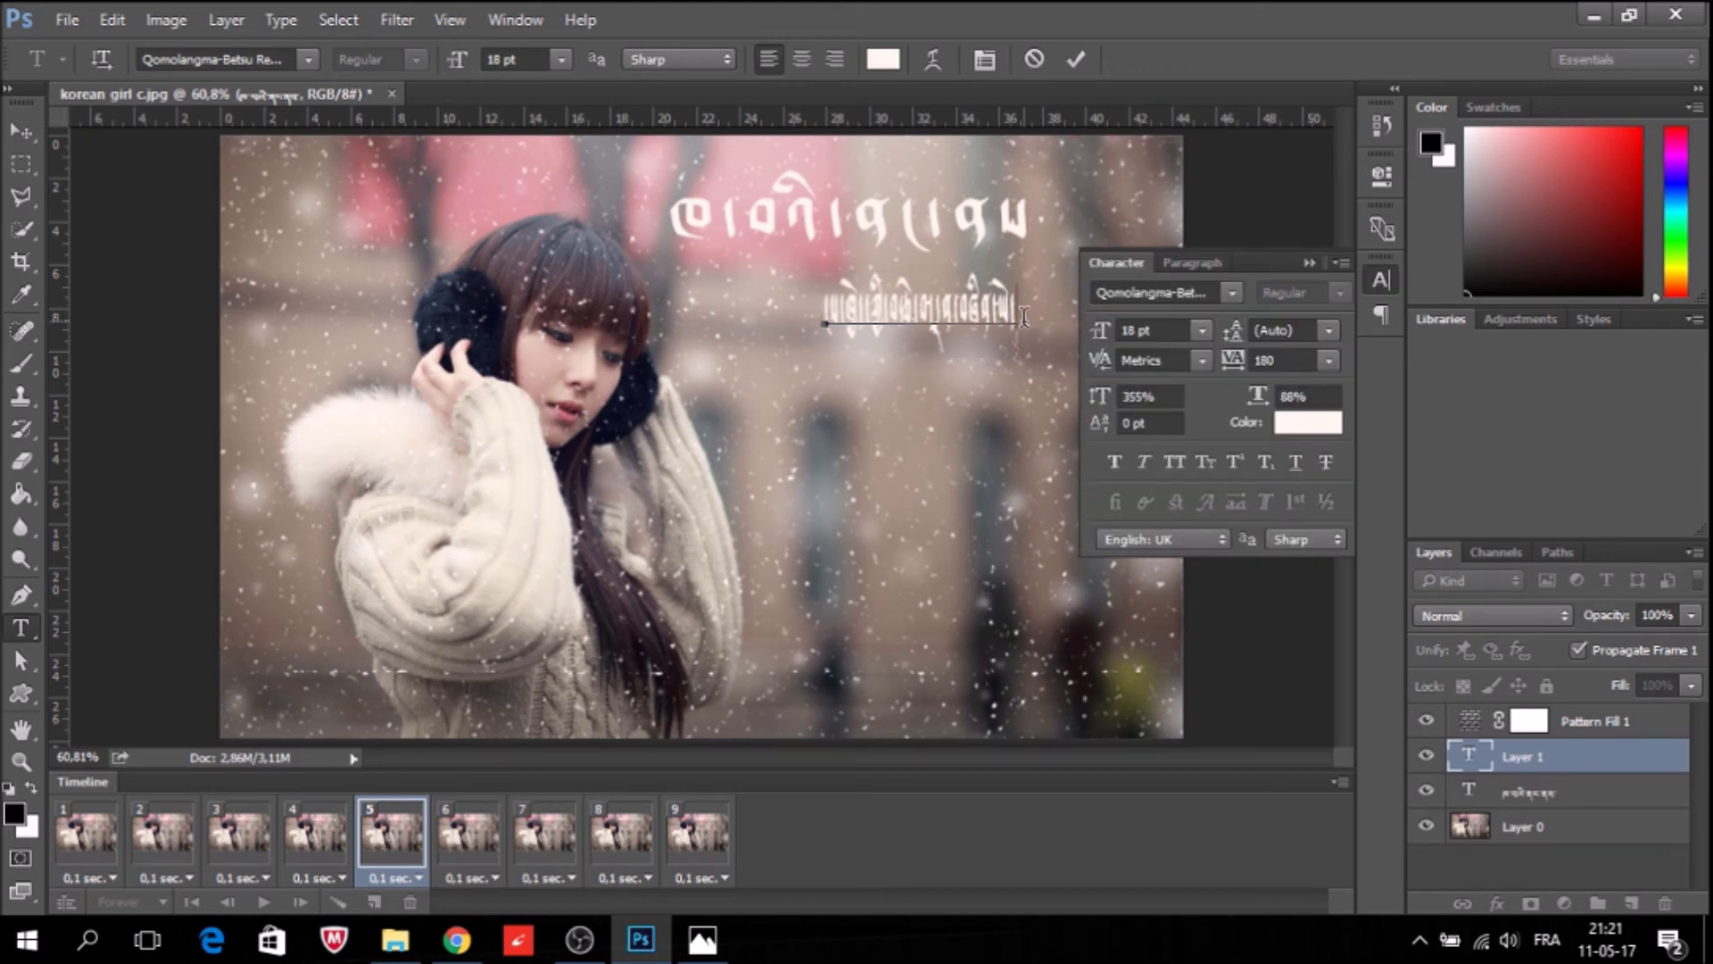
left_click_drag(1011, 355, 1211, 378)
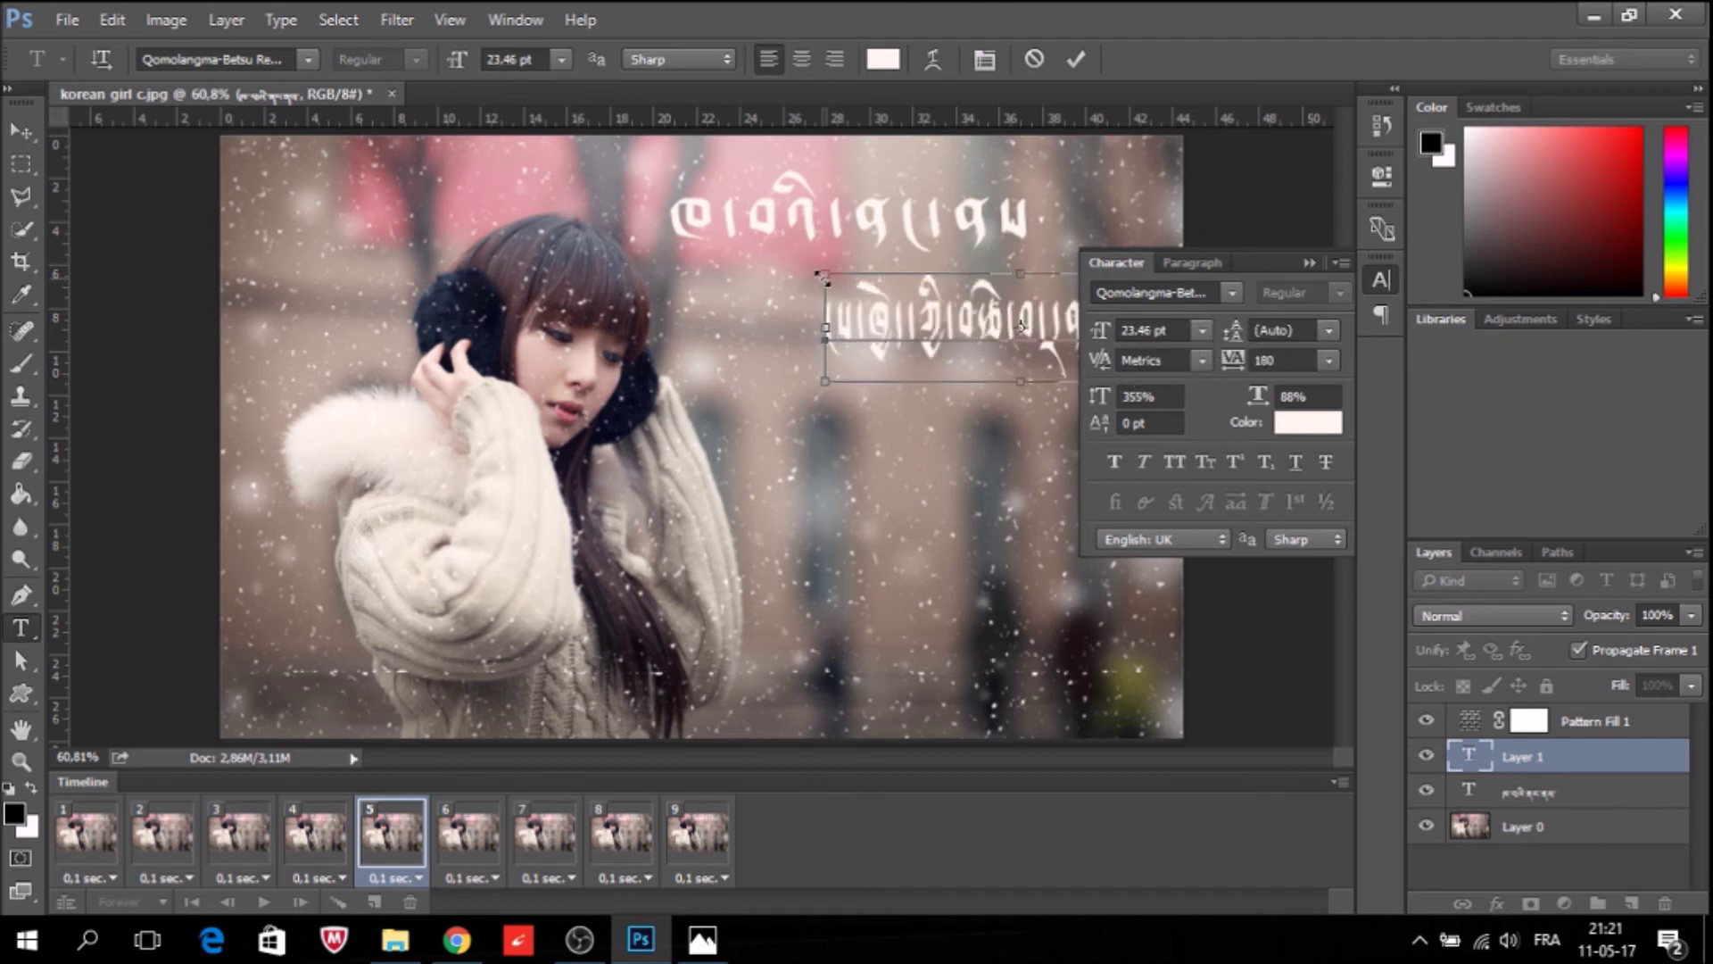
left_click_drag(825, 280, 676, 281)
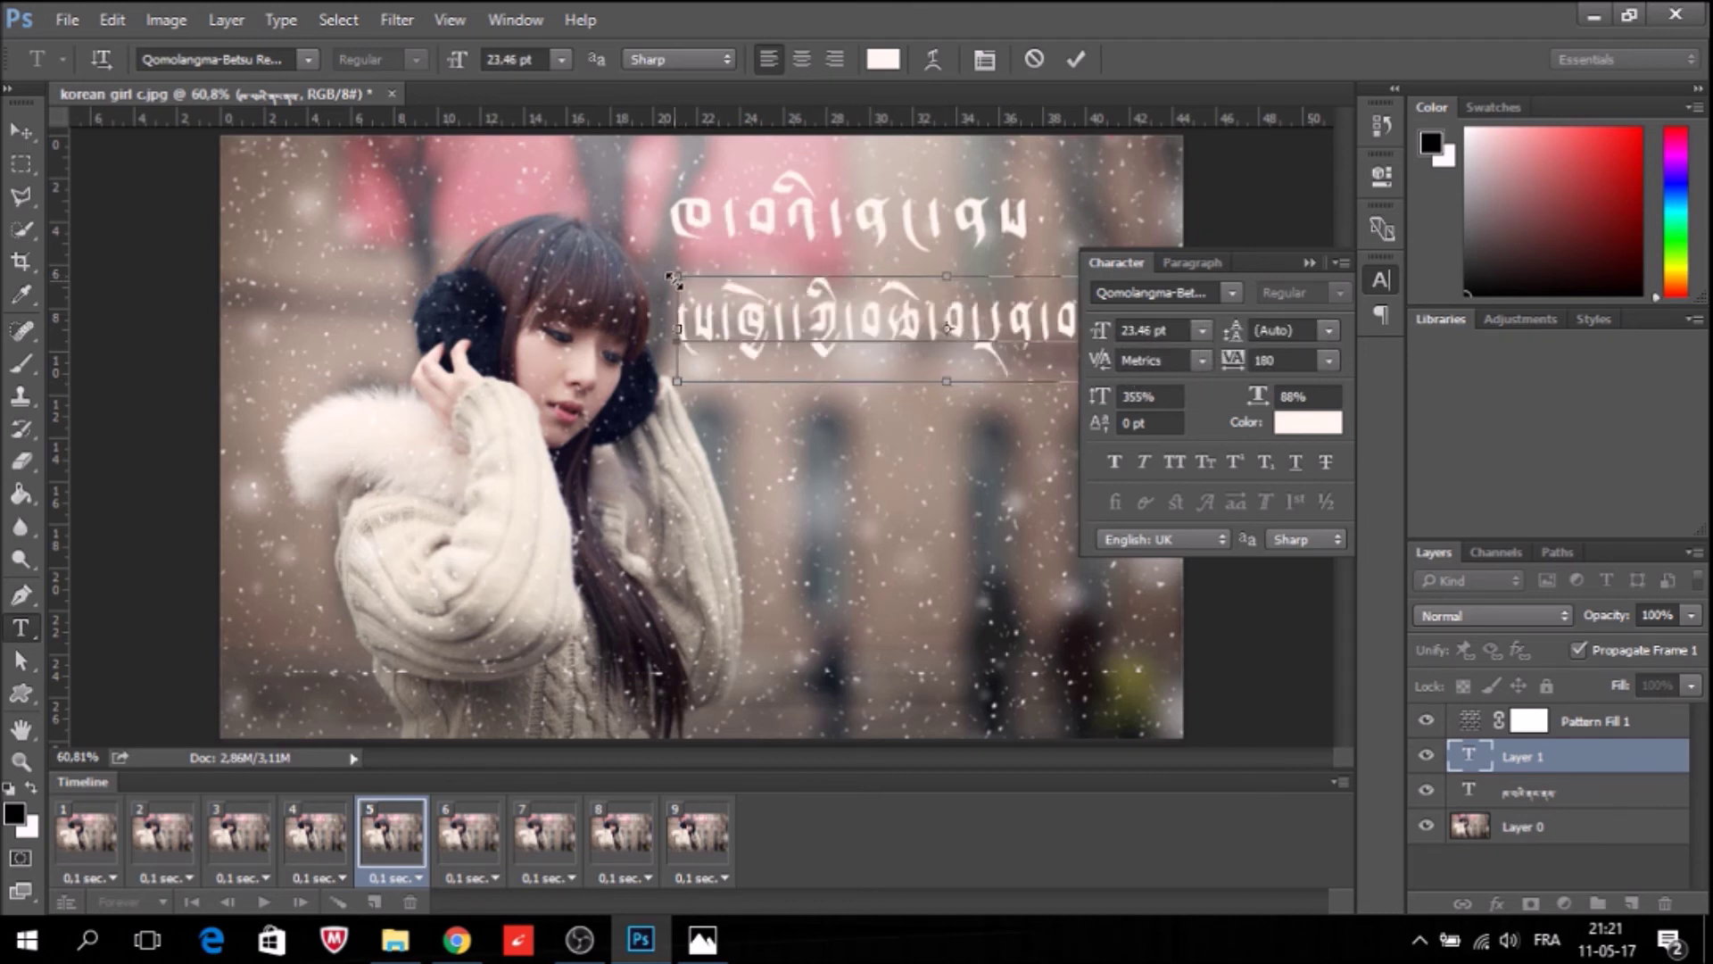
left_click(1076, 59)
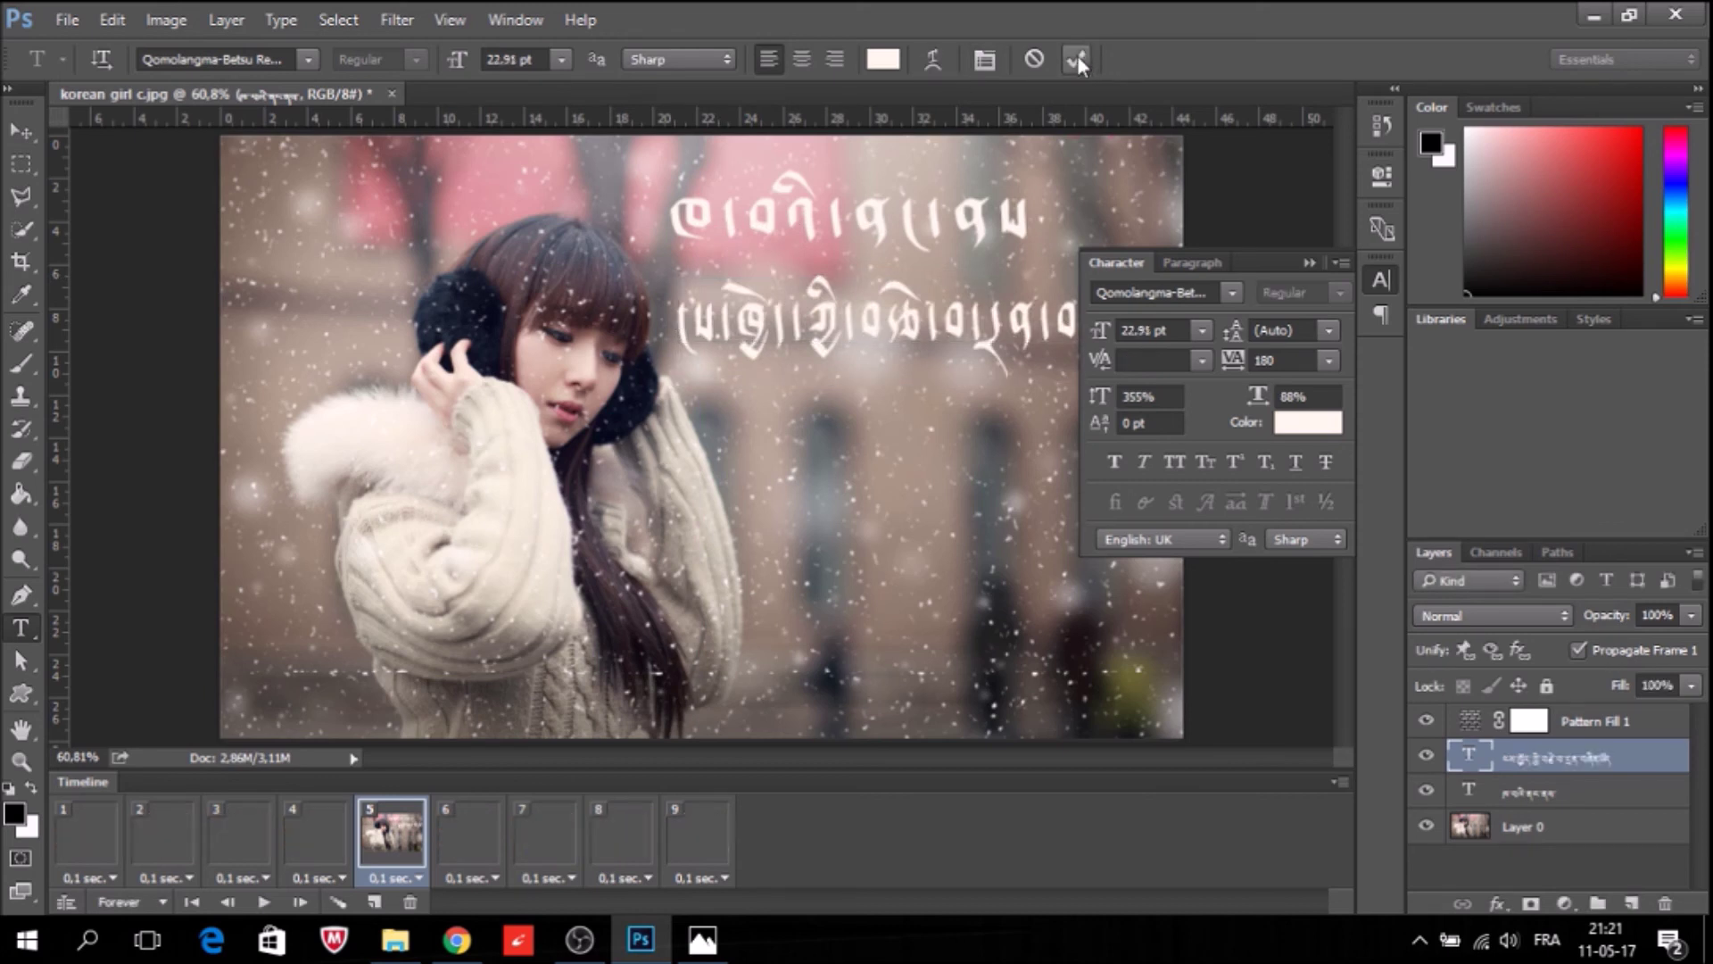
left_click(1308, 262)
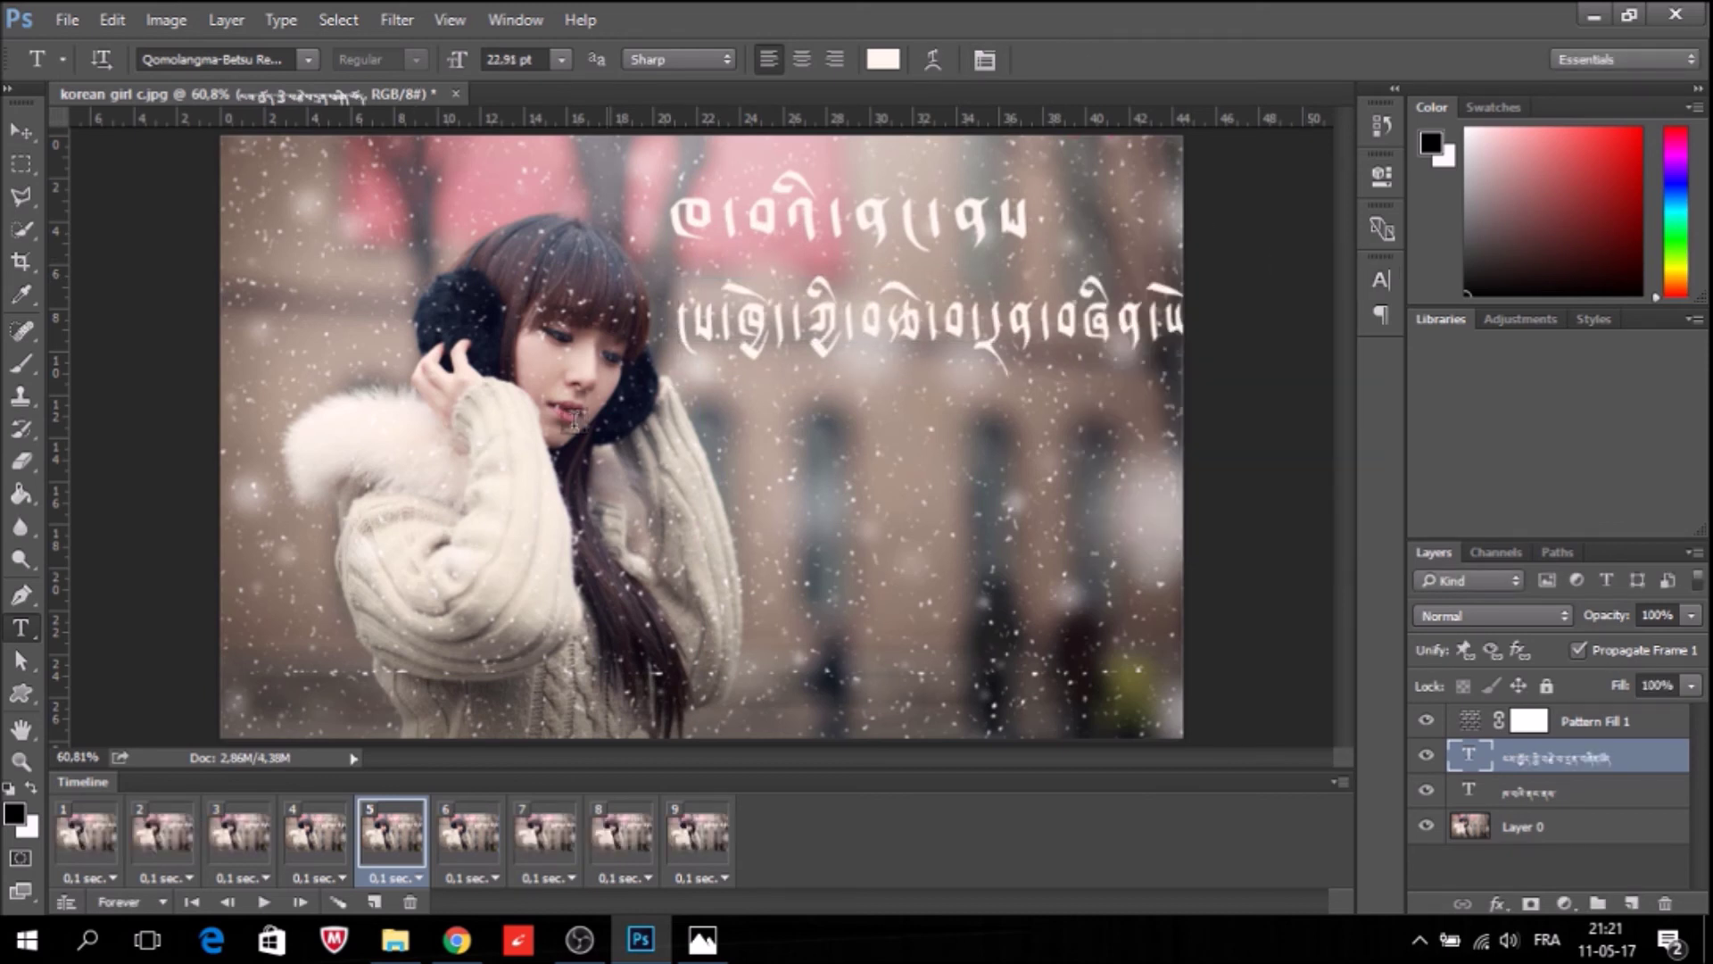
left_click(12, 127)
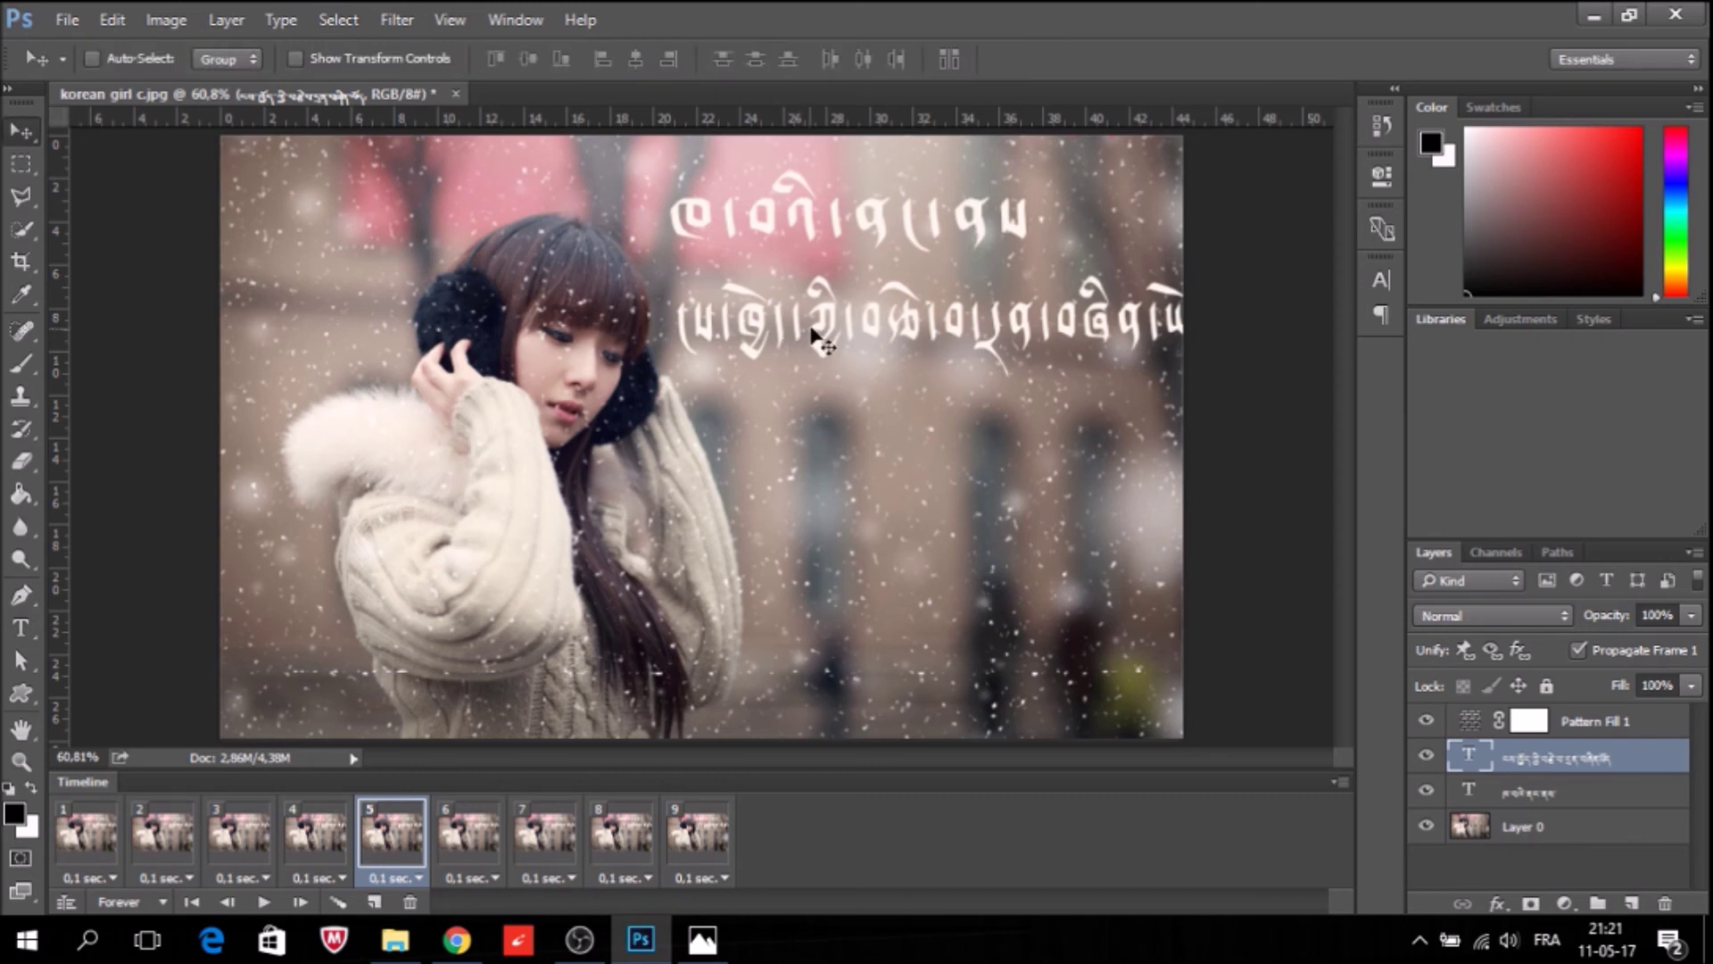
Shift the second line left under the first and narrow it to 87.44% width.
left_click_drag(819, 323, 777, 297)
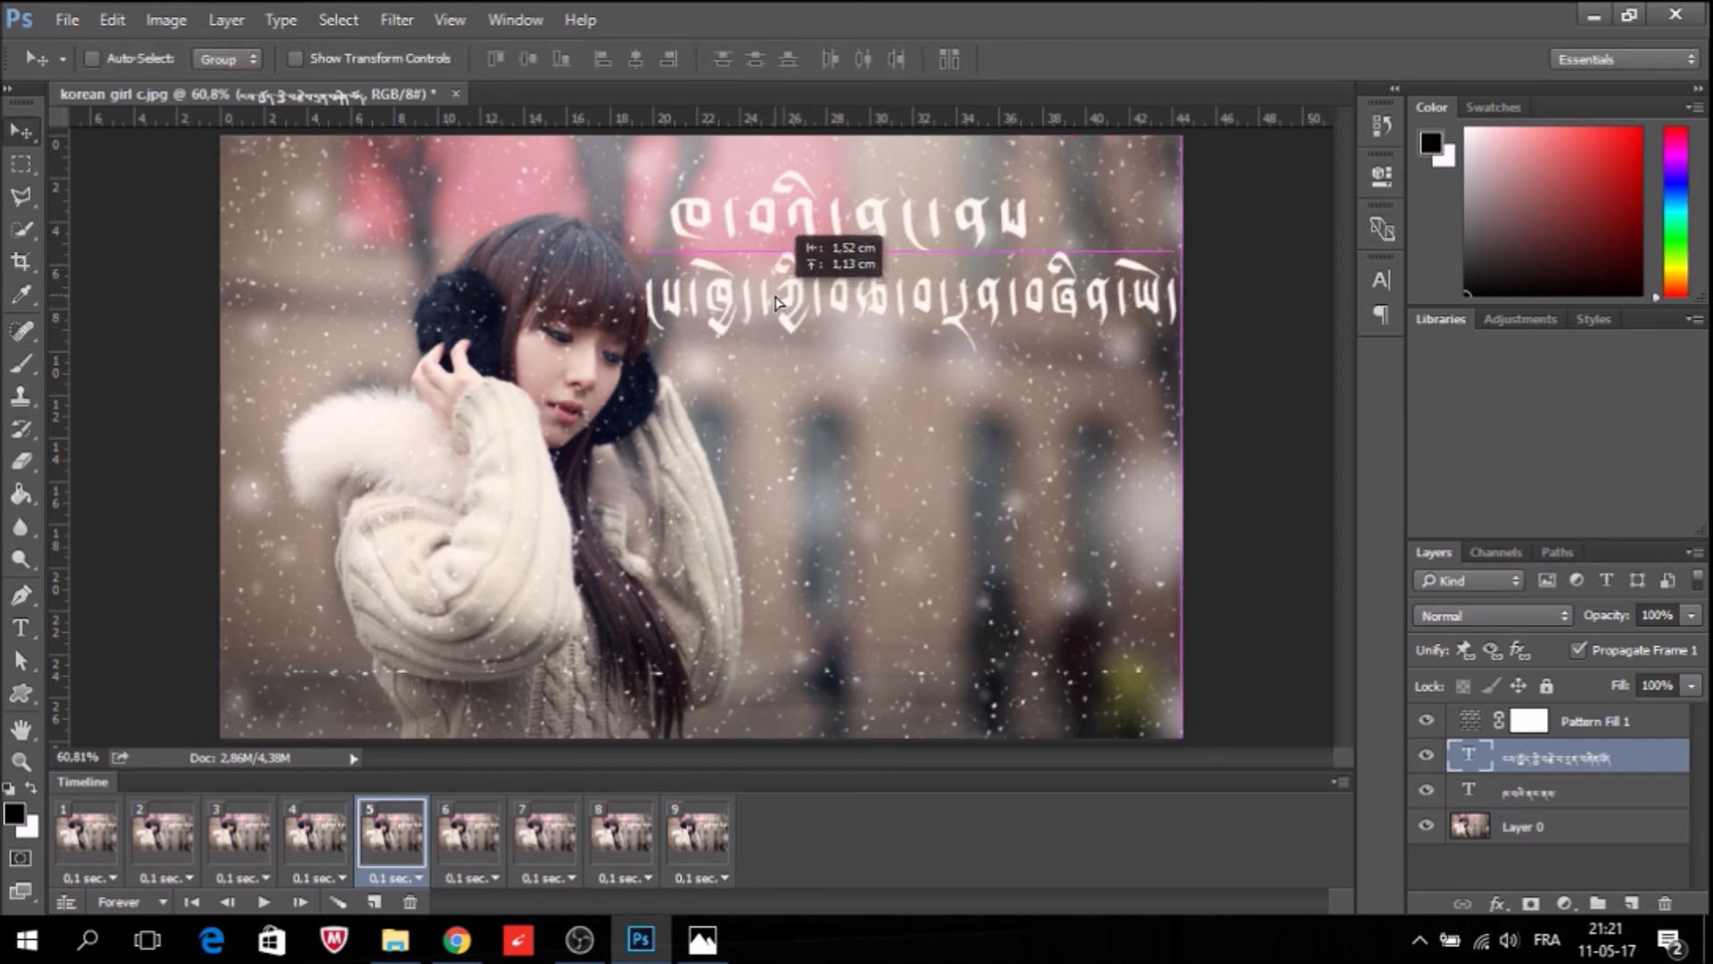
left_click_drag(777, 298, 775, 299)
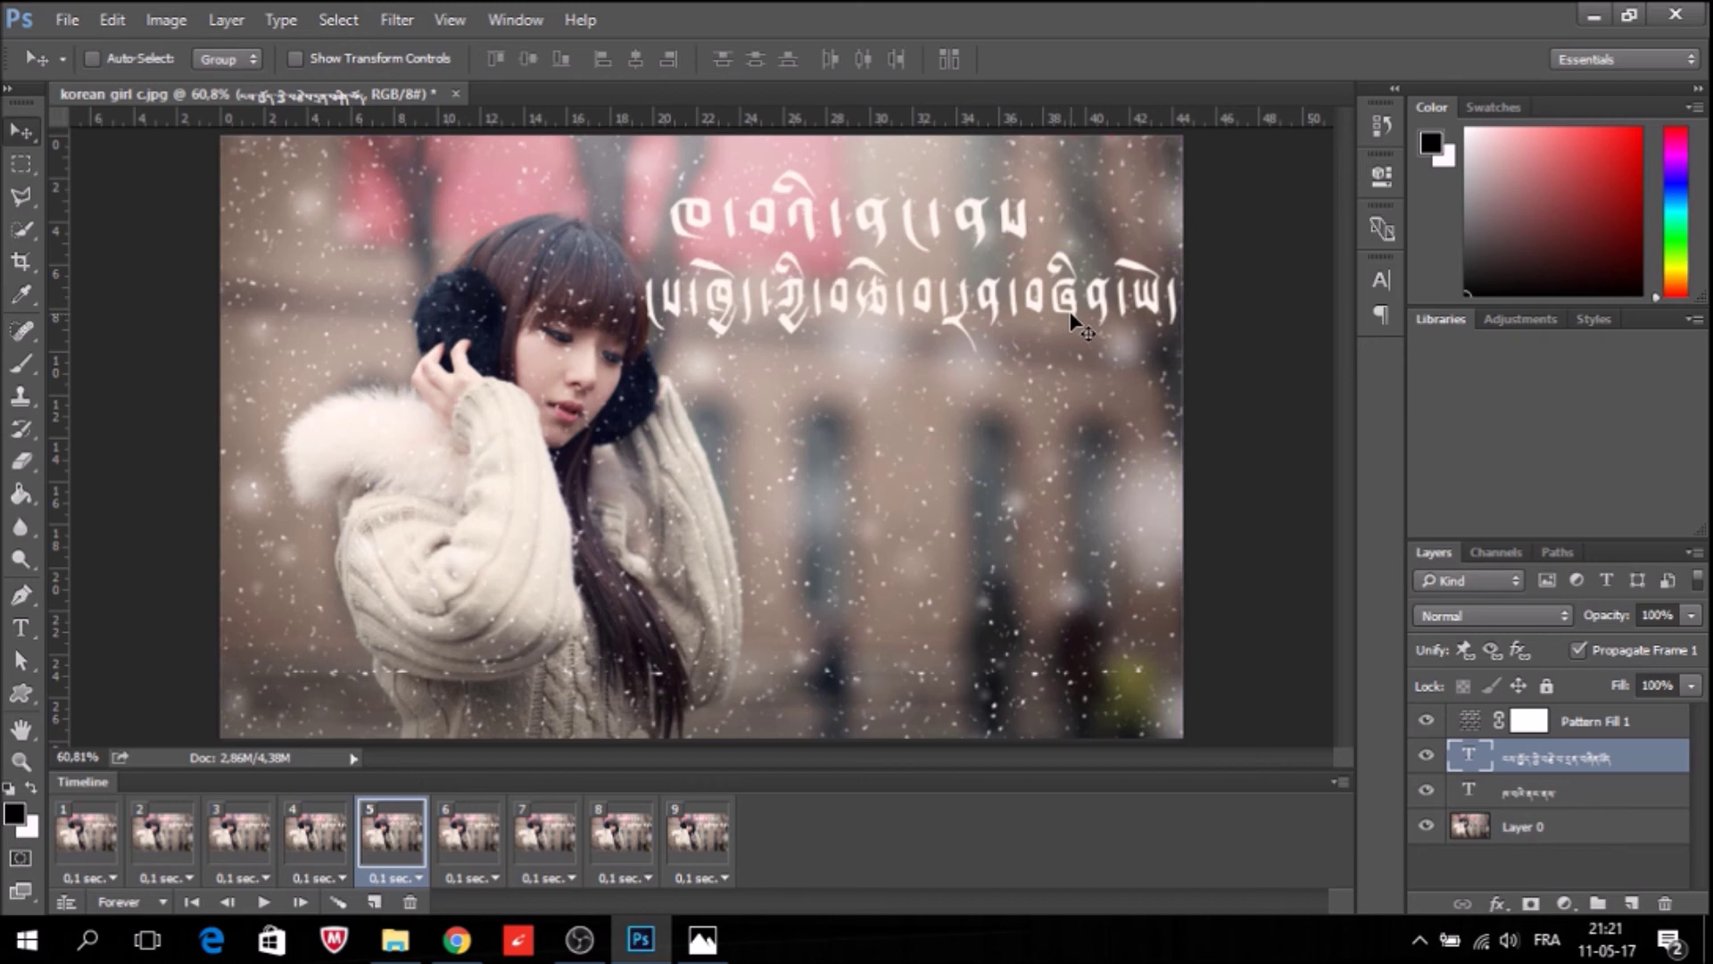
key("ctrl+t")
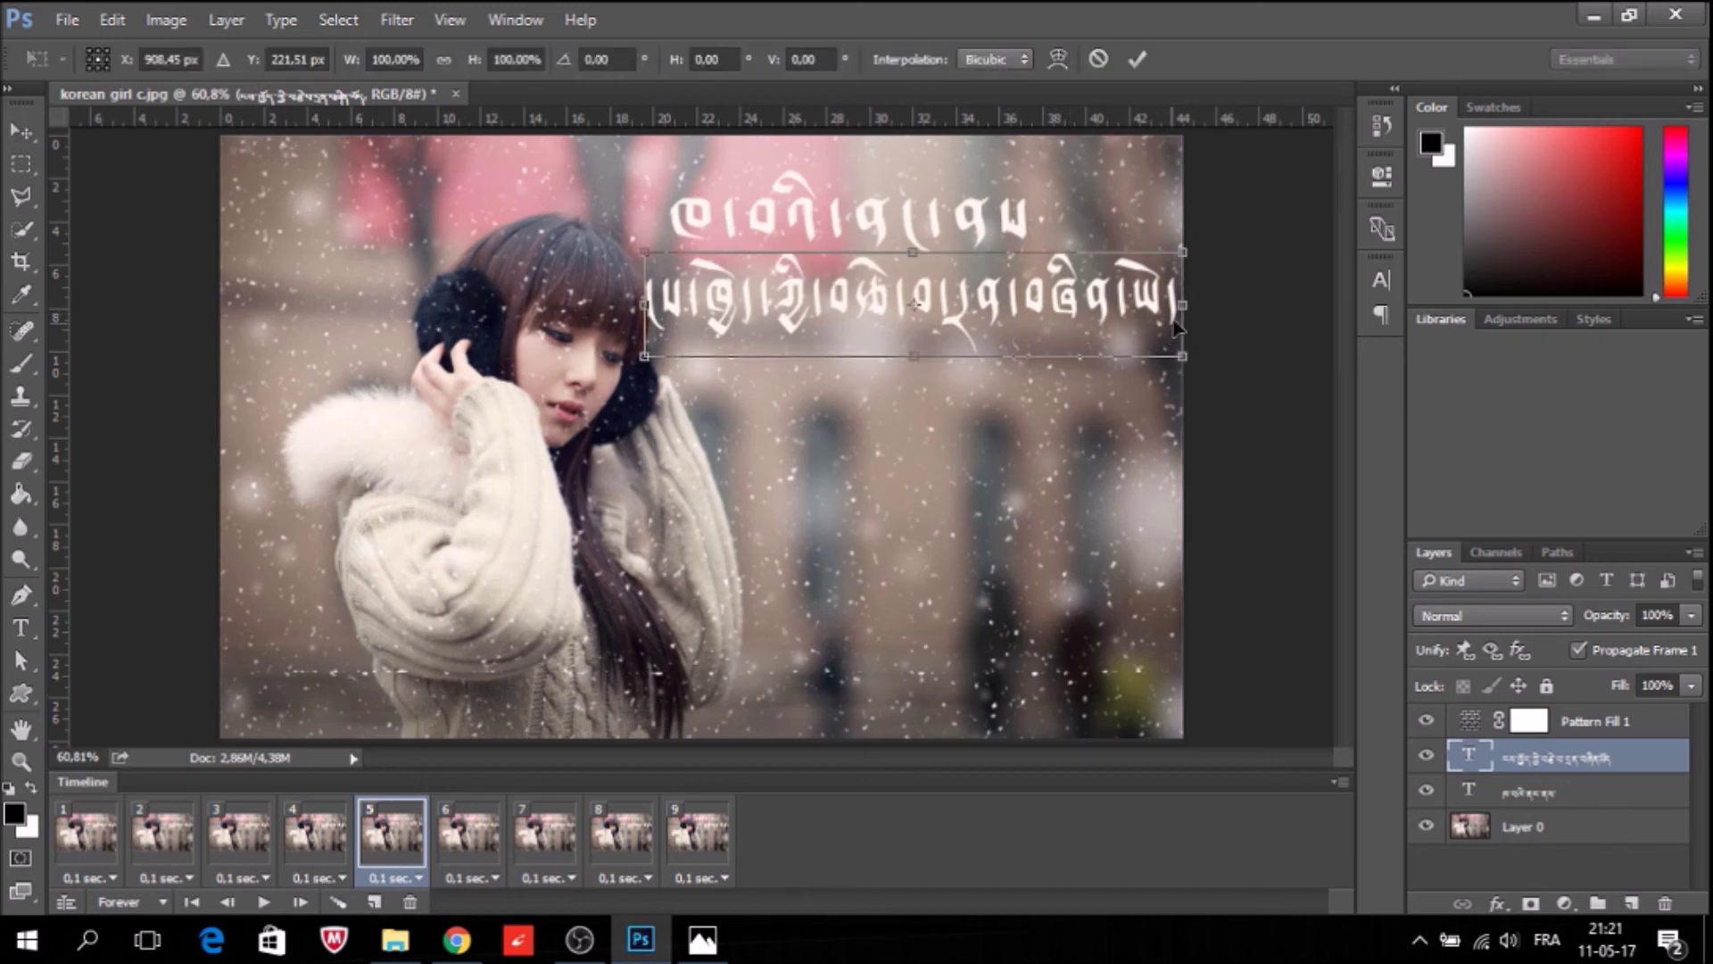
left_click_drag(1183, 305, 1115, 300)
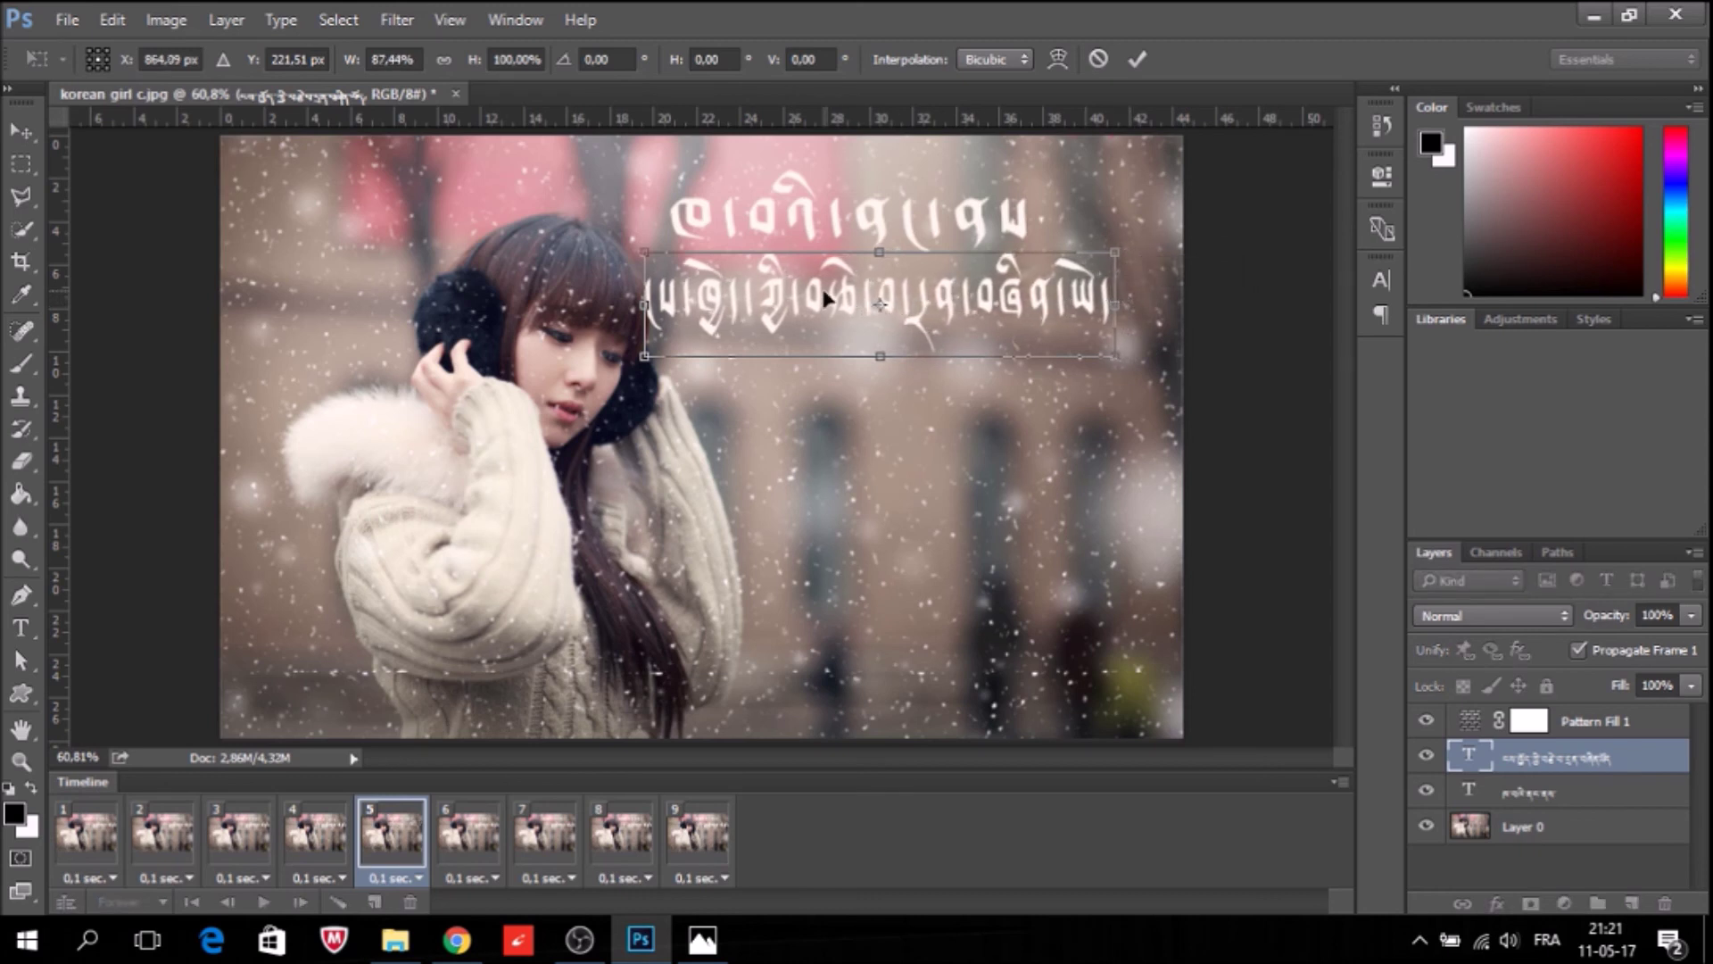
left_click_drag(826, 308, 830, 305)
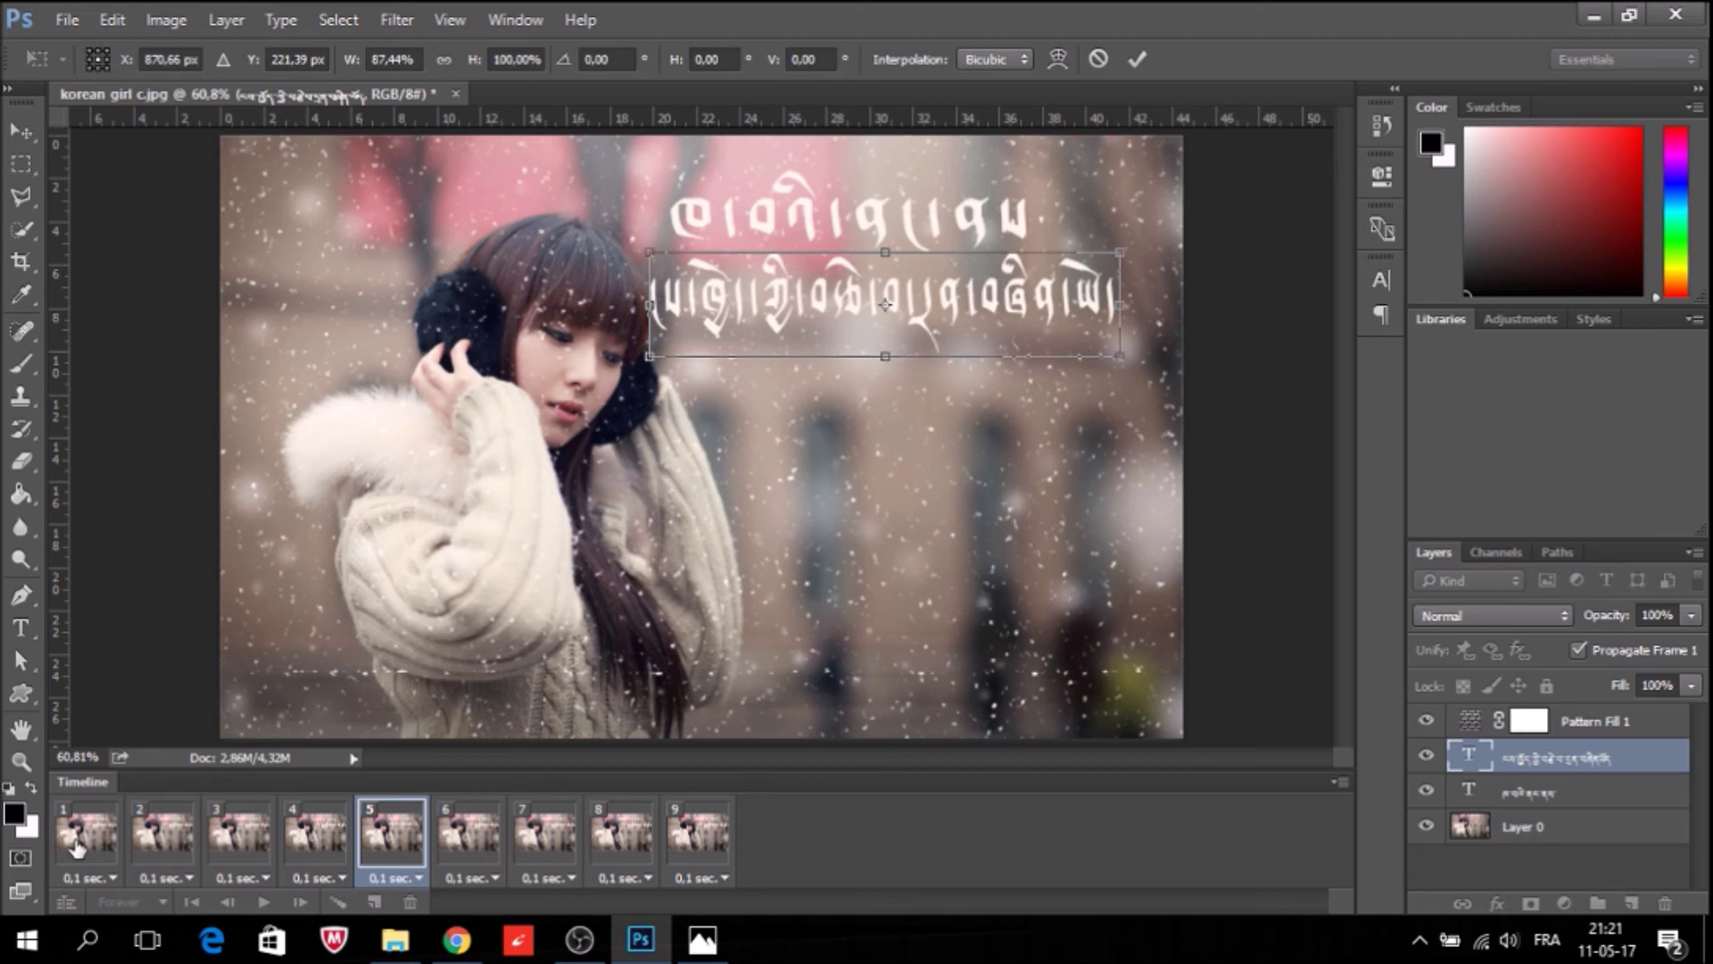
left_click(1137, 60)
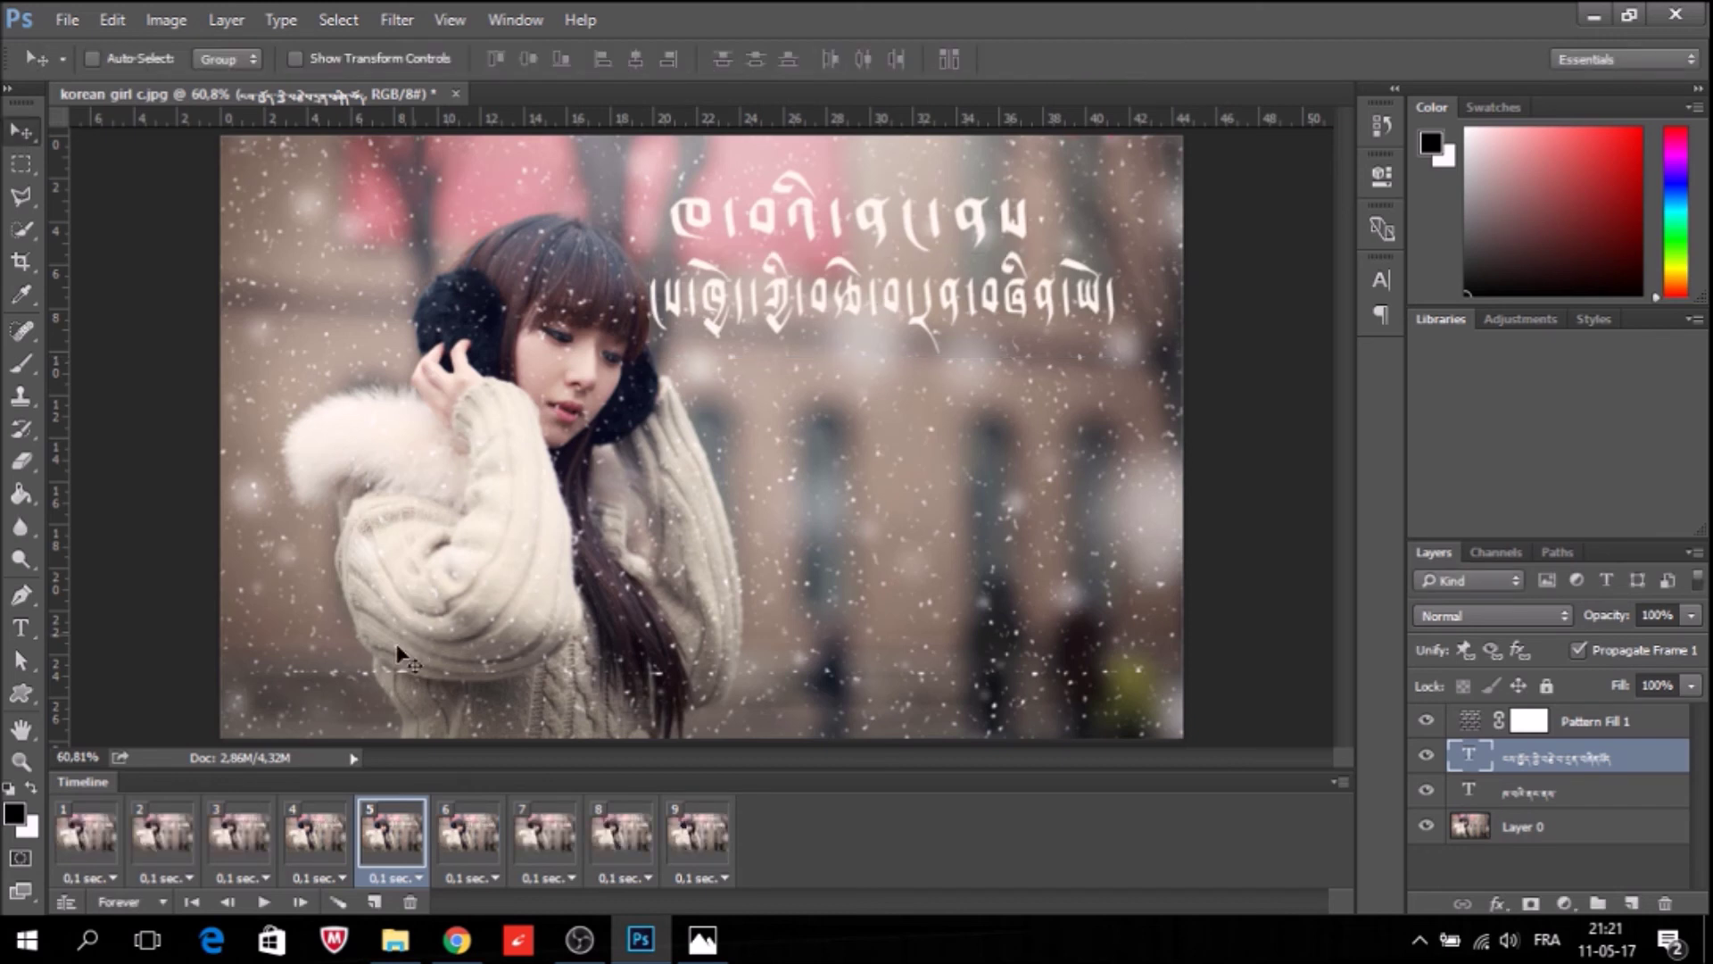
Reposition the second text line in frame 1, then play the looping snow animation.
left_click(86, 834)
left_click_drag(820, 277, 852, 303)
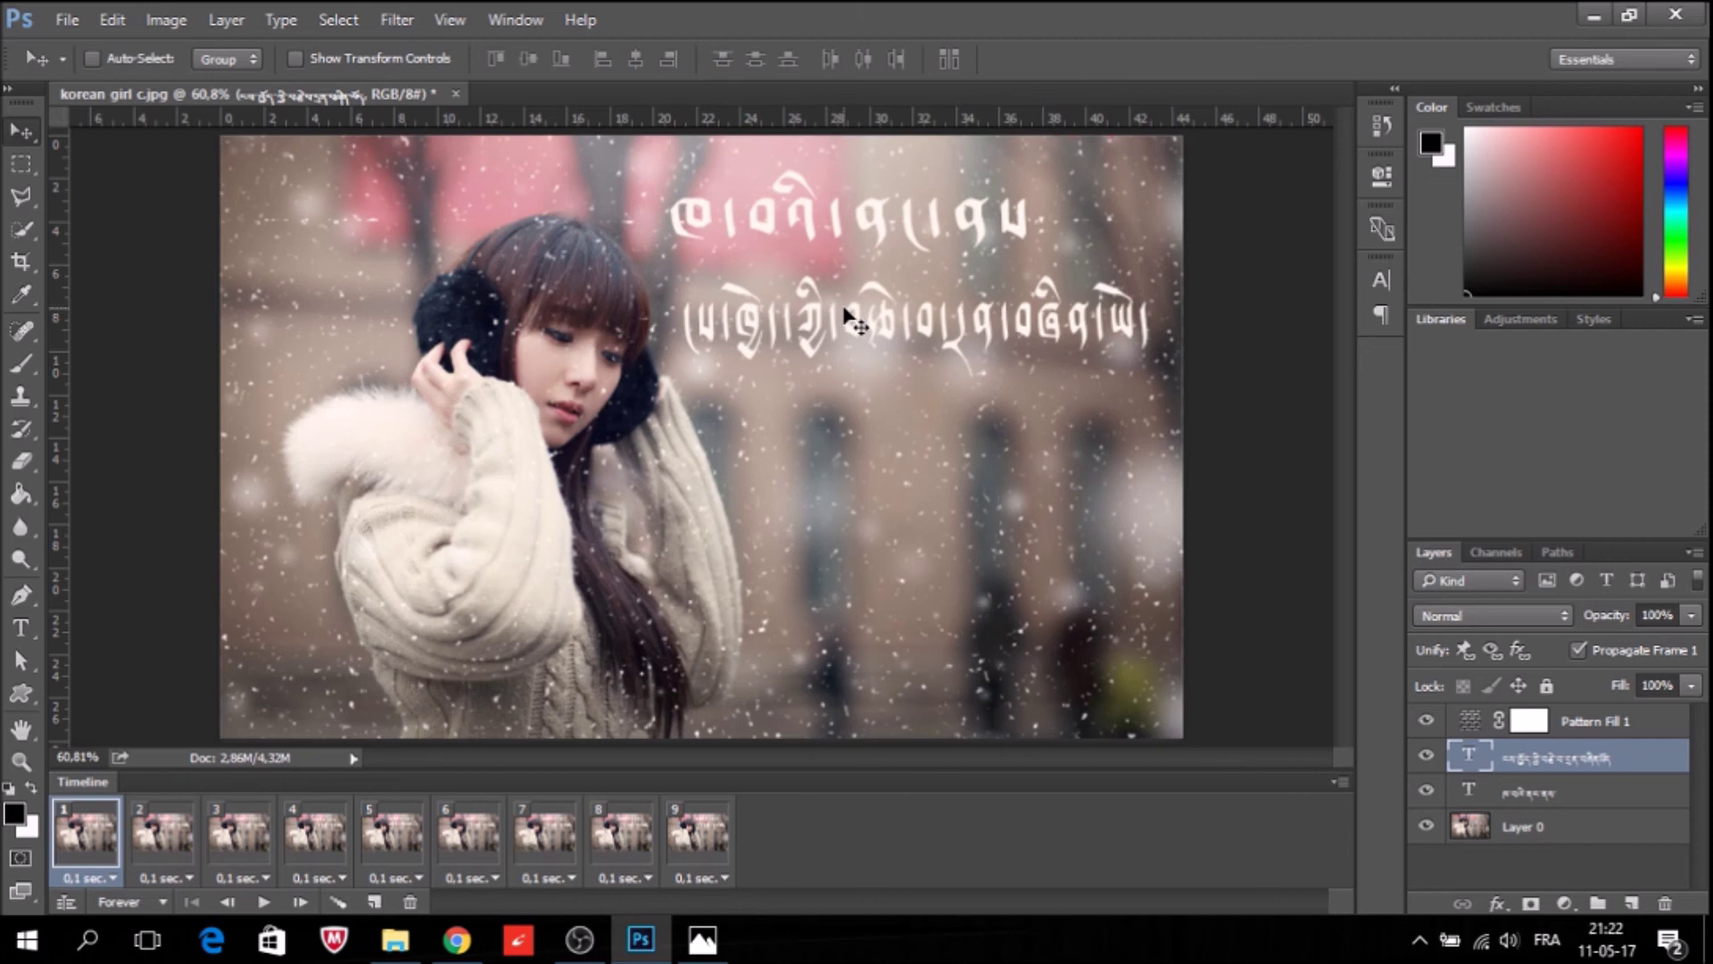
left_click_drag(847, 318, 835, 309)
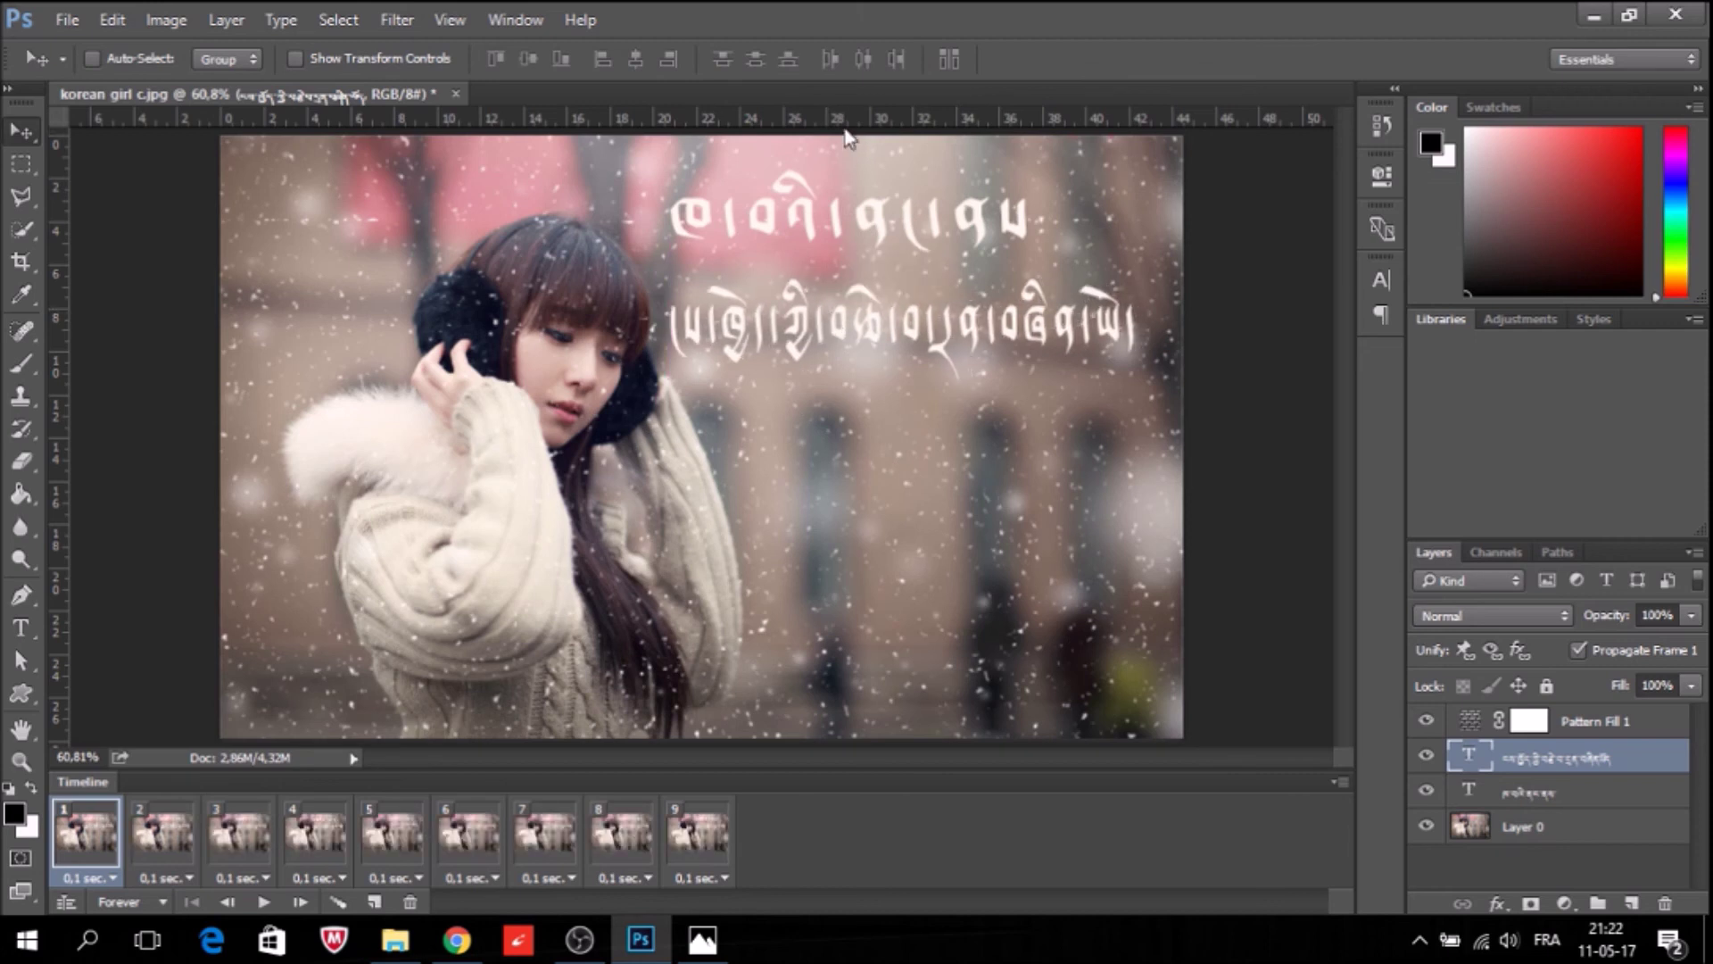
left_click(261, 904)
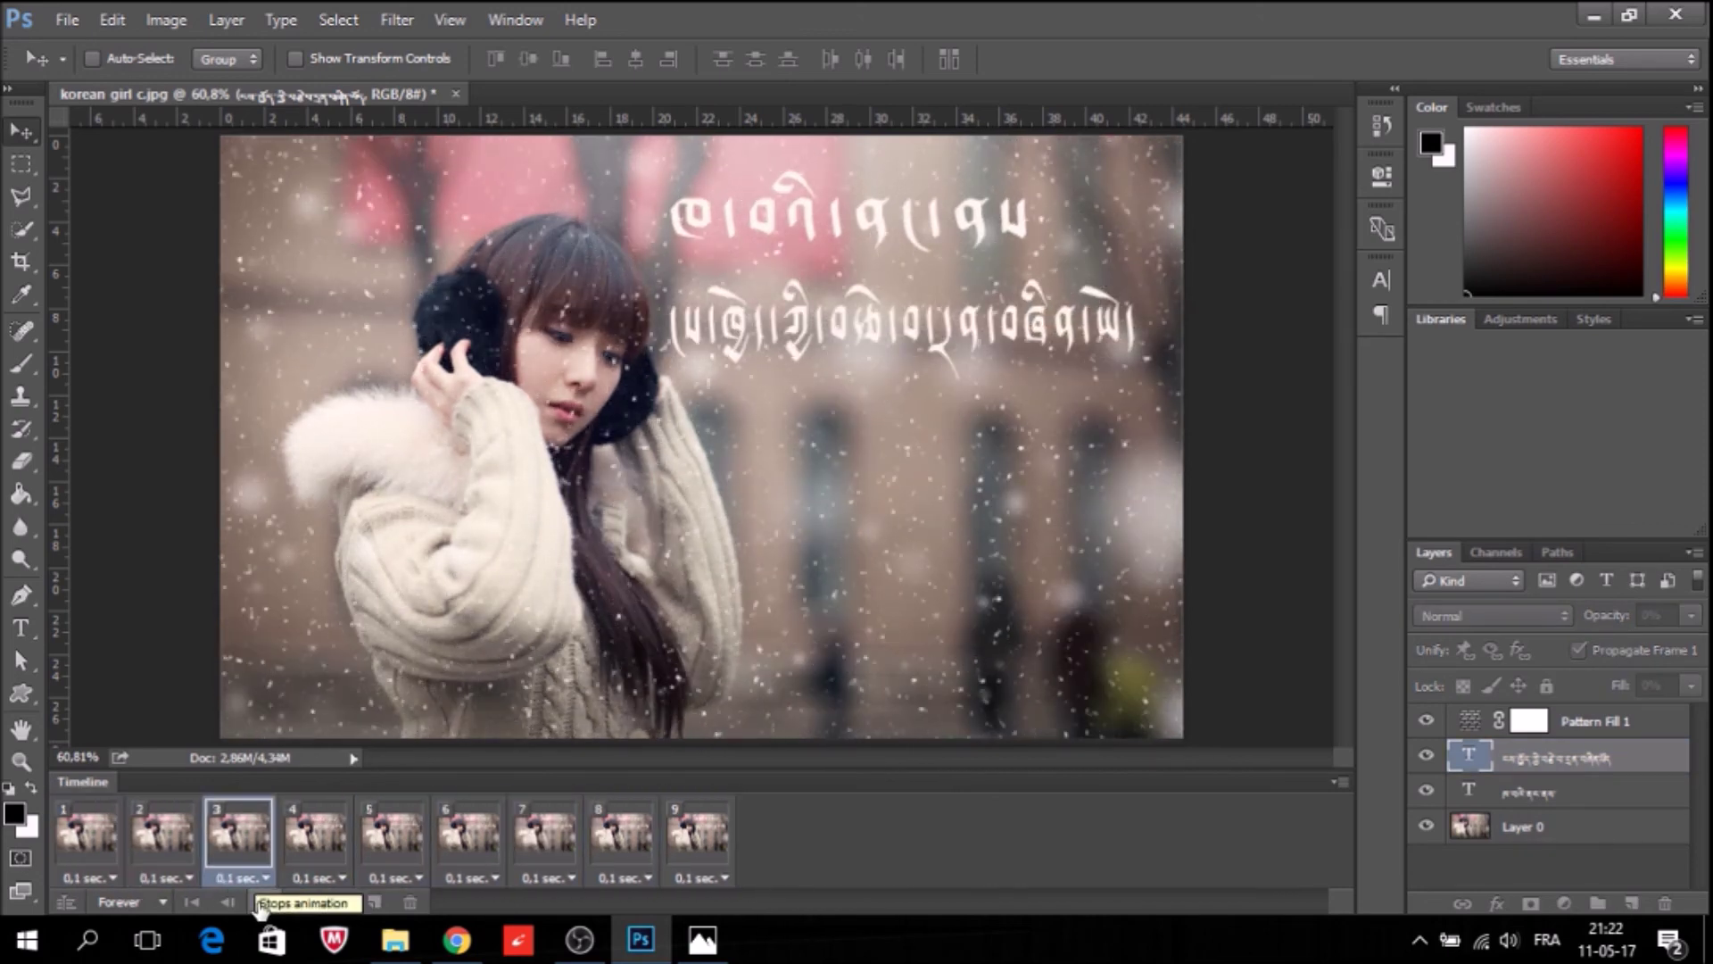
left_click(262, 903)
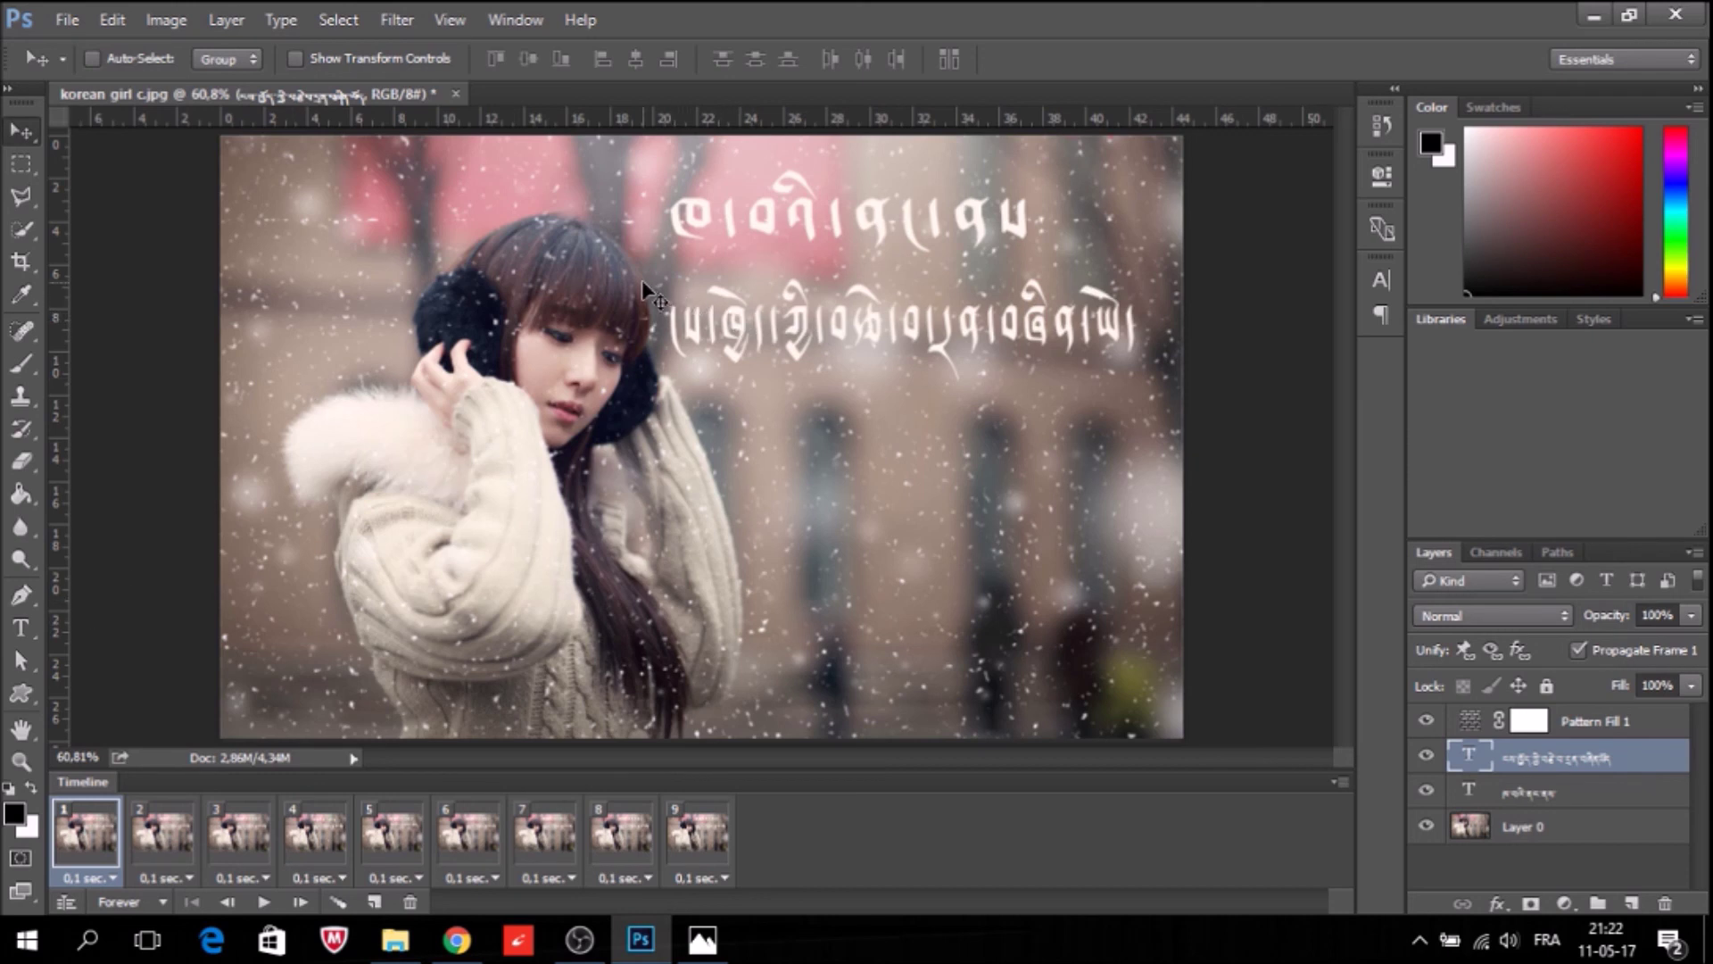
left_click(266, 903)
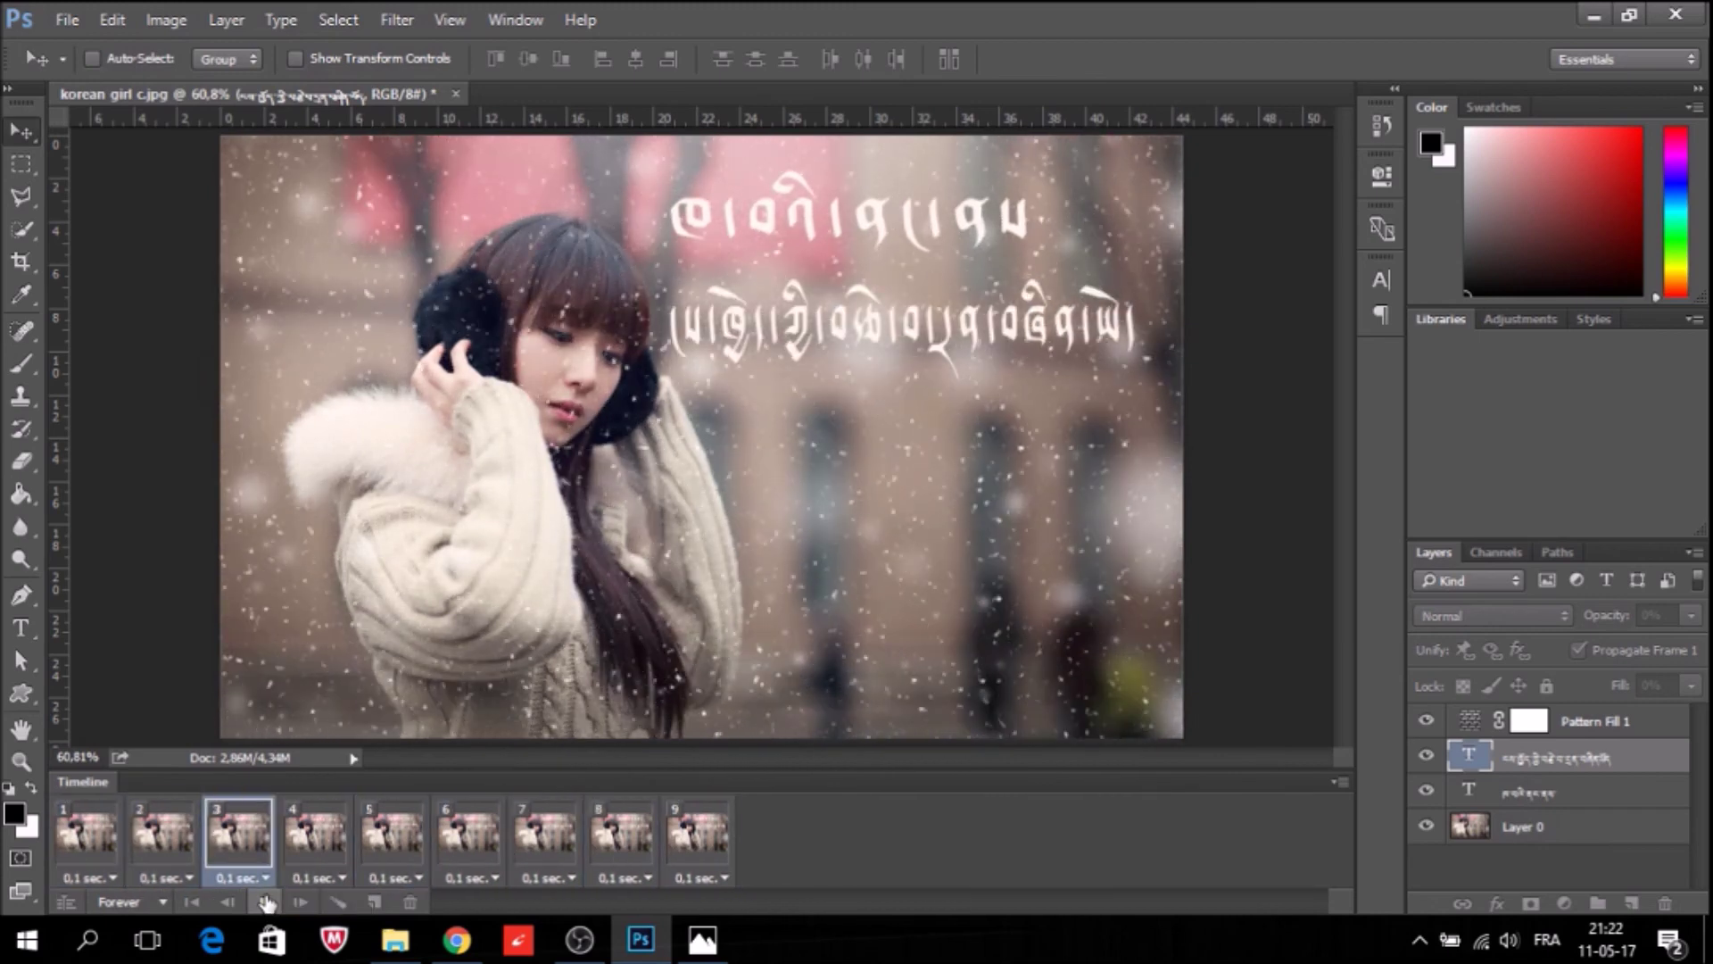
Nudge the second text line in frames 2 and 5, then replay the animation.
left_click(265, 903)
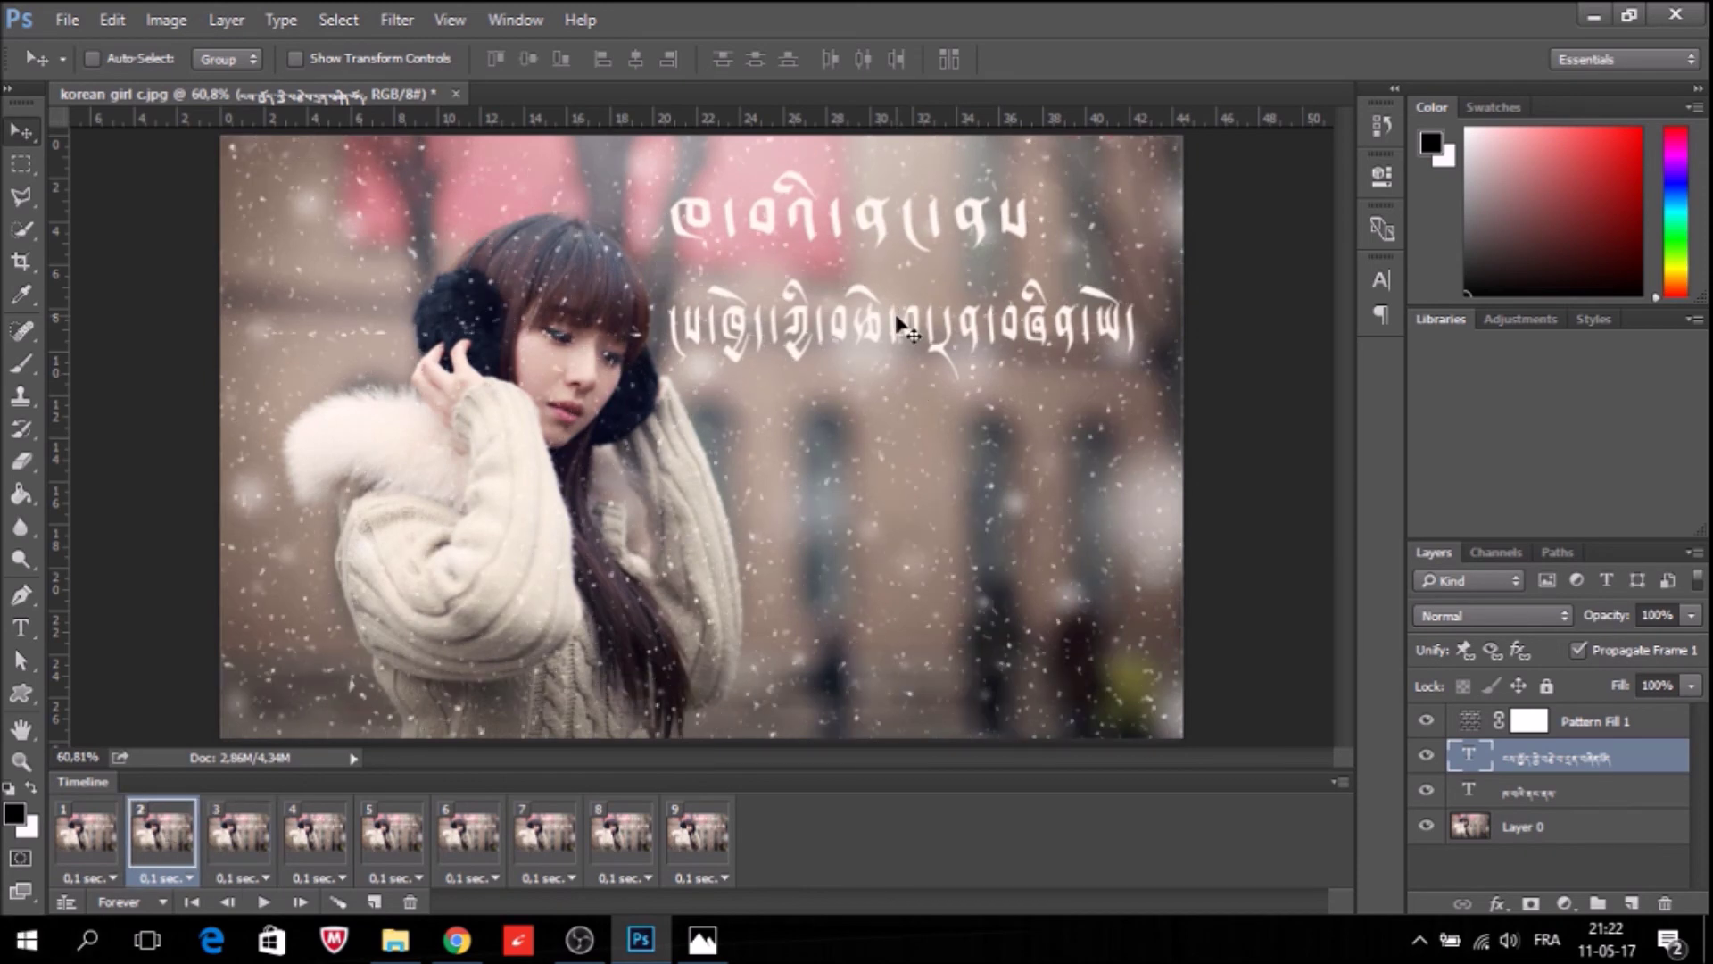
left_click_drag(899, 318, 883, 303)
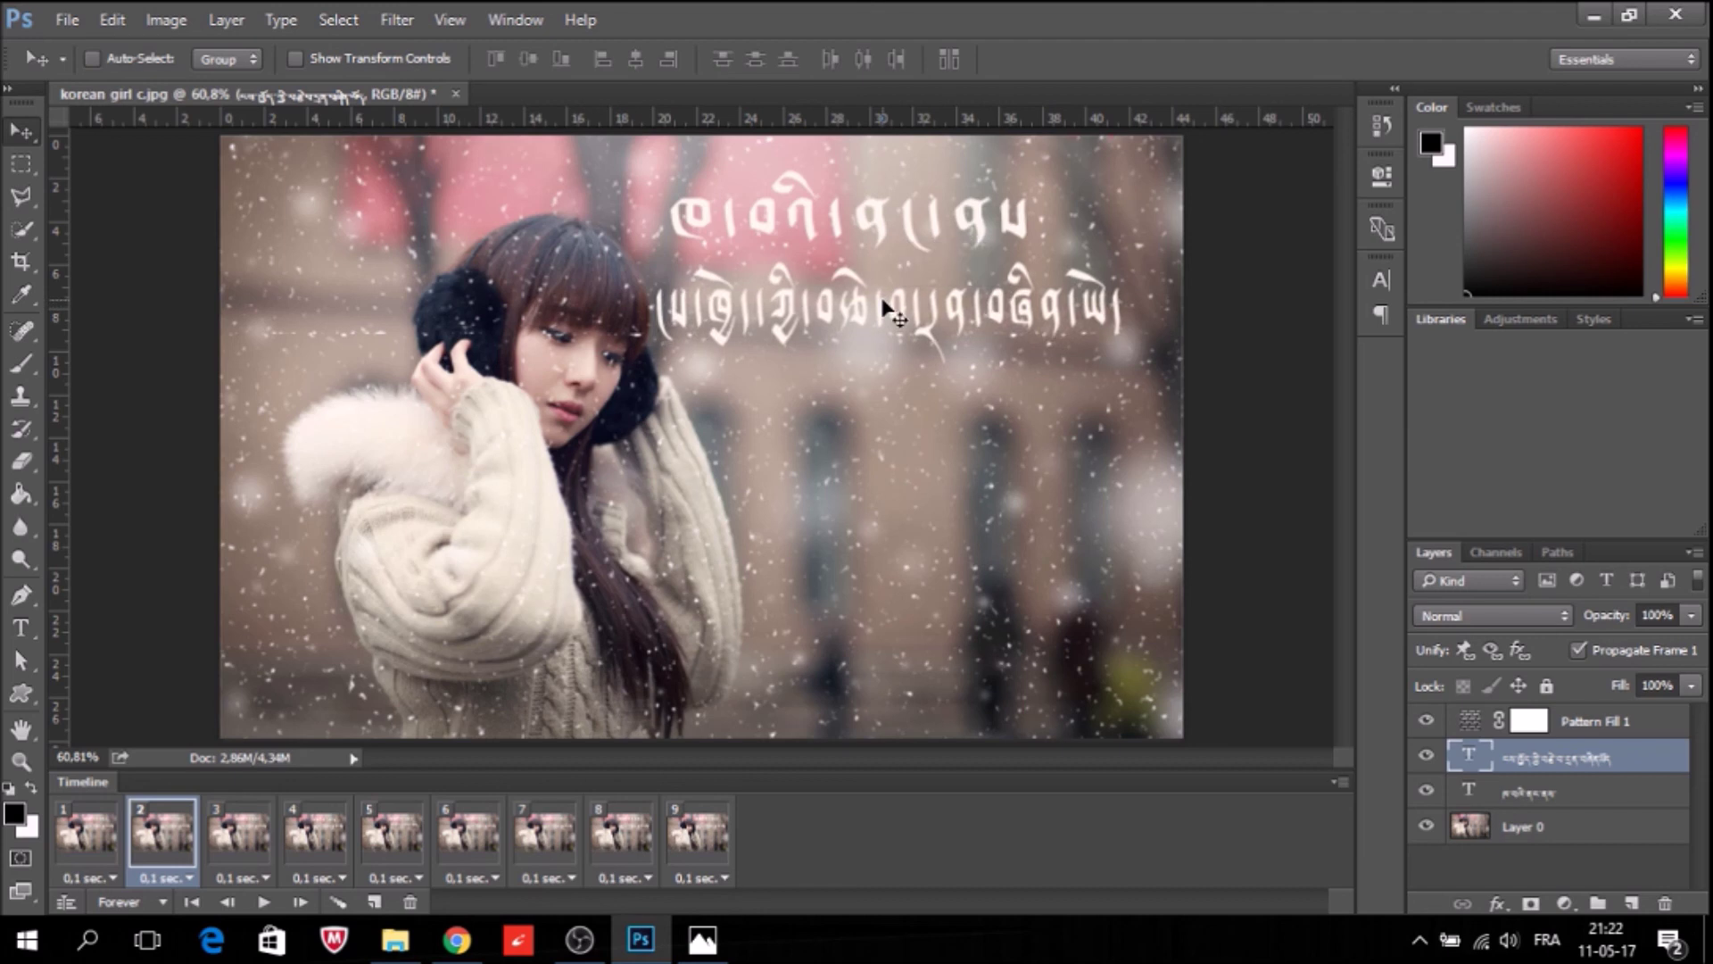
left_click(402, 834)
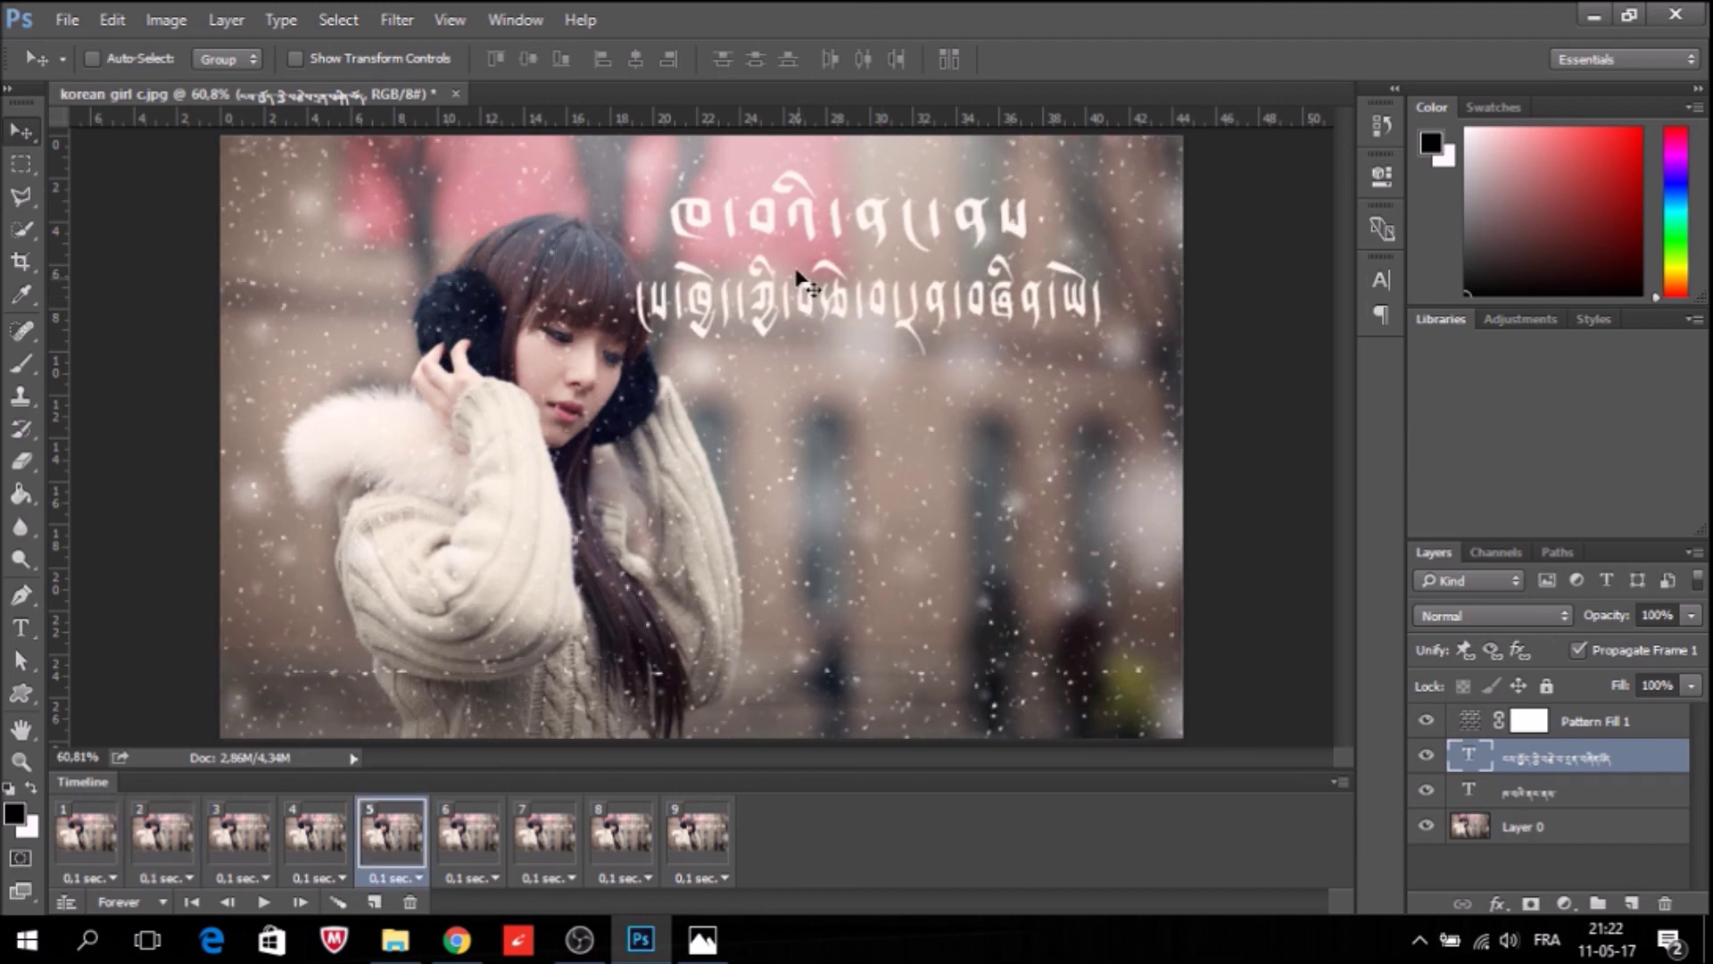
left_click_drag(800, 310, 822, 310)
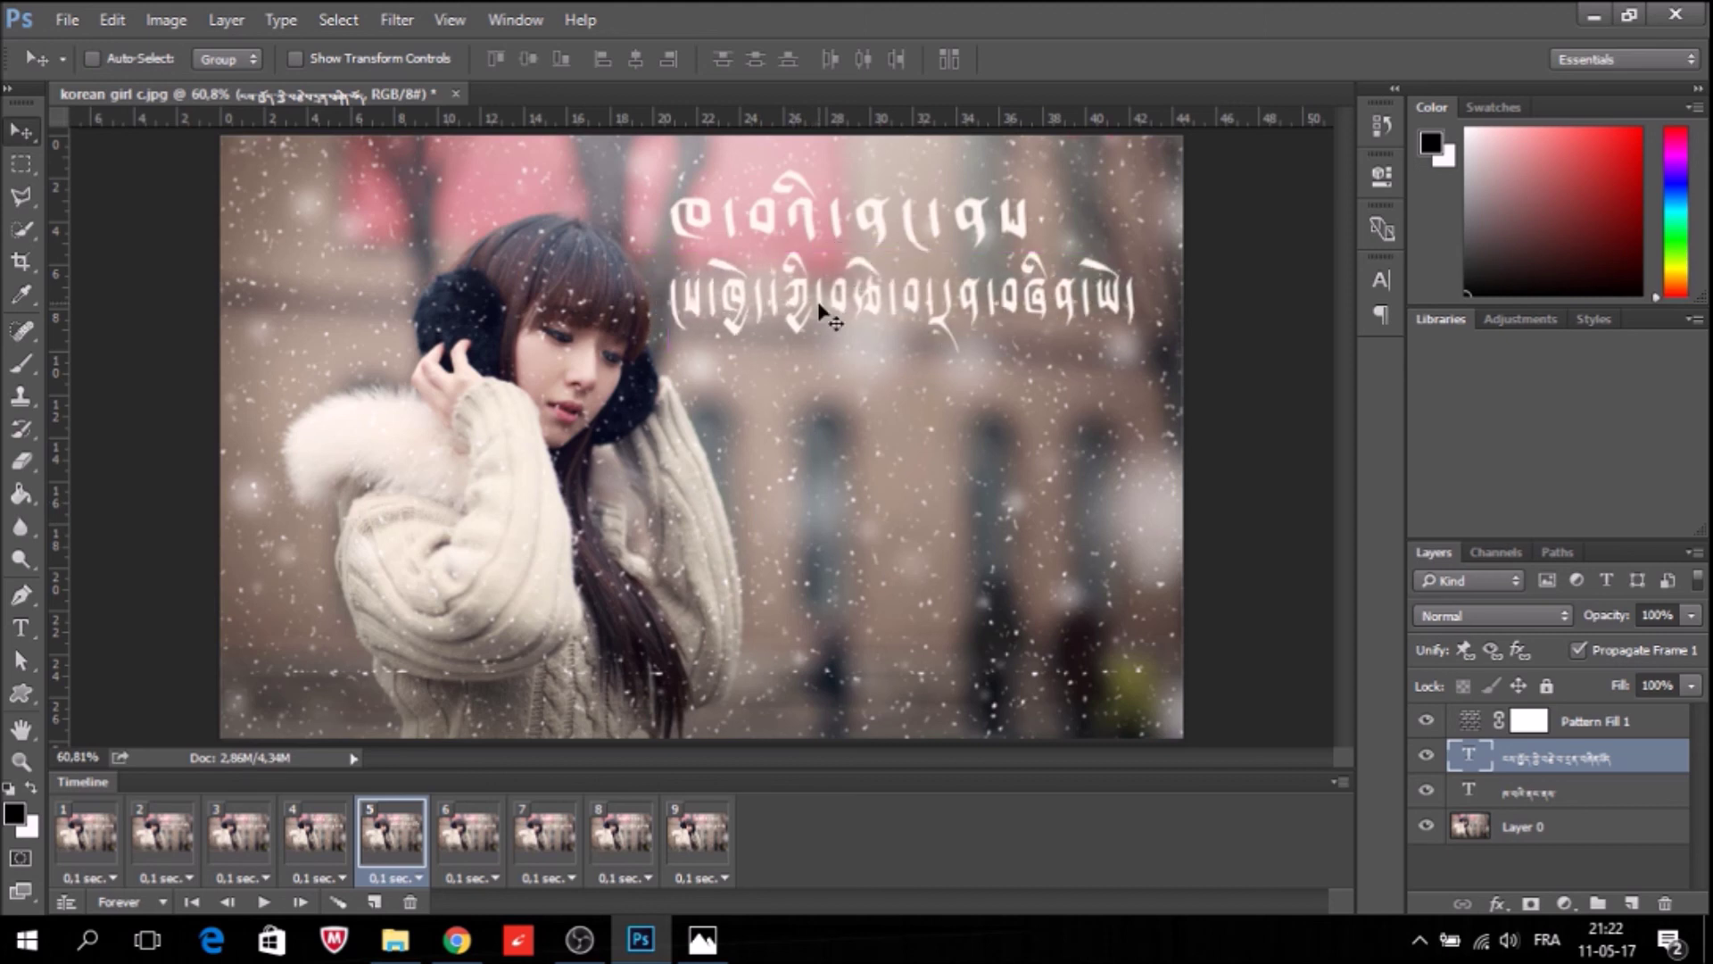
left_click_drag(810, 319, 812, 323)
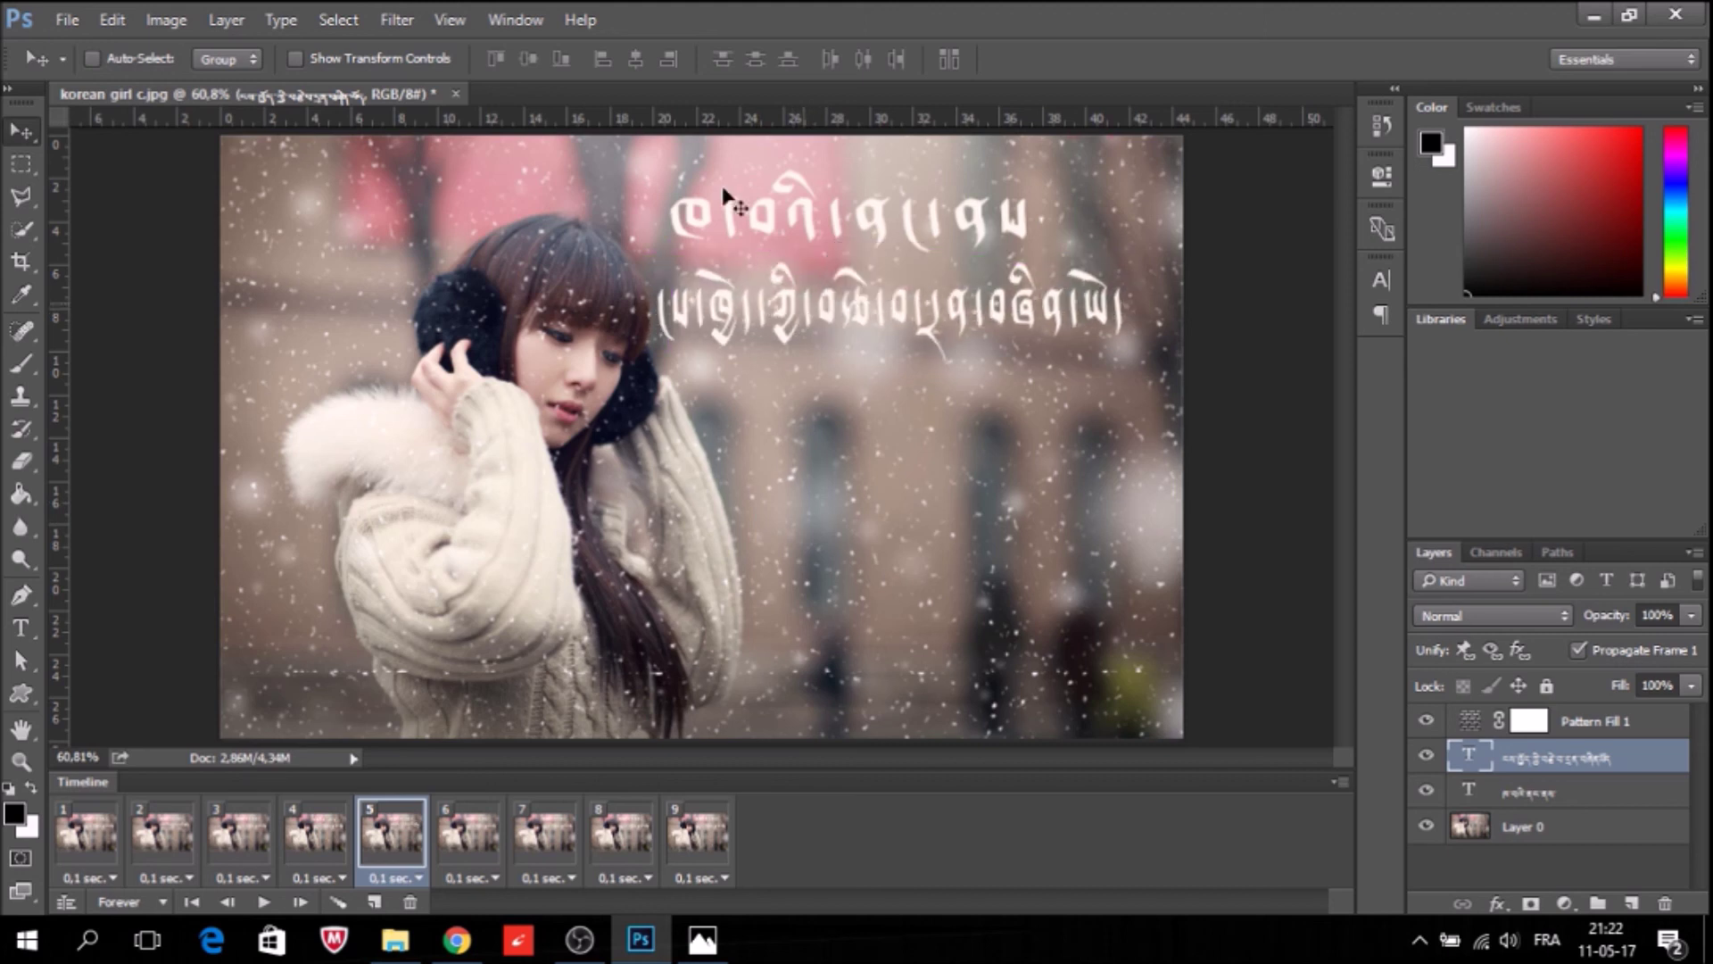
left_click(265, 903)
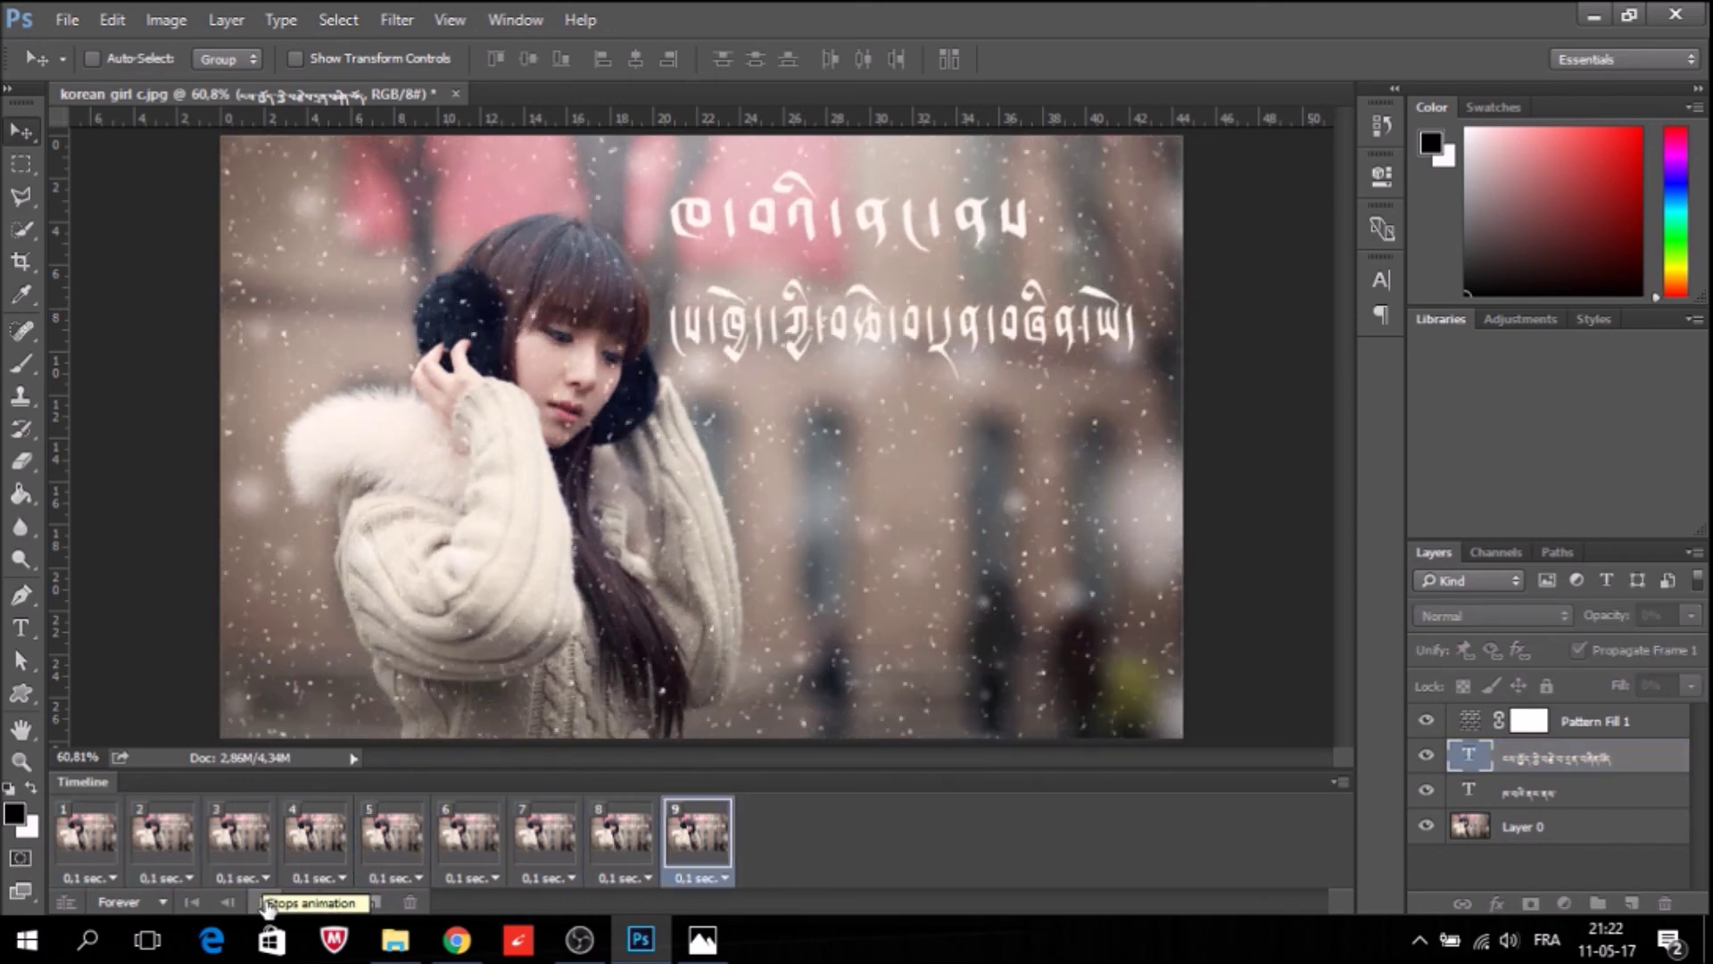